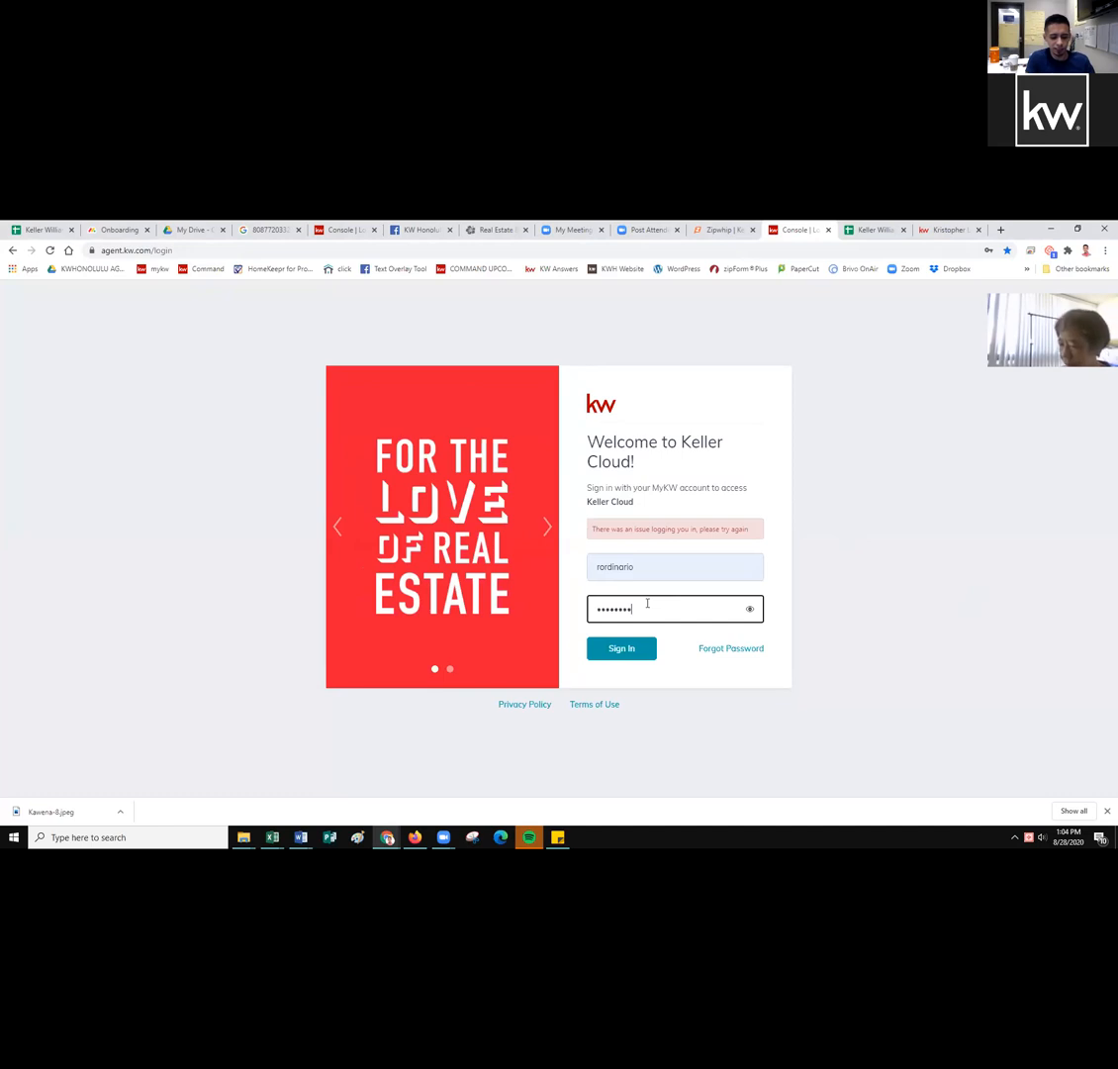
Submit the Keller Cloud sign-in details to reach the KW Command dashboard.
key(Return)
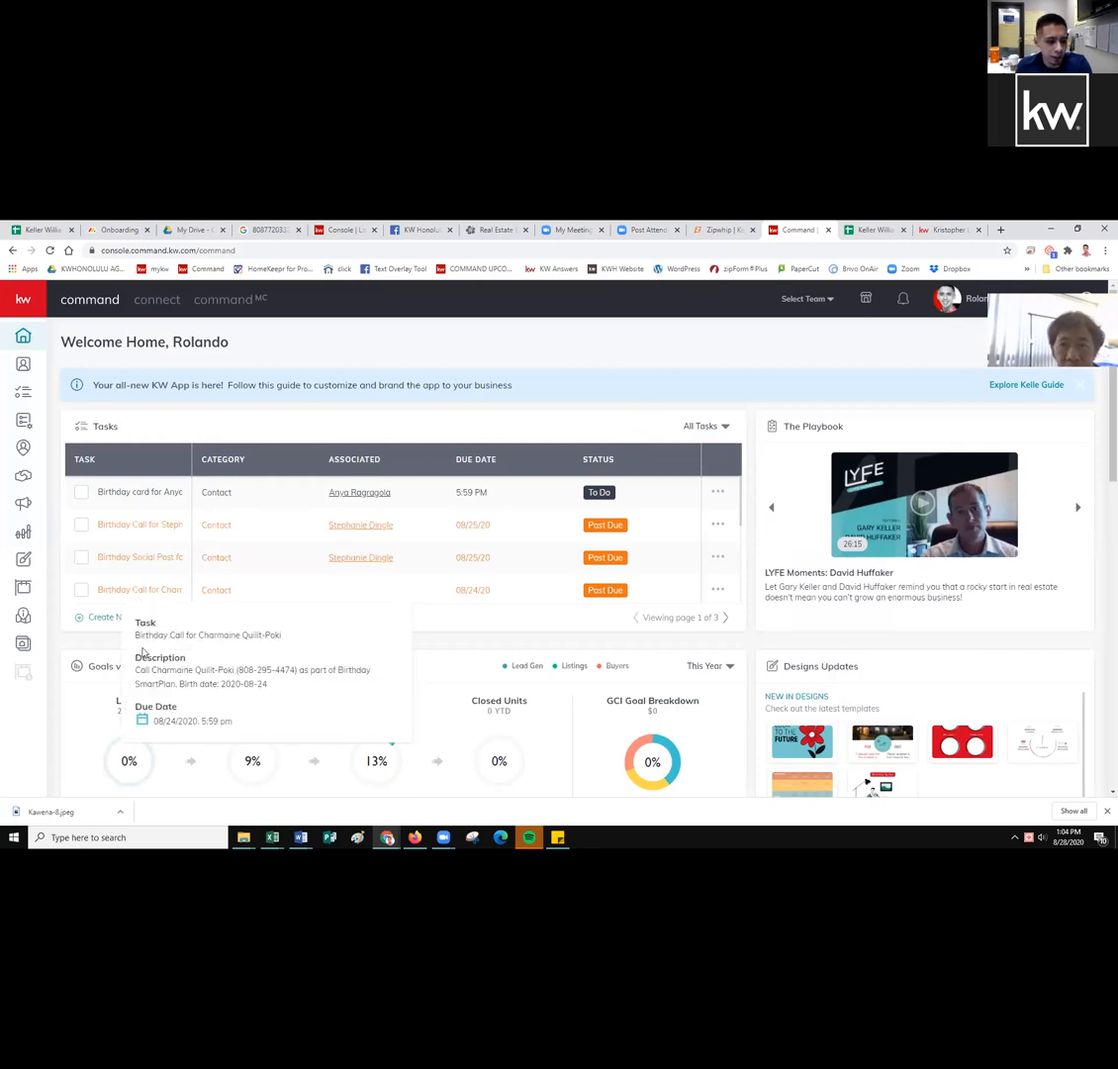
Go to the Designs section from the left sidebar.
click(27, 561)
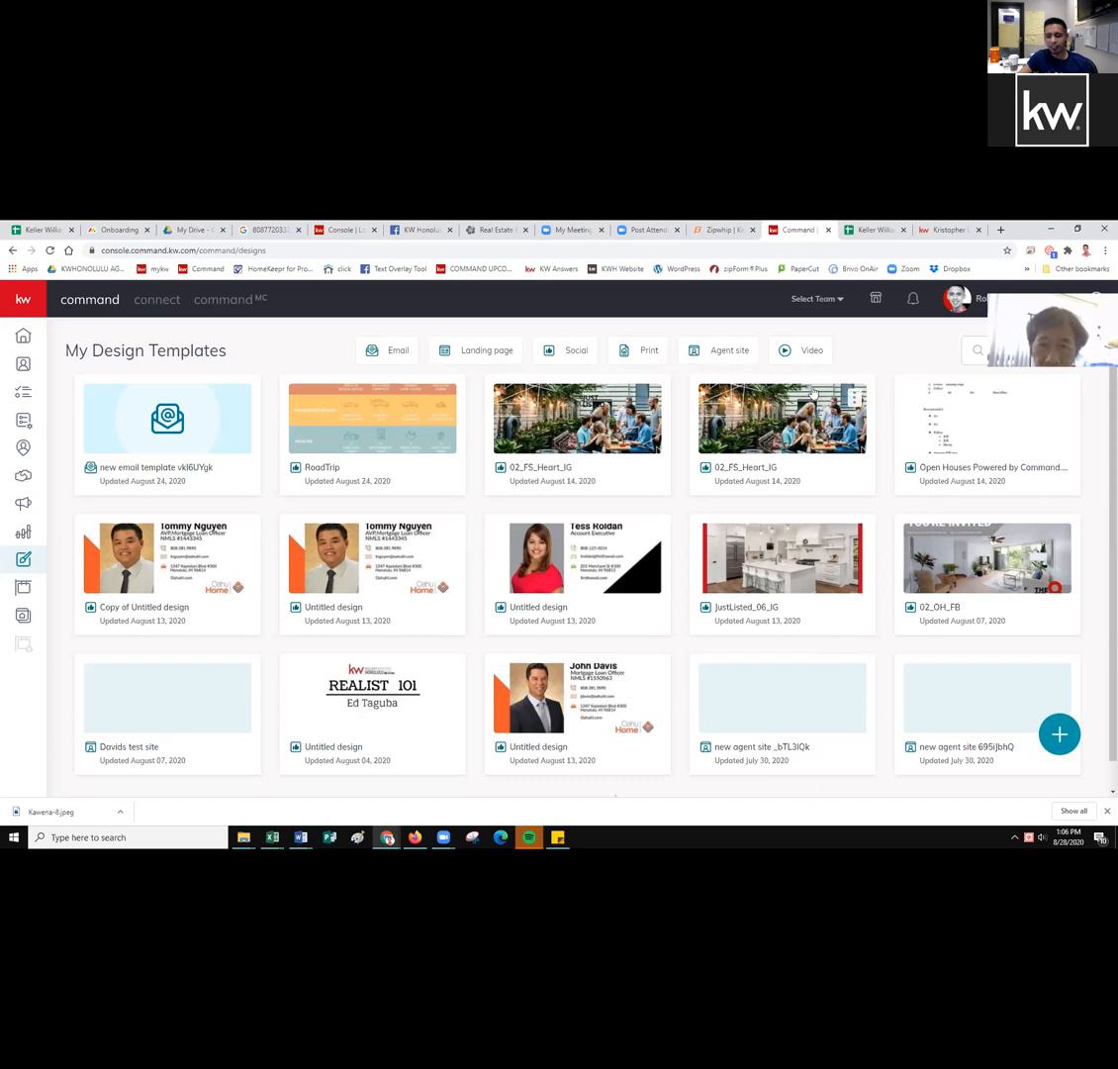
Start creating a new design from the My Design Templates page.
click(1063, 738)
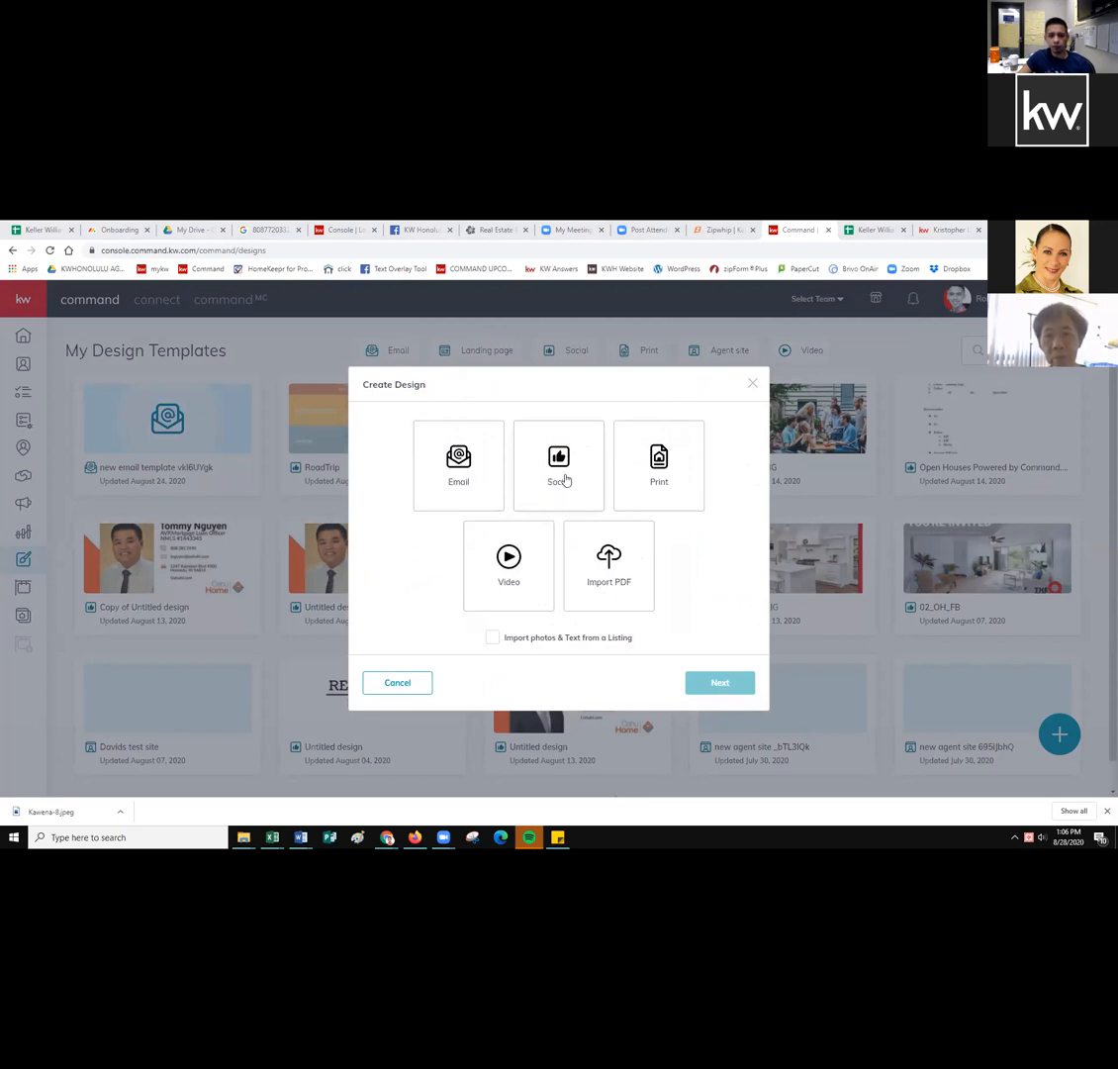
Choose Social as the design type, toggle listing photo import, and continue to the editor.
click(563, 481)
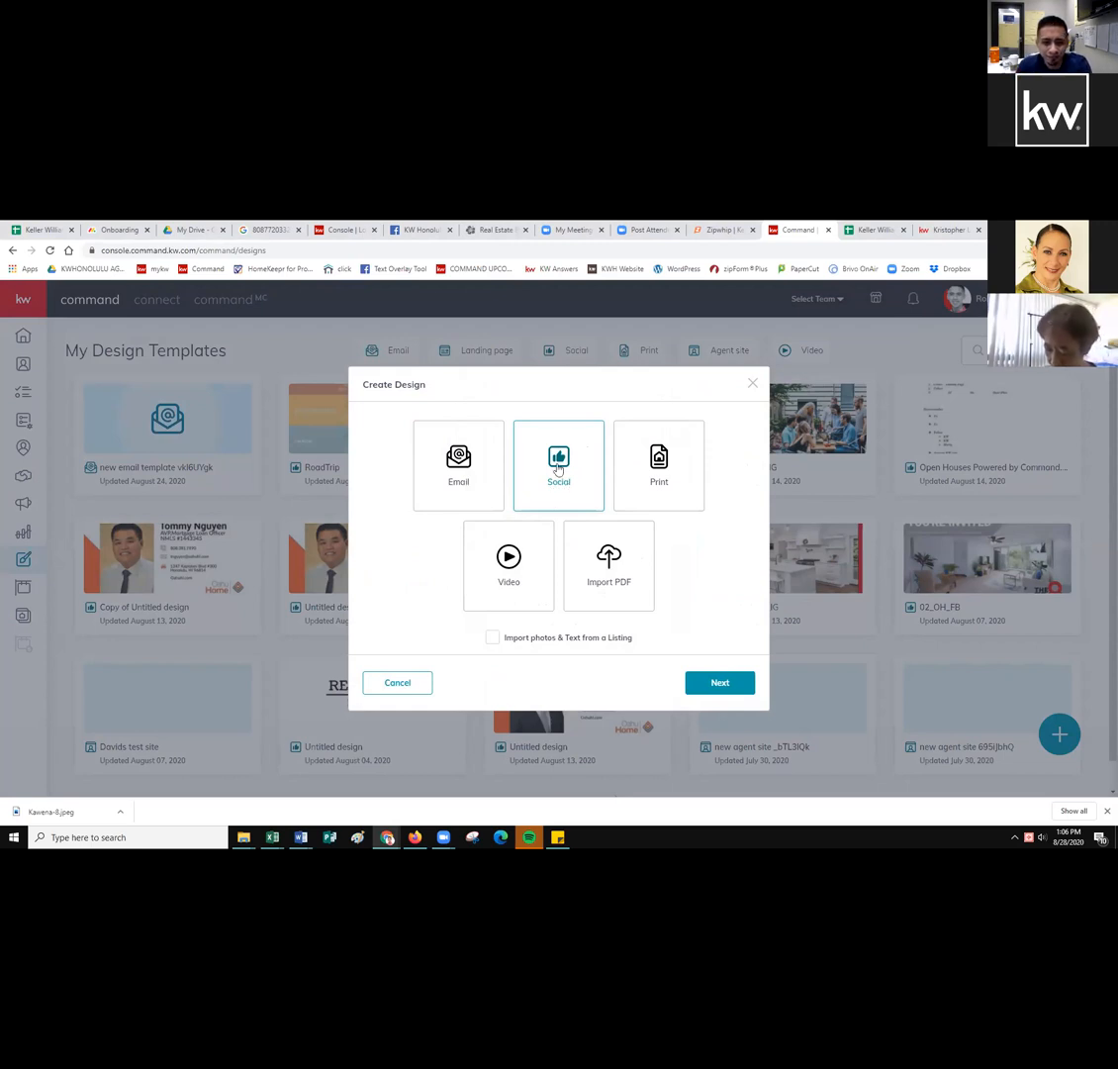
click(494, 640)
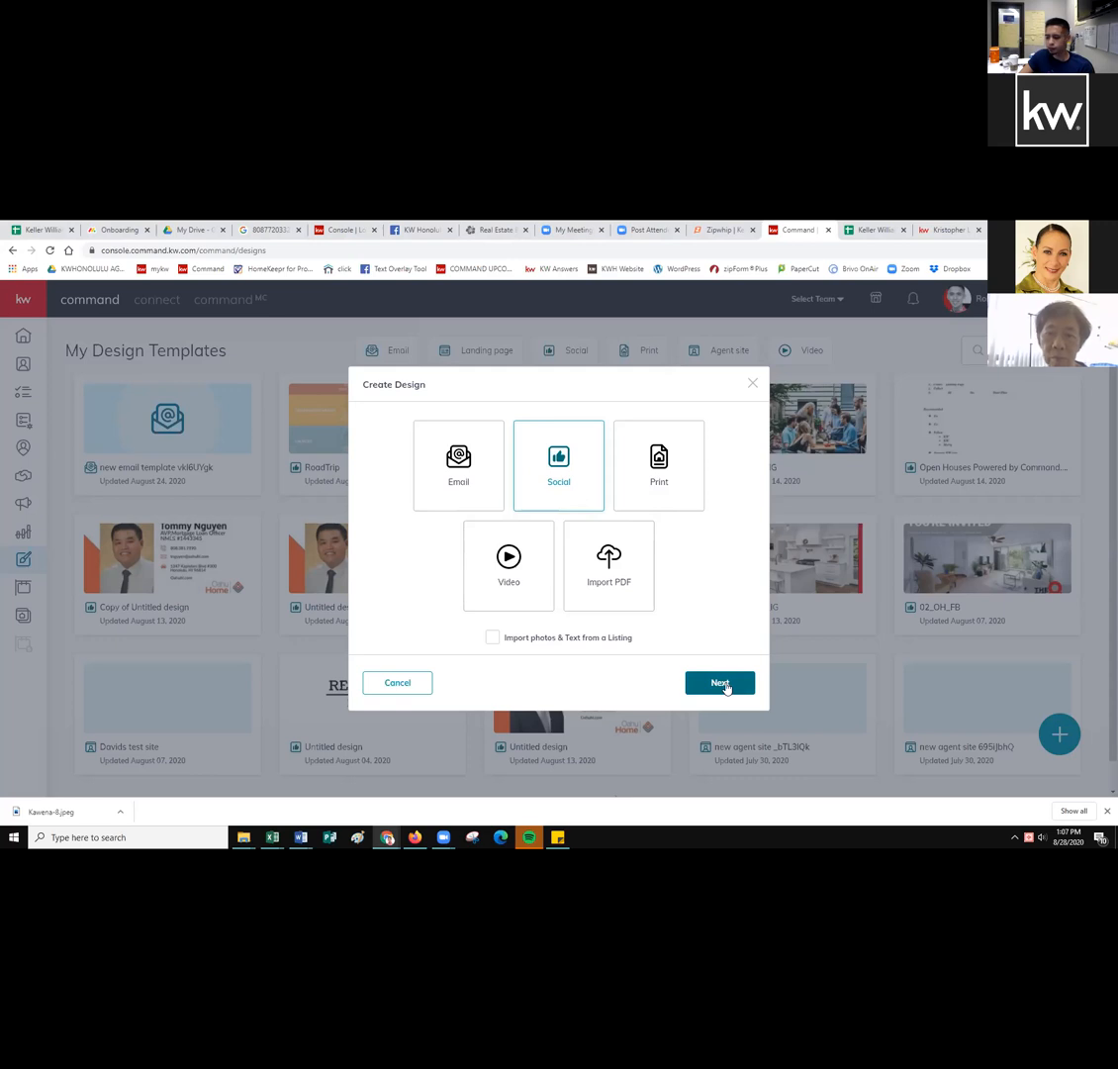
click(721, 683)
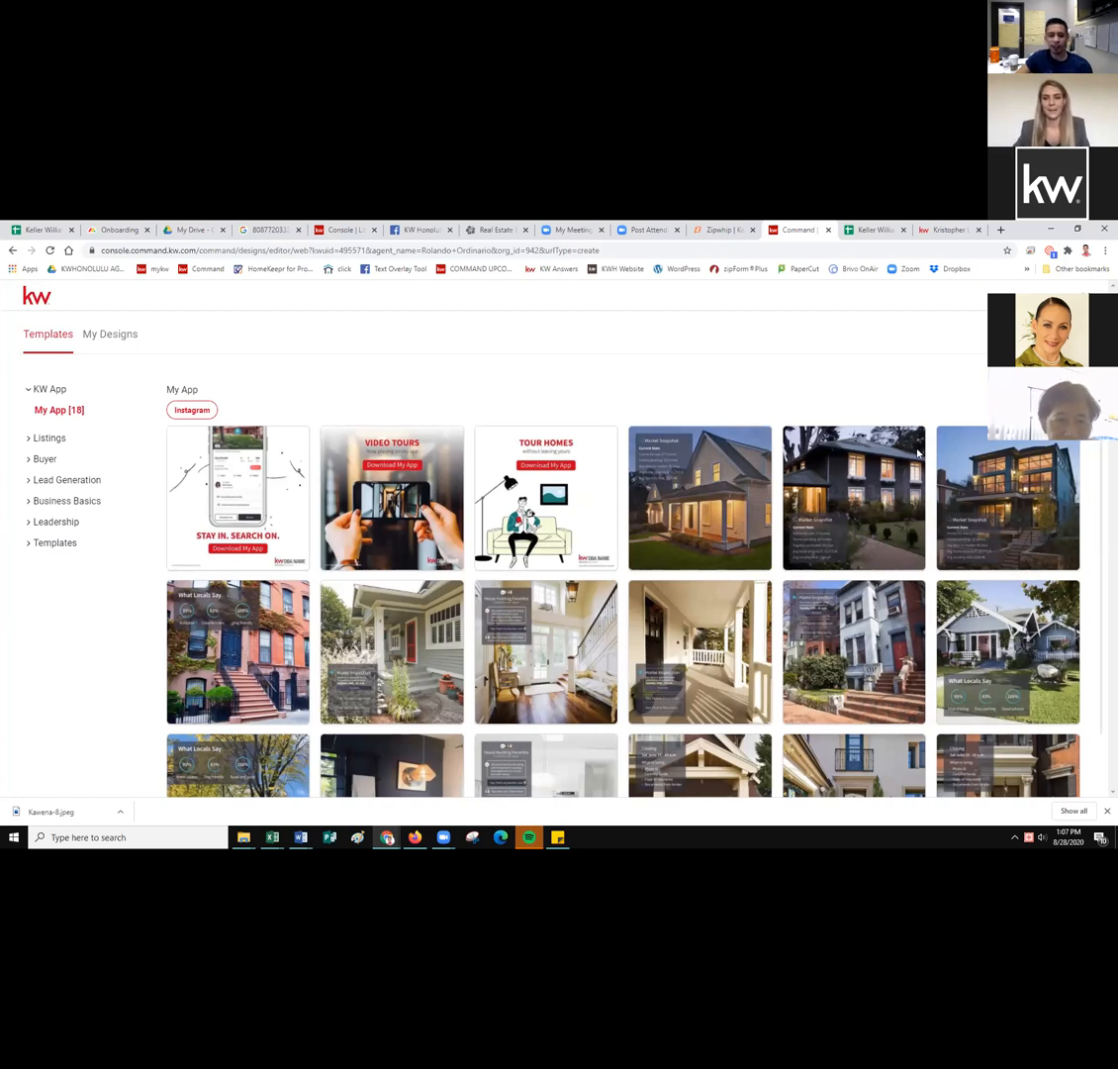
Browse the My App Instagram templates and pick the Tour Homes template.
mouse_move(949, 455)
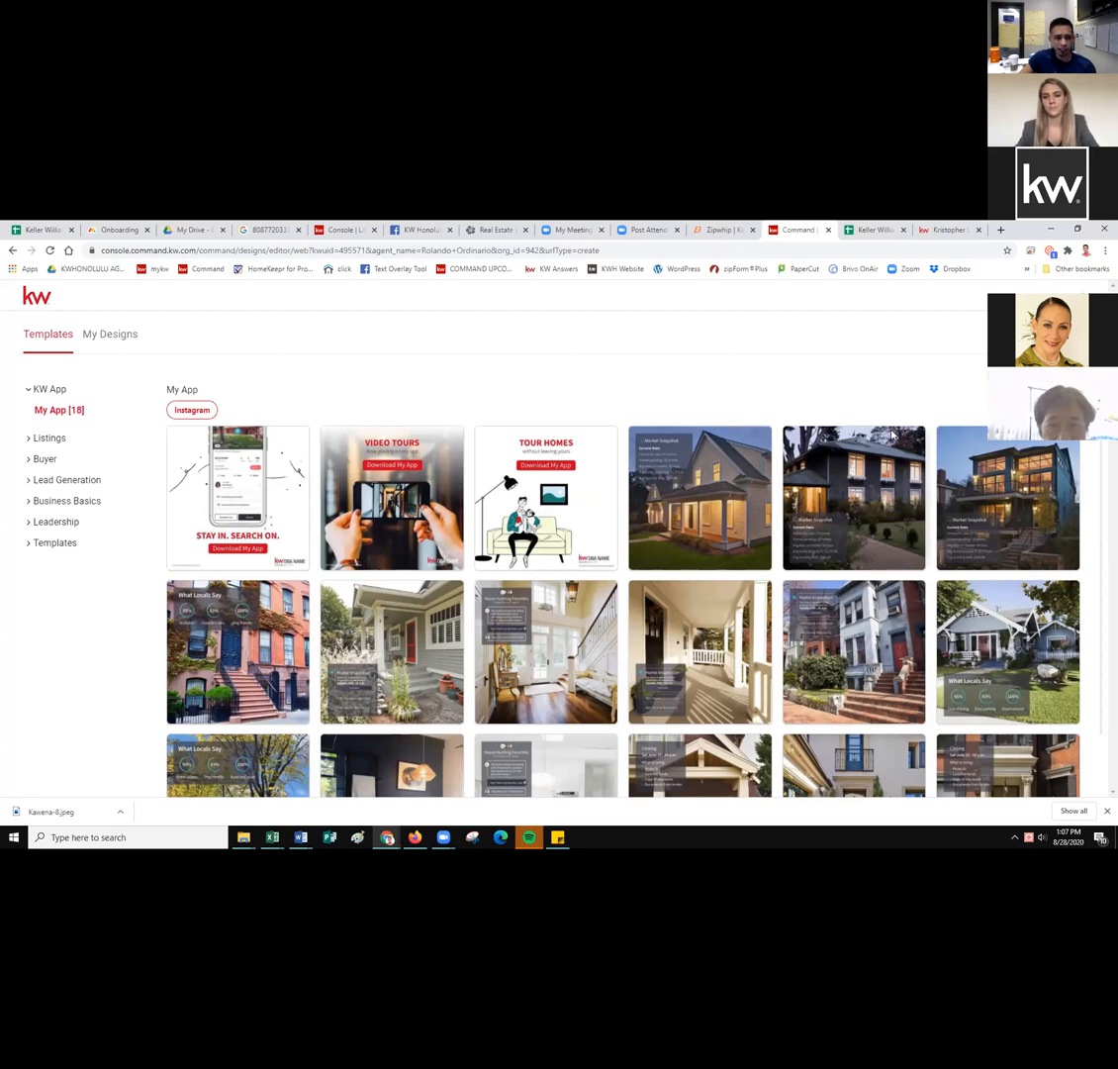
mouse_move(892, 435)
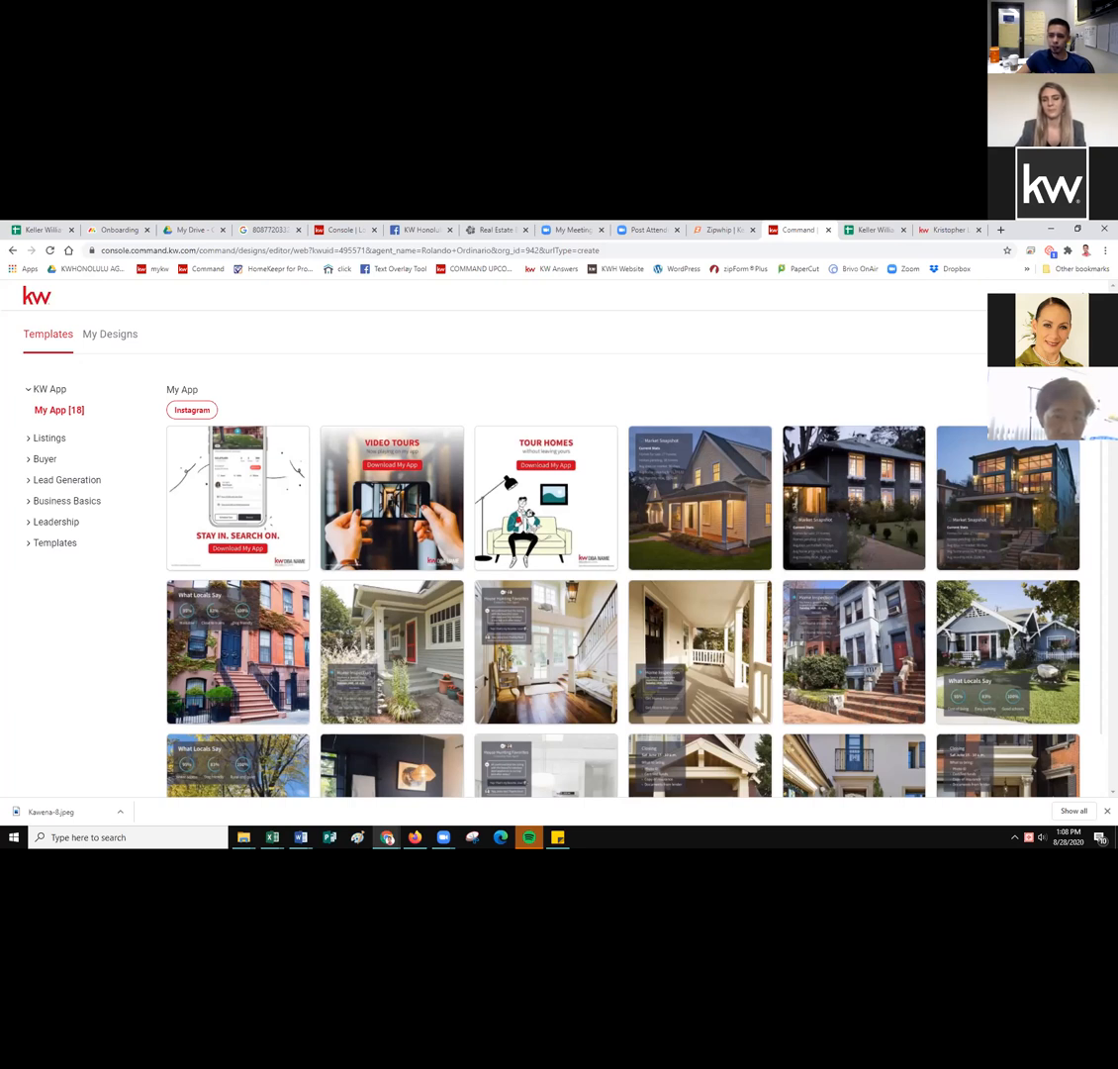
click(492, 473)
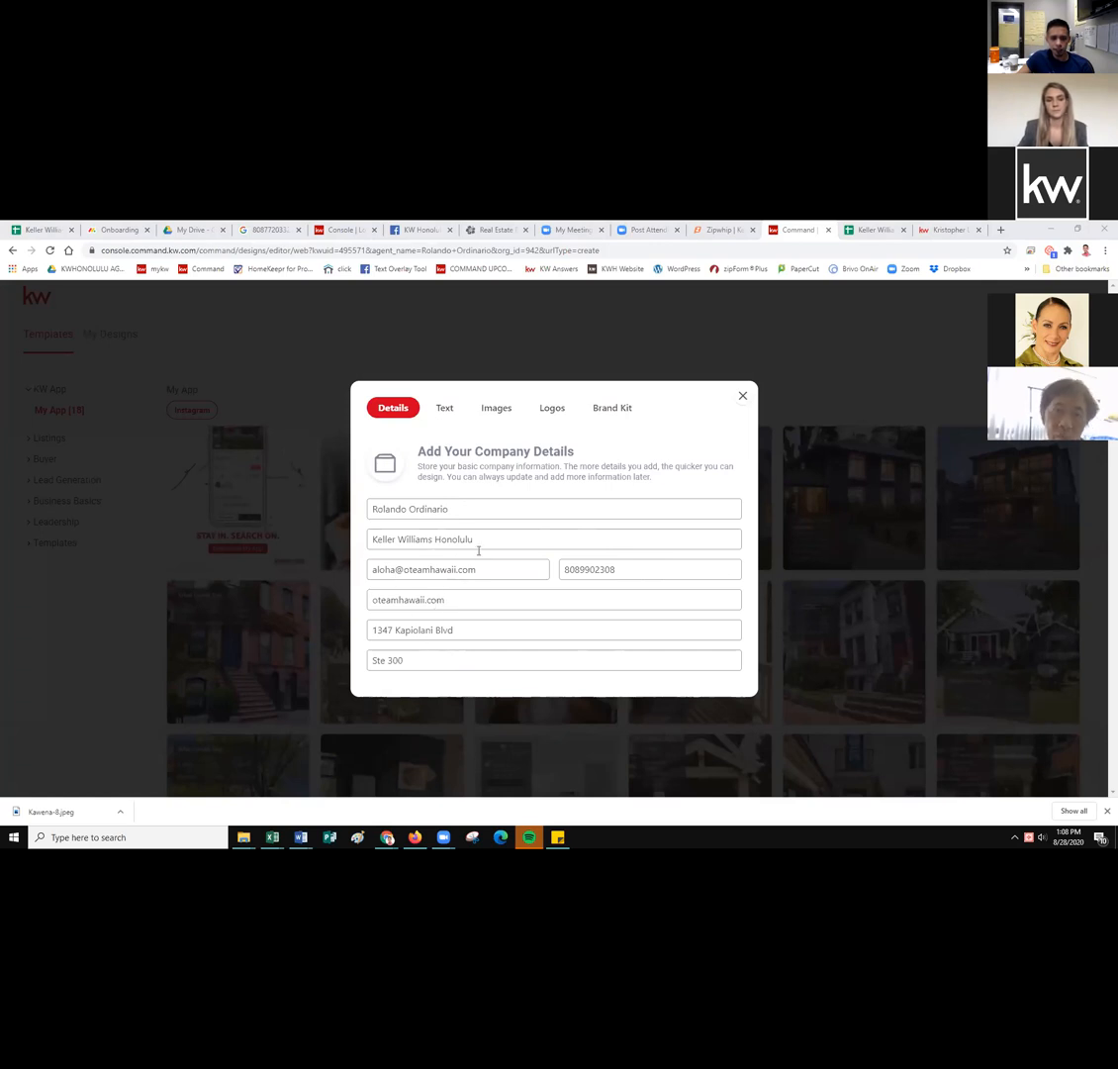
Review the saved bio text block in the company details Text section.
click(444, 407)
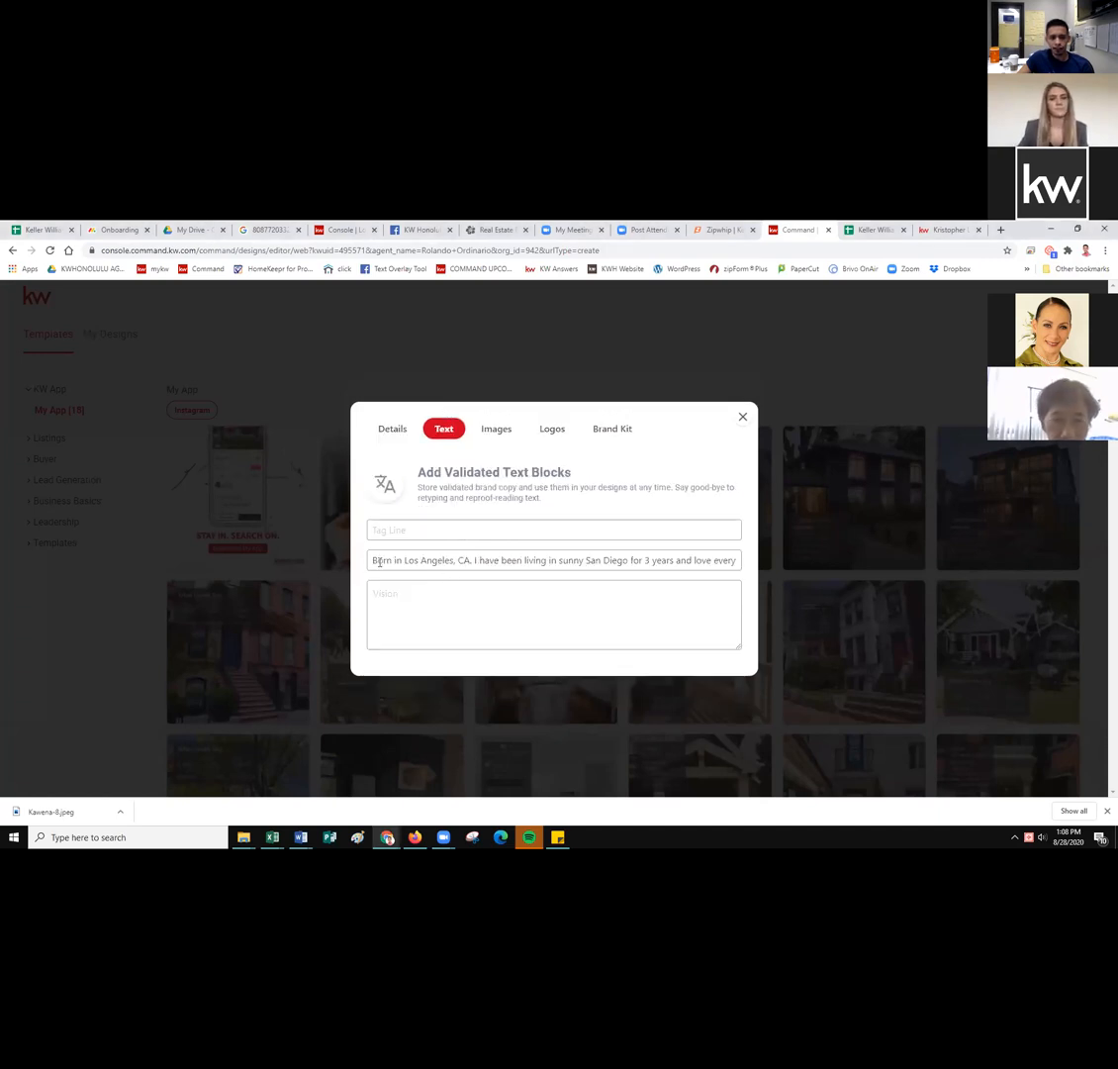
drag(372, 561, 754, 559)
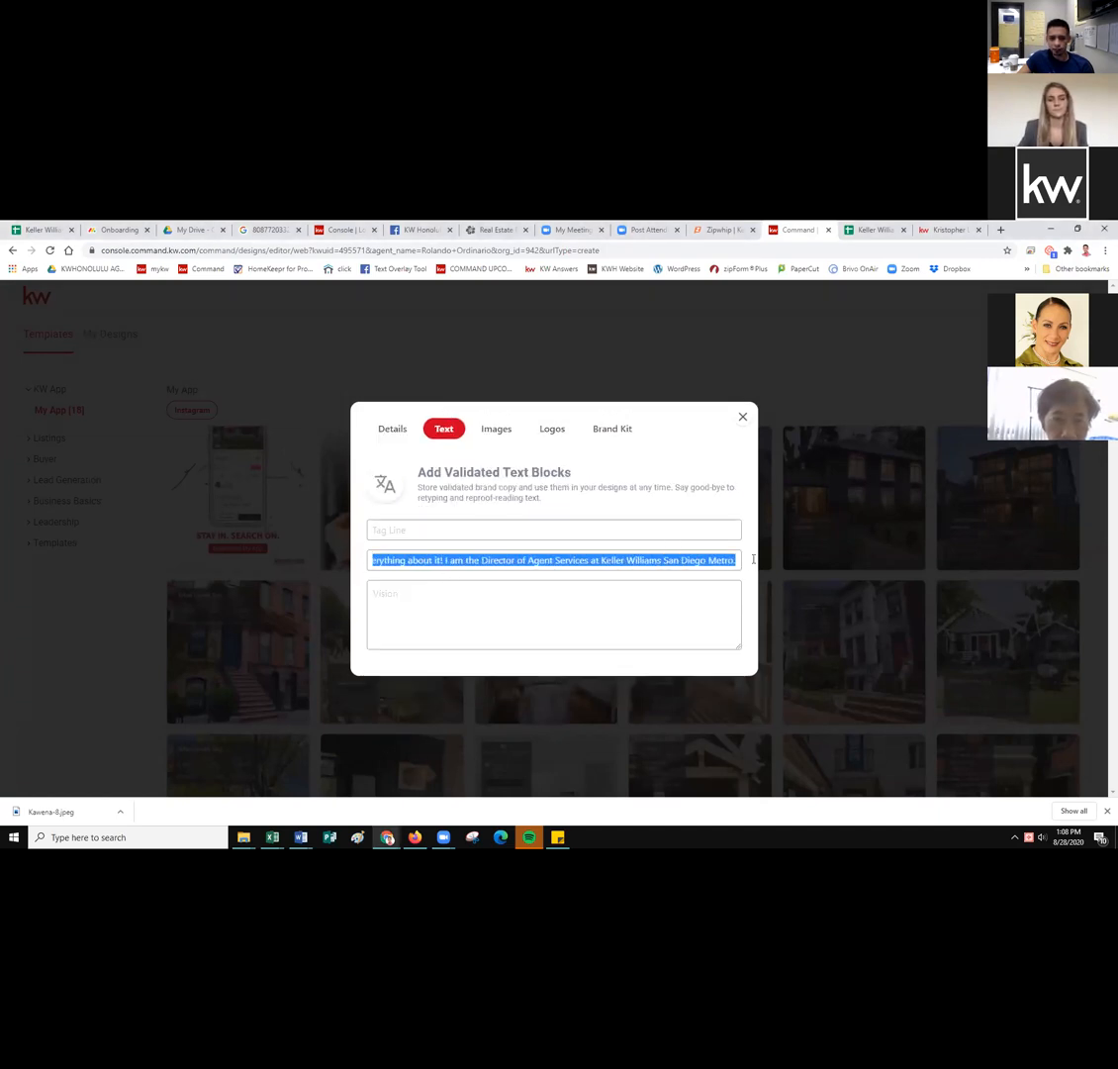
click(674, 561)
drag(674, 561, 434, 582)
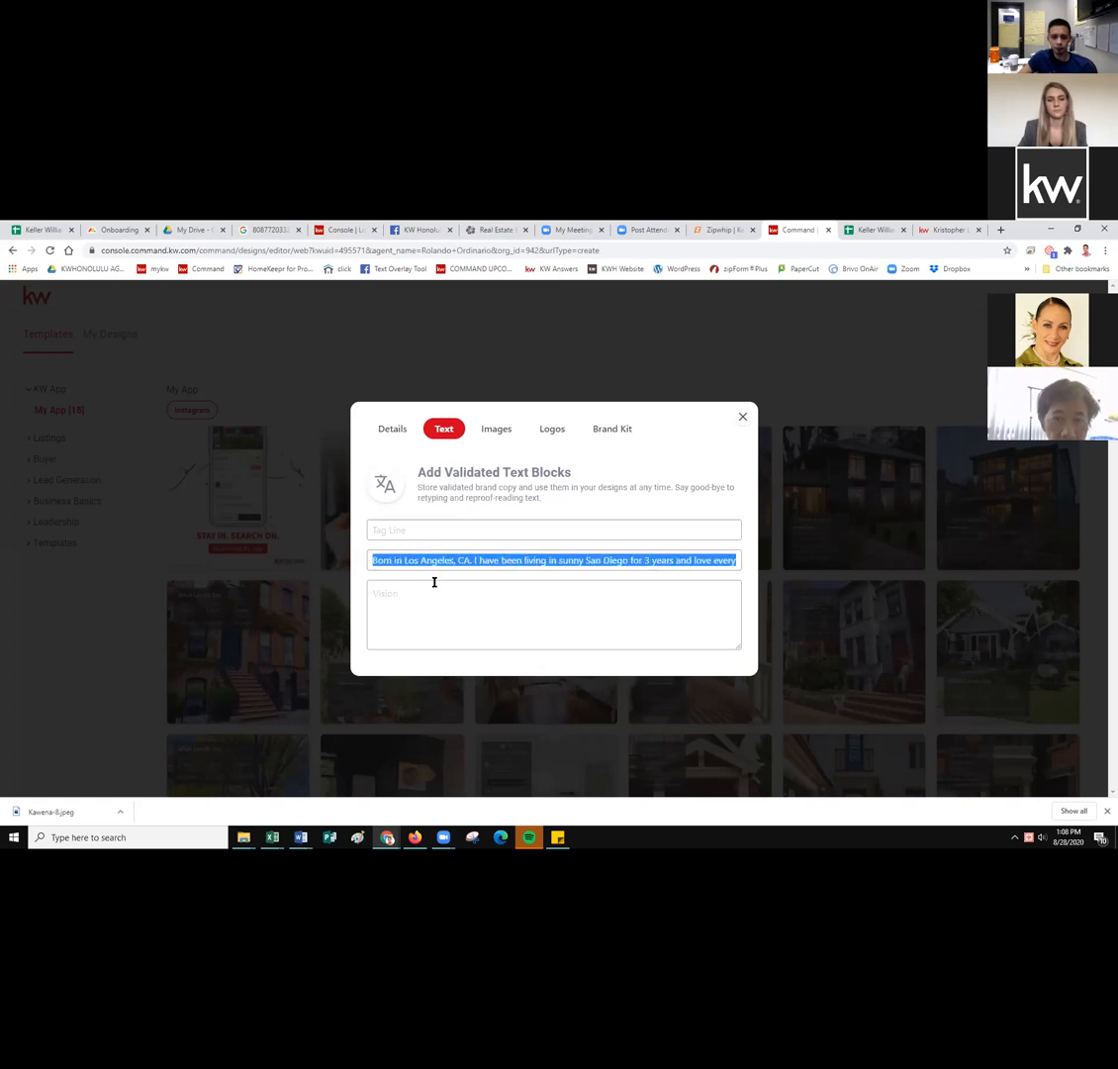
click(504, 436)
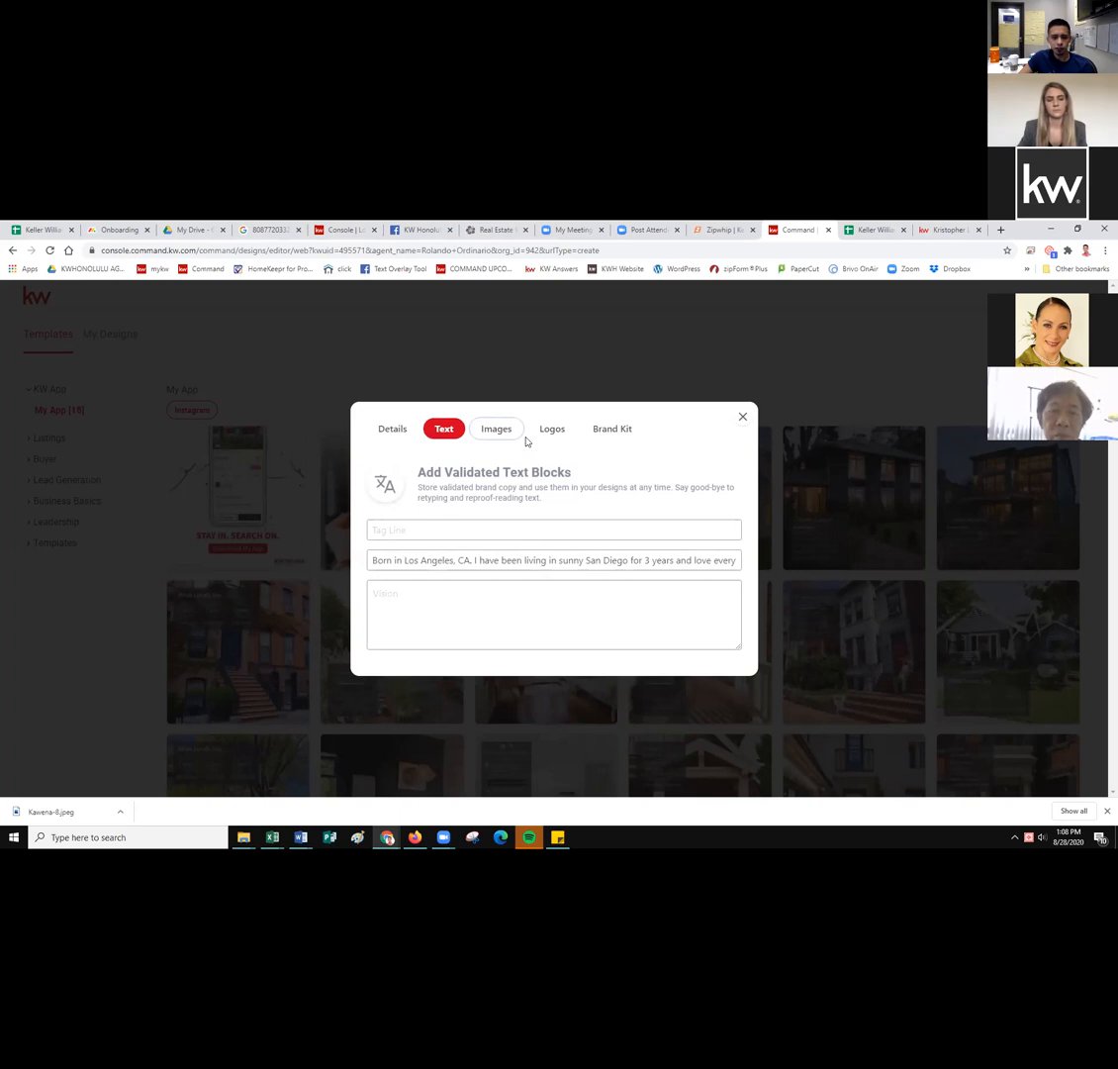
click(502, 434)
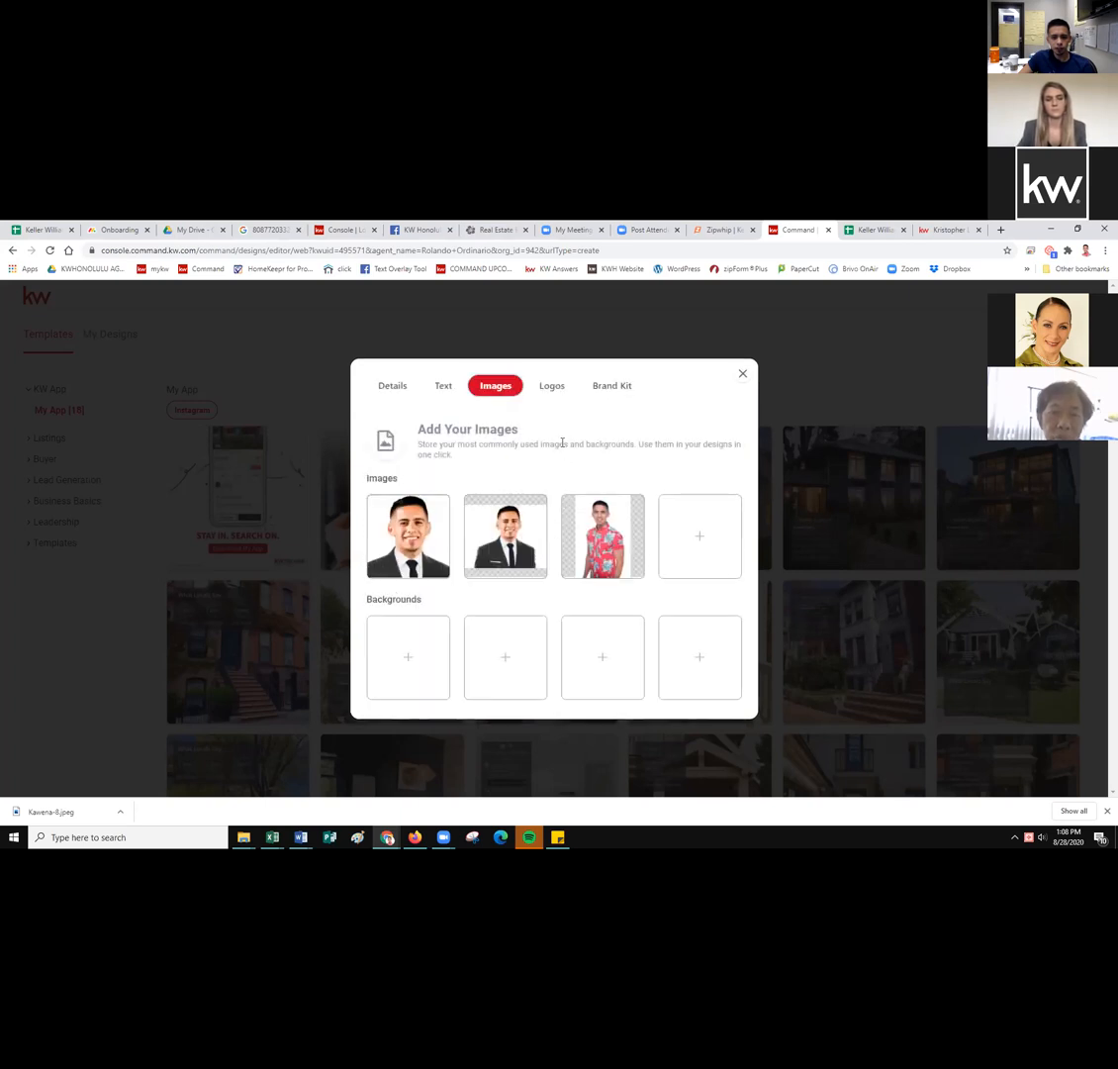
Review the stored agent images, then the saved logos including Keller Williams Honolulu.
mouse_move(444, 559)
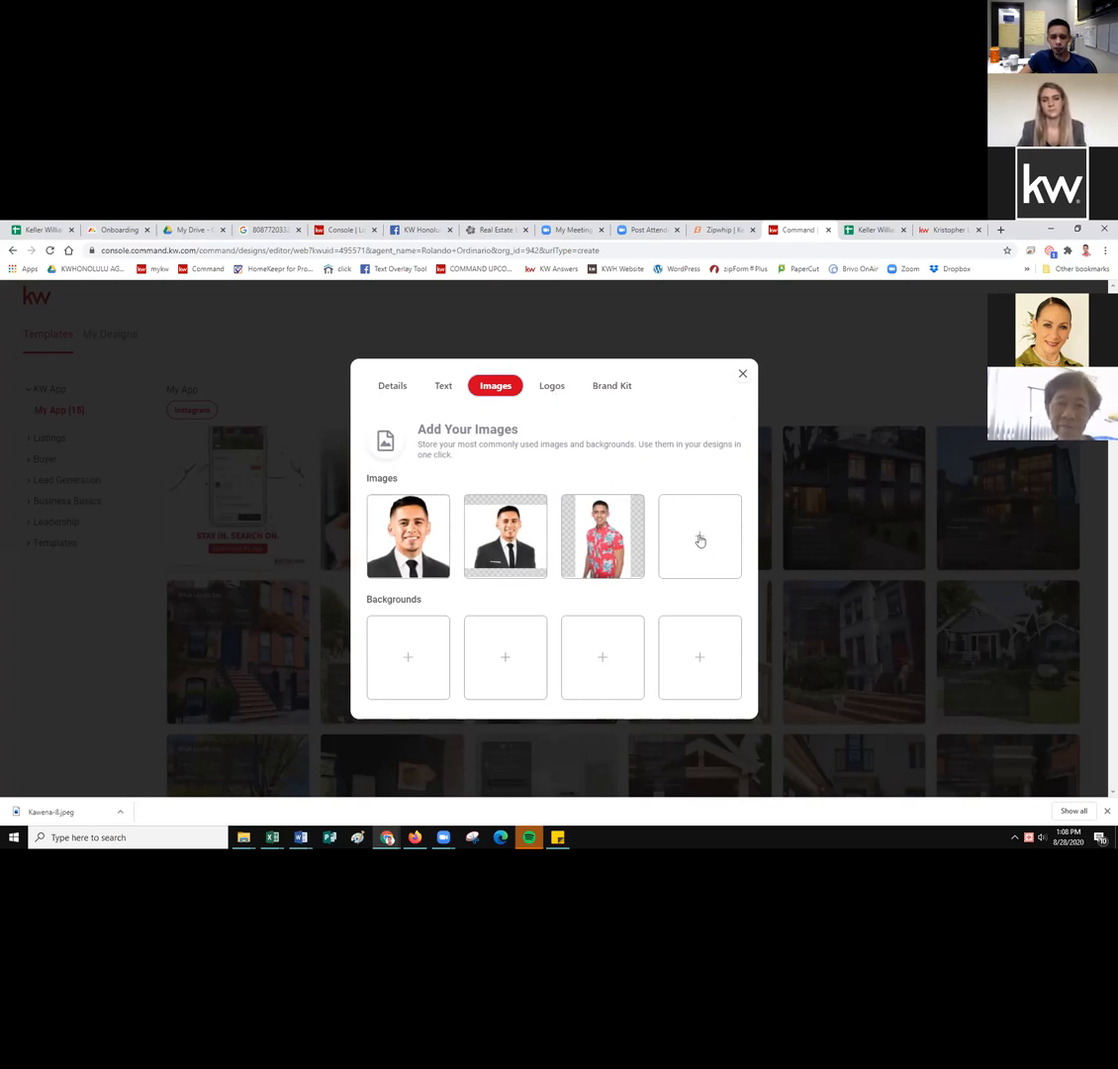
click(552, 391)
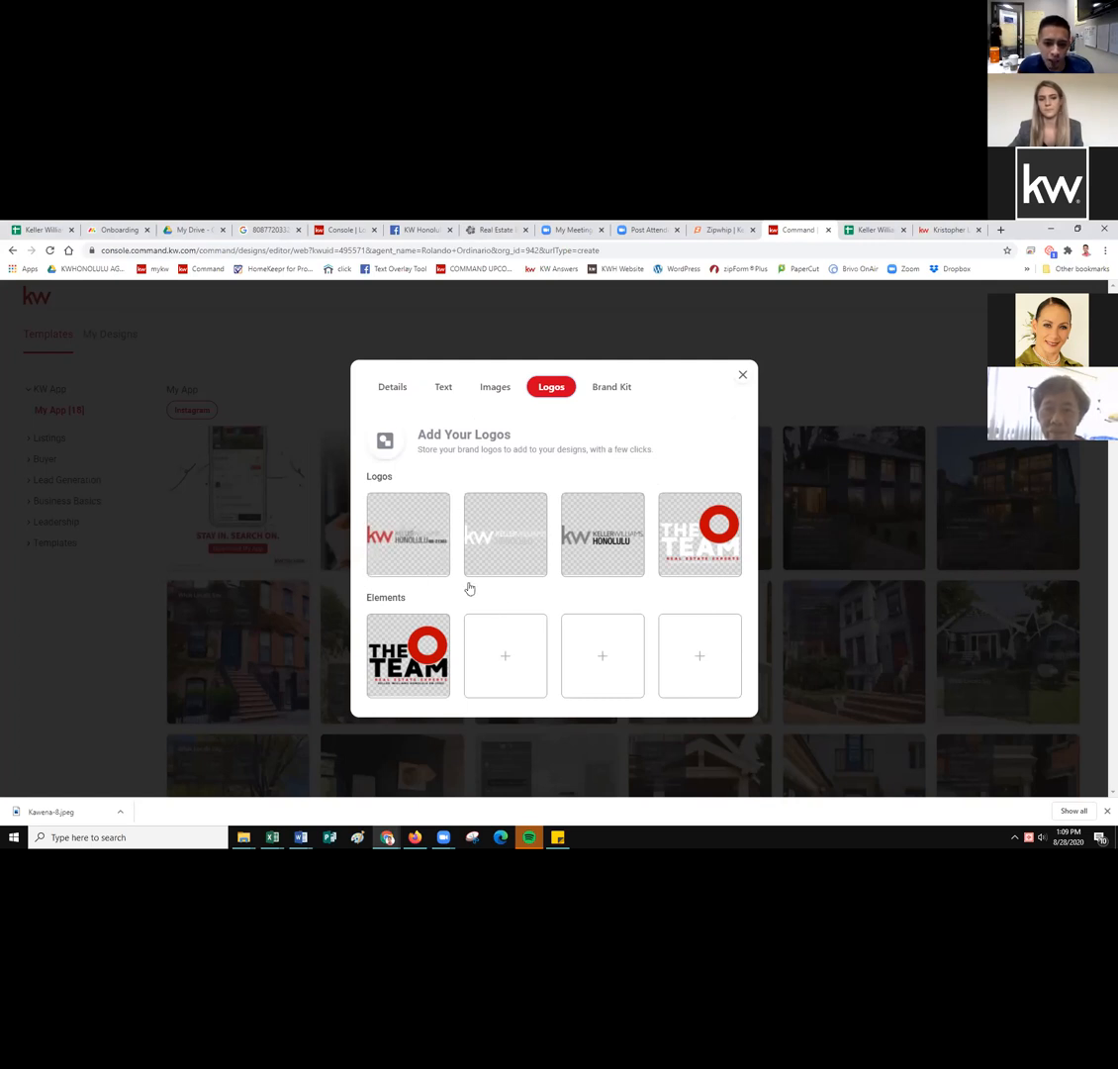
mouse_move(507, 561)
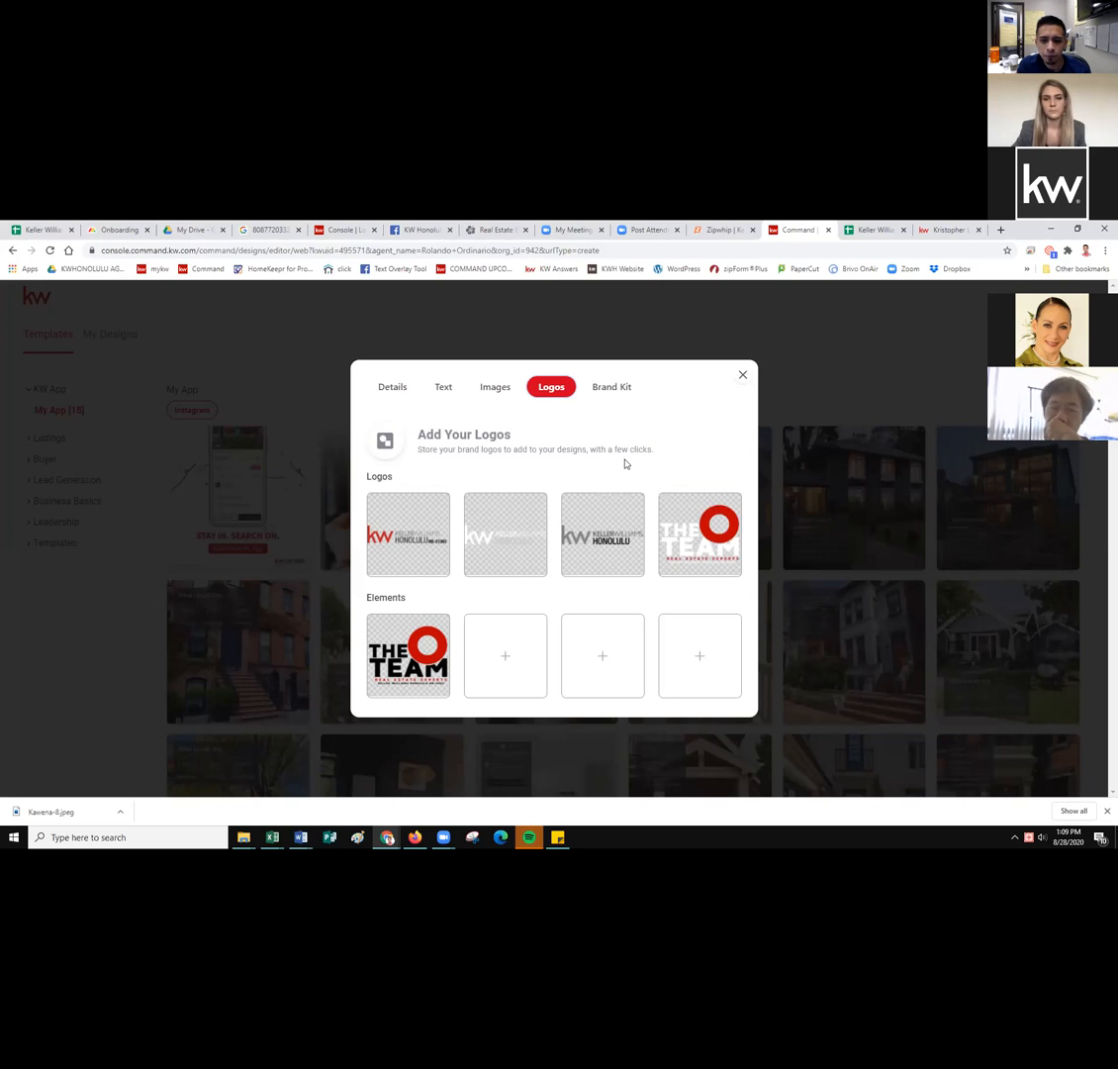
Check the Brand Kit's three saved colours, return to Details, and close the dialog.
click(617, 388)
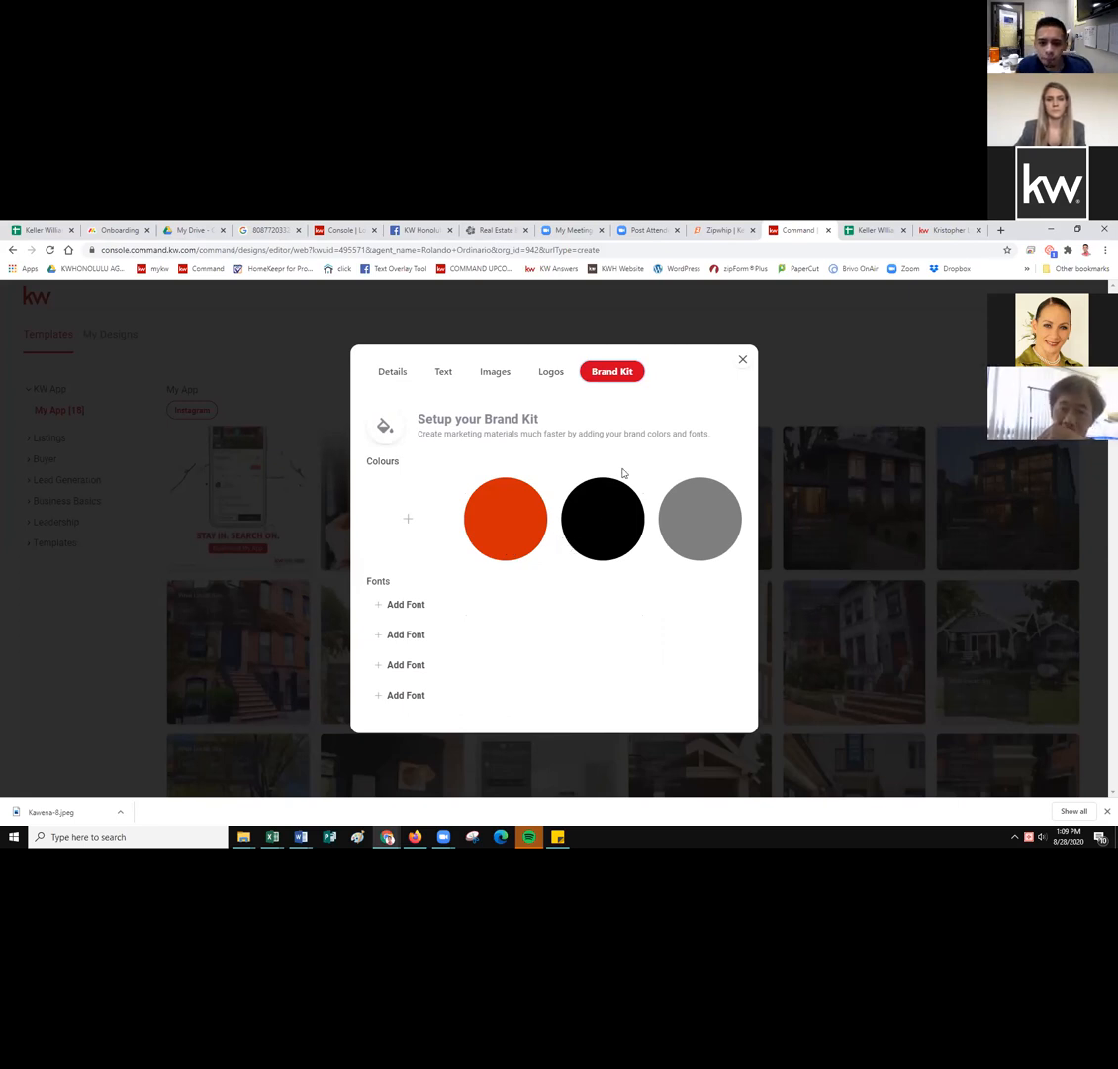
click(390, 374)
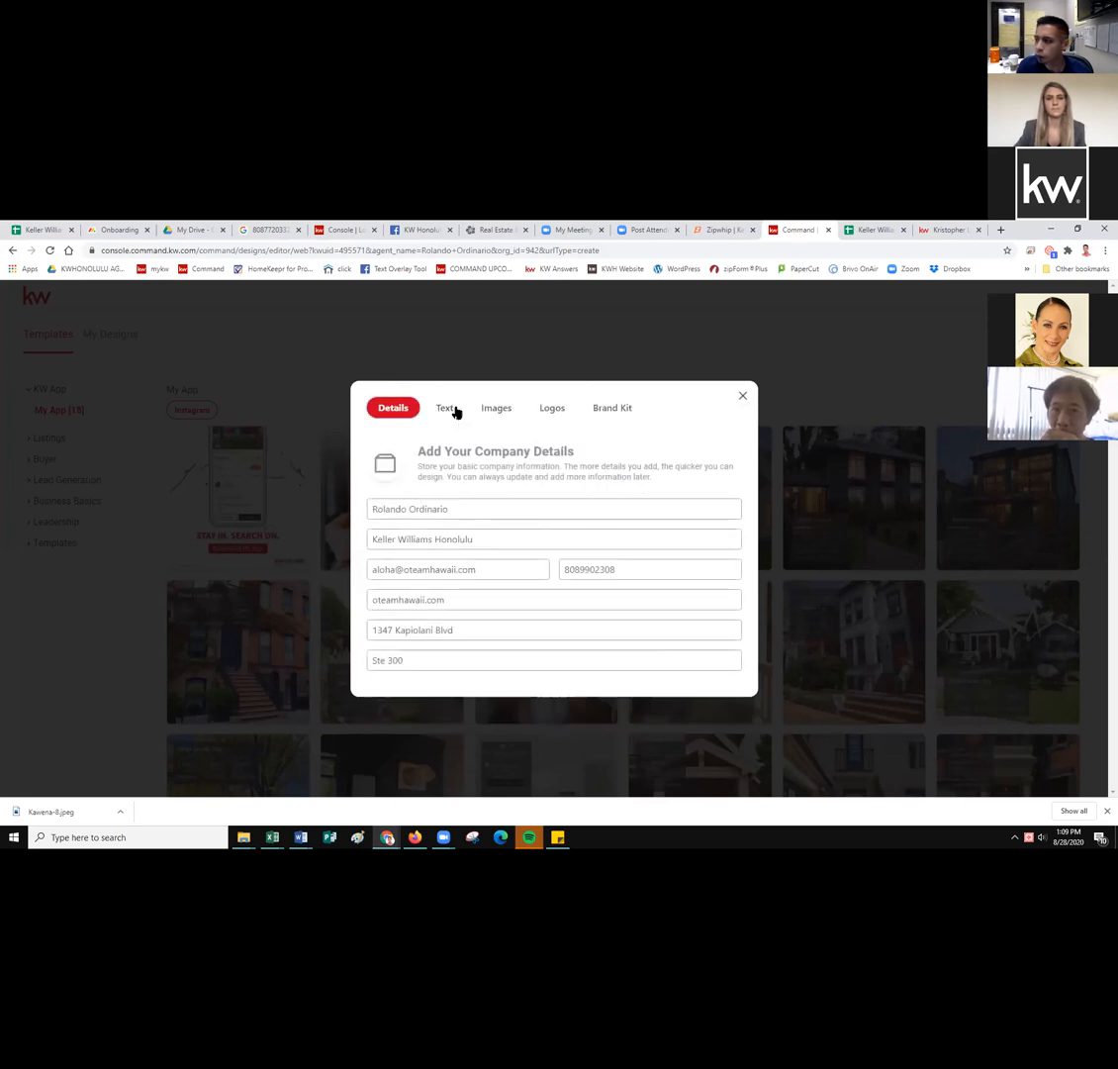
click(744, 398)
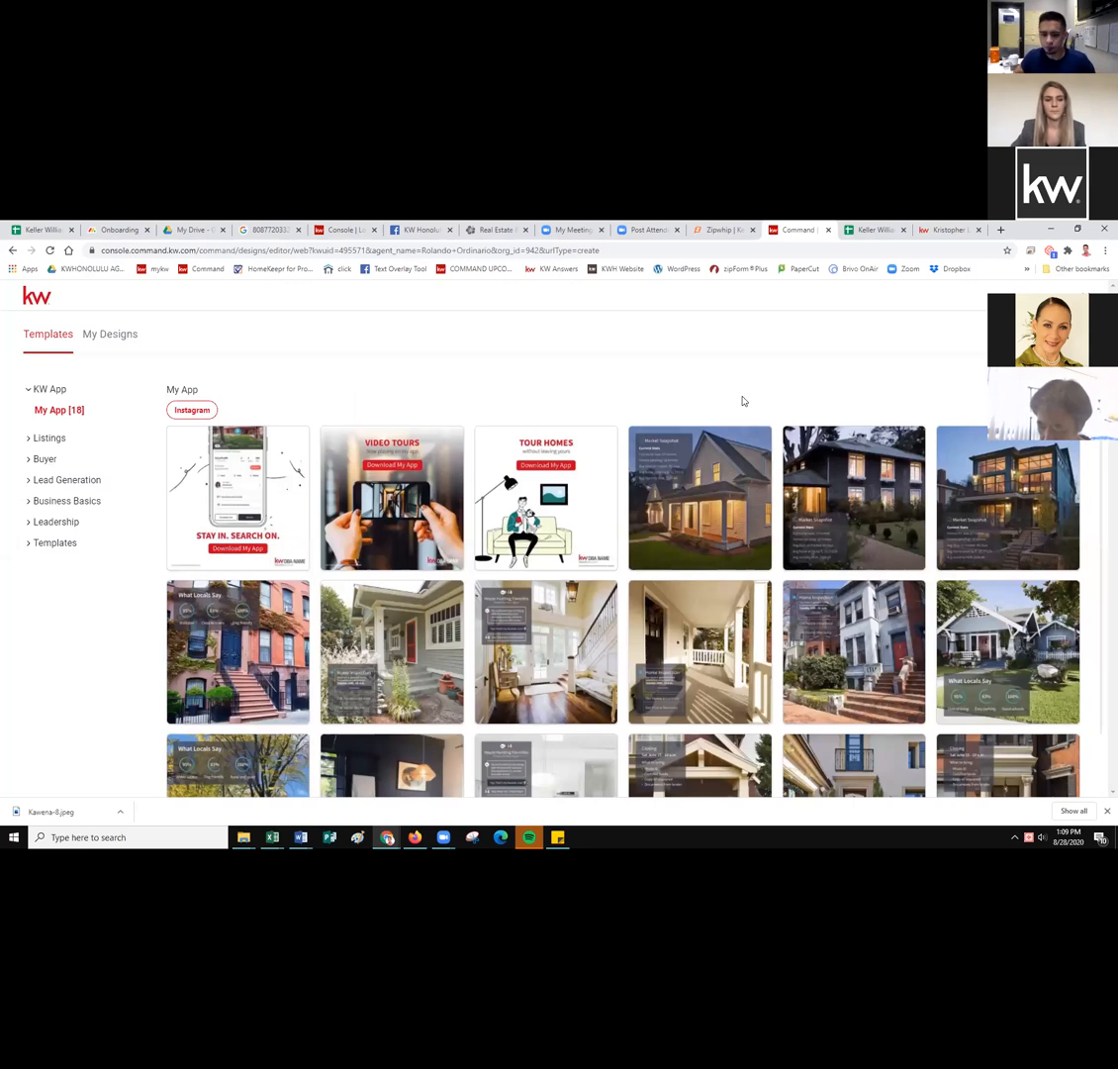
Maximize the Safari window showing the KW Command dashboard.
mouse_move(675, 585)
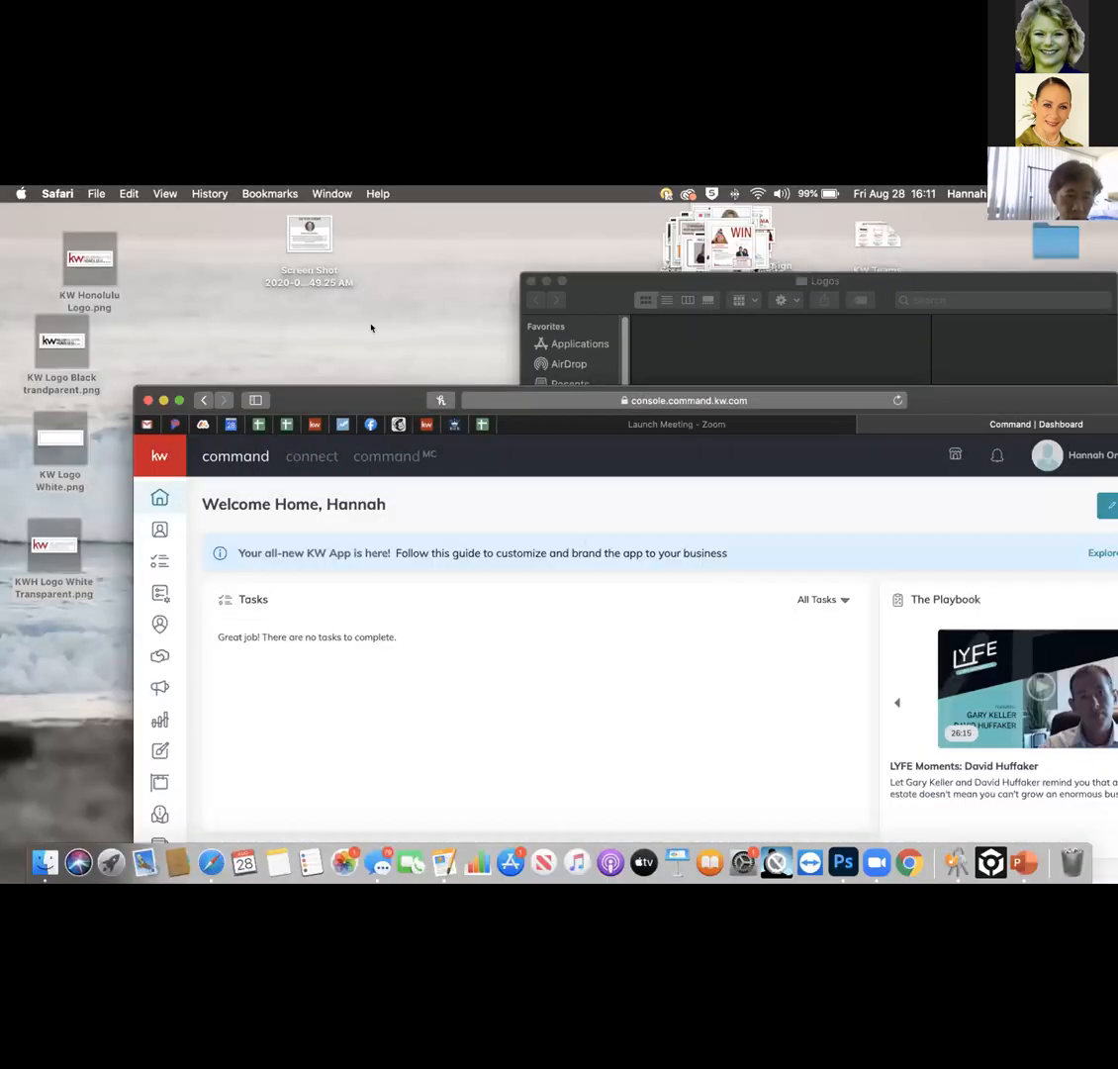
double_click(319, 396)
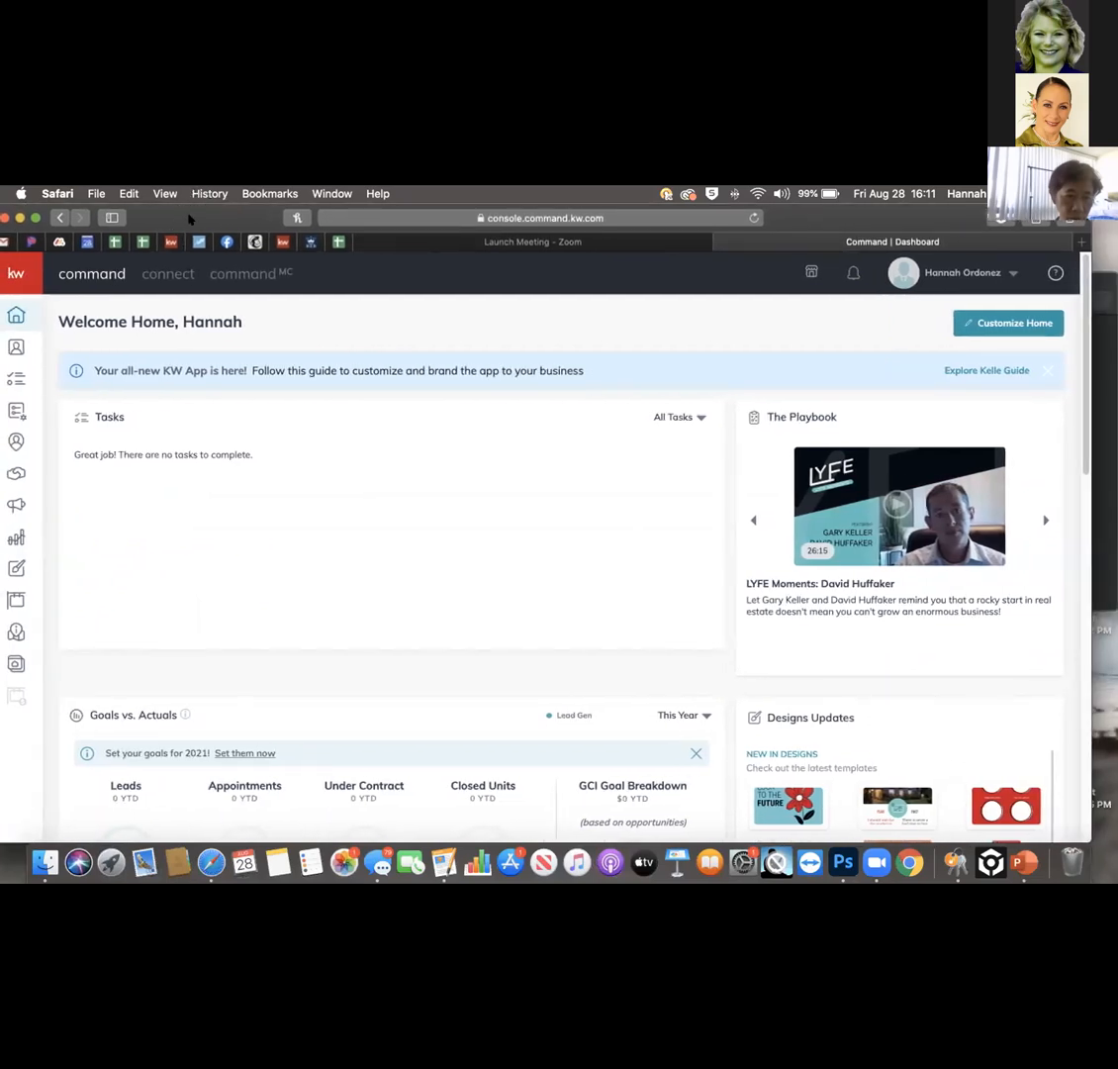
Expand the navigation sidebar and go to the Designs section.
click(12, 273)
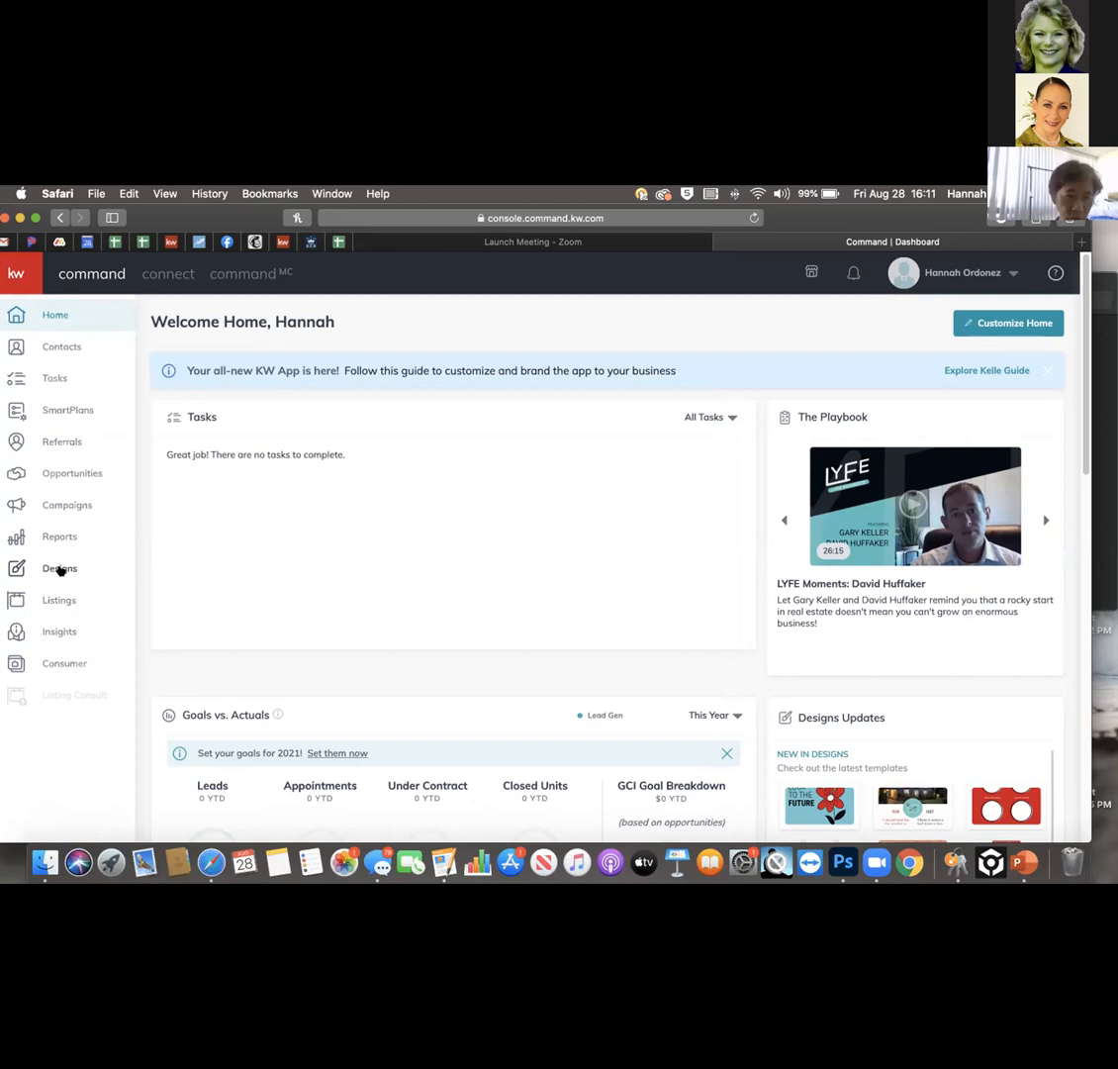
click(59, 569)
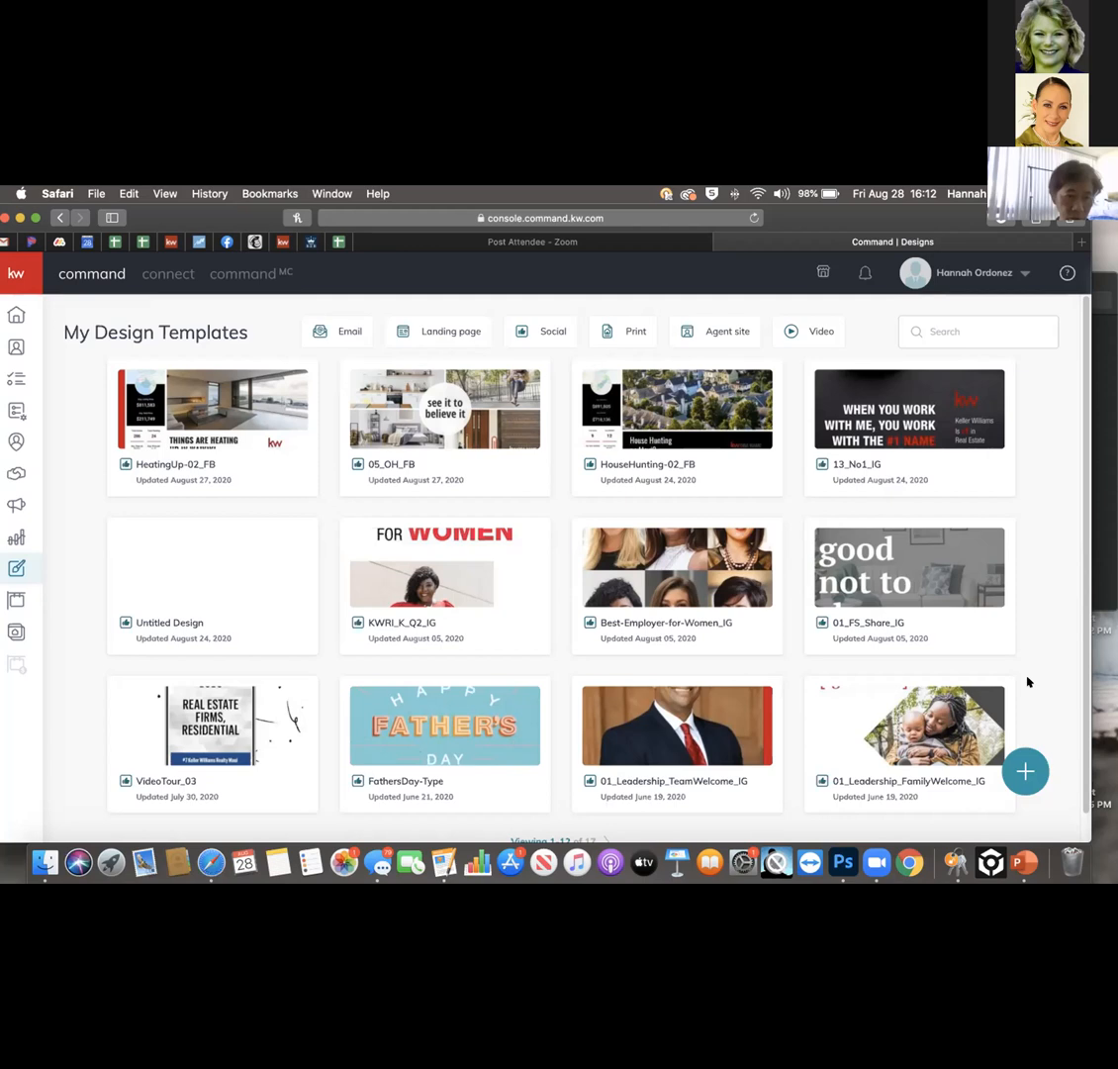
Start a new design from the My Design Templates page to bring up Create Design.
click(1024, 770)
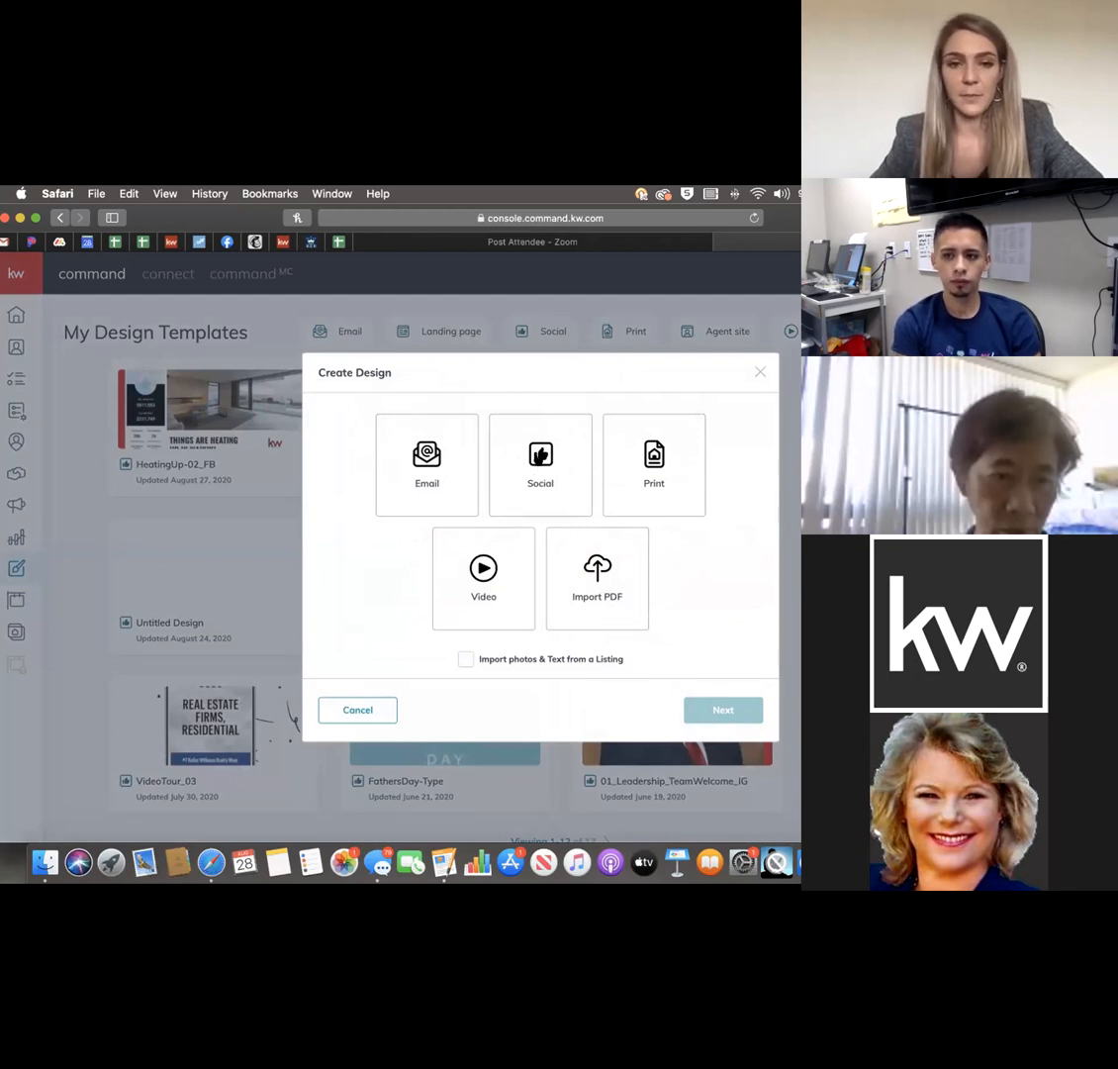
Pick the Social design type and continue to the My App Instagram template gallery.
click(538, 458)
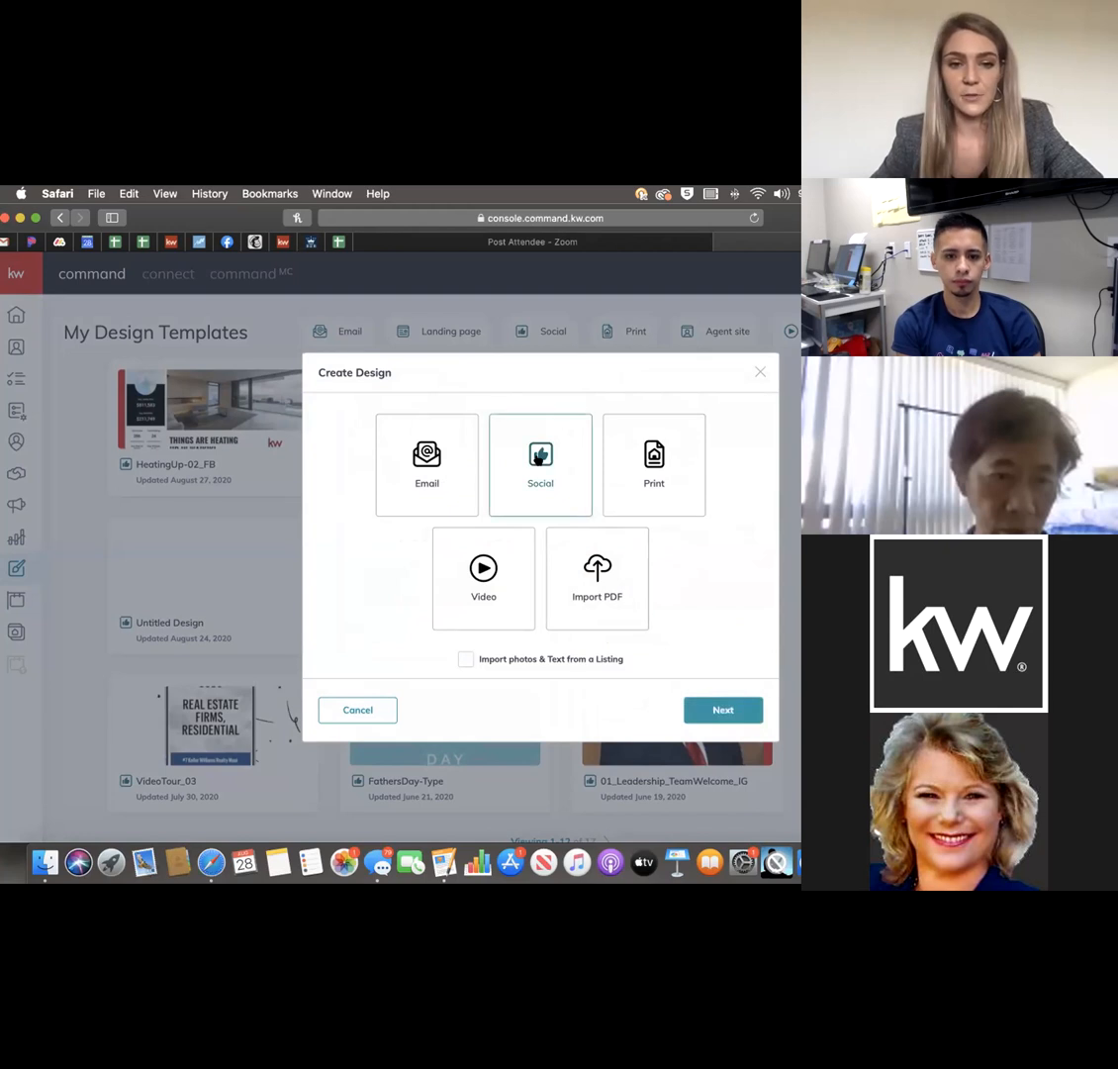
click(738, 710)
mouse_move(203, 219)
mouse_down()
mouse_move(233, 218)
mouse_move(220, 218)
mouse_up()
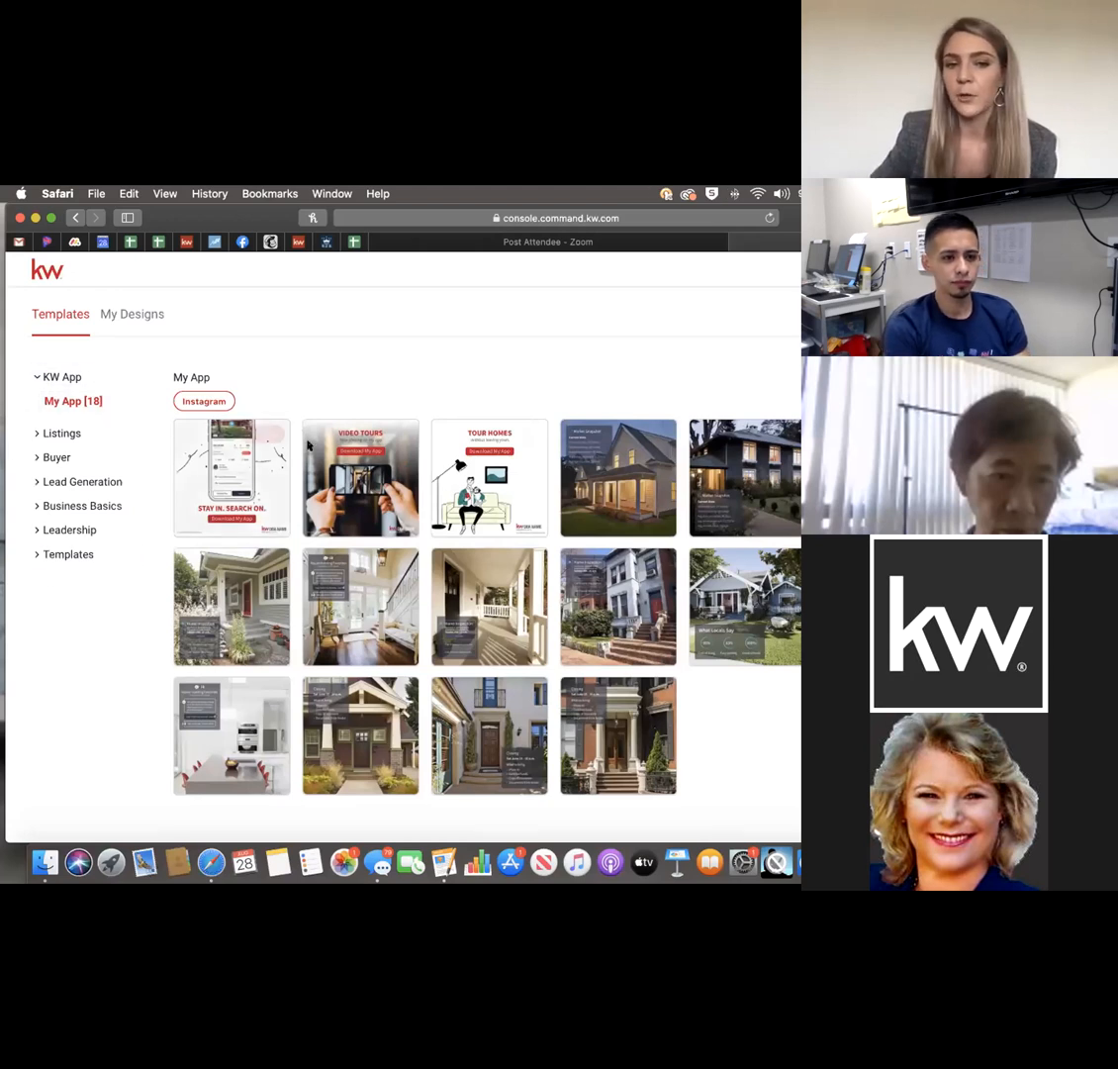
Browse the Listings > For Sale templates in Instagram and Instagram Stories formats.
mouse_move(244, 513)
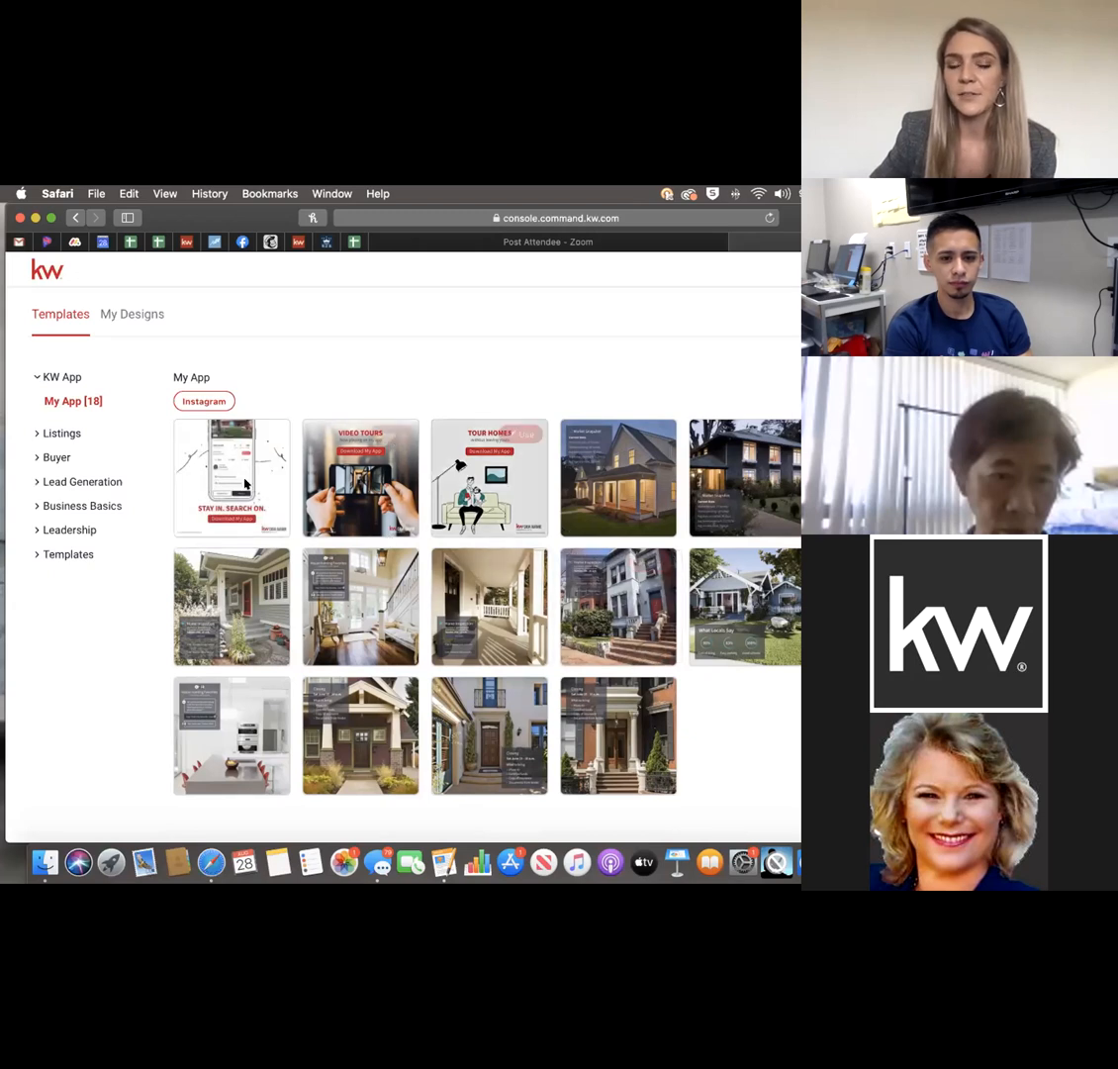
click(60, 433)
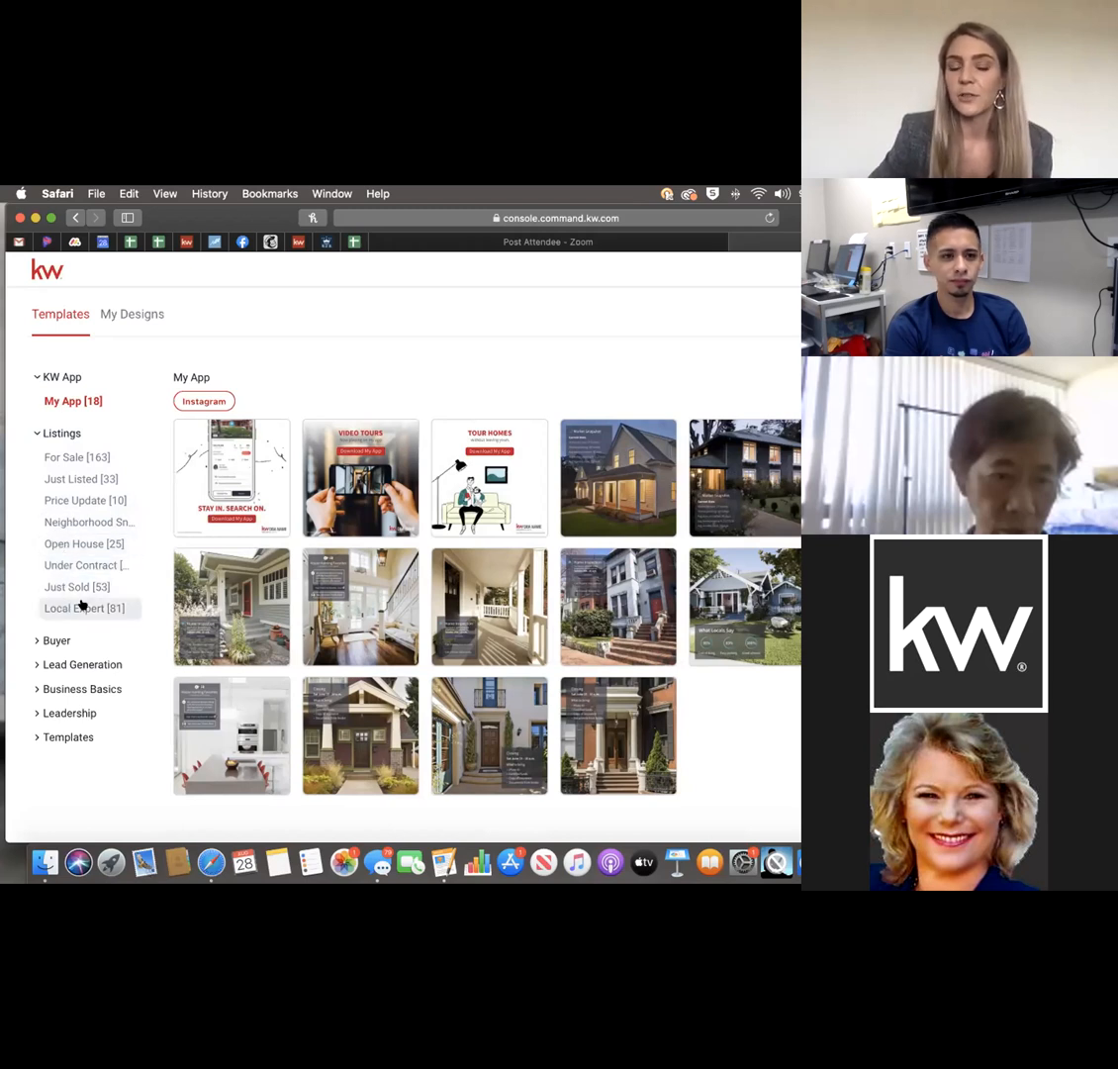
click(51, 459)
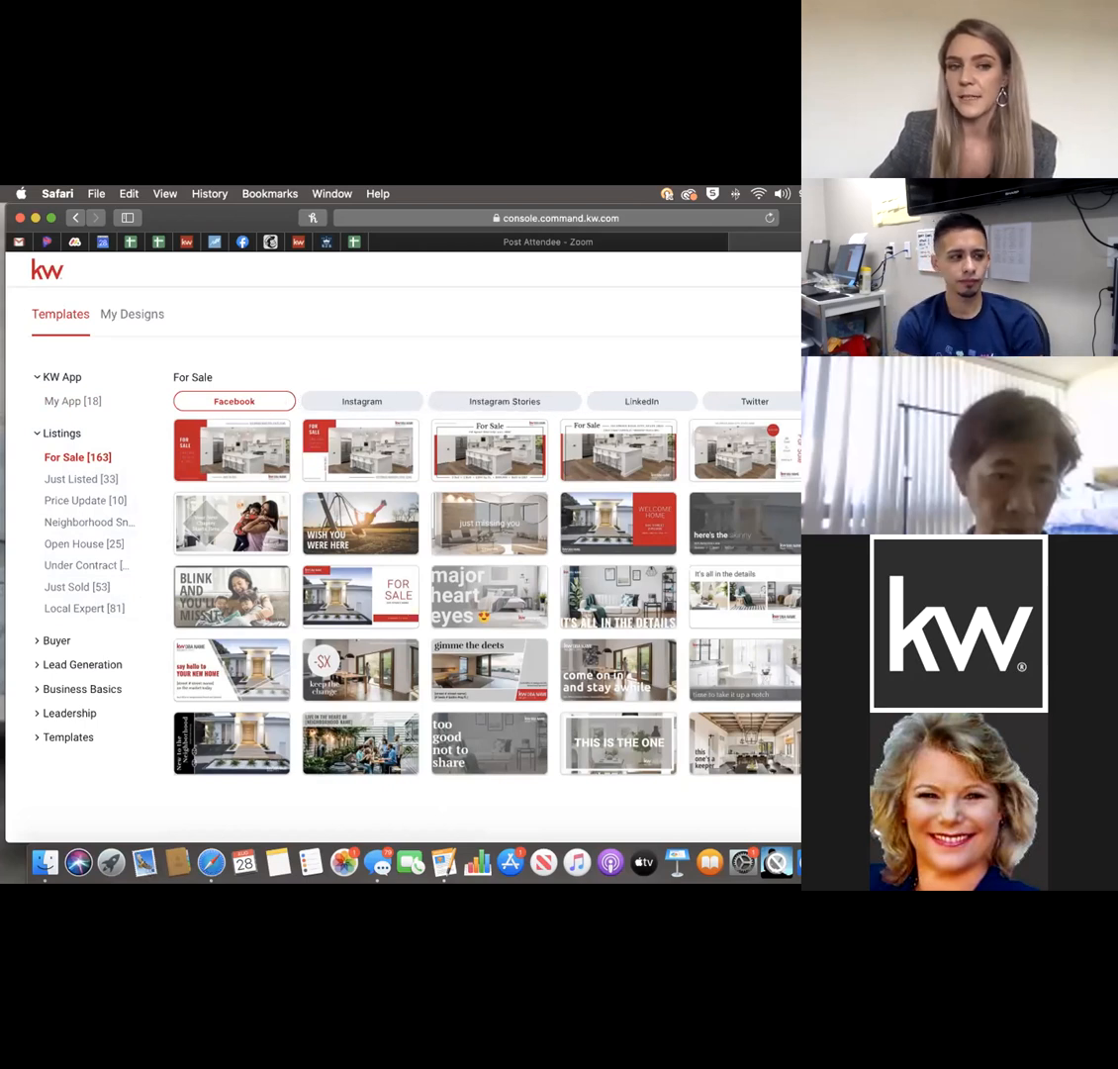
click(372, 401)
click(376, 401)
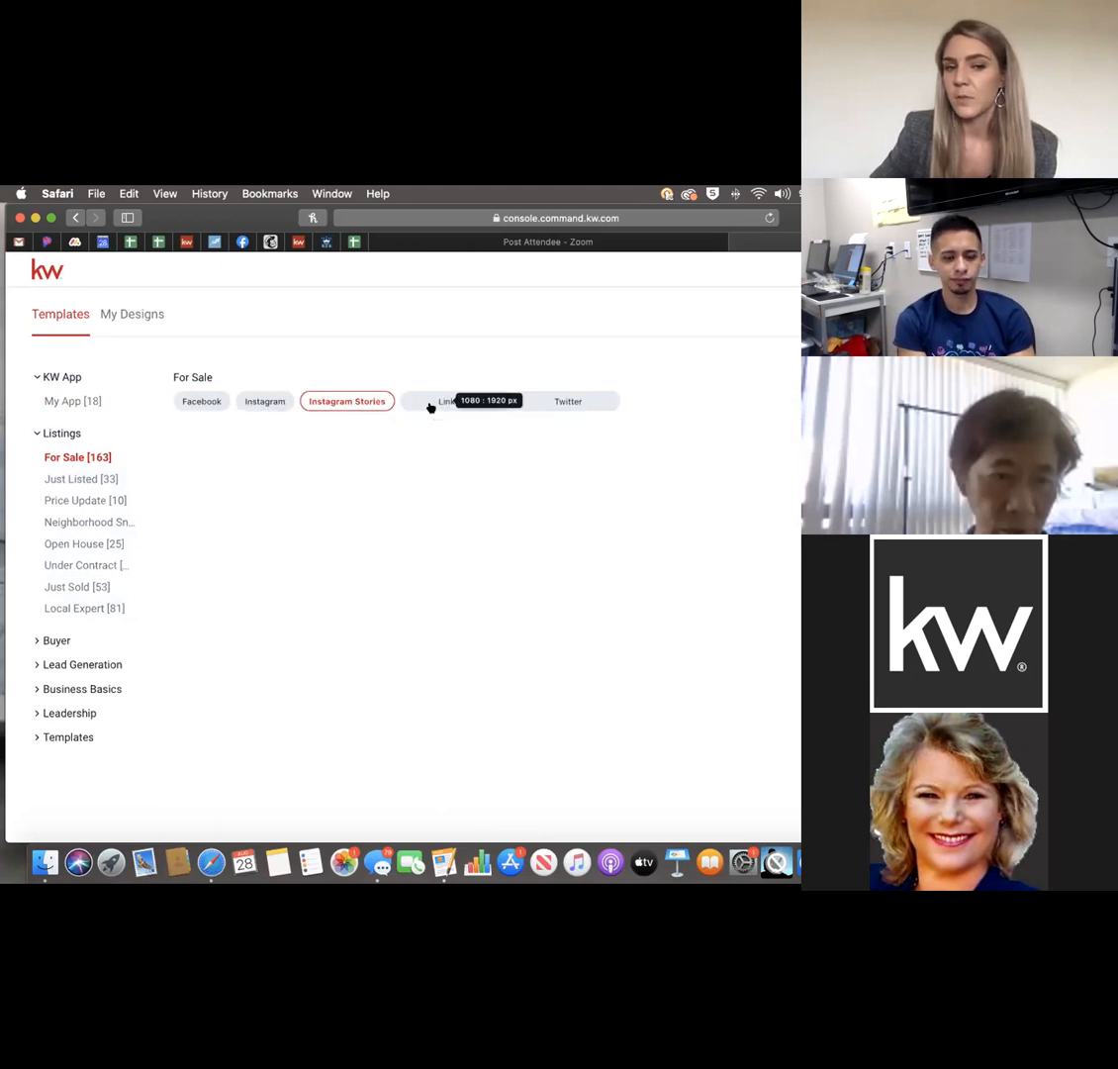
Expand the Buyer, Lead Generation, Business Basics, Leadership and Templates categories.
click(51, 640)
click(82, 716)
scroll(82, 703, down, 3)
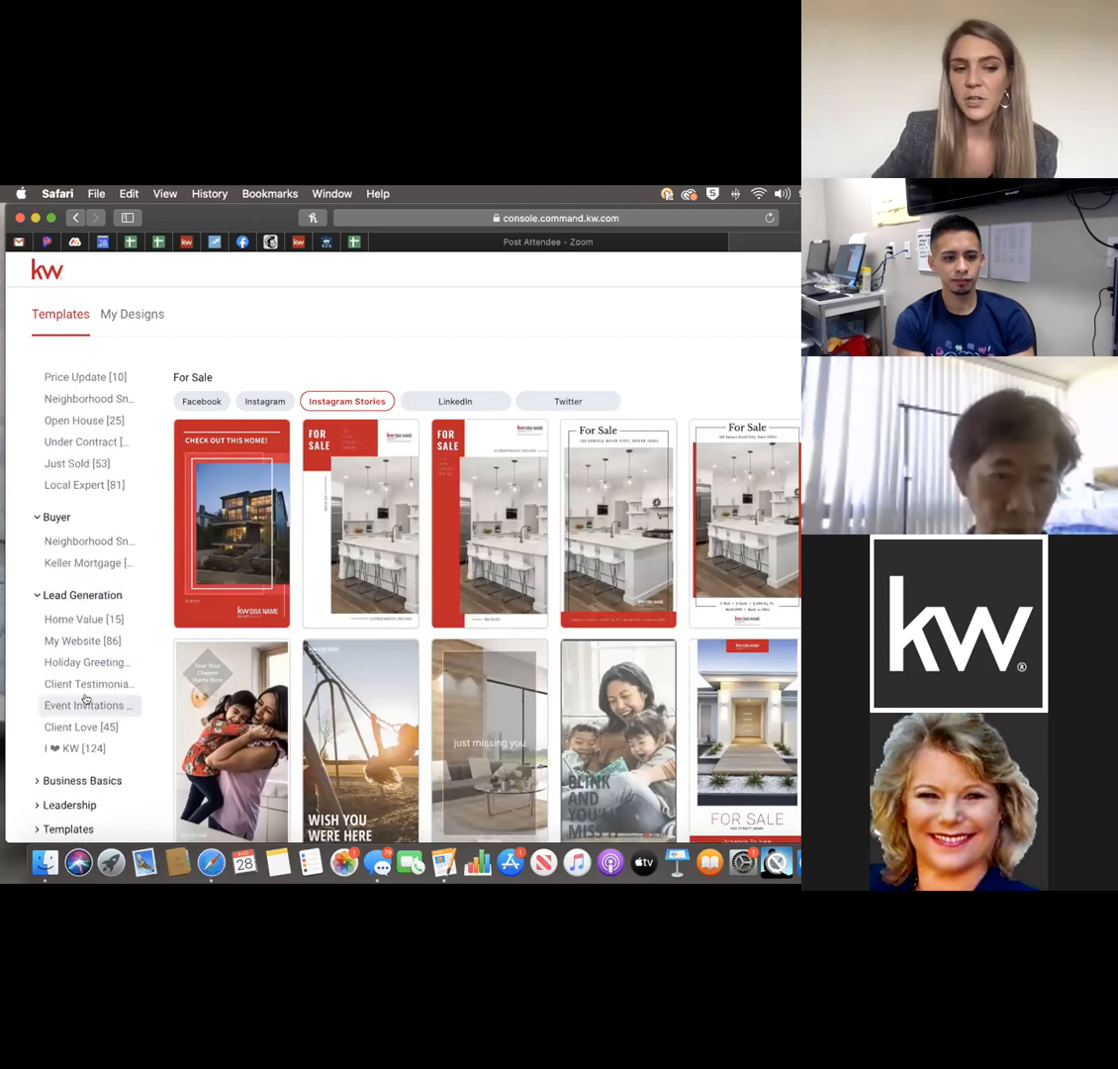
click(82, 779)
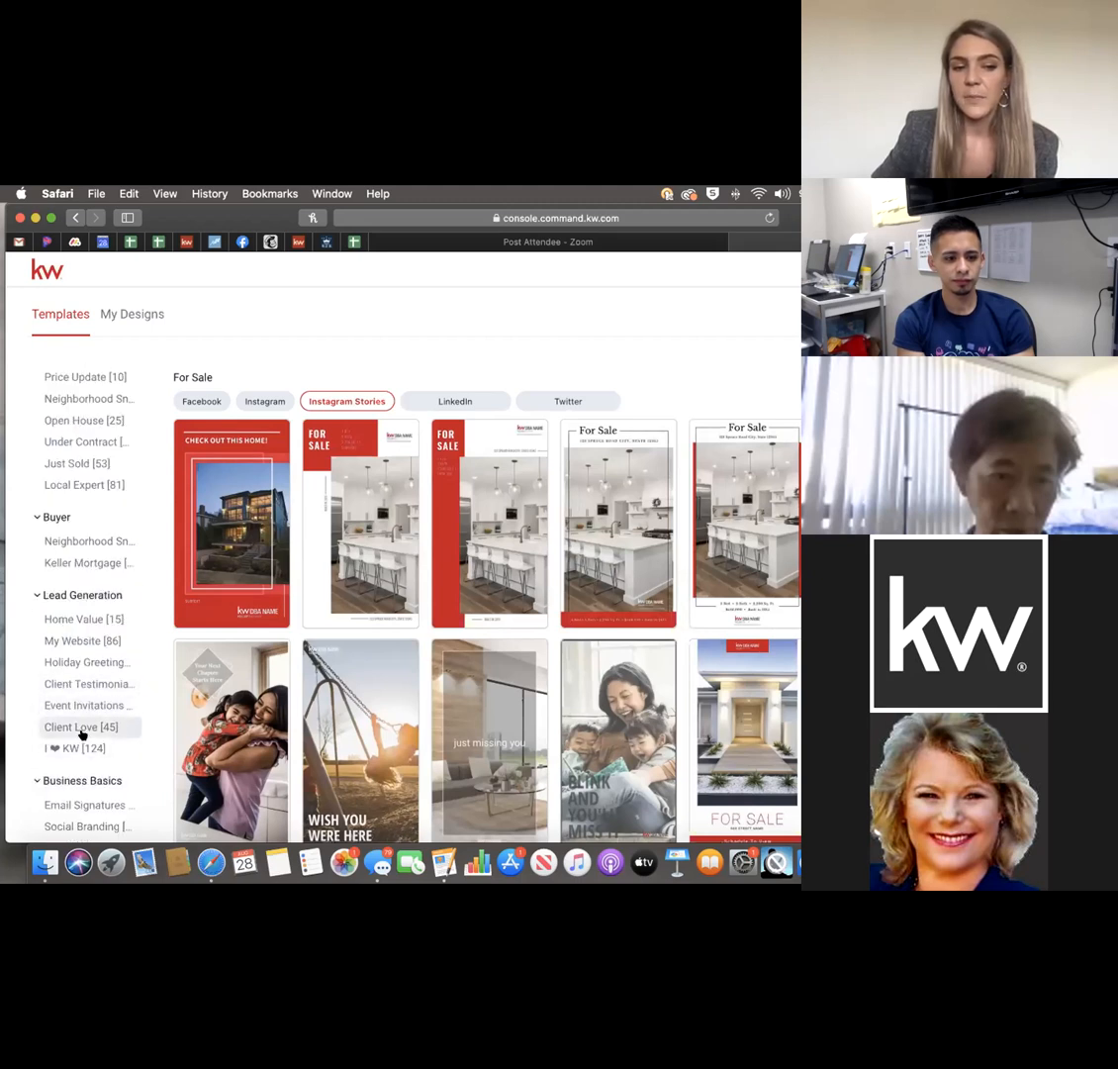
scroll(82, 718, down, 1)
click(76, 804)
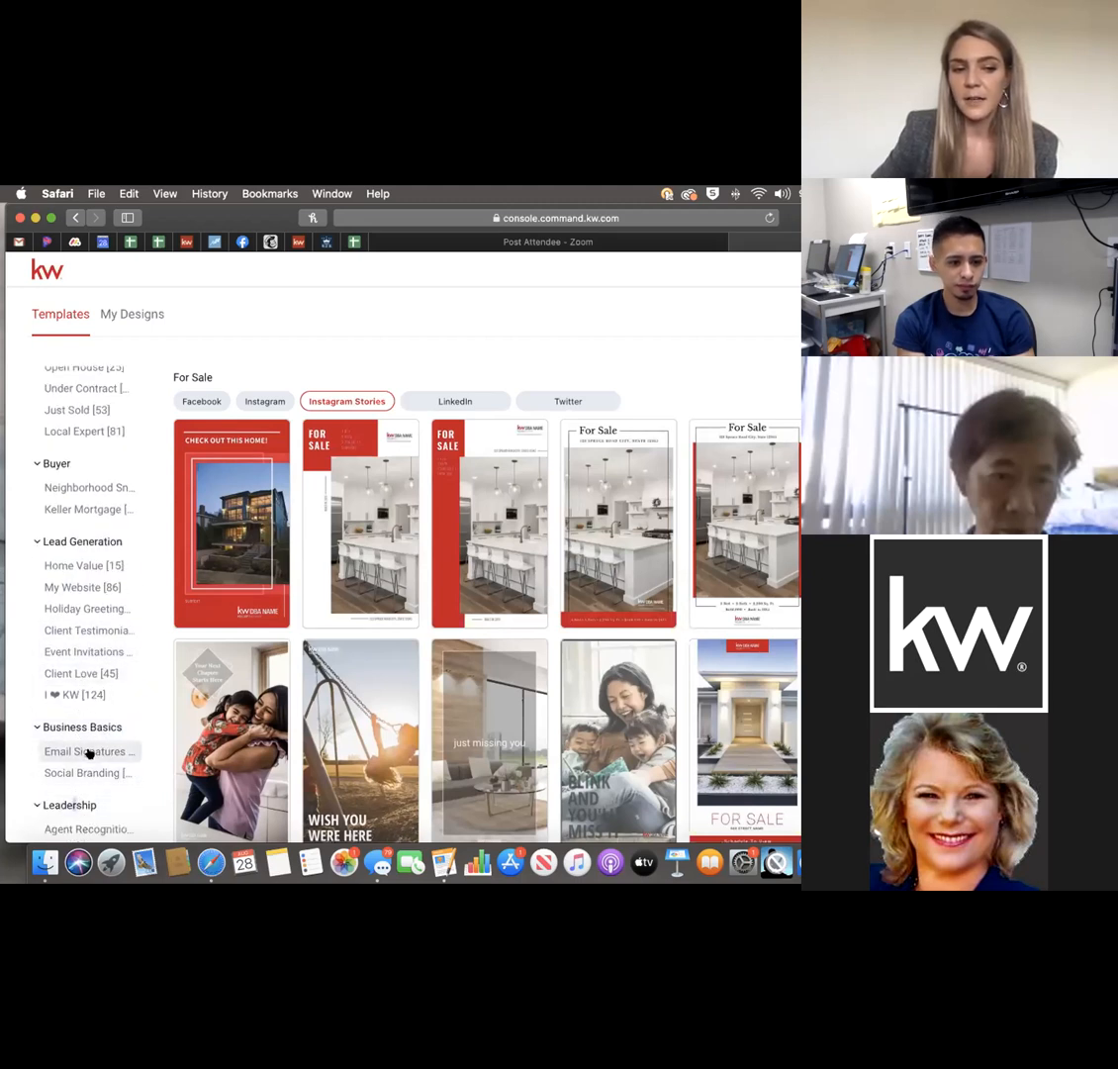
scroll(79, 723, down, 3)
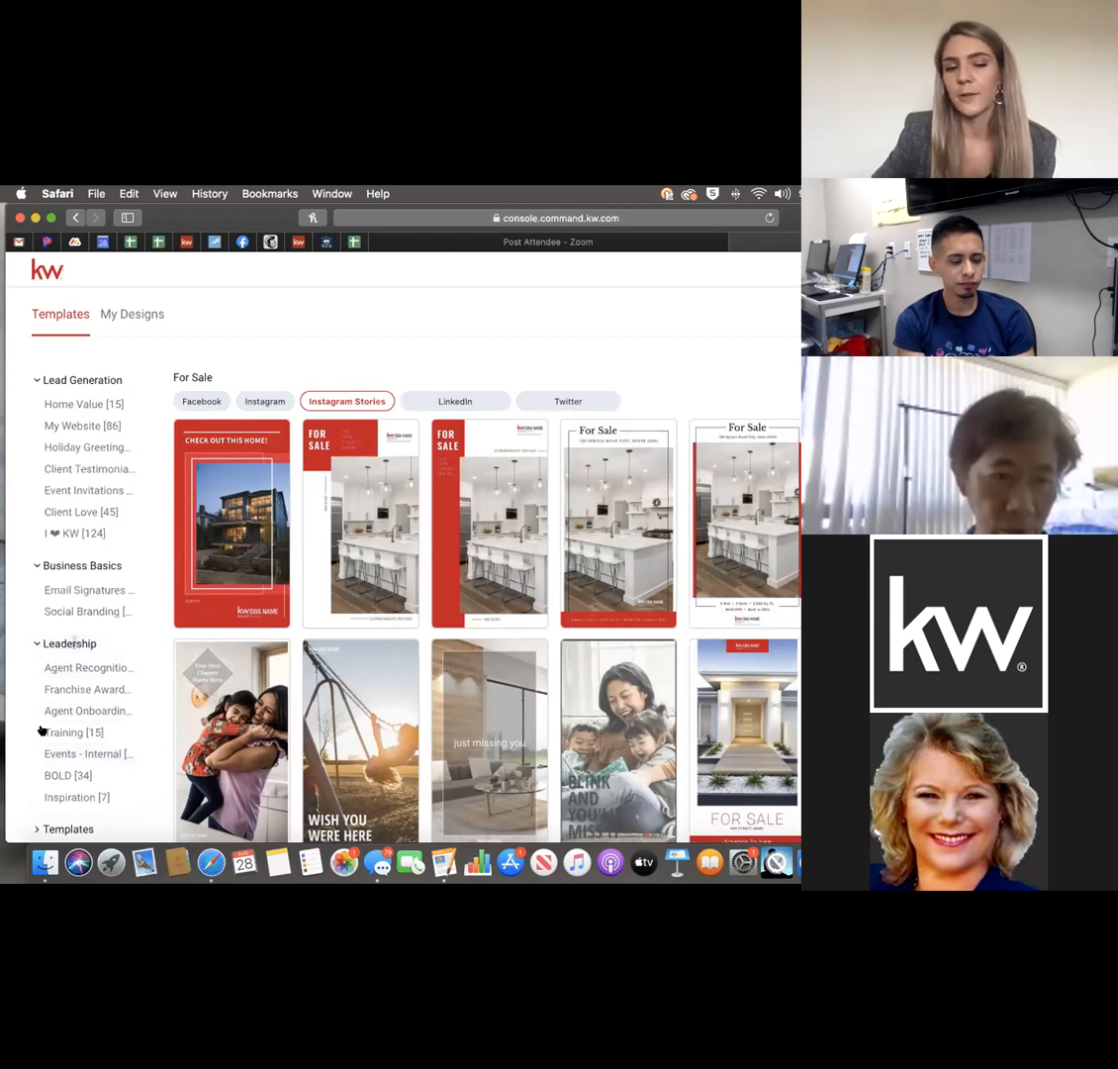
click(55, 648)
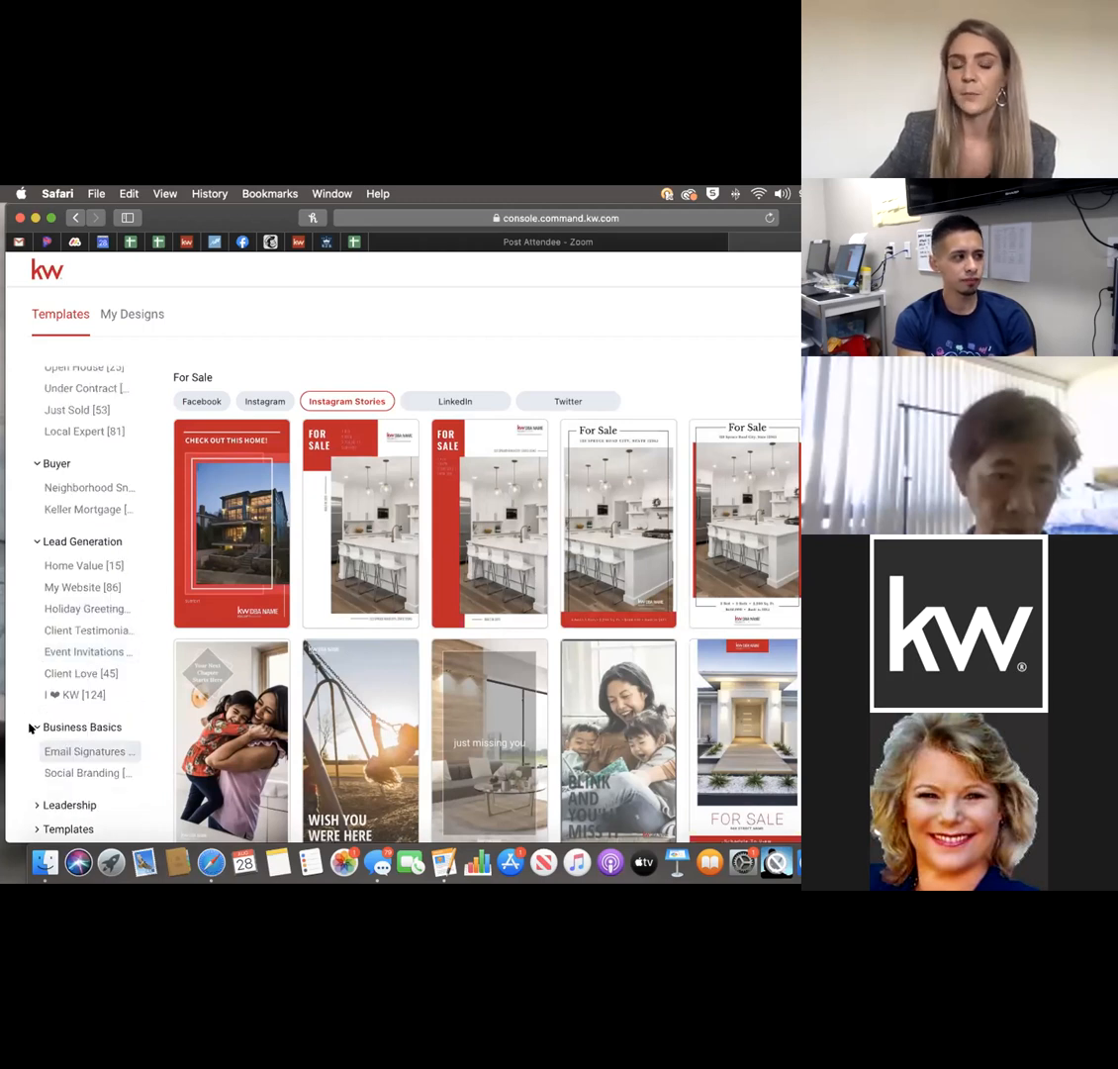
click(67, 828)
scroll(89, 782, down, 1)
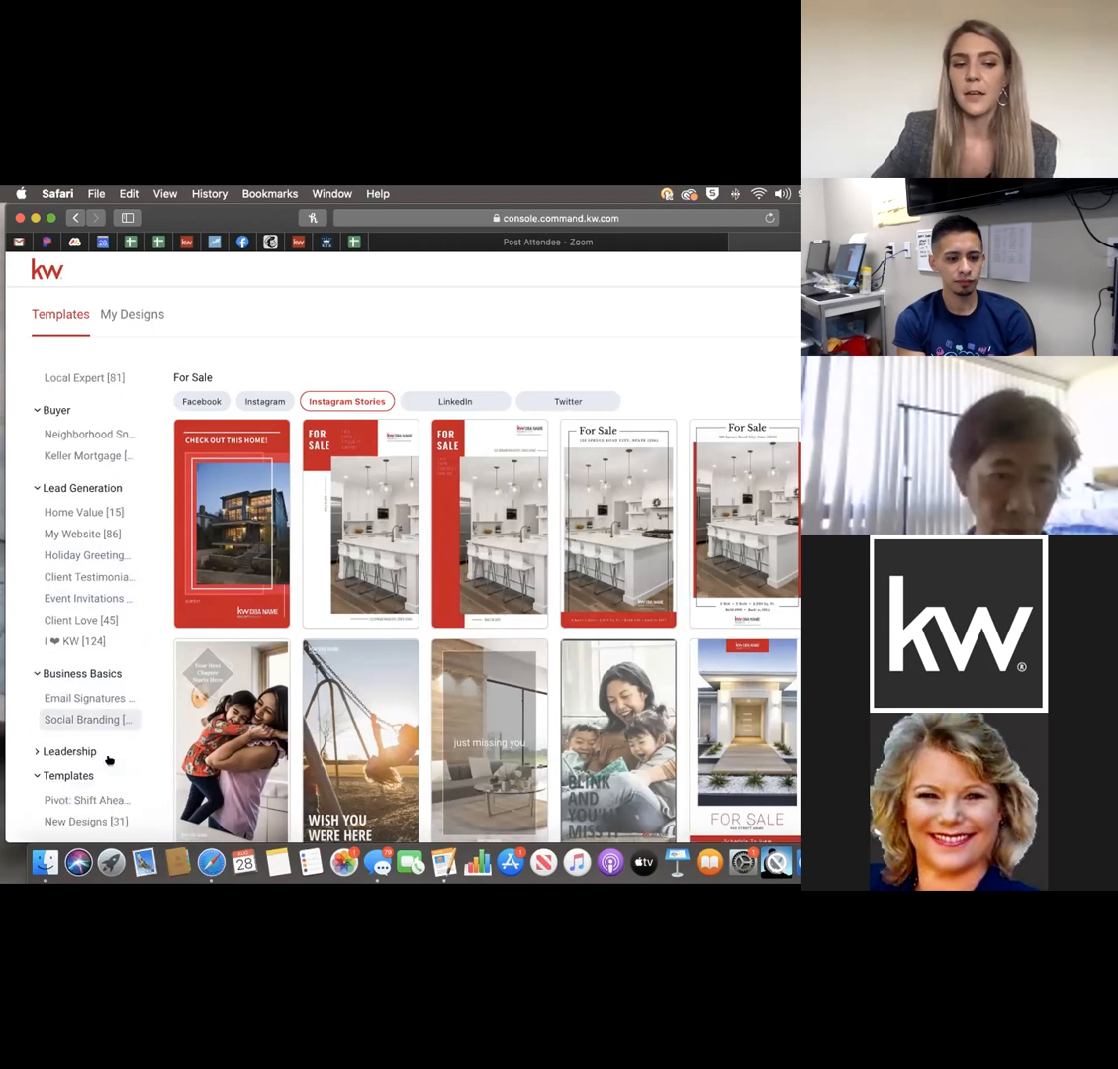
Browse the New Designs templates in Instagram, Facebook and Instagram Stories formats.
click(86, 824)
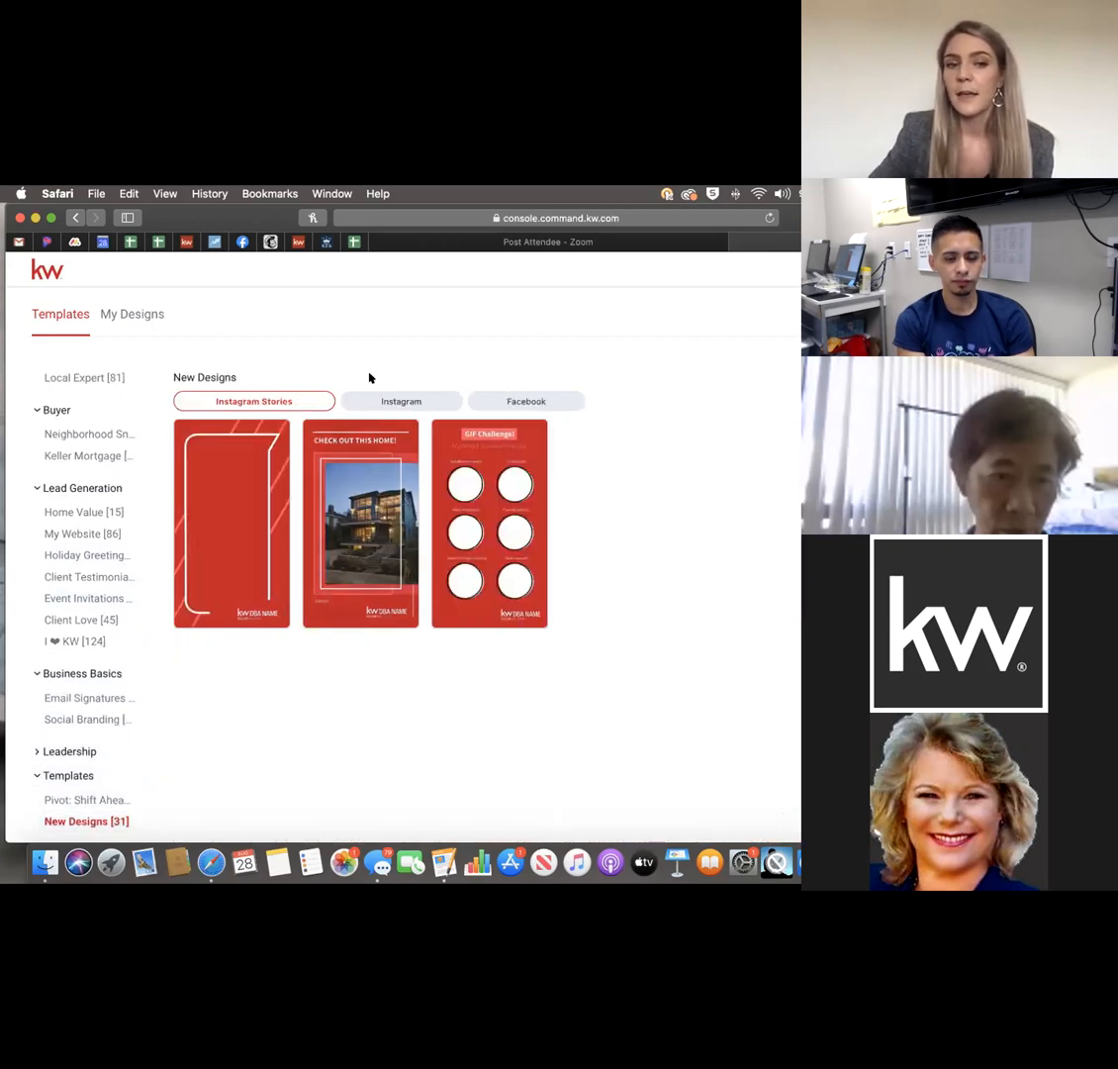
click(386, 400)
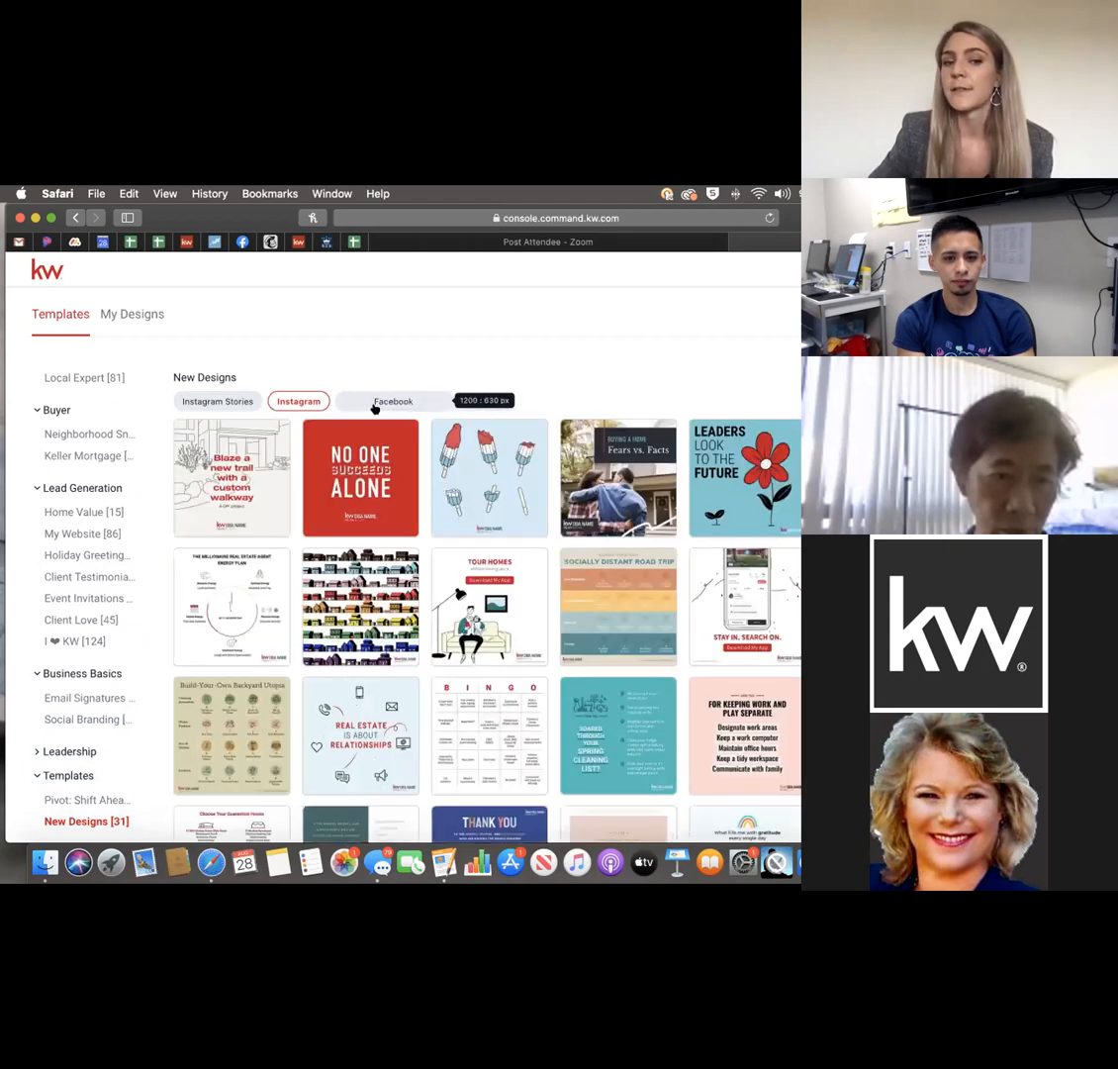
click(381, 403)
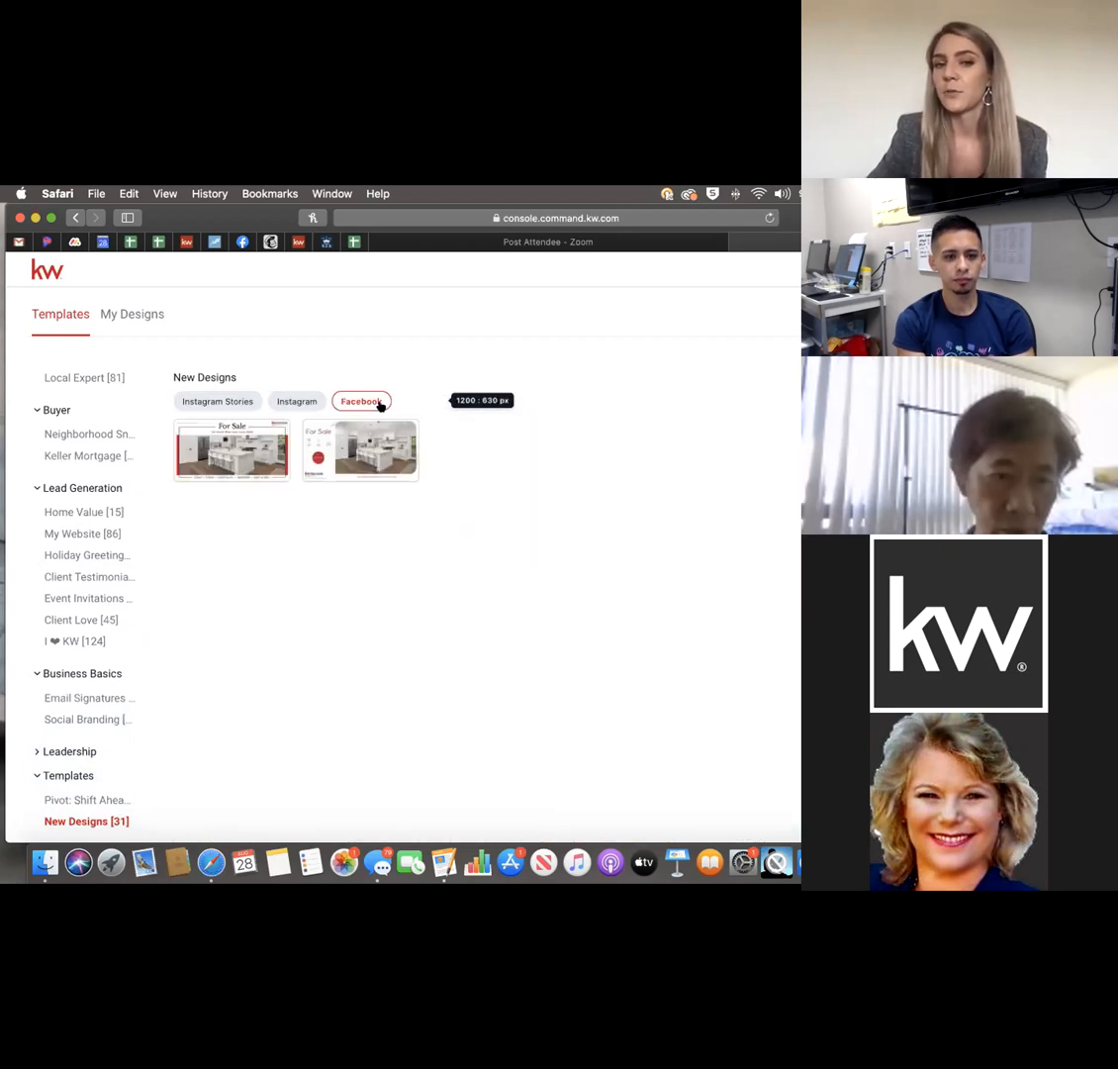
click(277, 399)
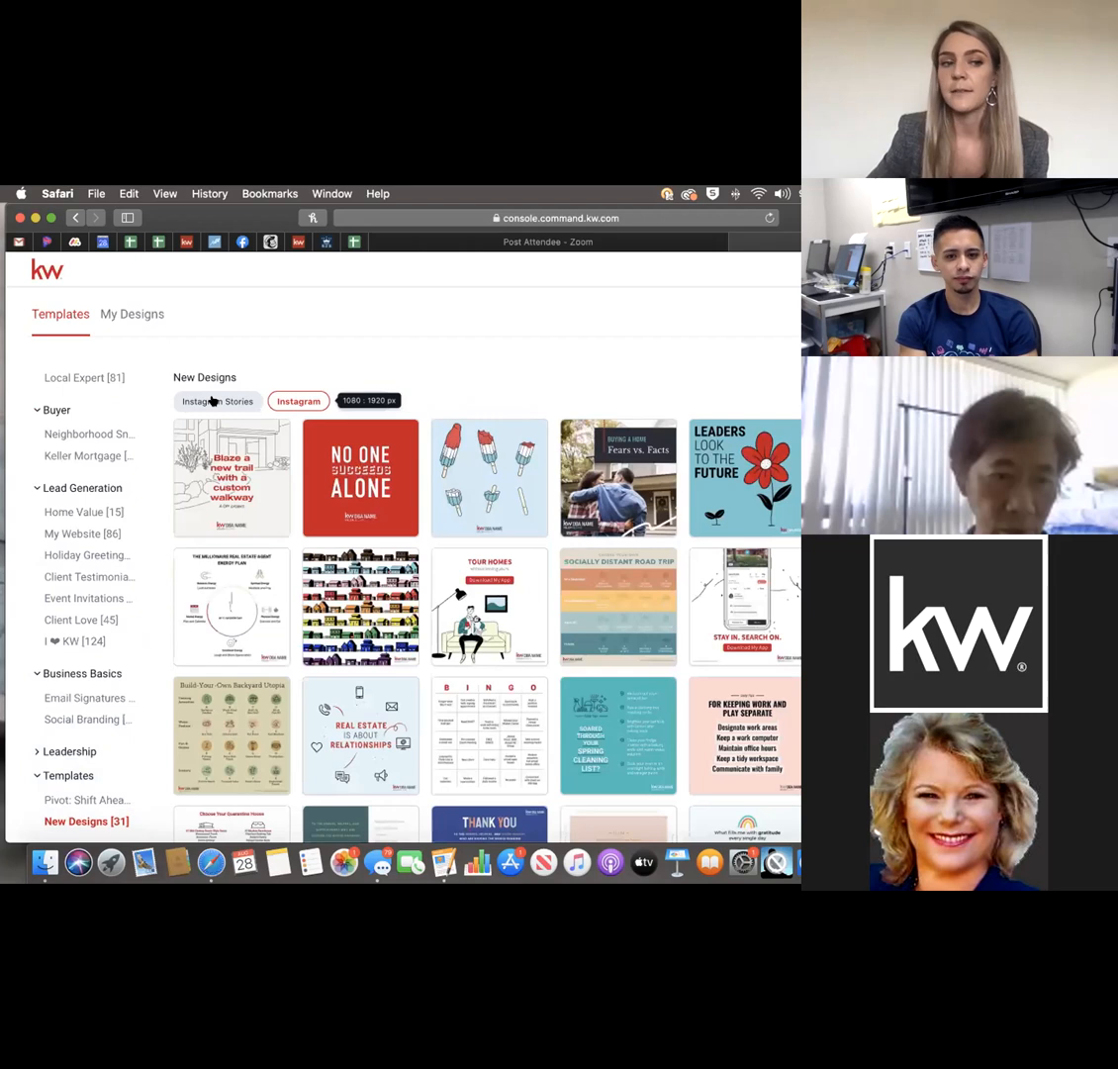
click(212, 400)
scroll(81, 559, up, 1)
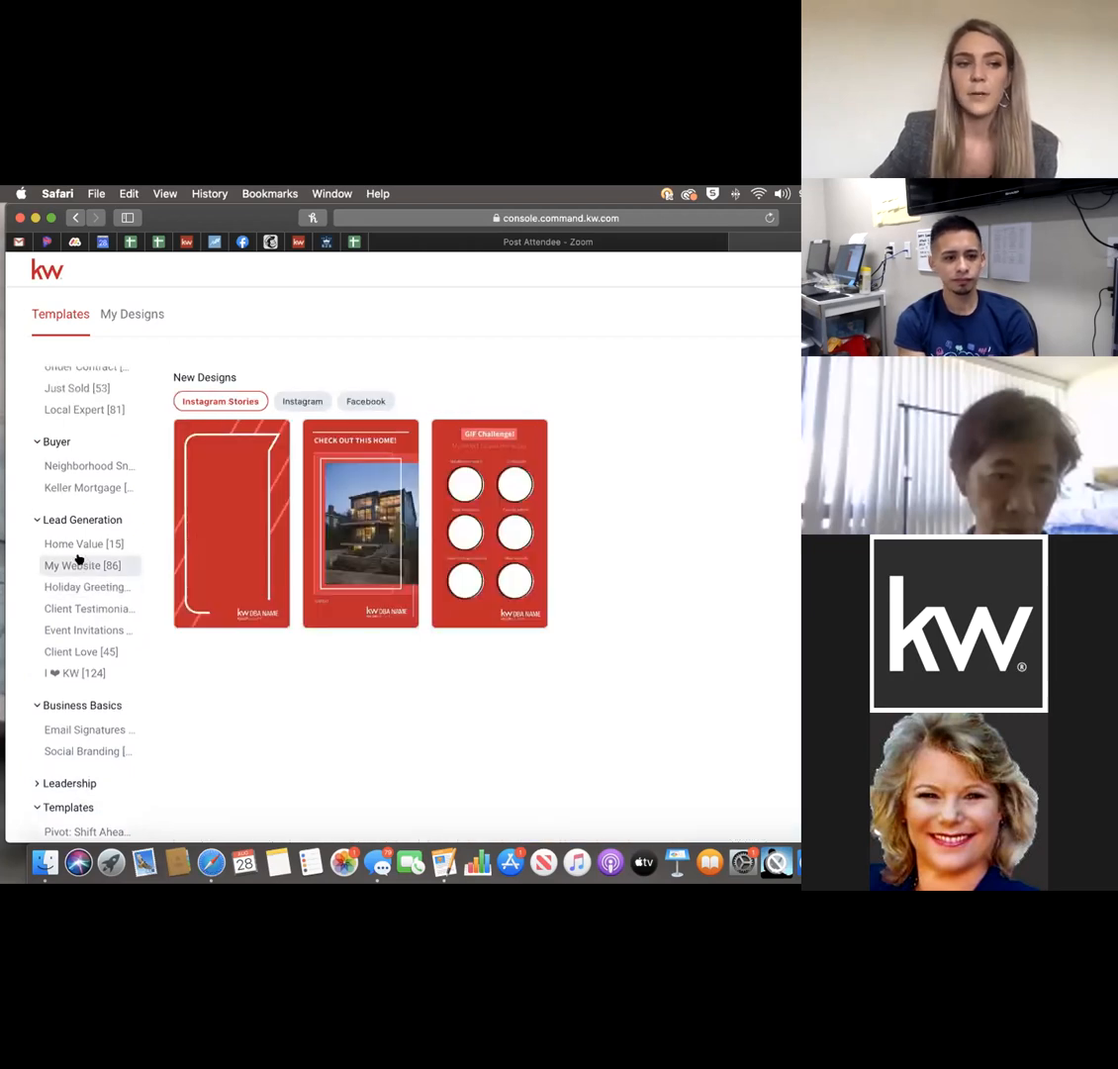
scroll(80, 559, up, 5)
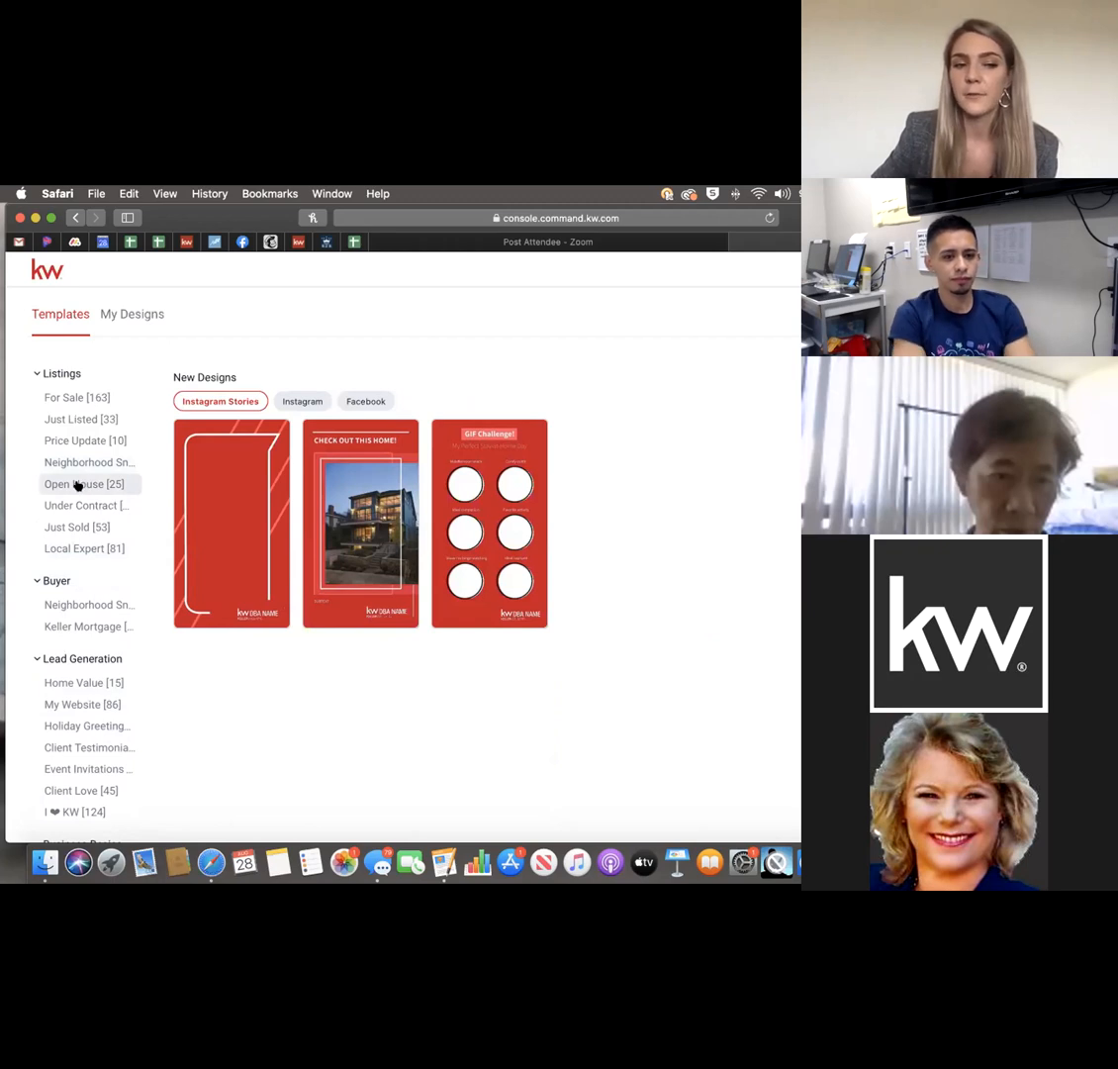
Show the Open House templates, compare Stories, LinkedIn and Twitter, then return to Instagram.
click(79, 485)
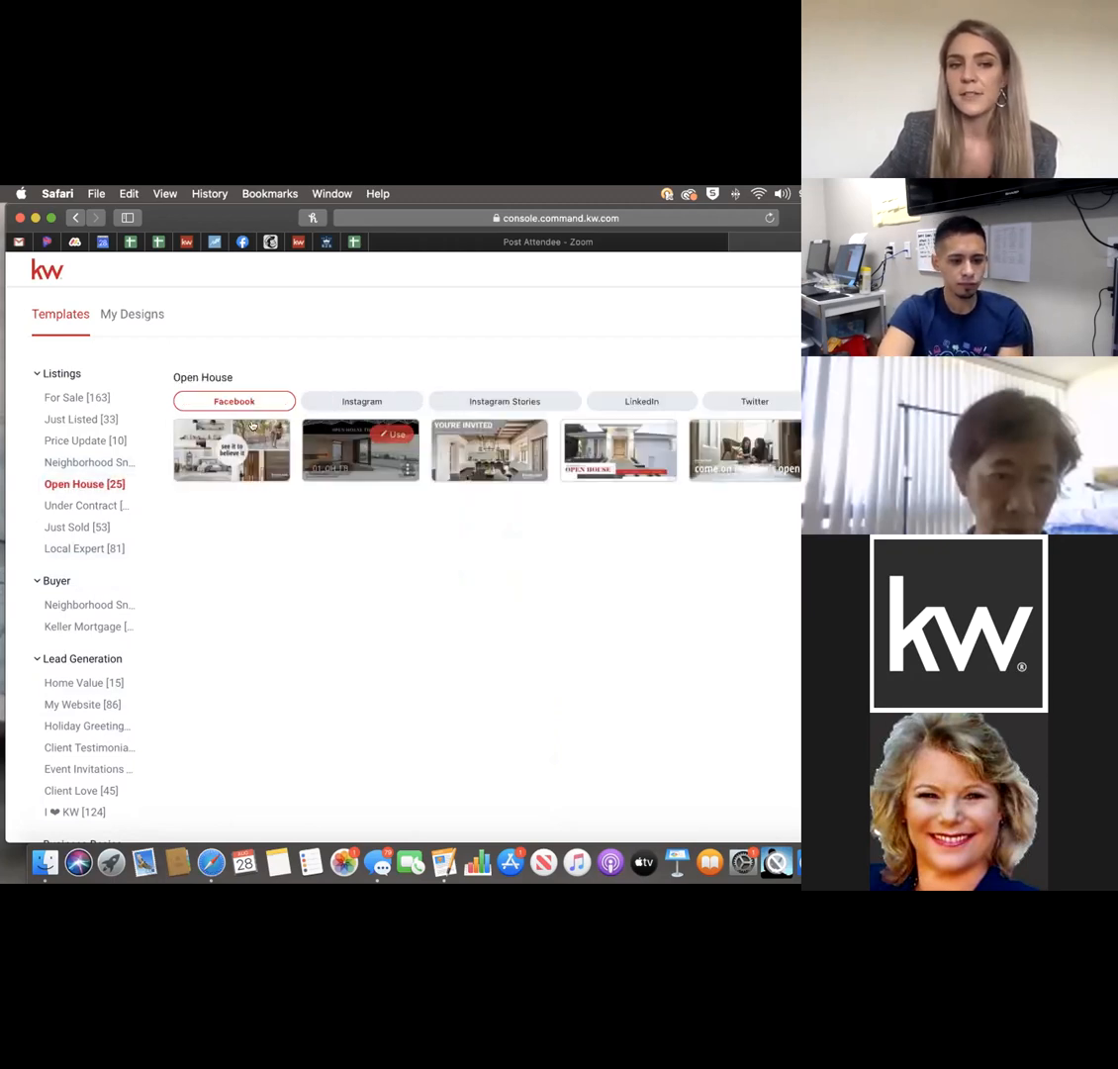
click(348, 401)
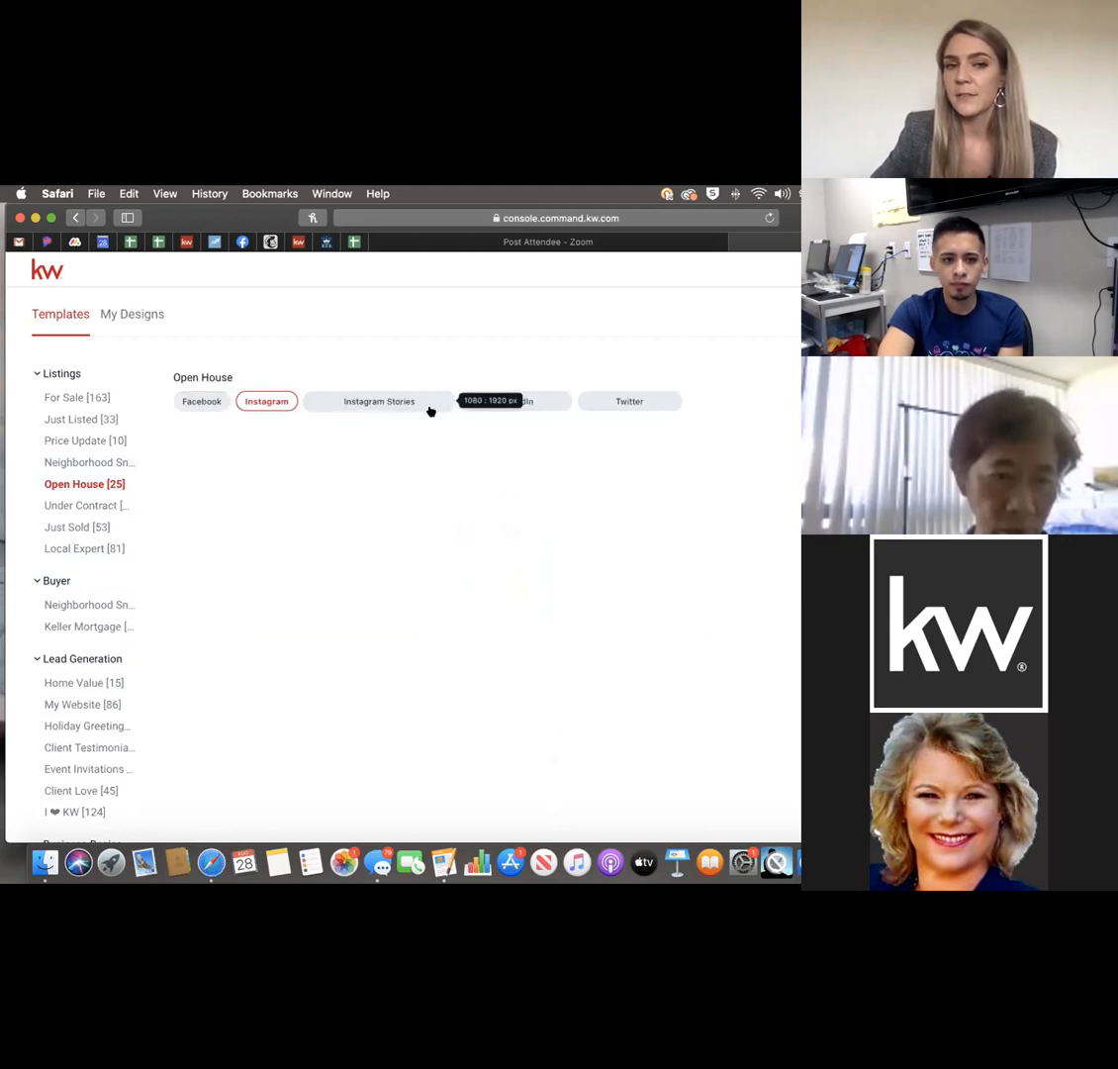
click(394, 406)
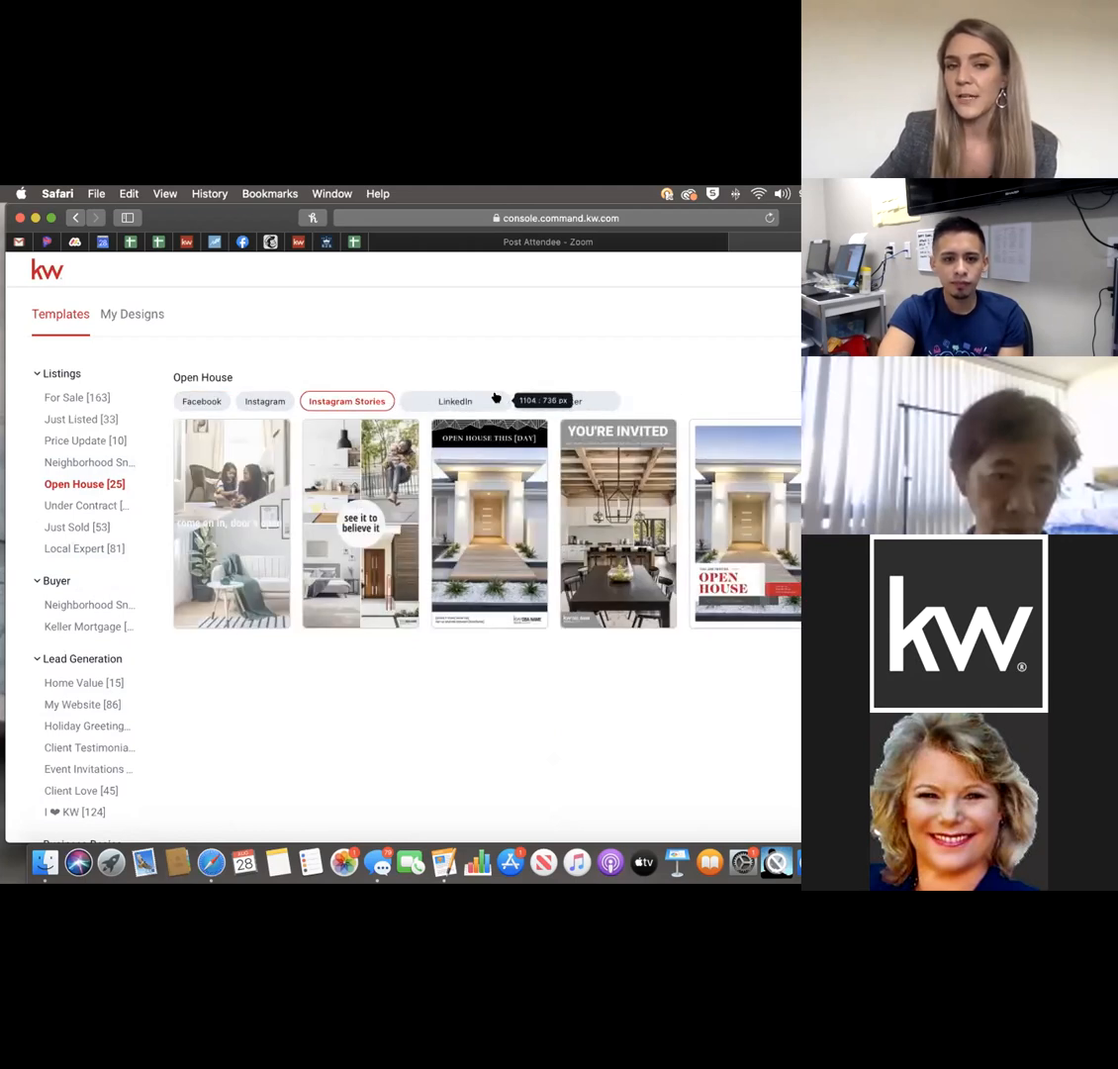
click(469, 399)
click(511, 399)
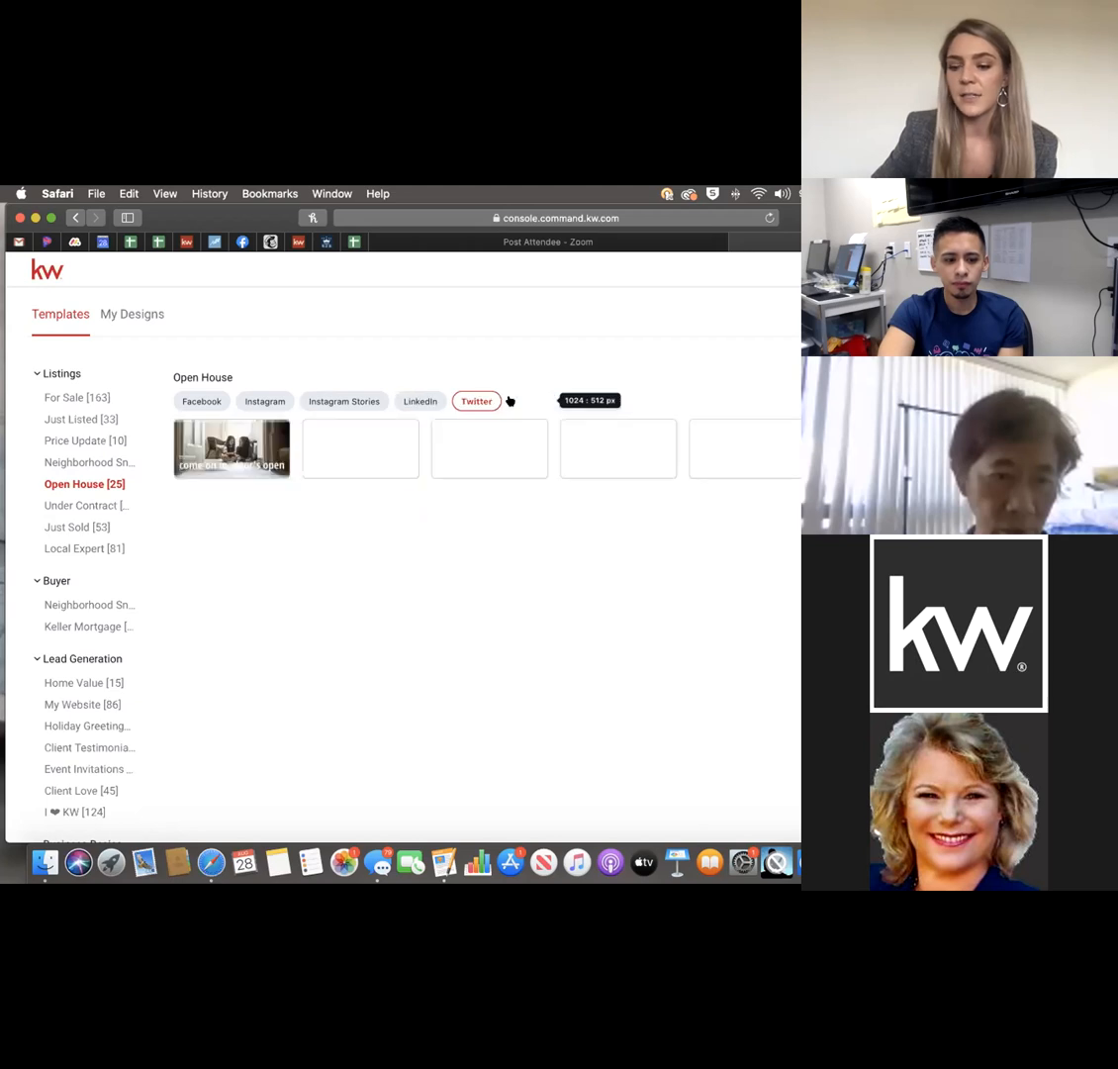
click(253, 400)
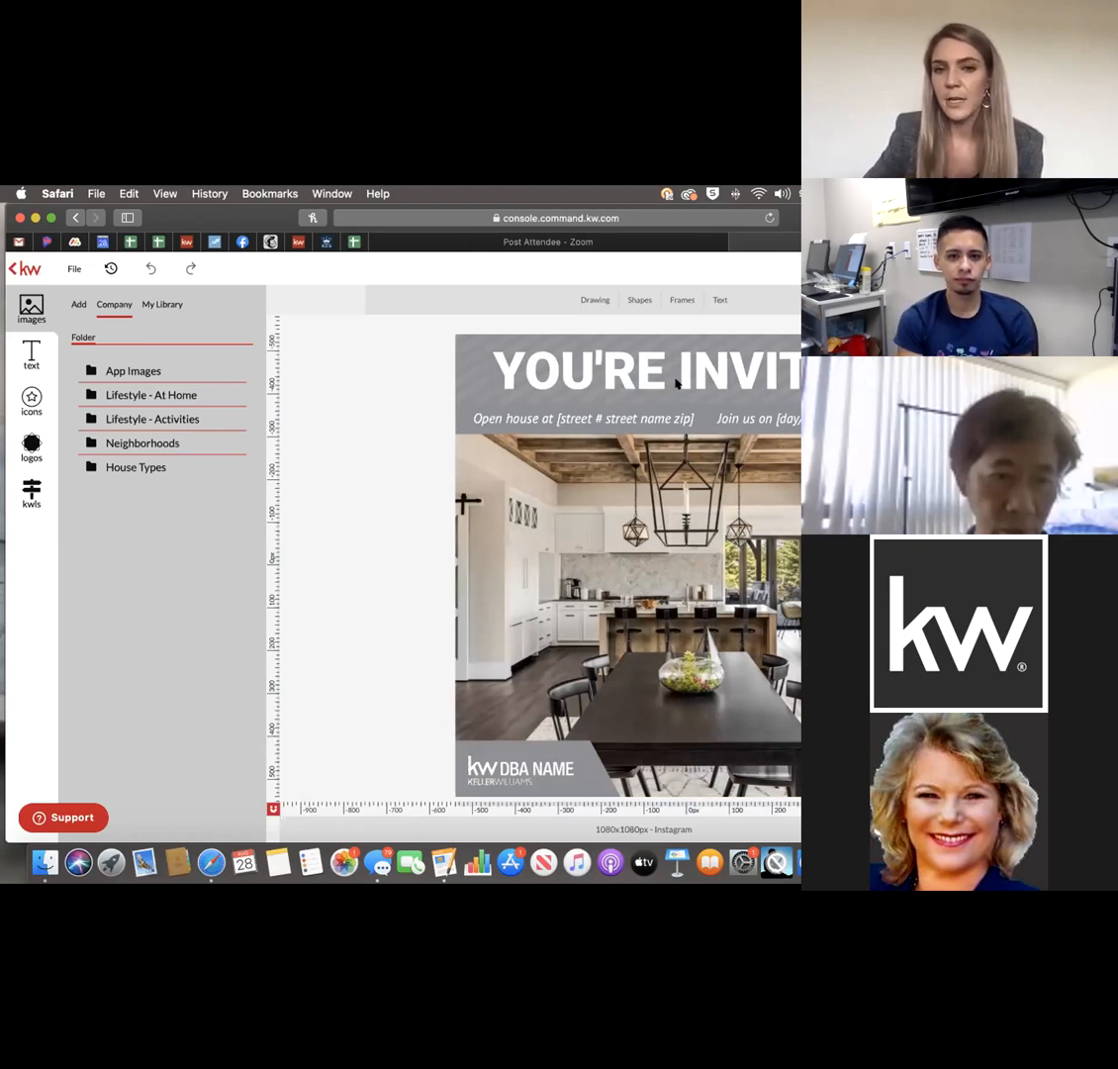
Inspect the YOU'RE INVITED heading, address subtitle, grey header band, DBA NAME logo and kitchen photo.
click(588, 341)
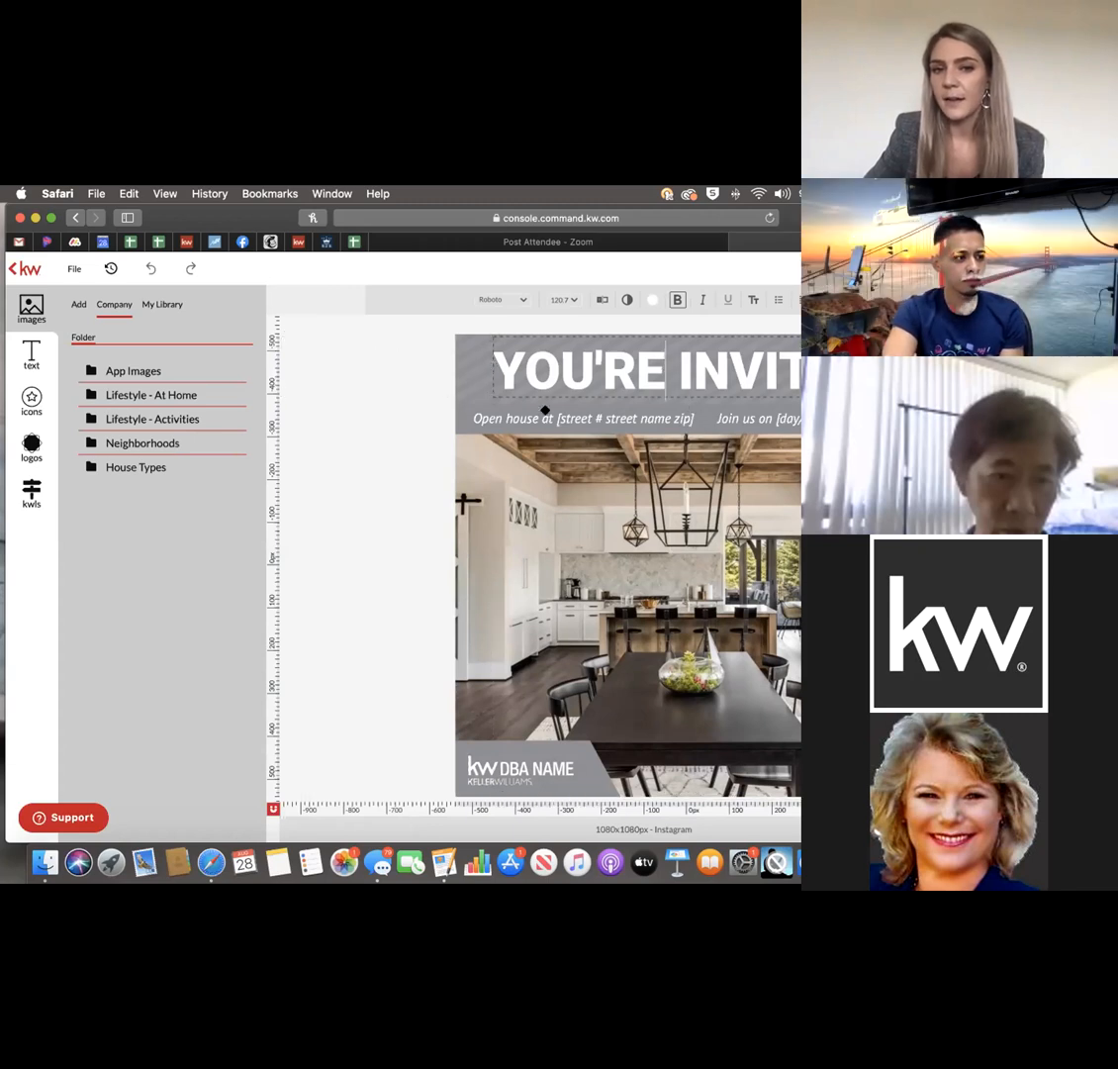
click(584, 417)
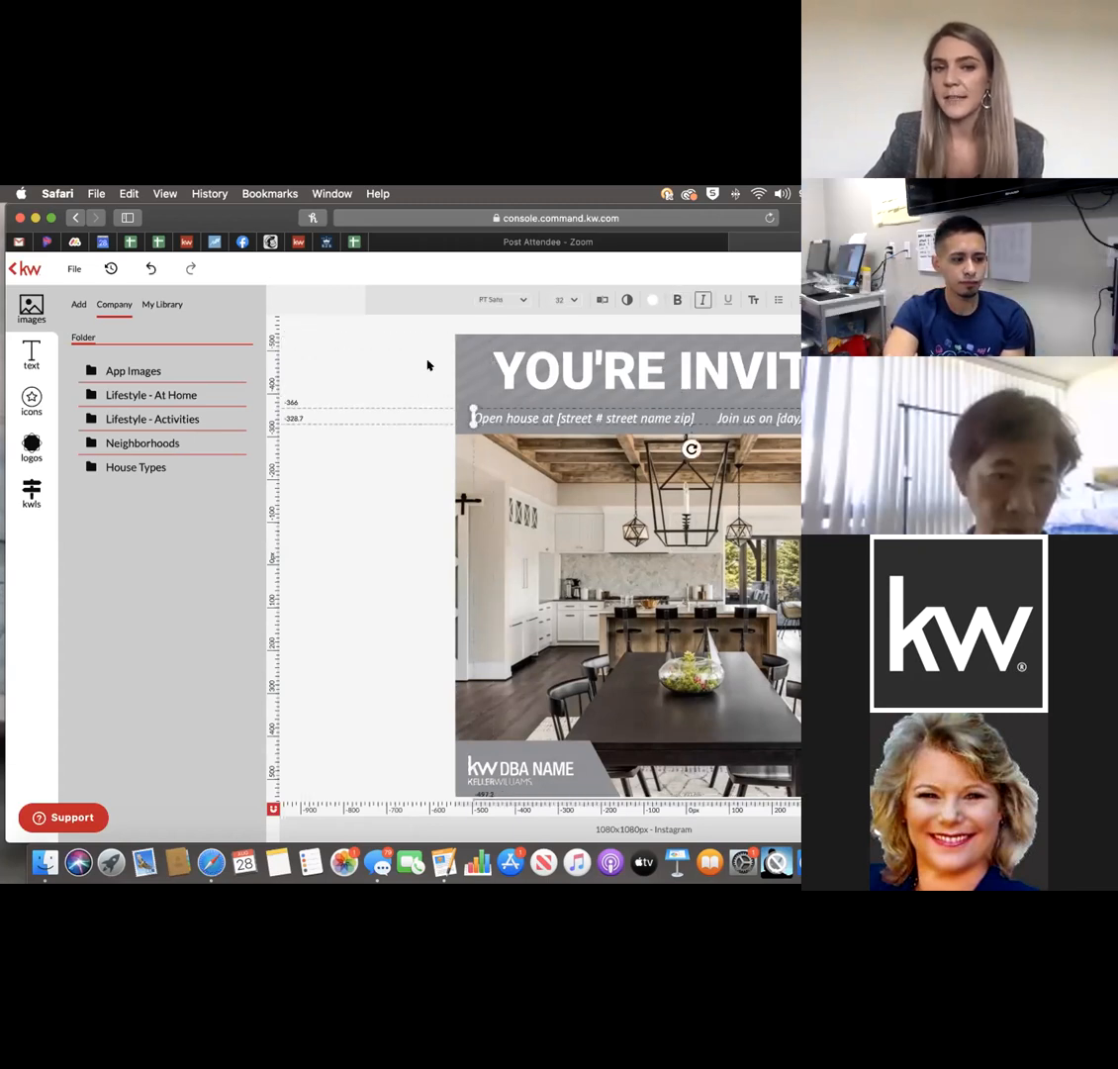
click(467, 345)
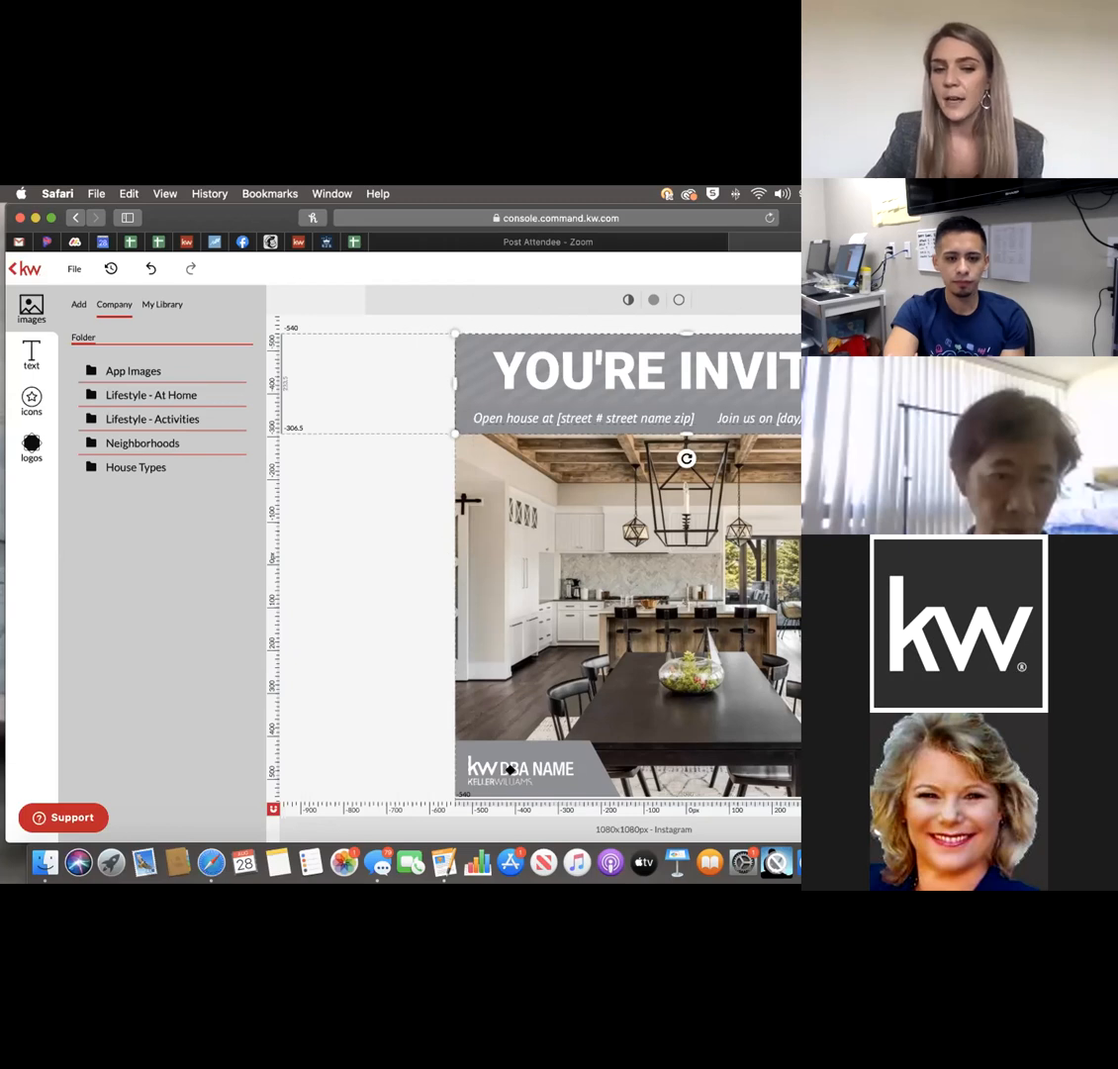
click(510, 769)
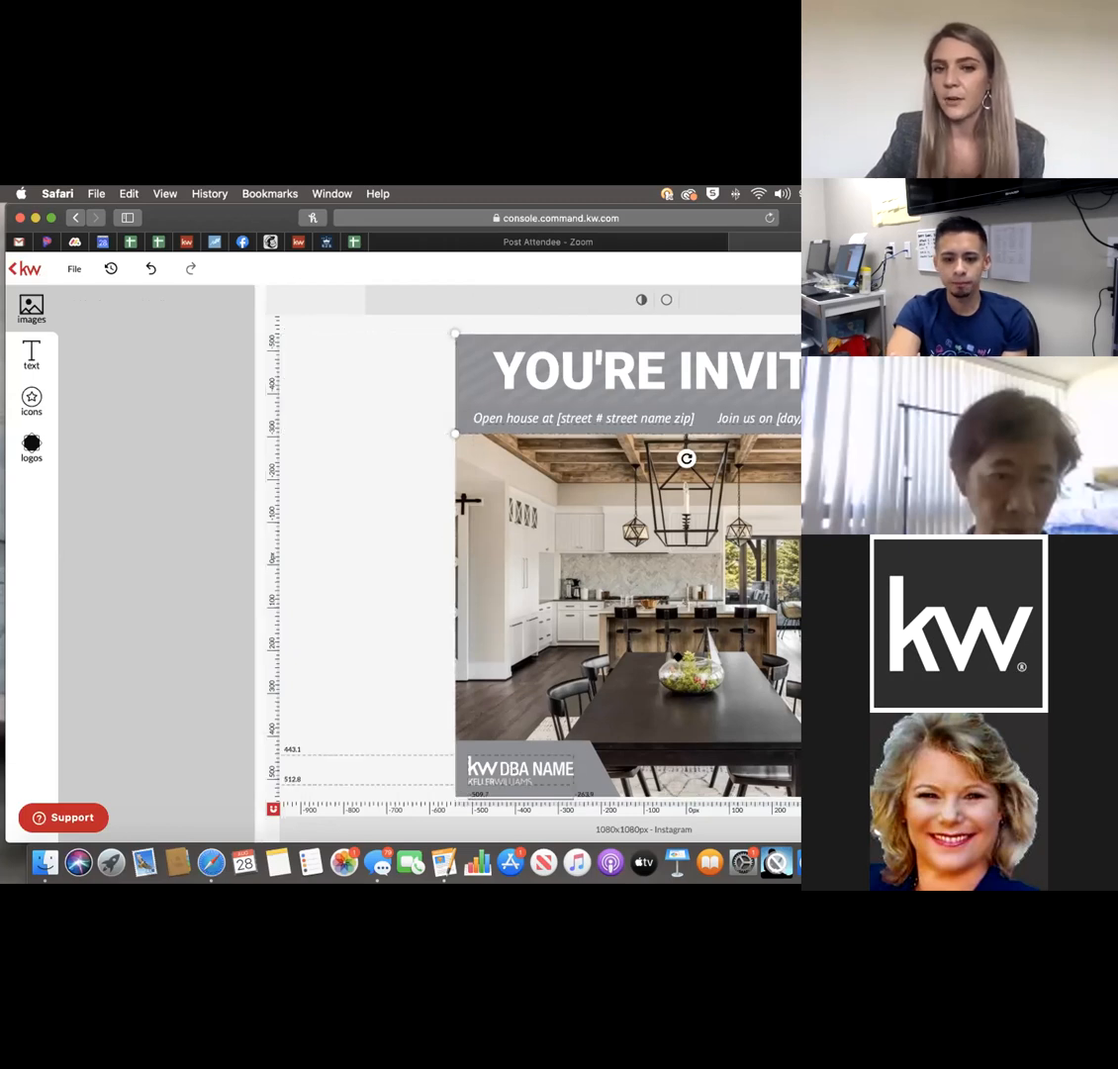
click(679, 656)
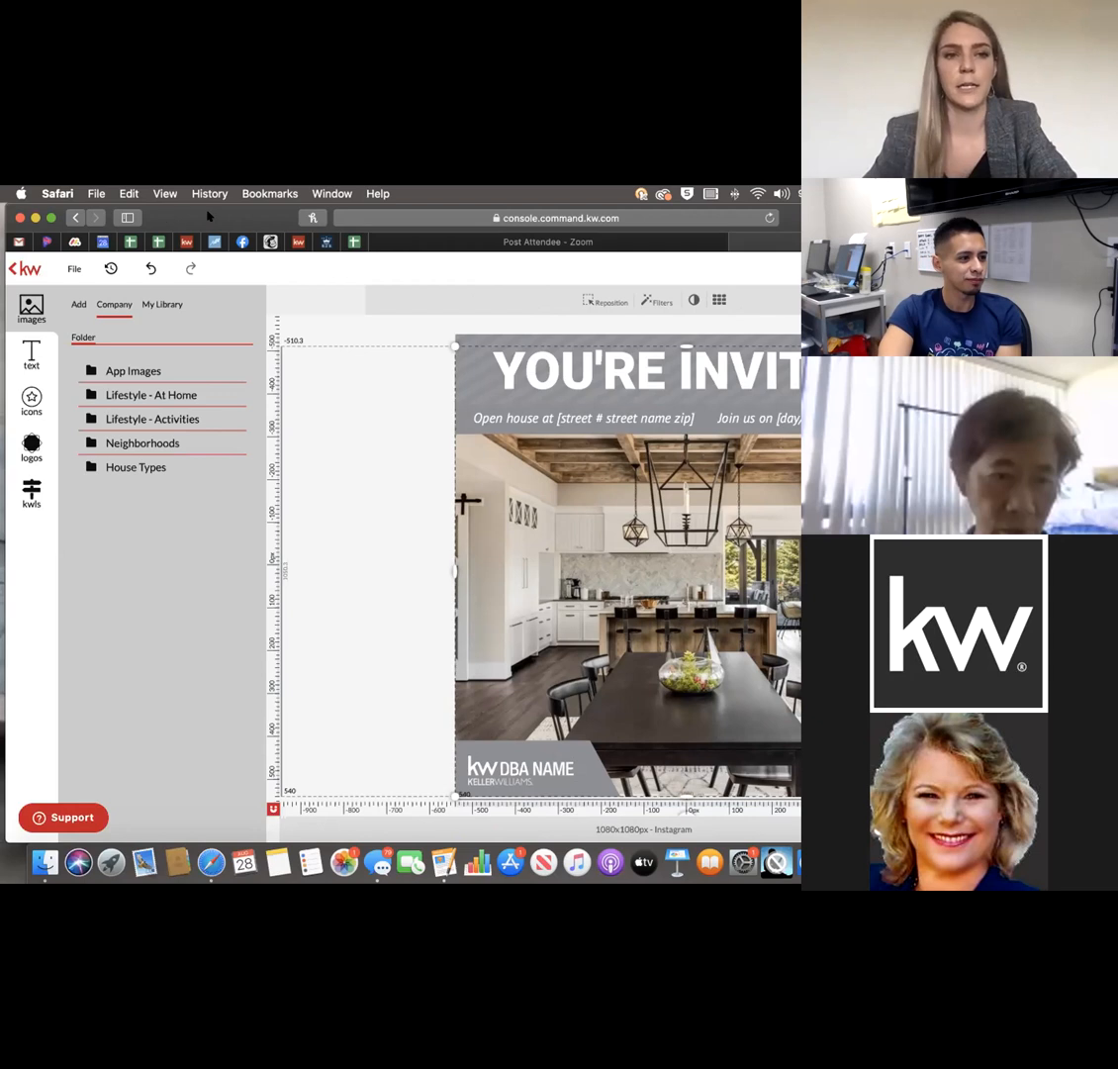
Switch the side panel from company image folders to the KW listing photo search.
drag(208, 216, 193, 216)
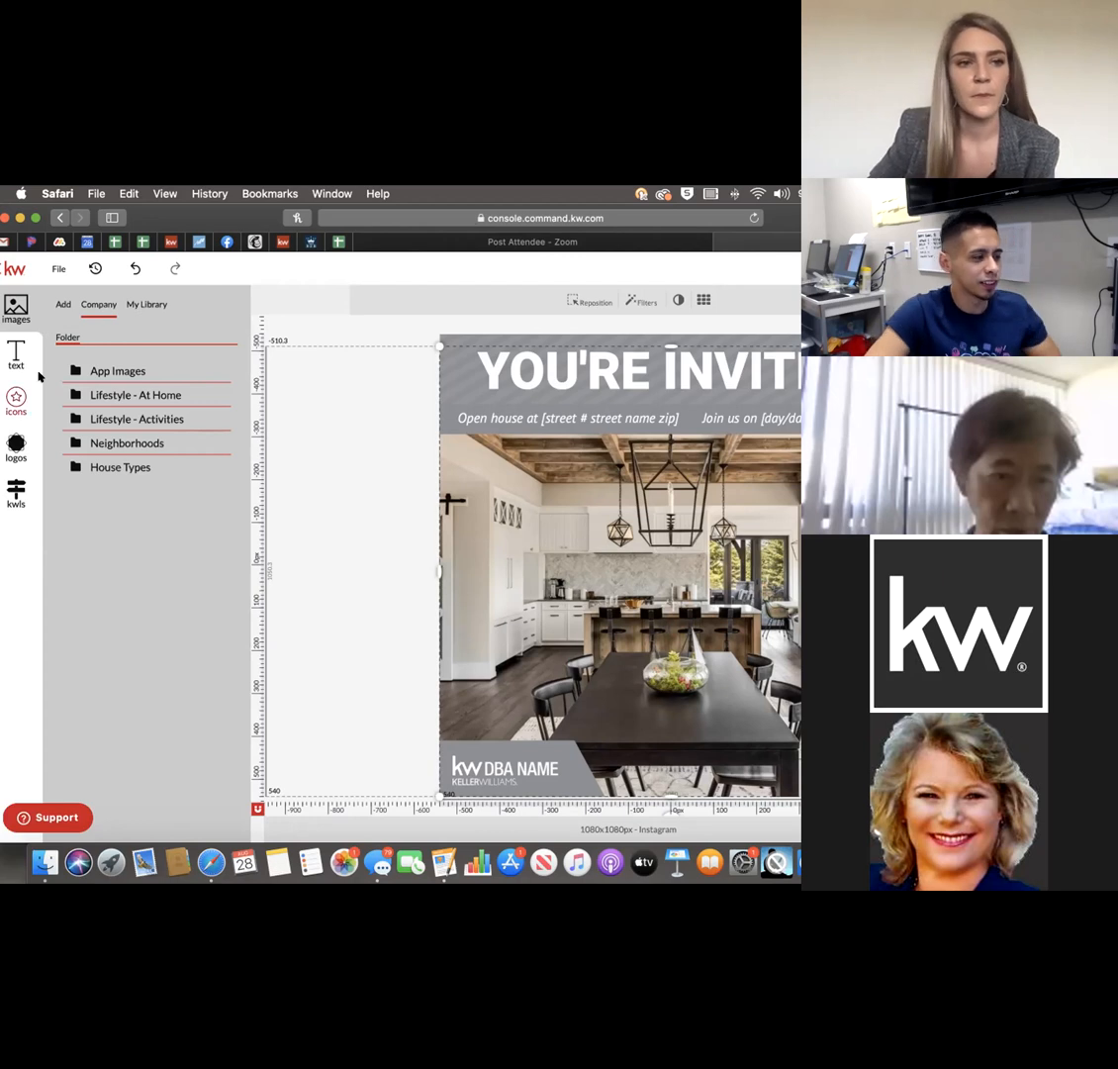
click(16, 487)
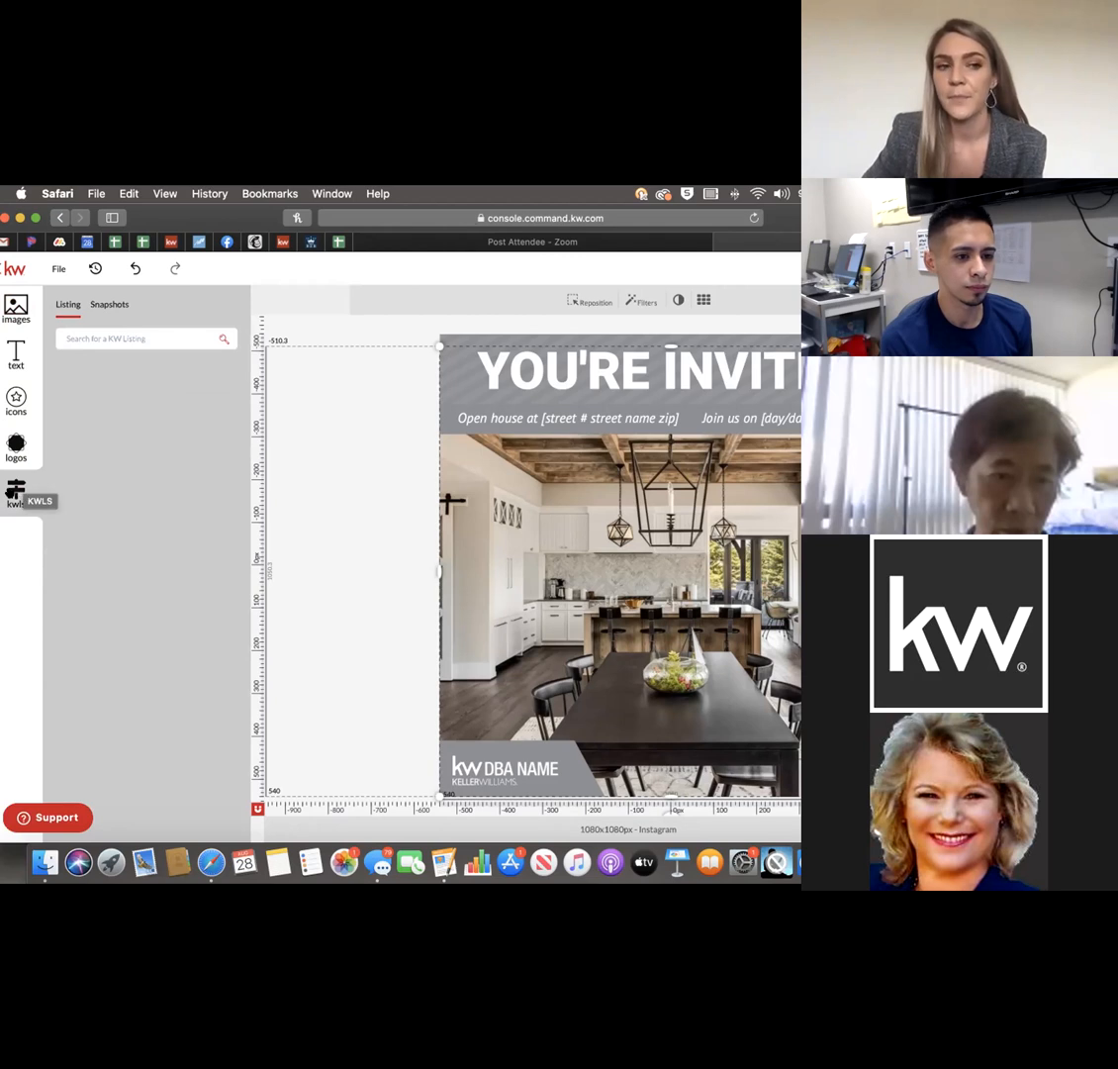
Search KW listings by the property's street address, keeping Search by Listing Address.
click(113, 335)
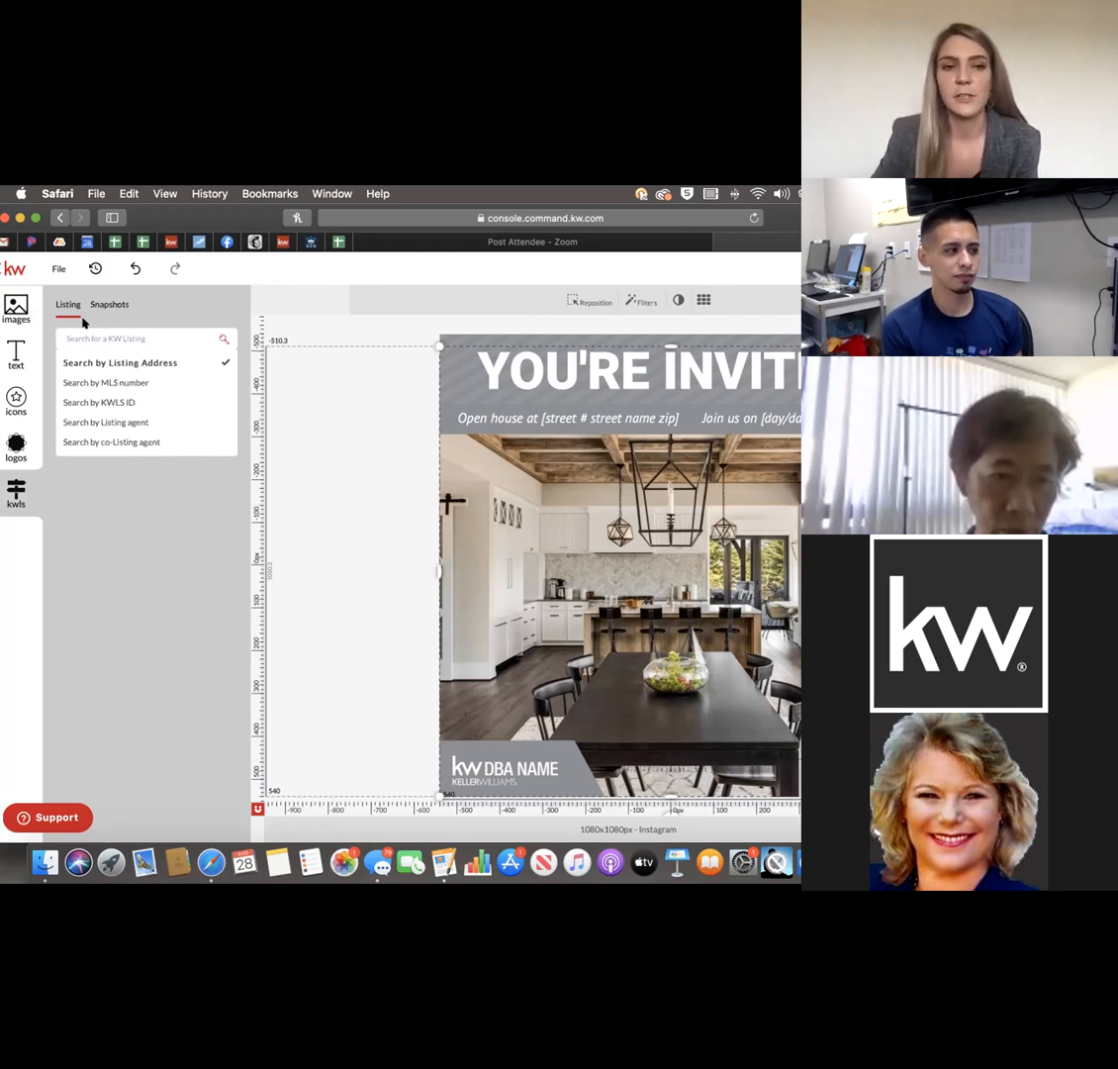
click(90, 331)
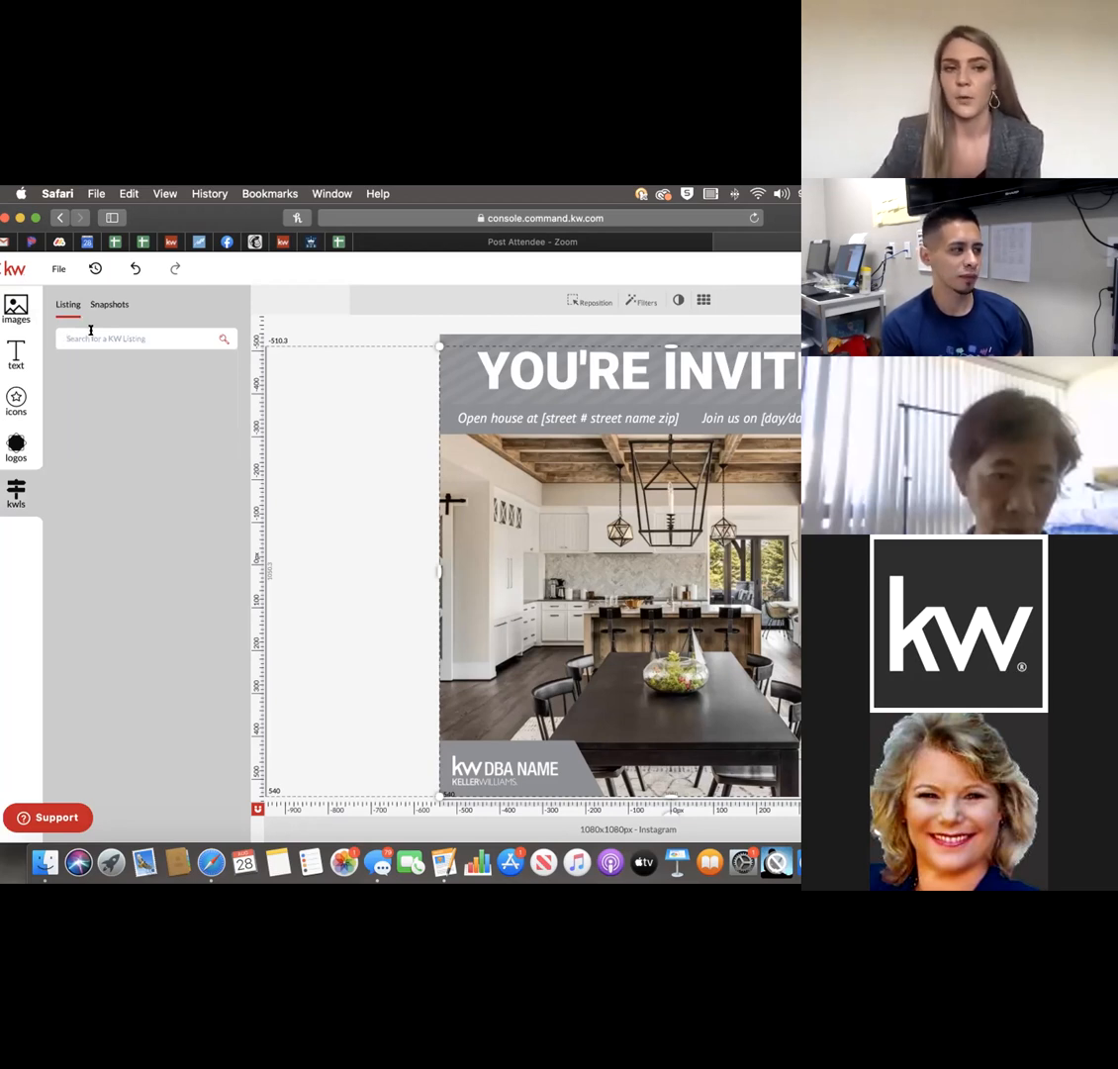
click(96, 338)
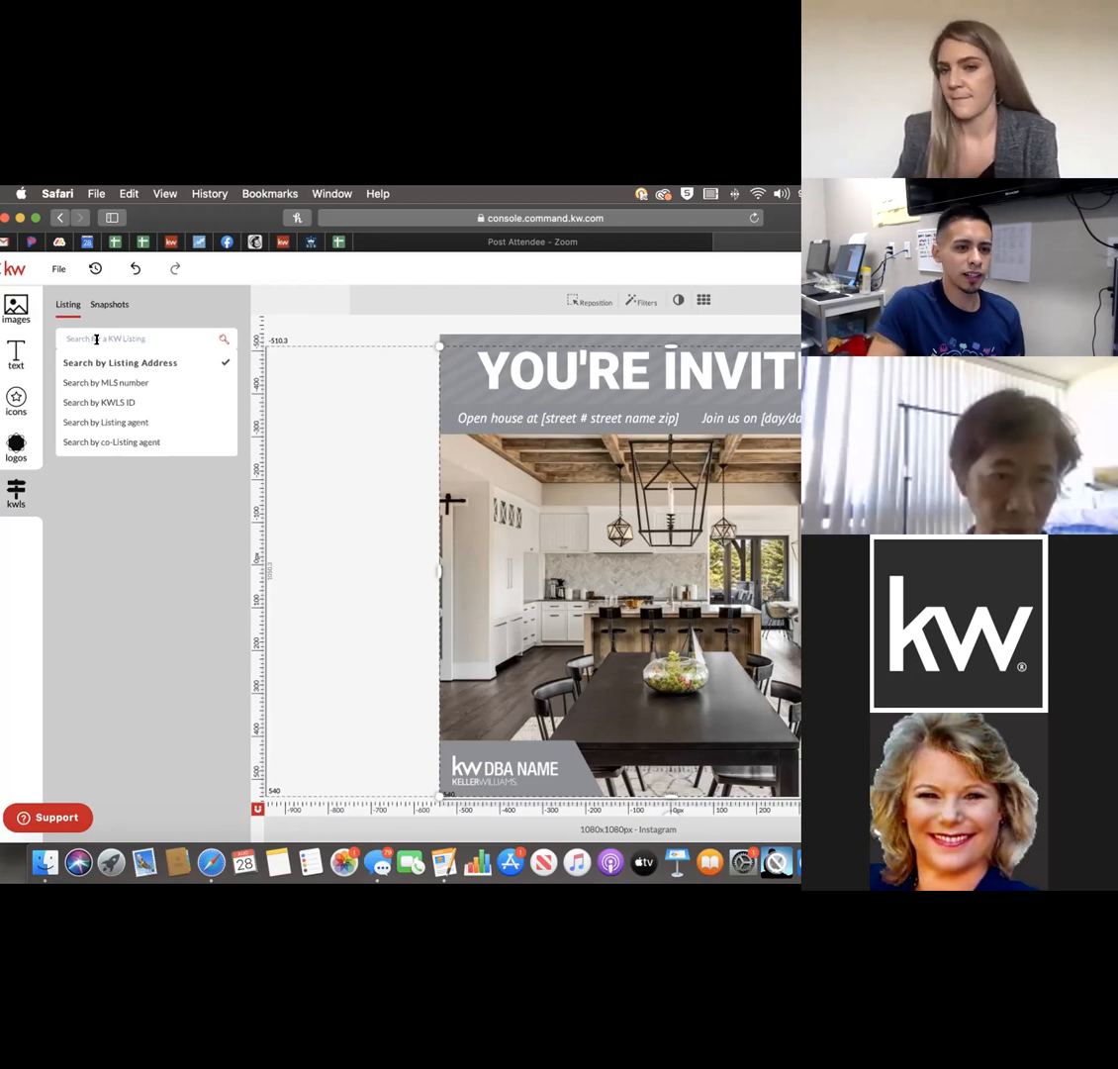
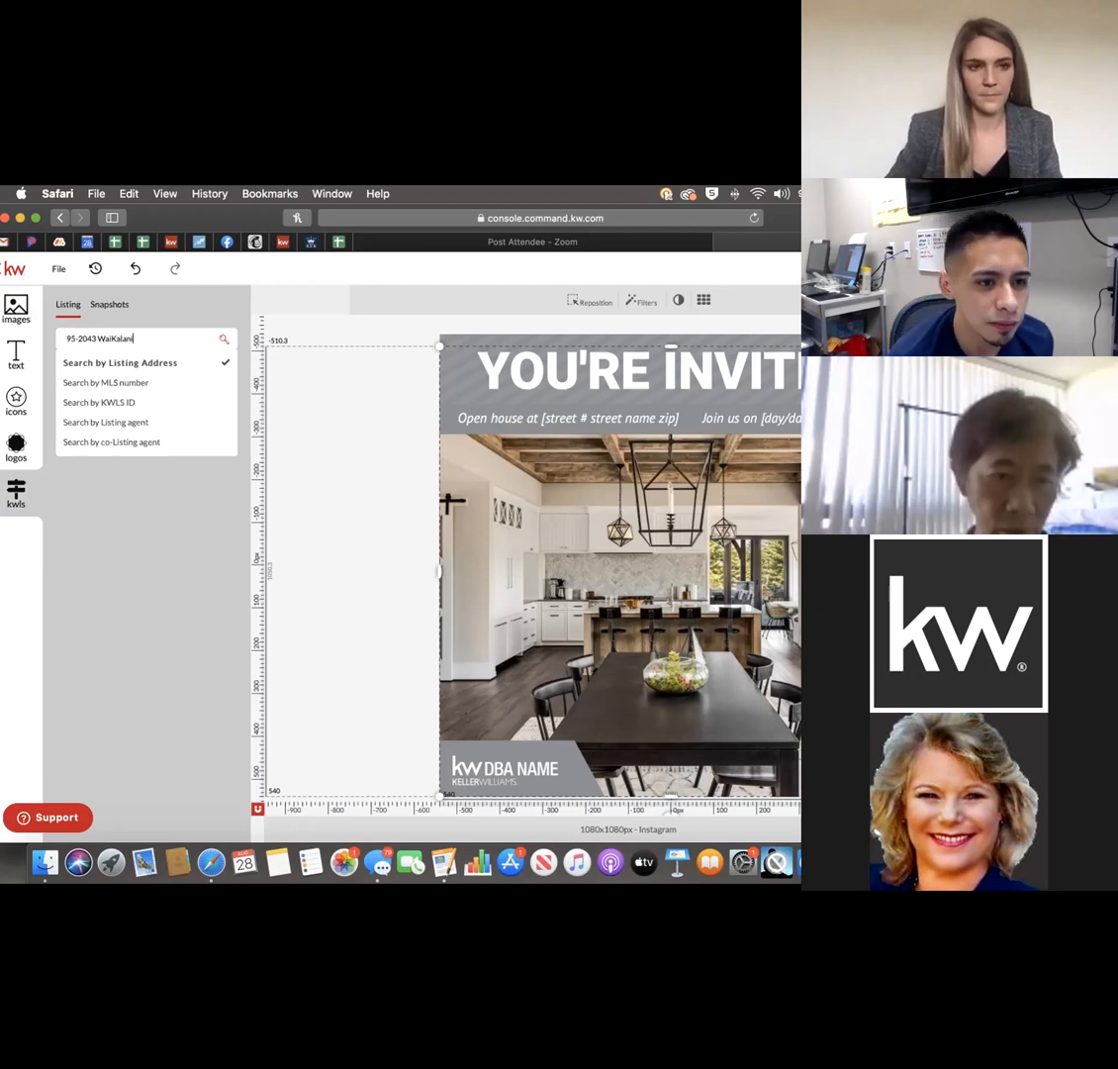
key(Return)
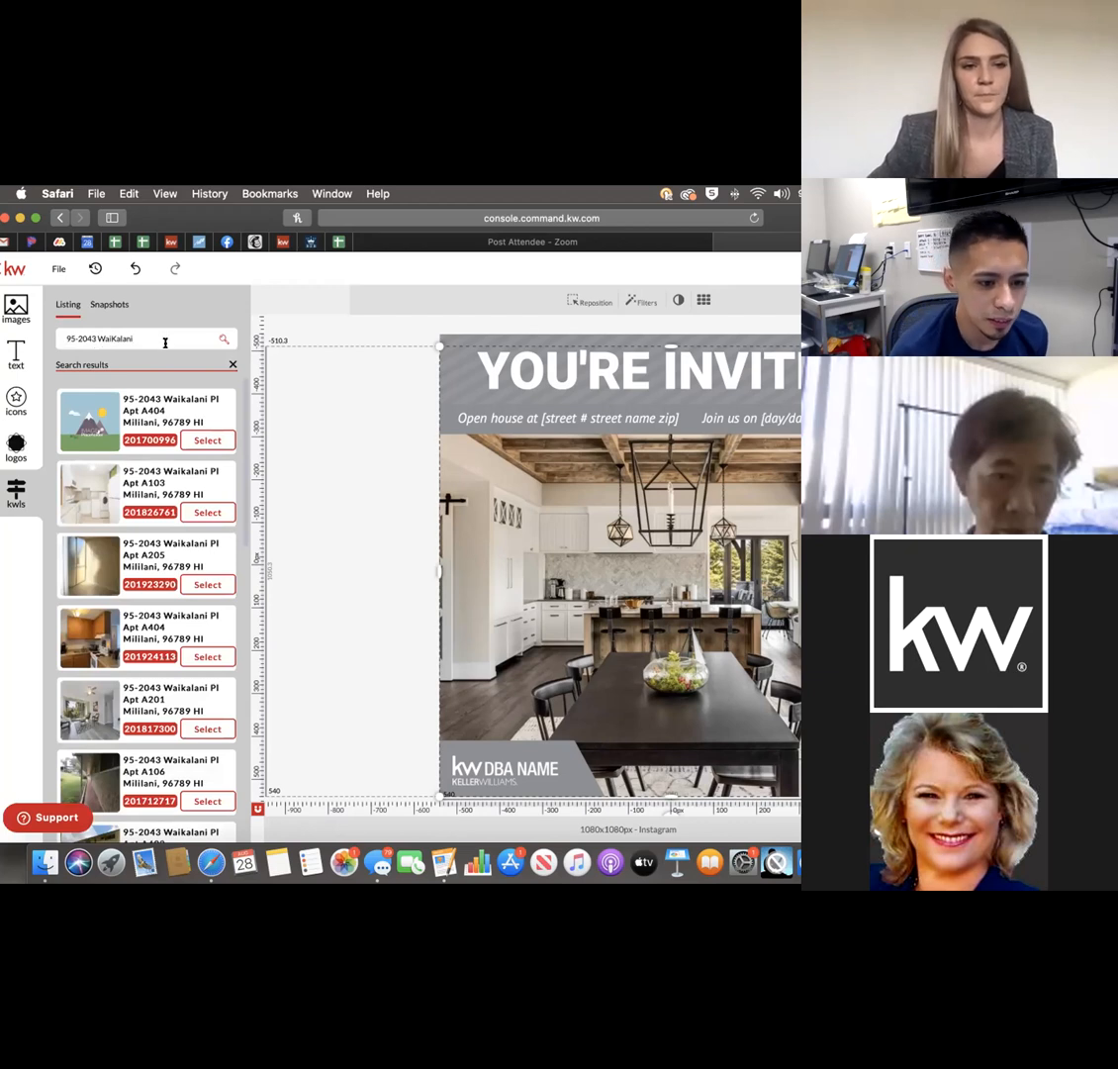
scroll(165, 450, down, 2)
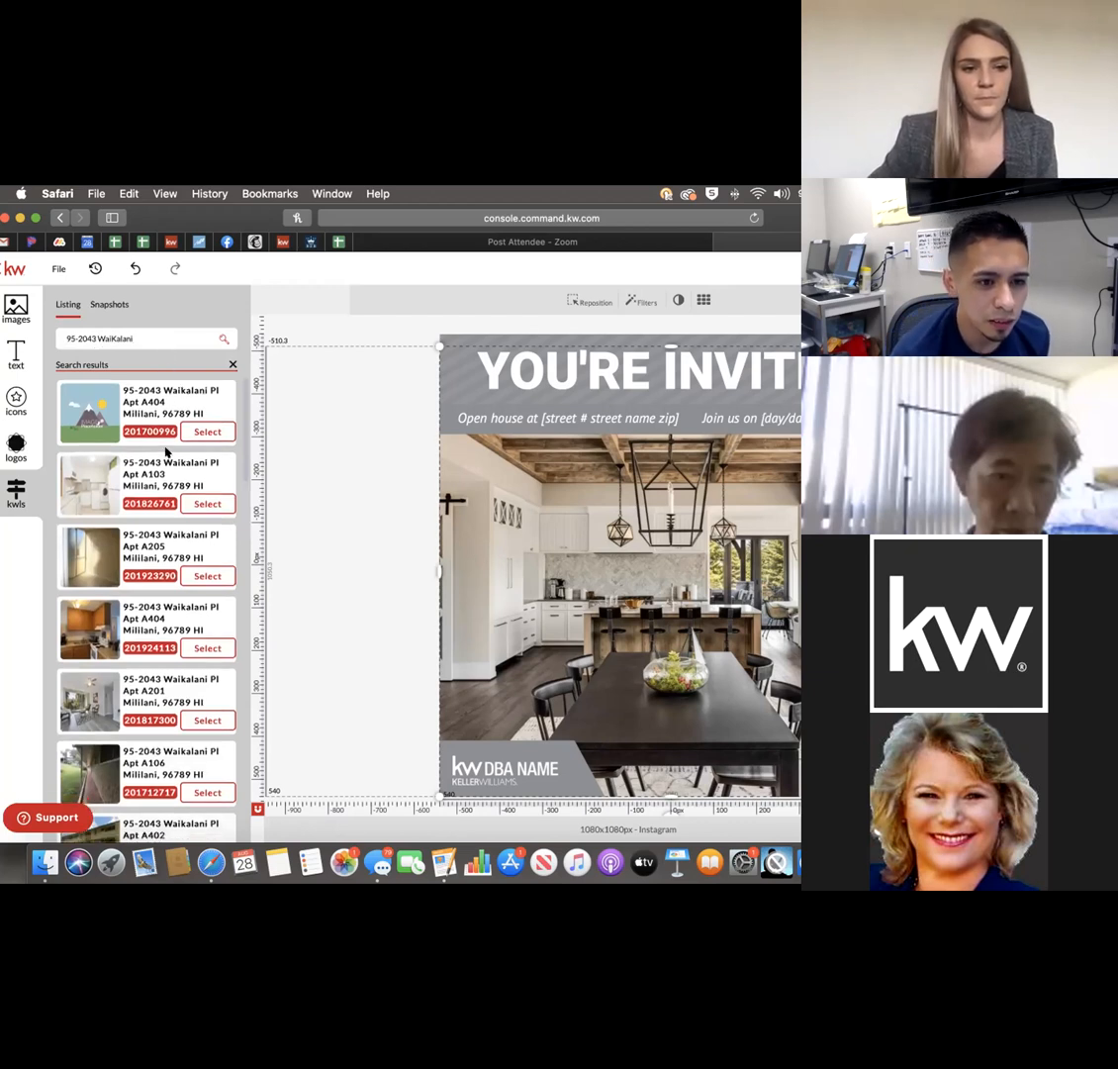
scroll(165, 451, down, 1)
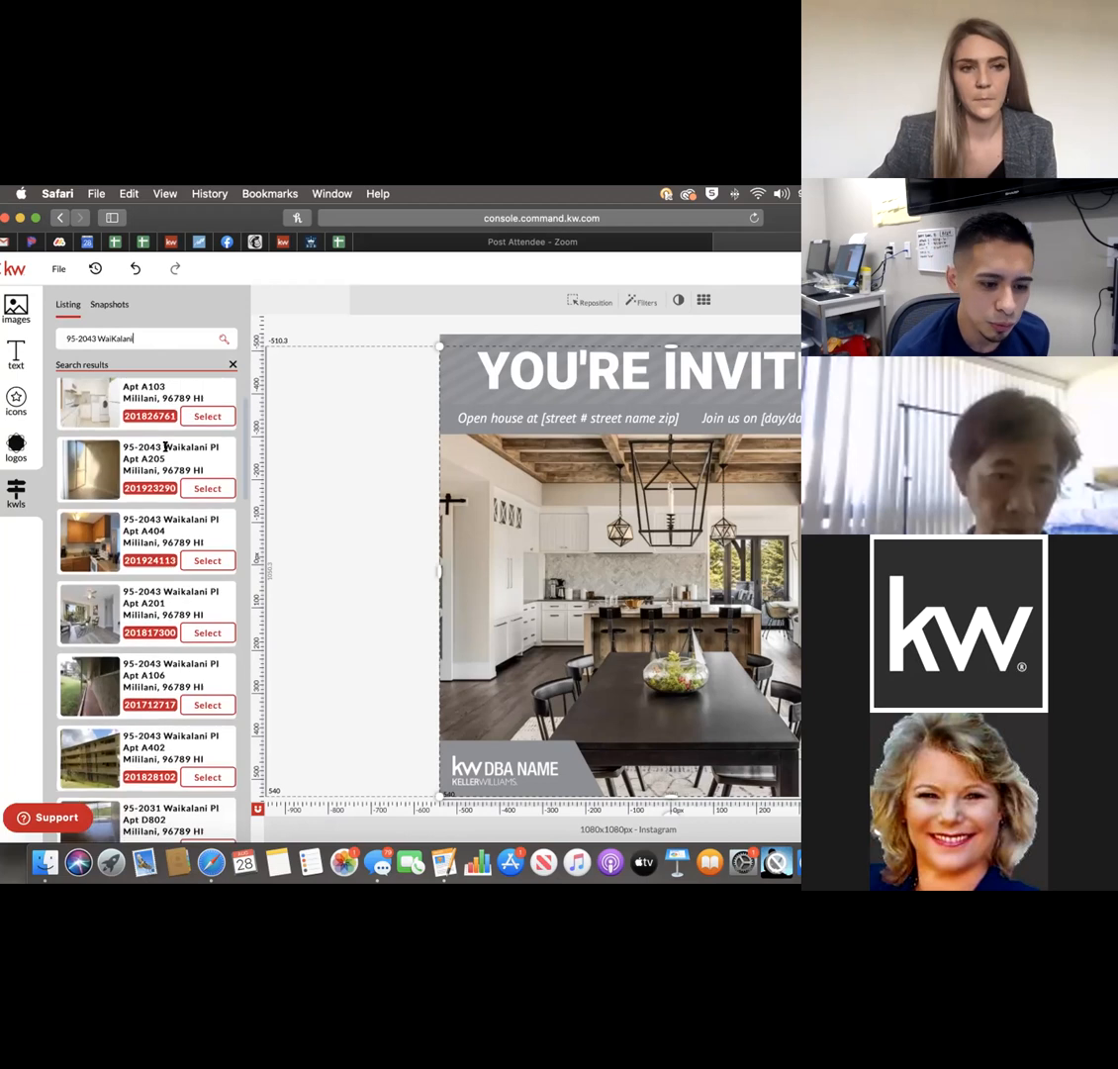
scroll(166, 447, down, 1)
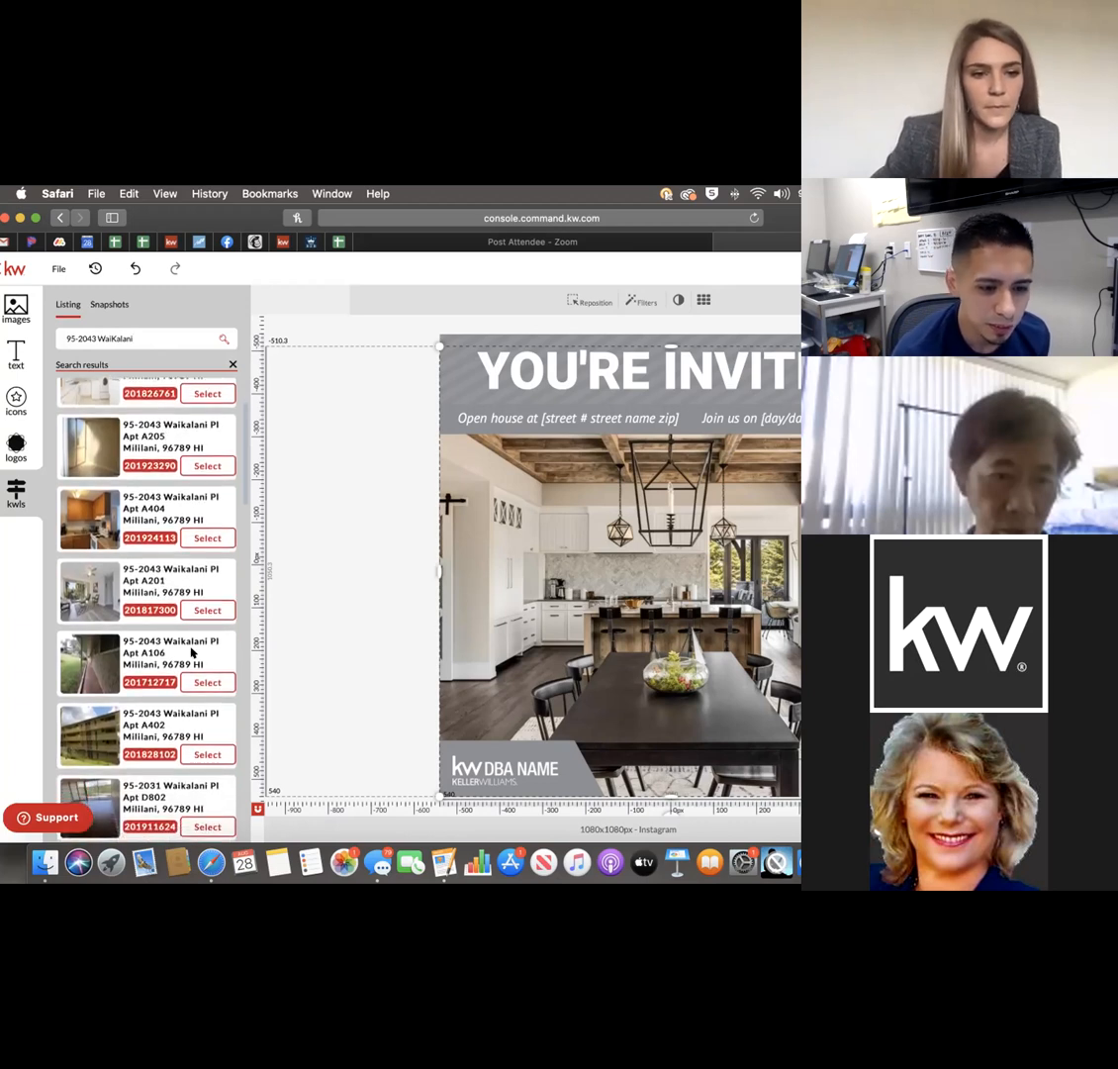
scroll(168, 633, down, 3)
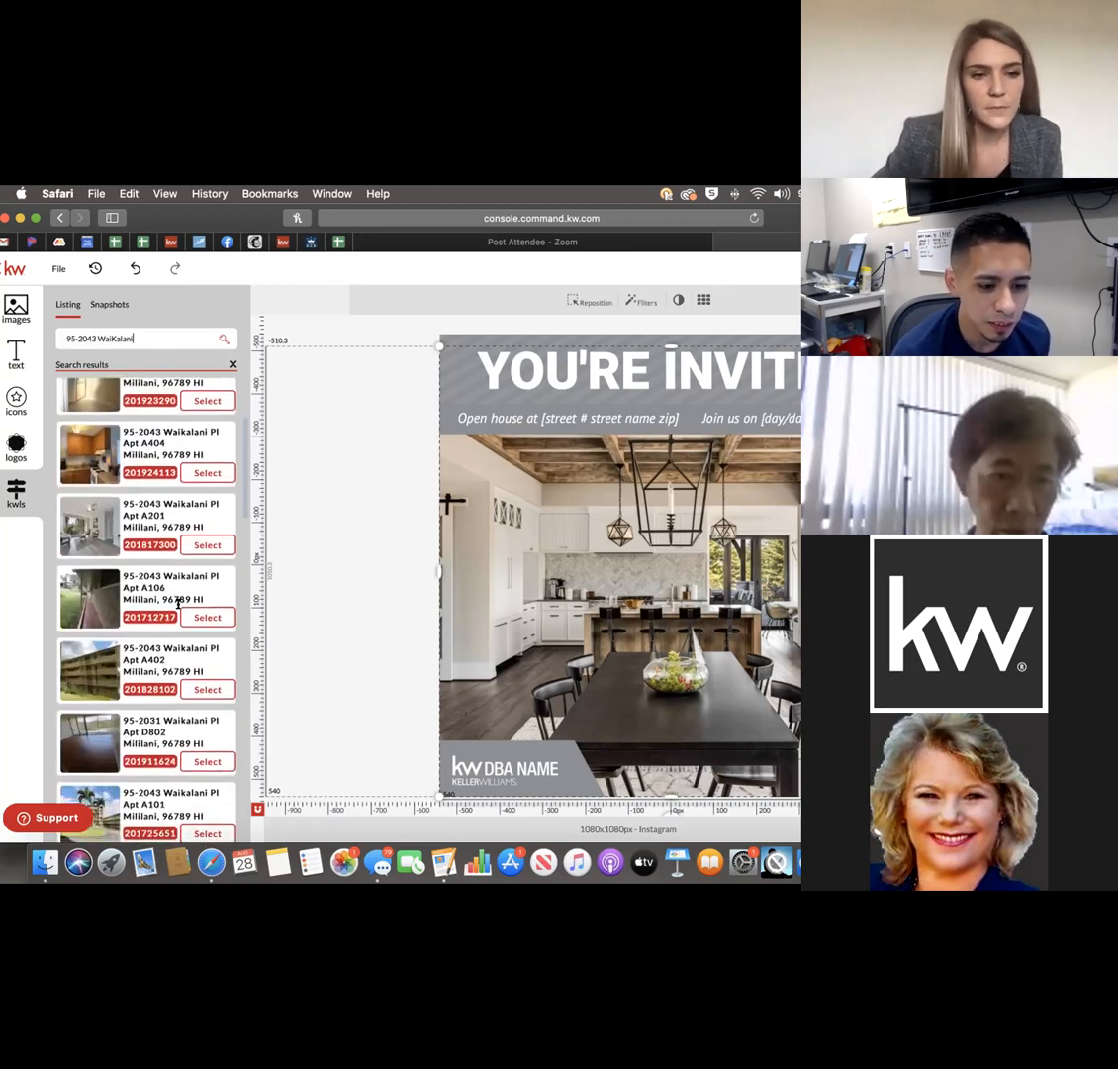
scroll(170, 603, down, 1)
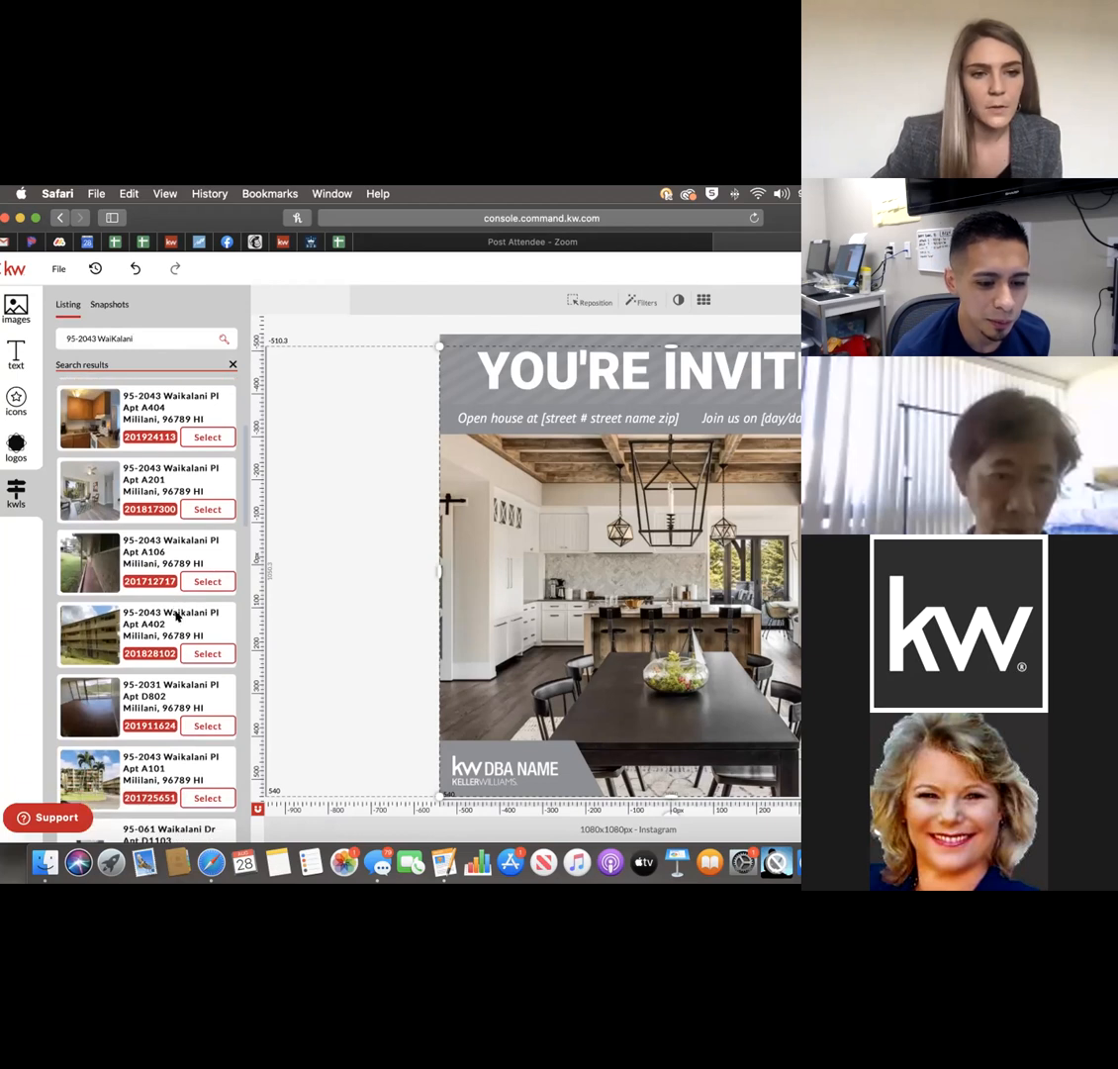
scroll(180, 616, down, 2)
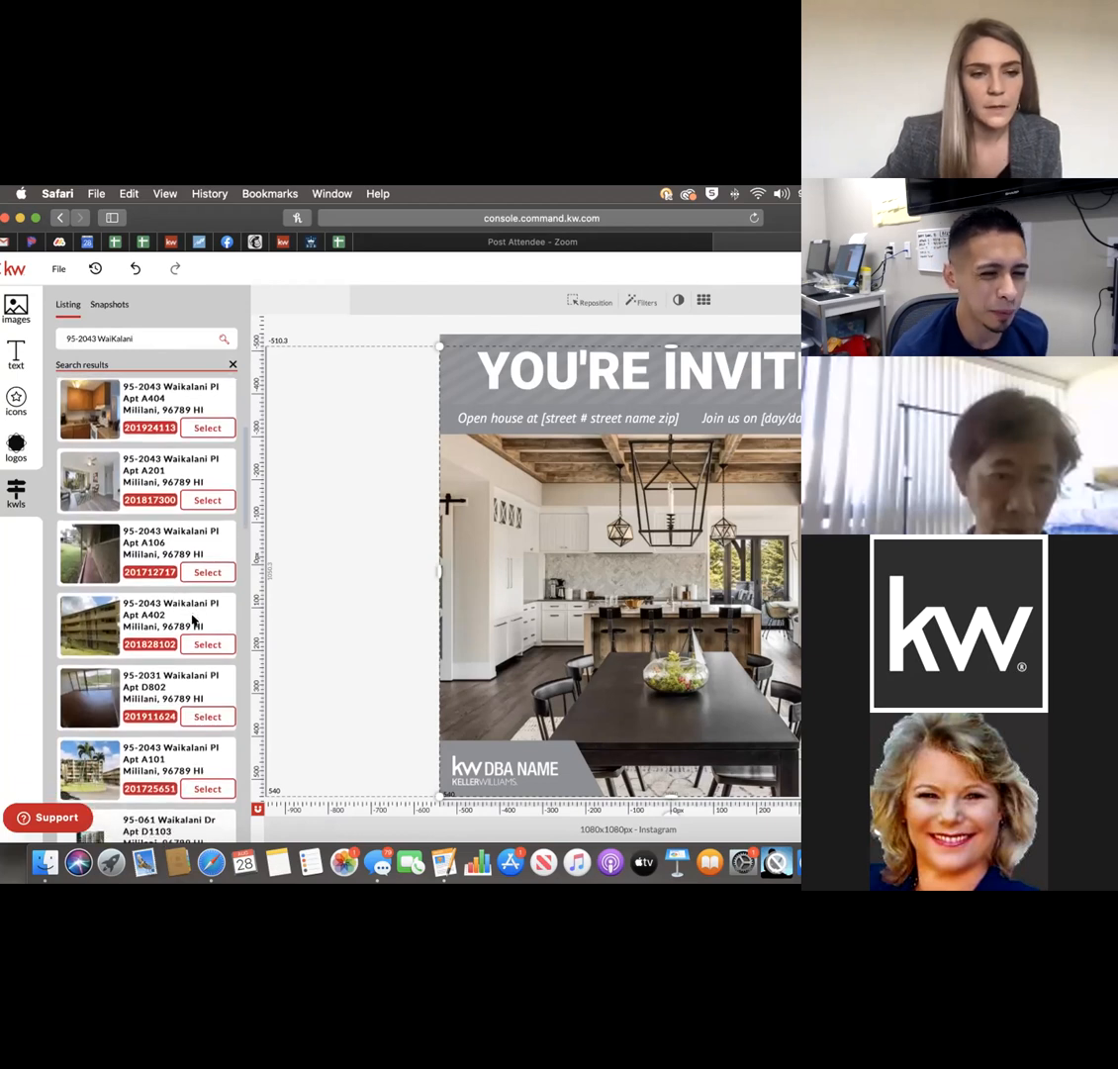
scroll(194, 619, up, 5)
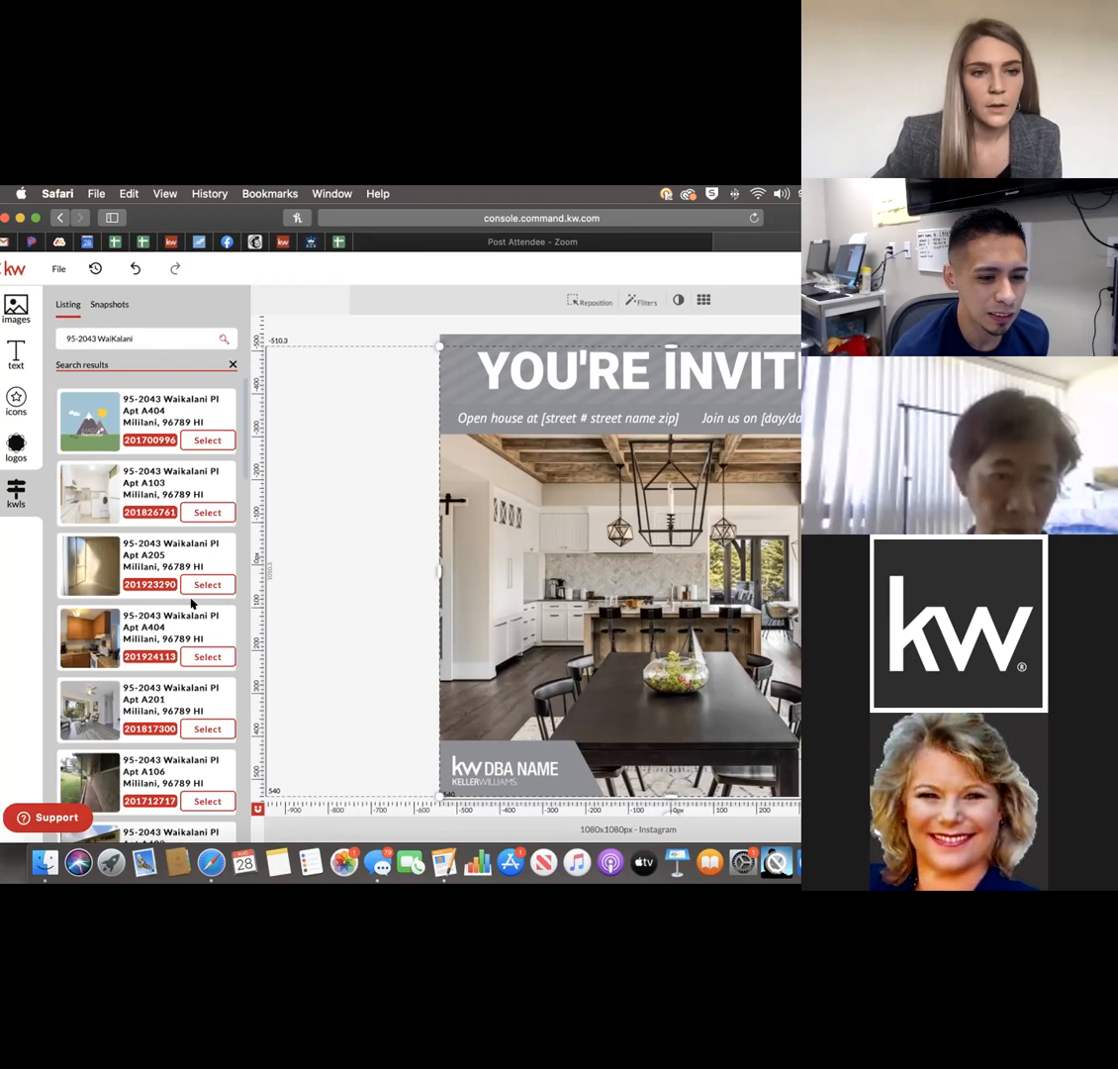
click(199, 511)
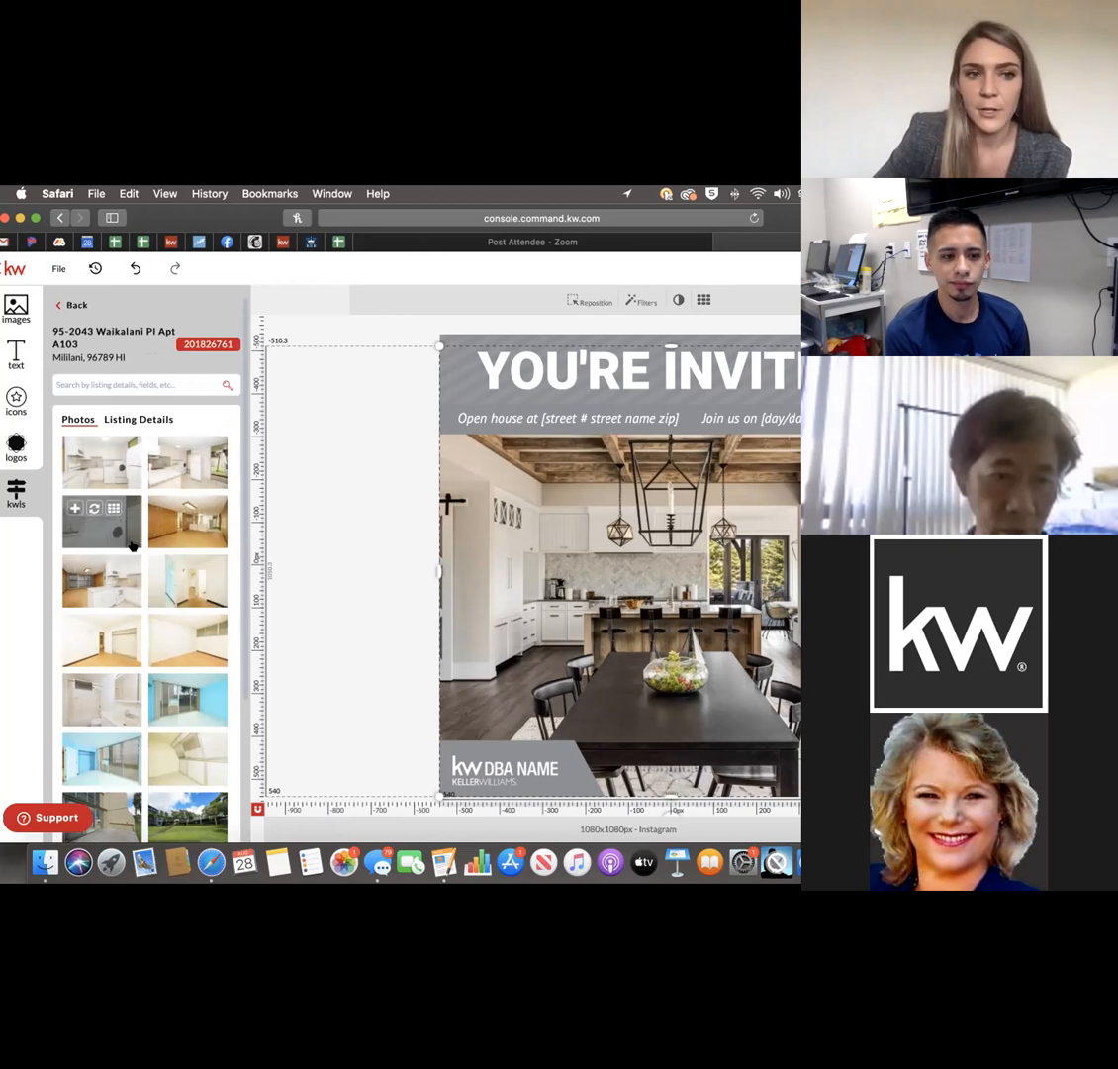
Replace the post's main photo with the listing's kitchen shot showing washer, dryer and refrigerator.
scroll(132, 544, down, 2)
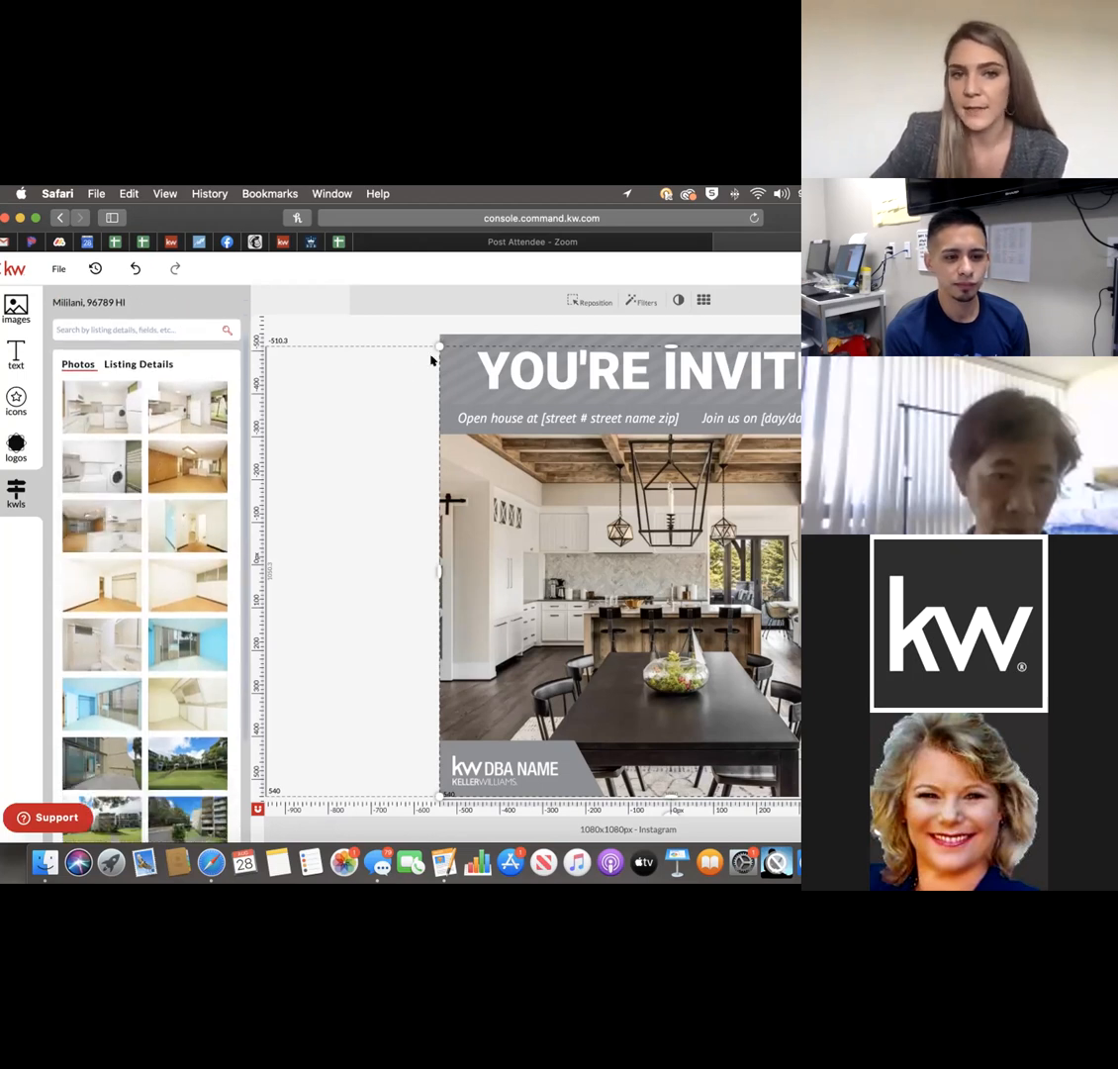
click(301, 436)
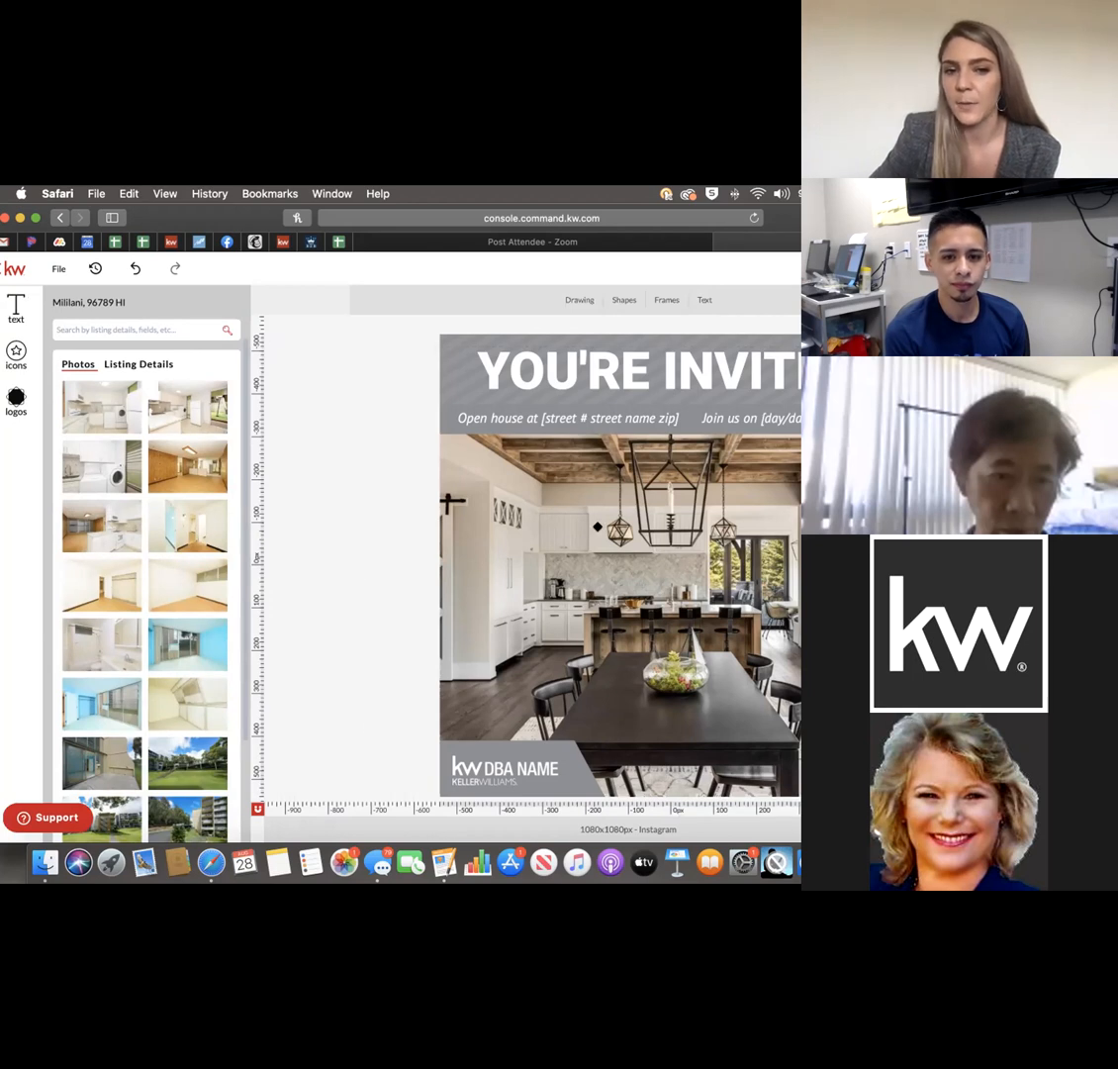
click(429, 354)
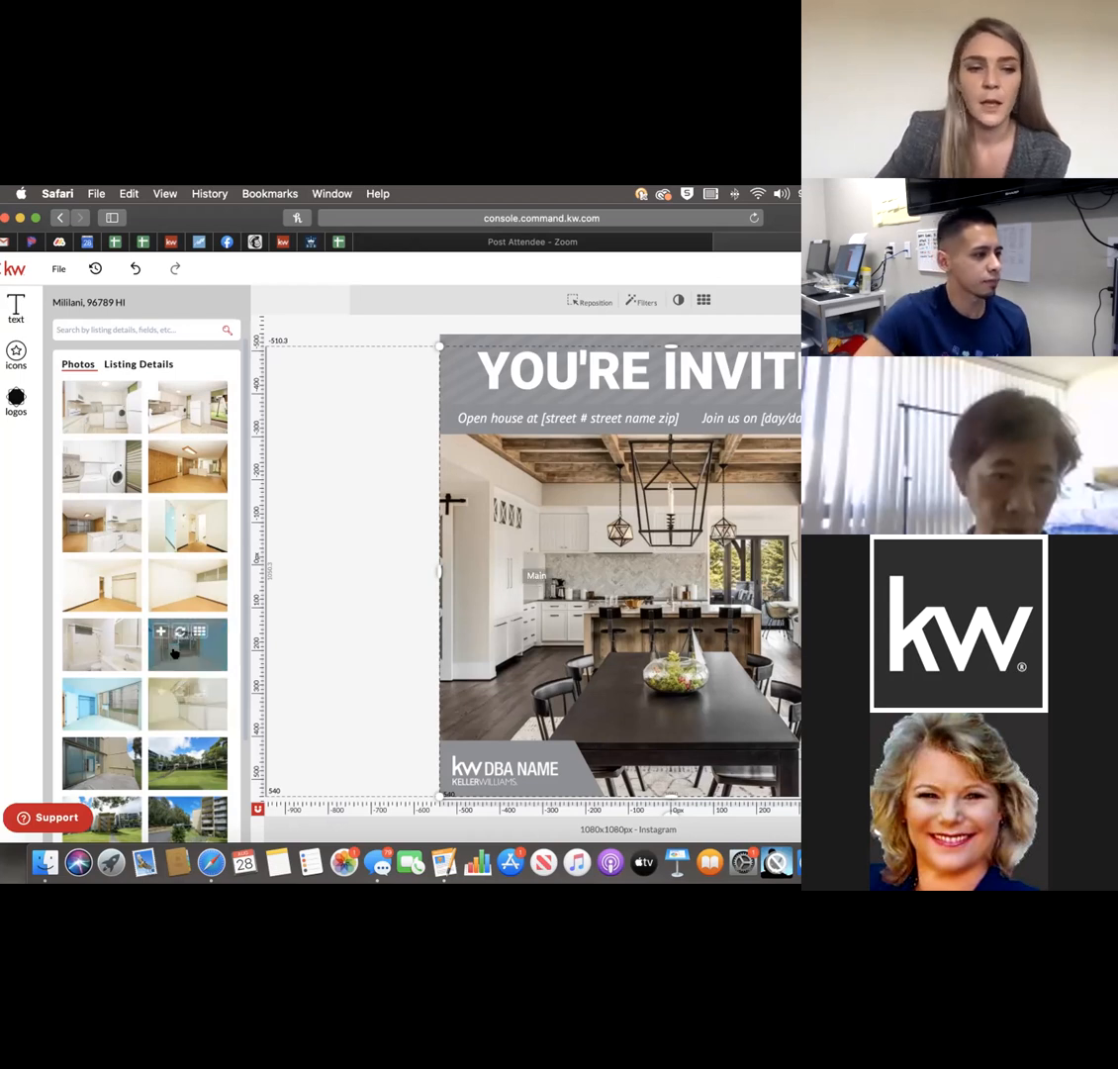
scroll(150, 648, down, 3)
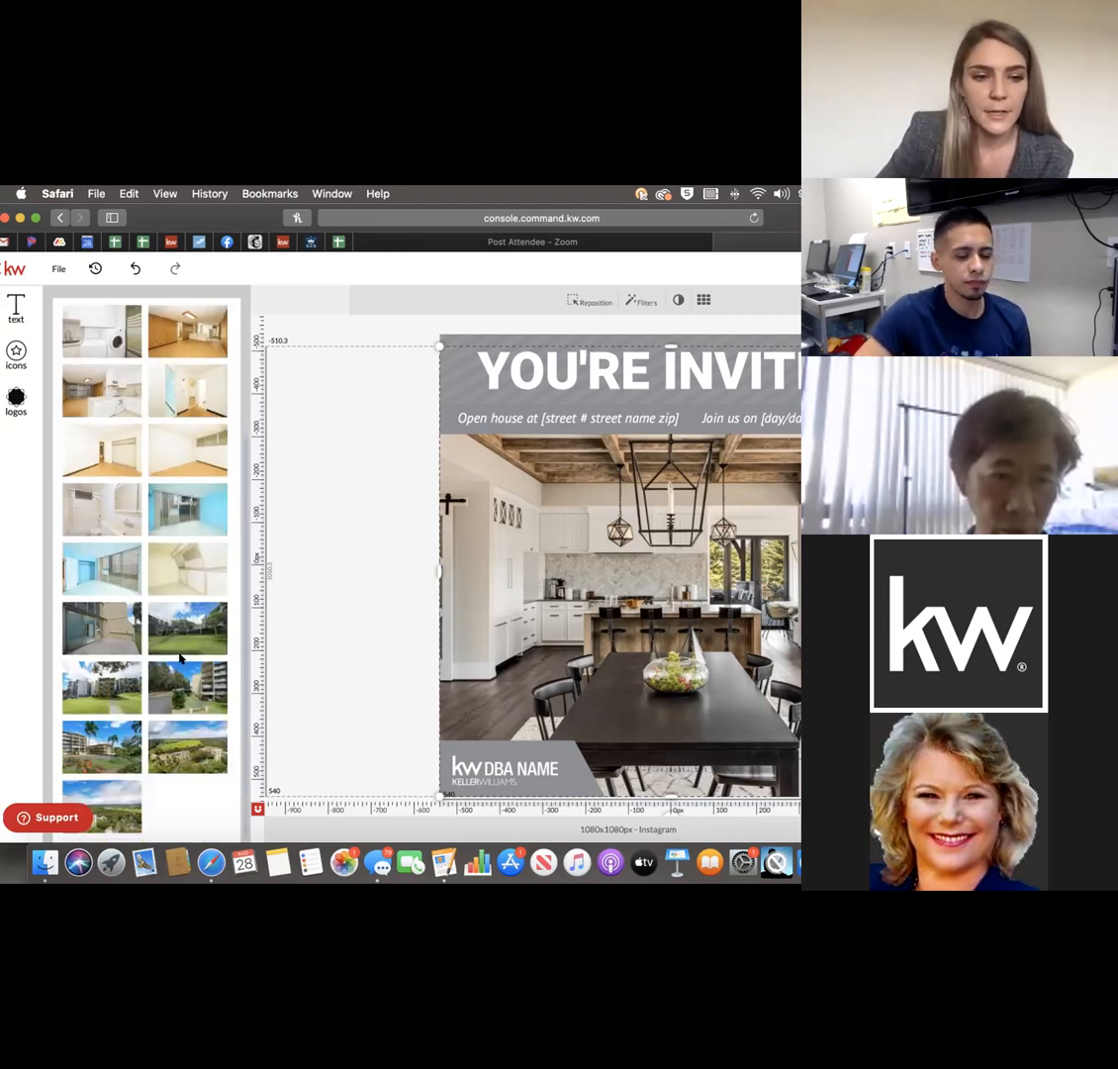
scroll(181, 668, up, 4)
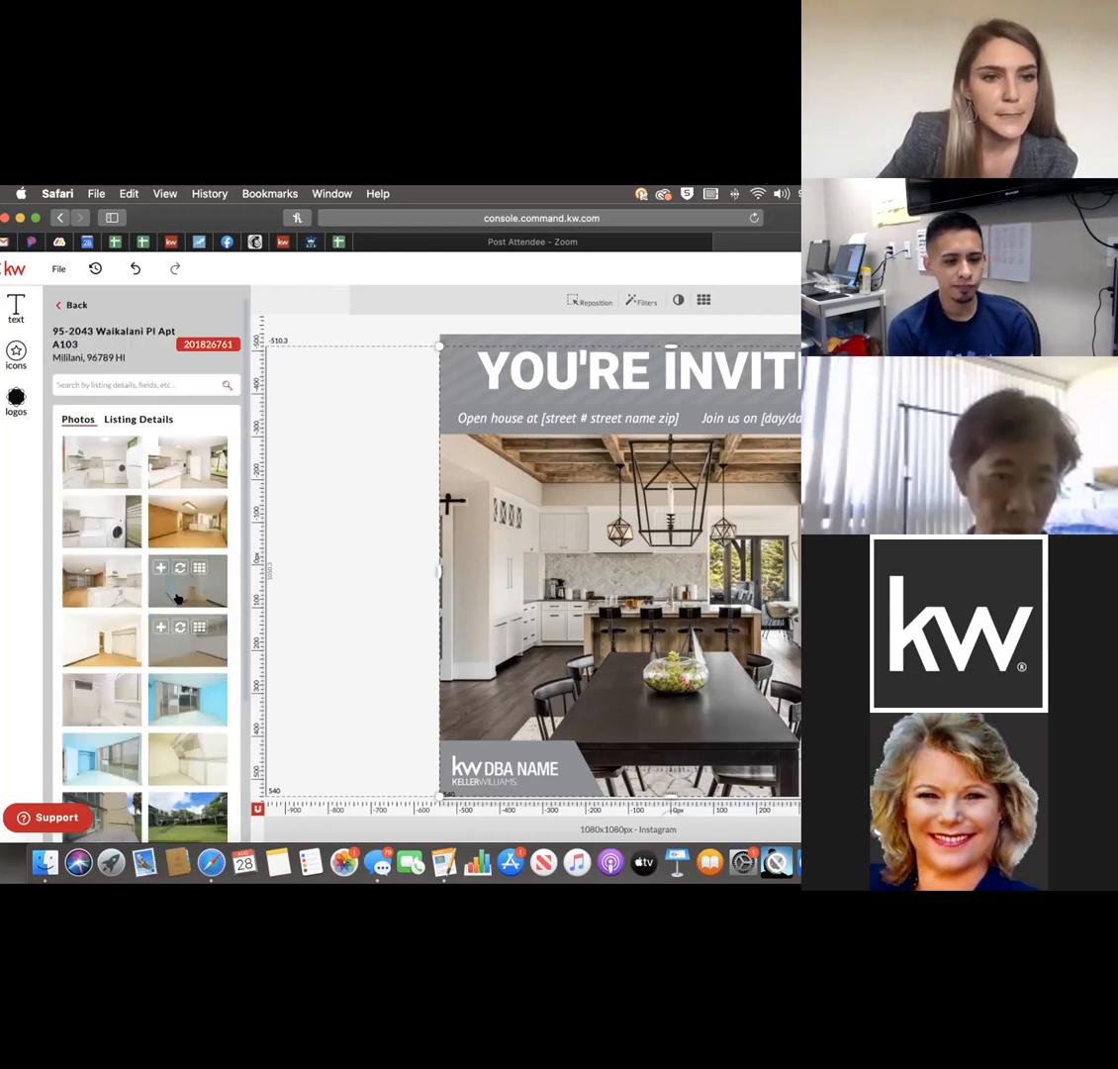
click(172, 457)
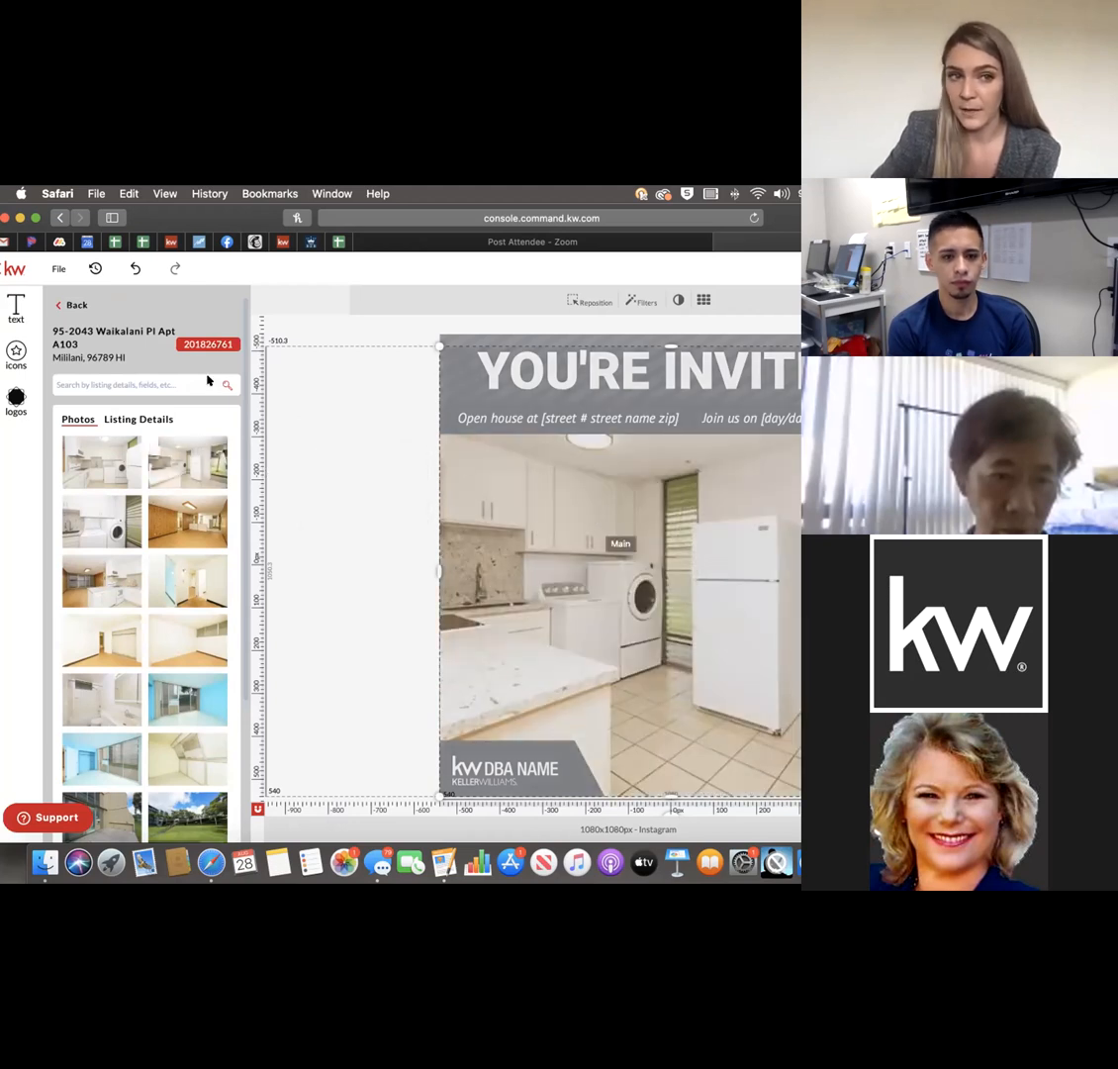
click(136, 268)
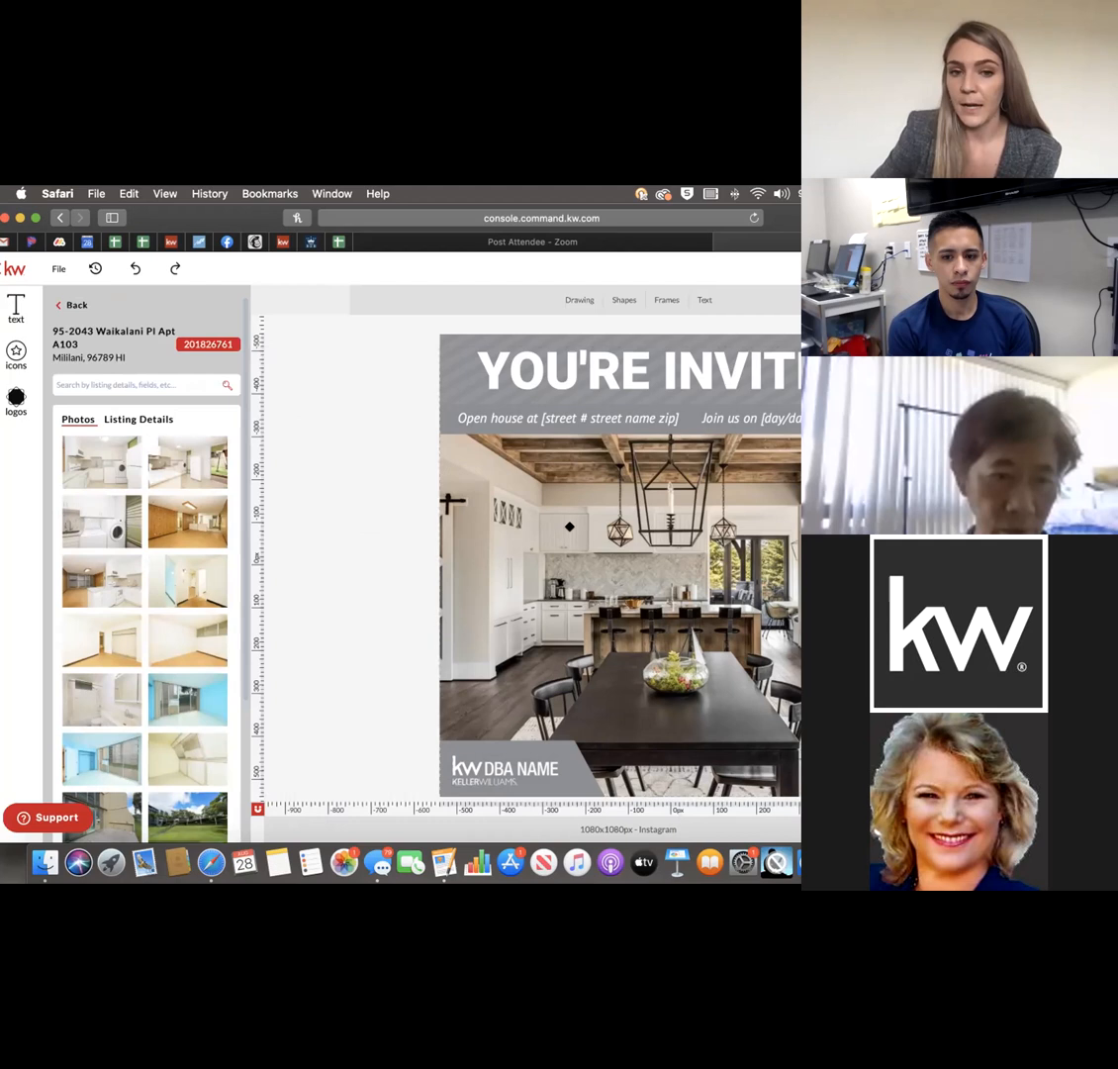
mouse_move(179, 450)
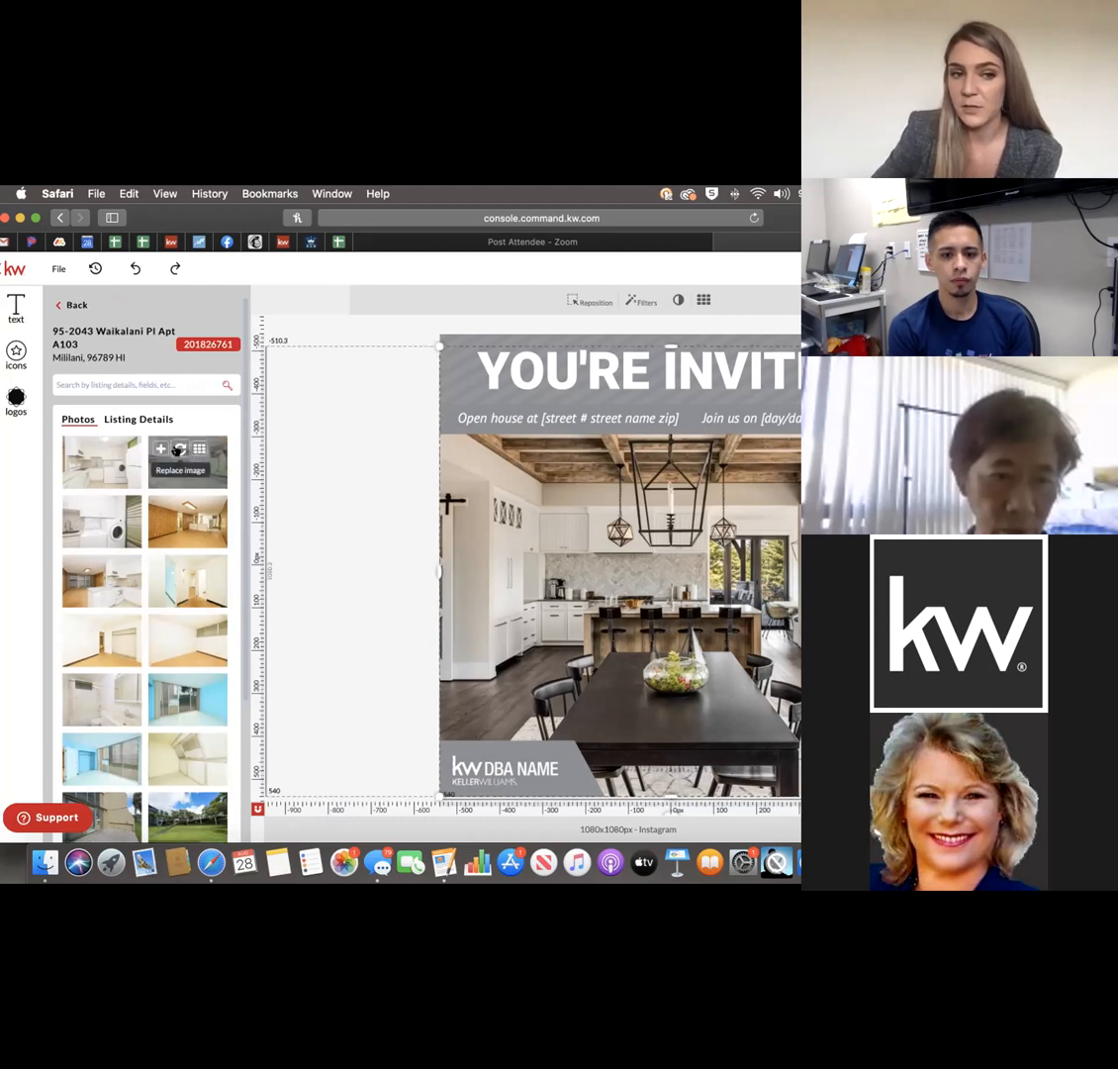
click(179, 450)
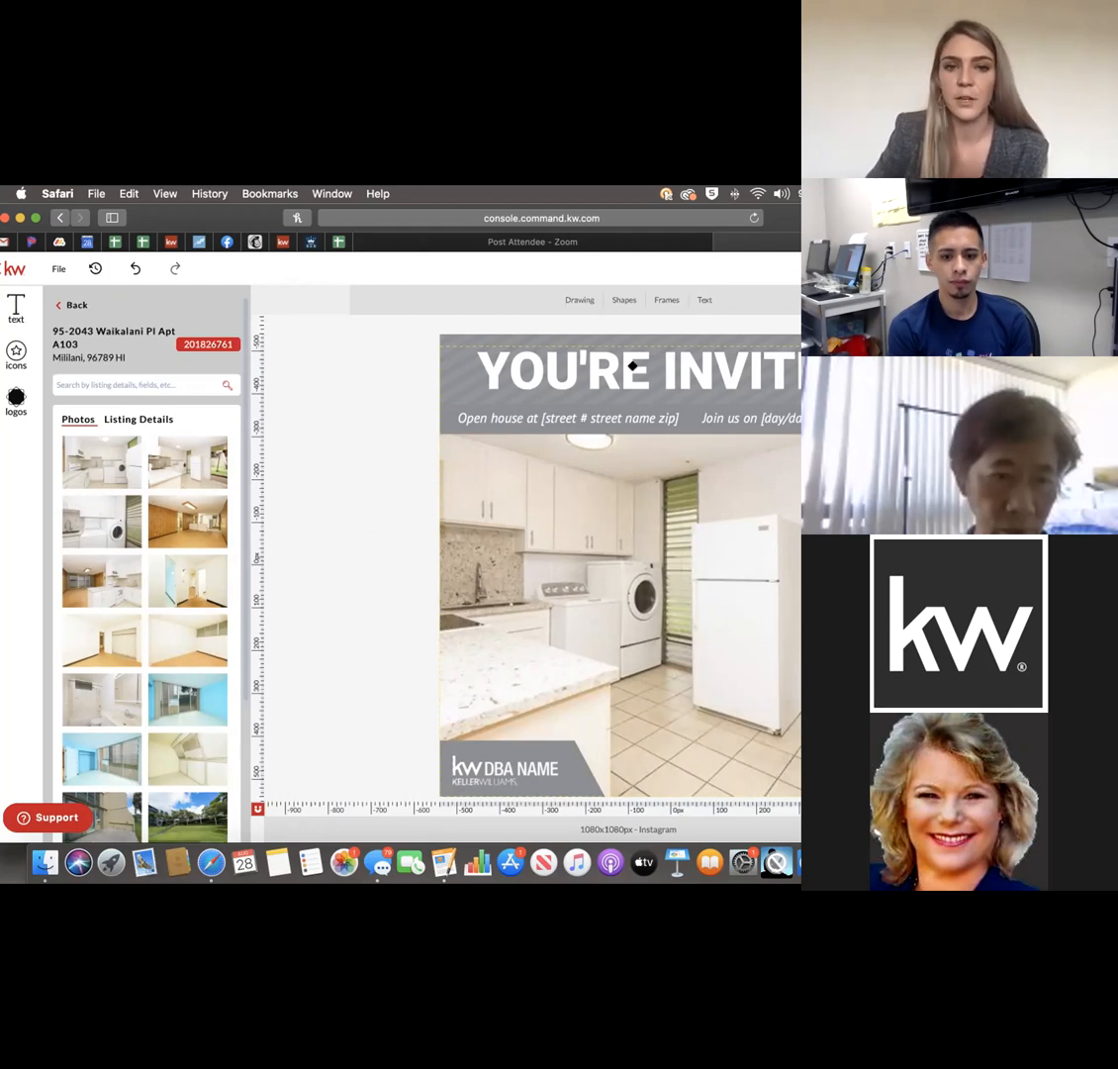
Retype the headline as 'VIRTUAL OPEN HOUSE' and highlight it for formatting.
click(588, 365)
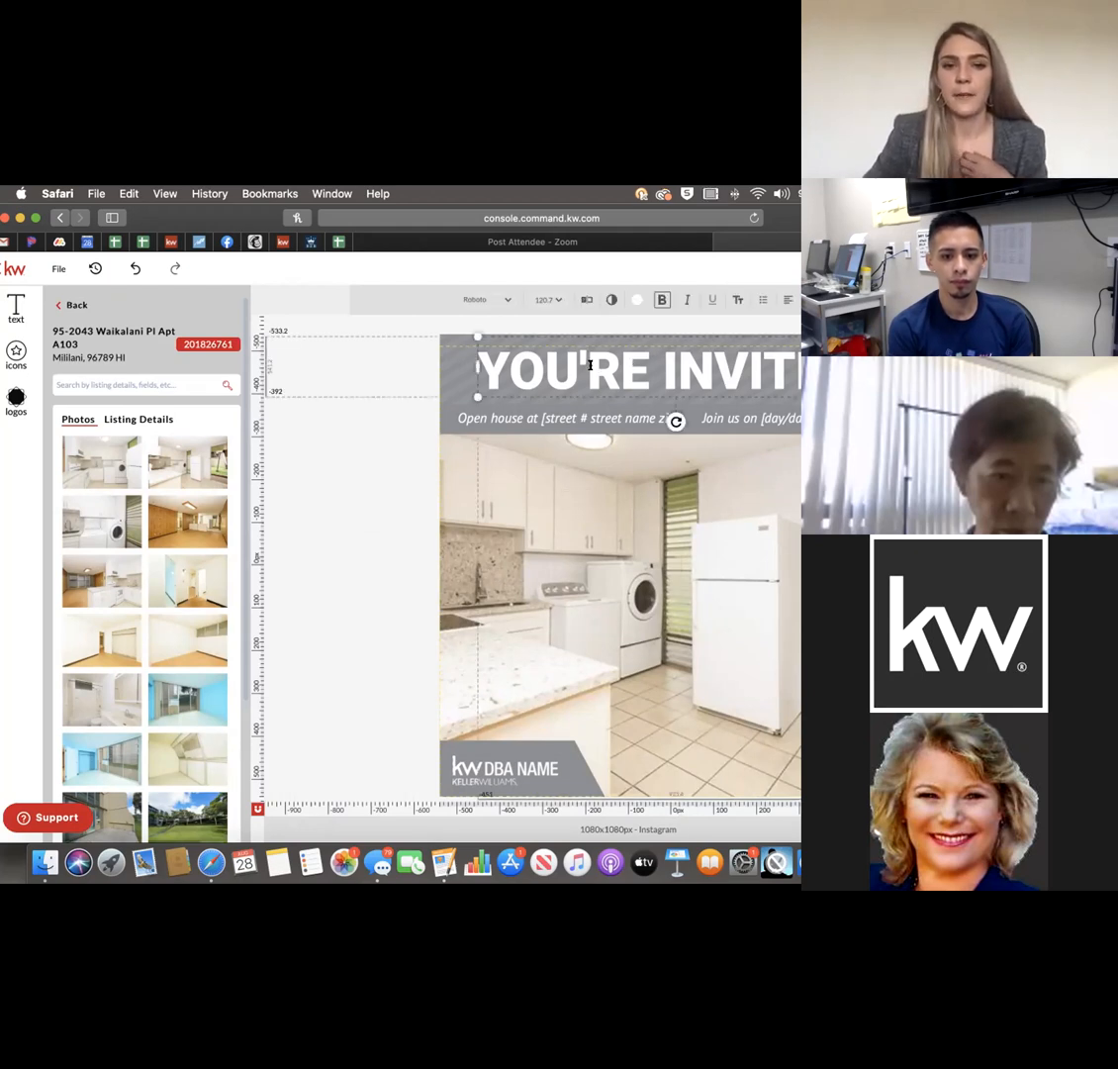
triple_click(591, 365)
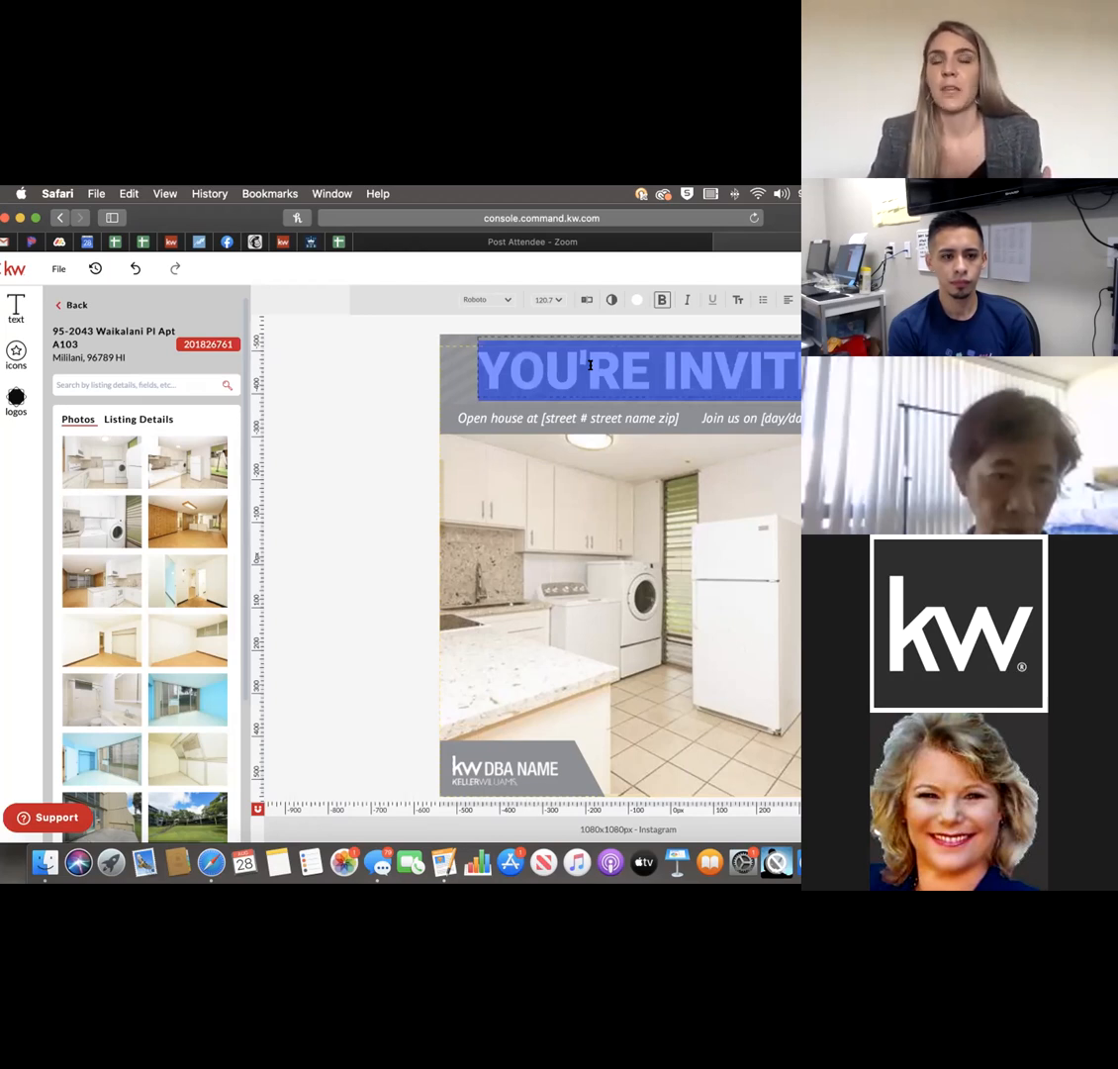
text(VI)
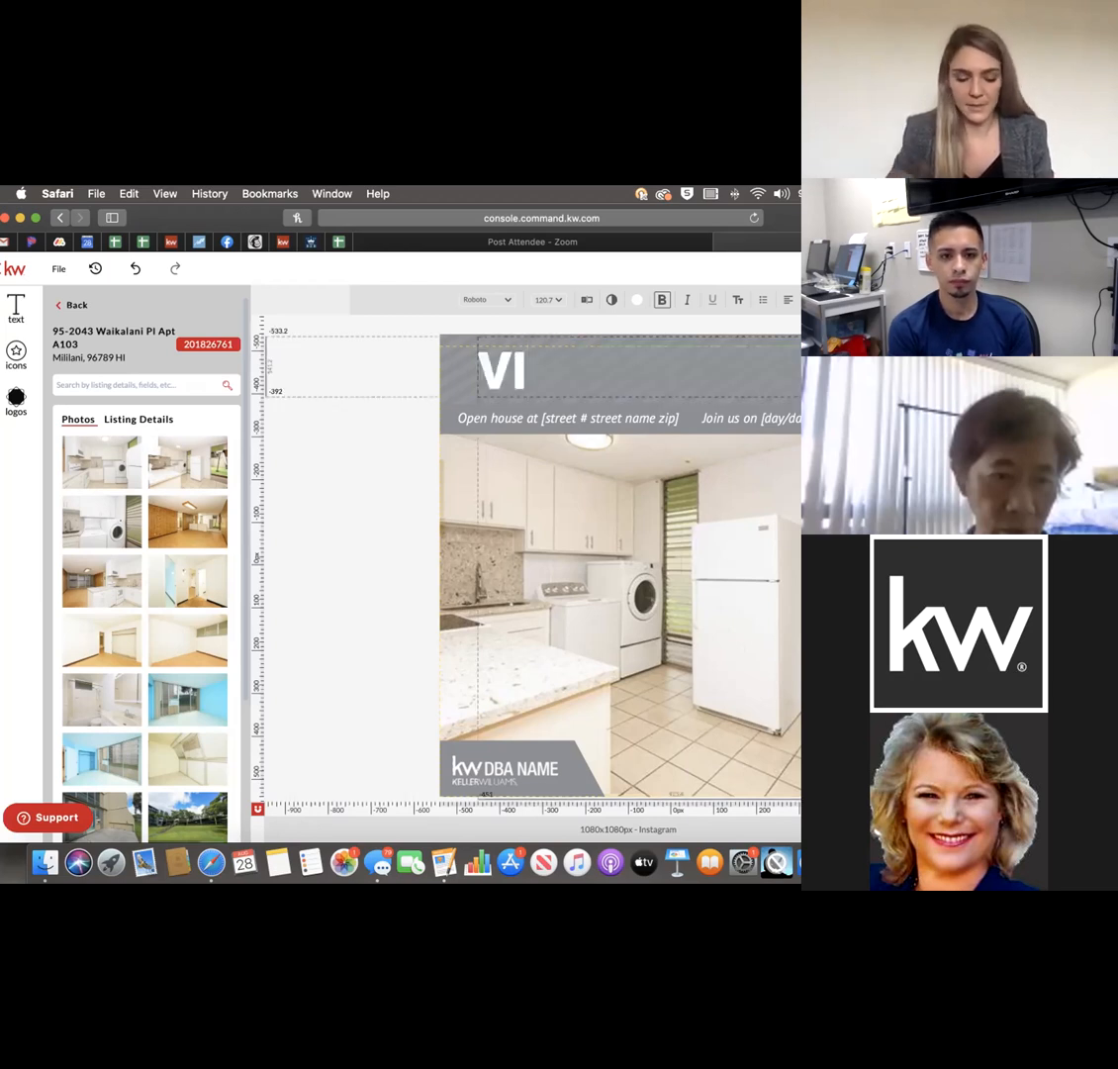
text(RTUAL)
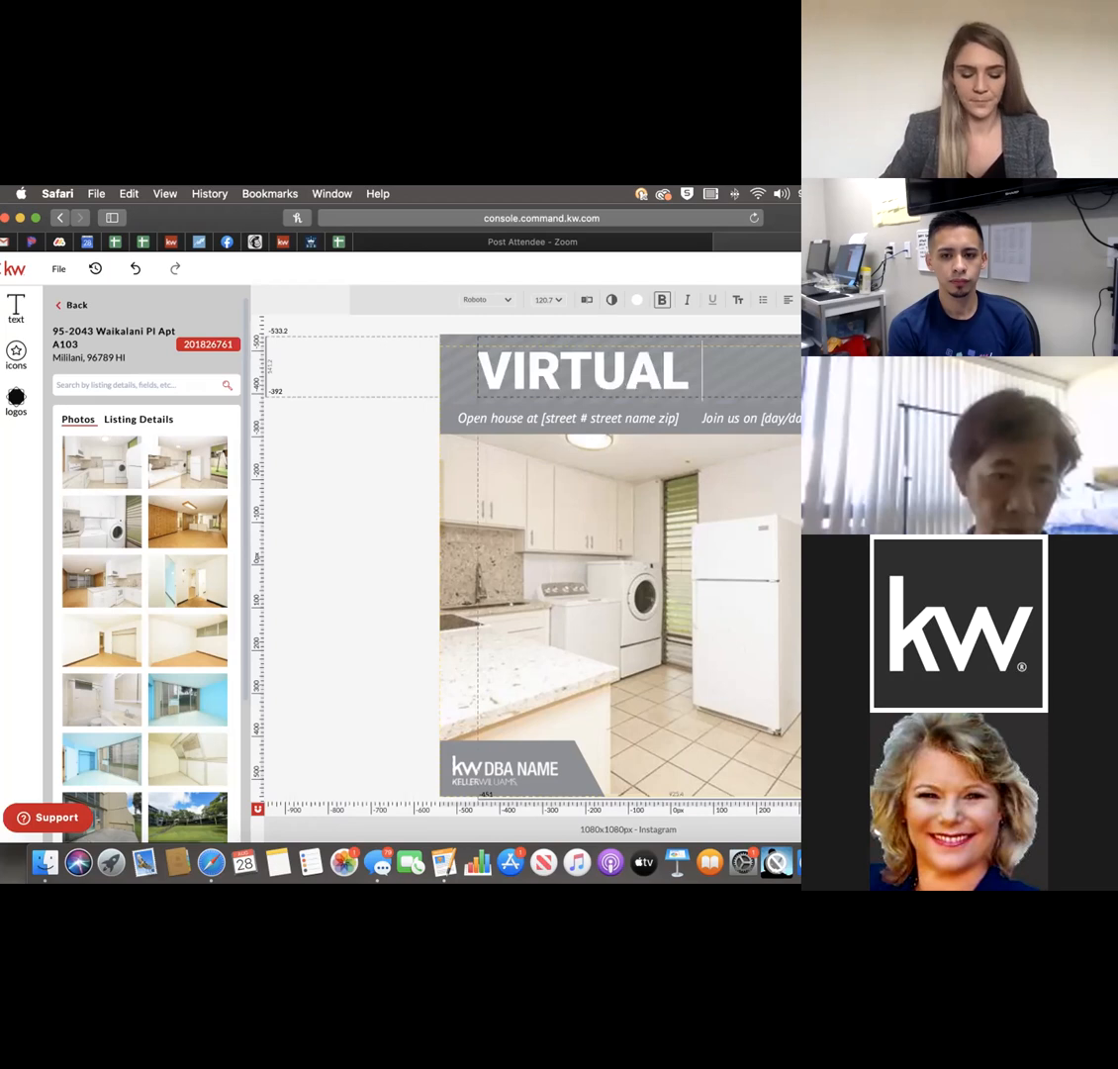
text( OPE HOUSE)
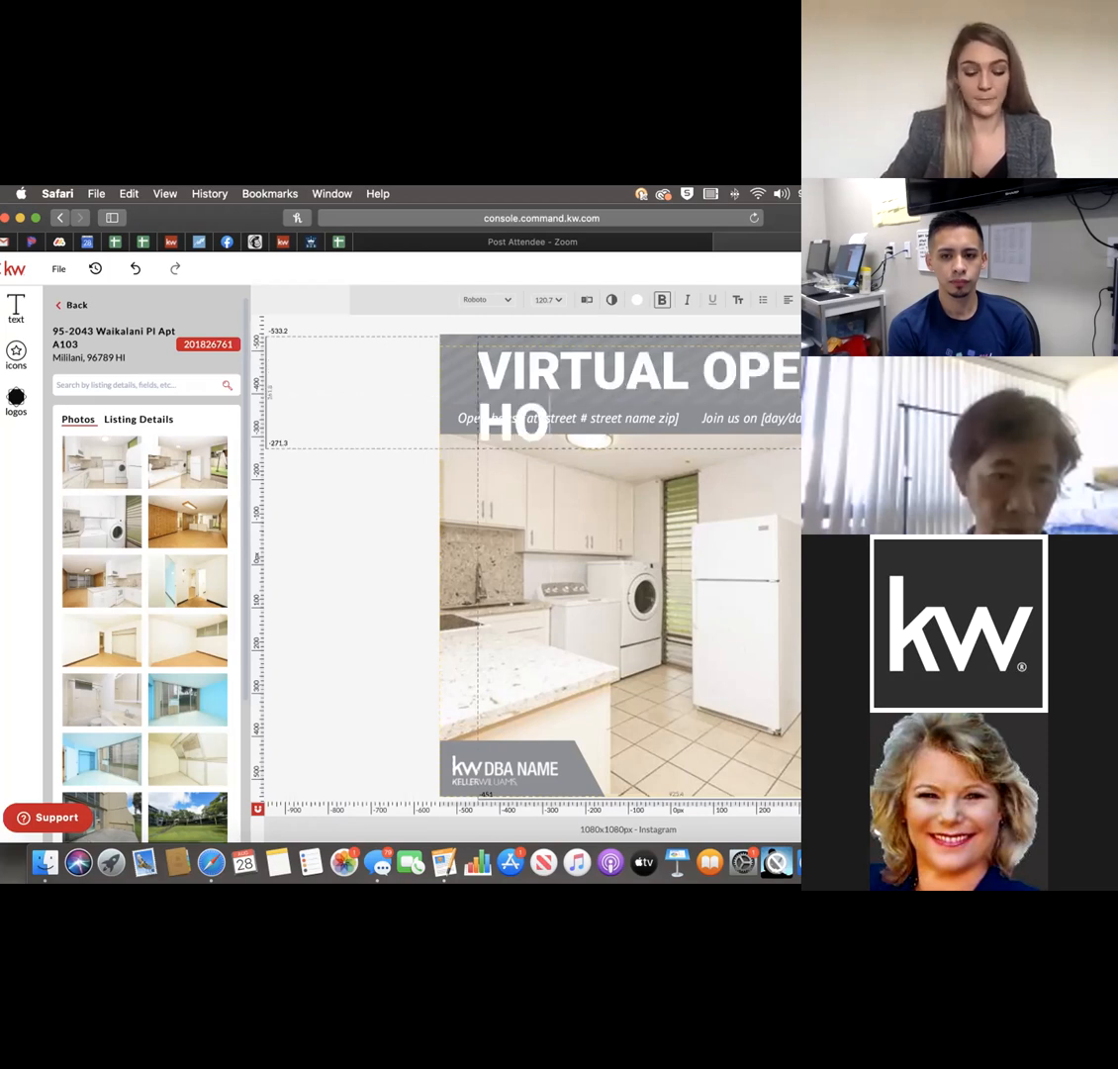
click(344, 530)
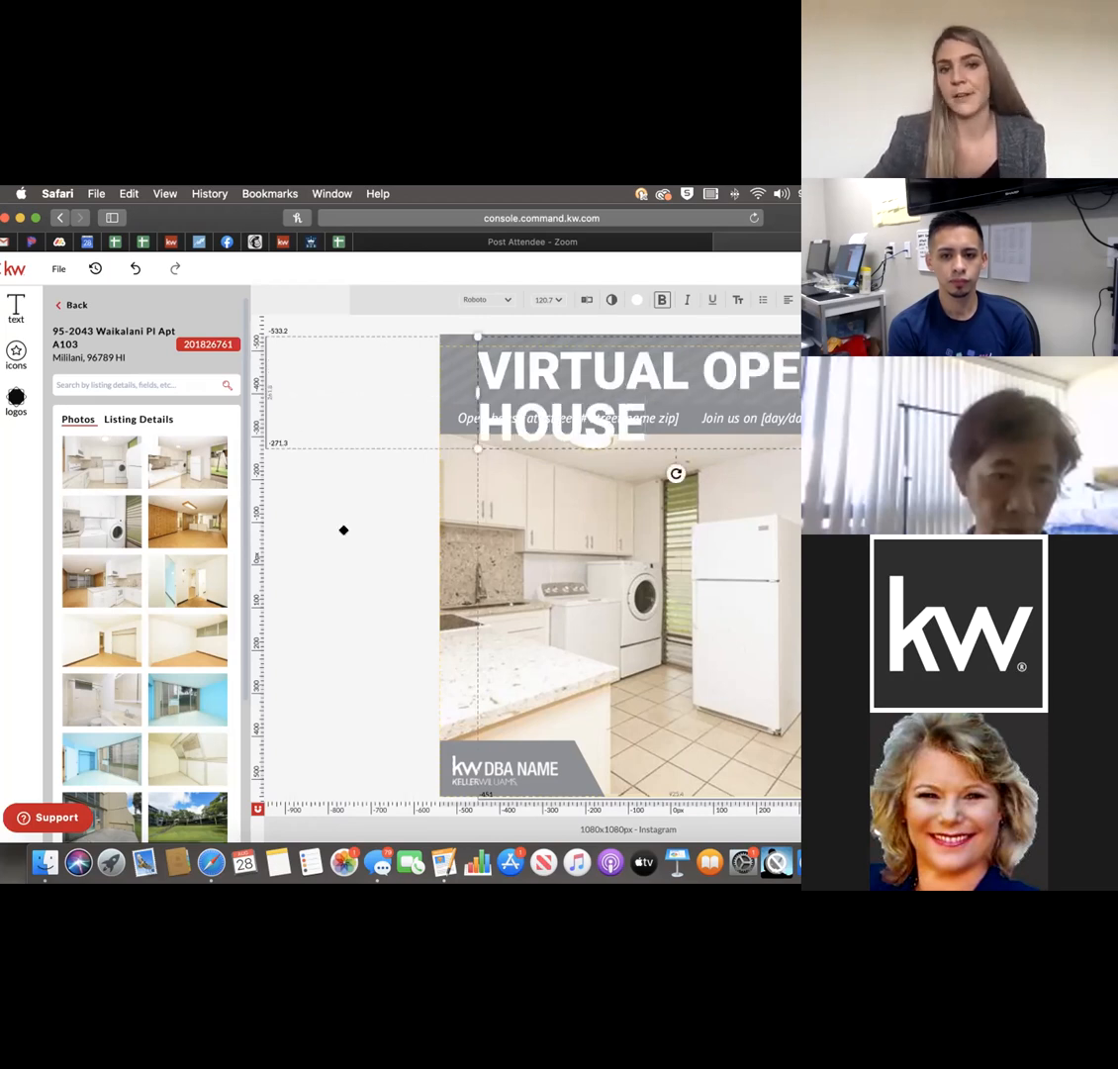
click(308, 557)
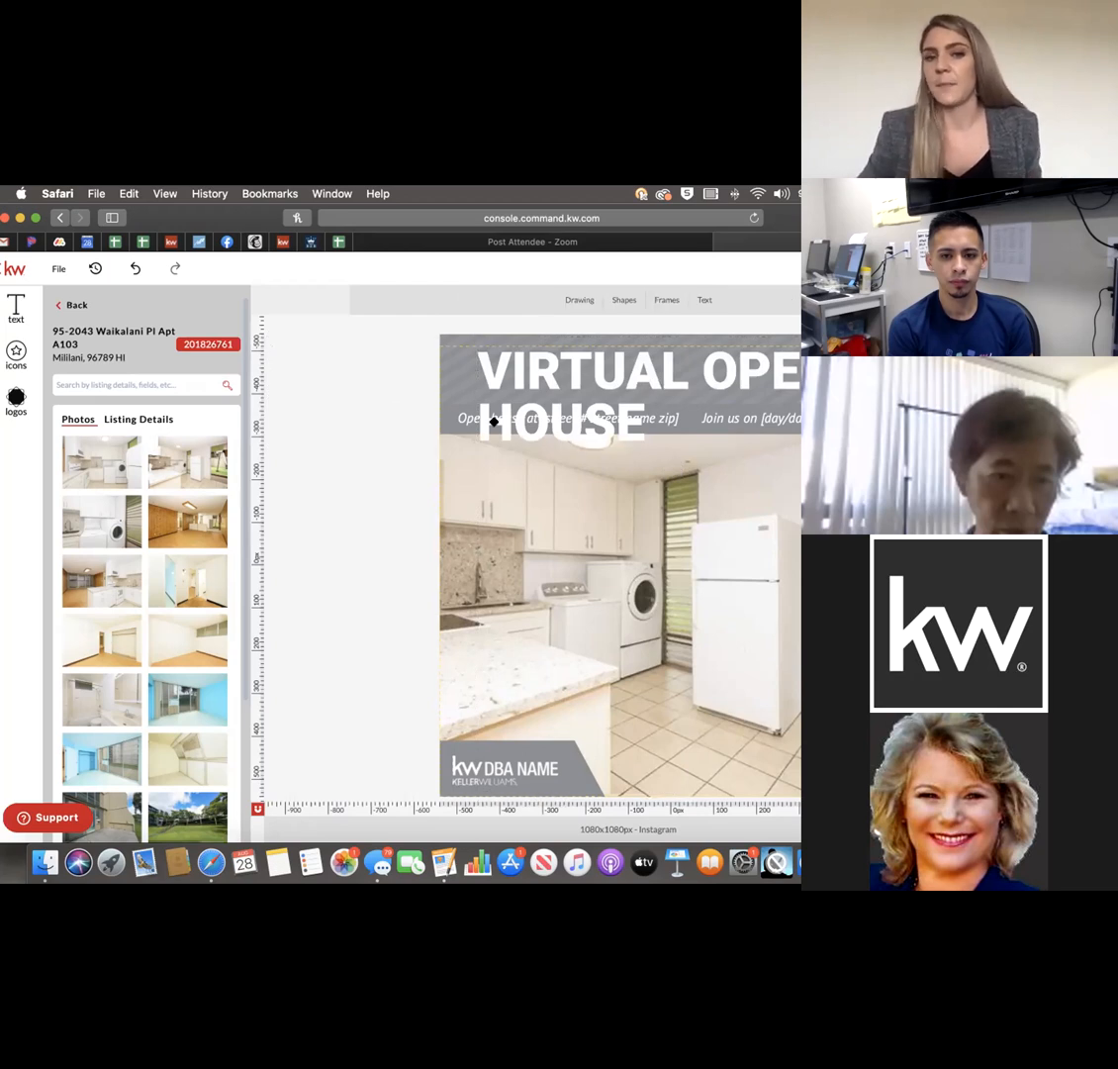
click(570, 412)
click(568, 354)
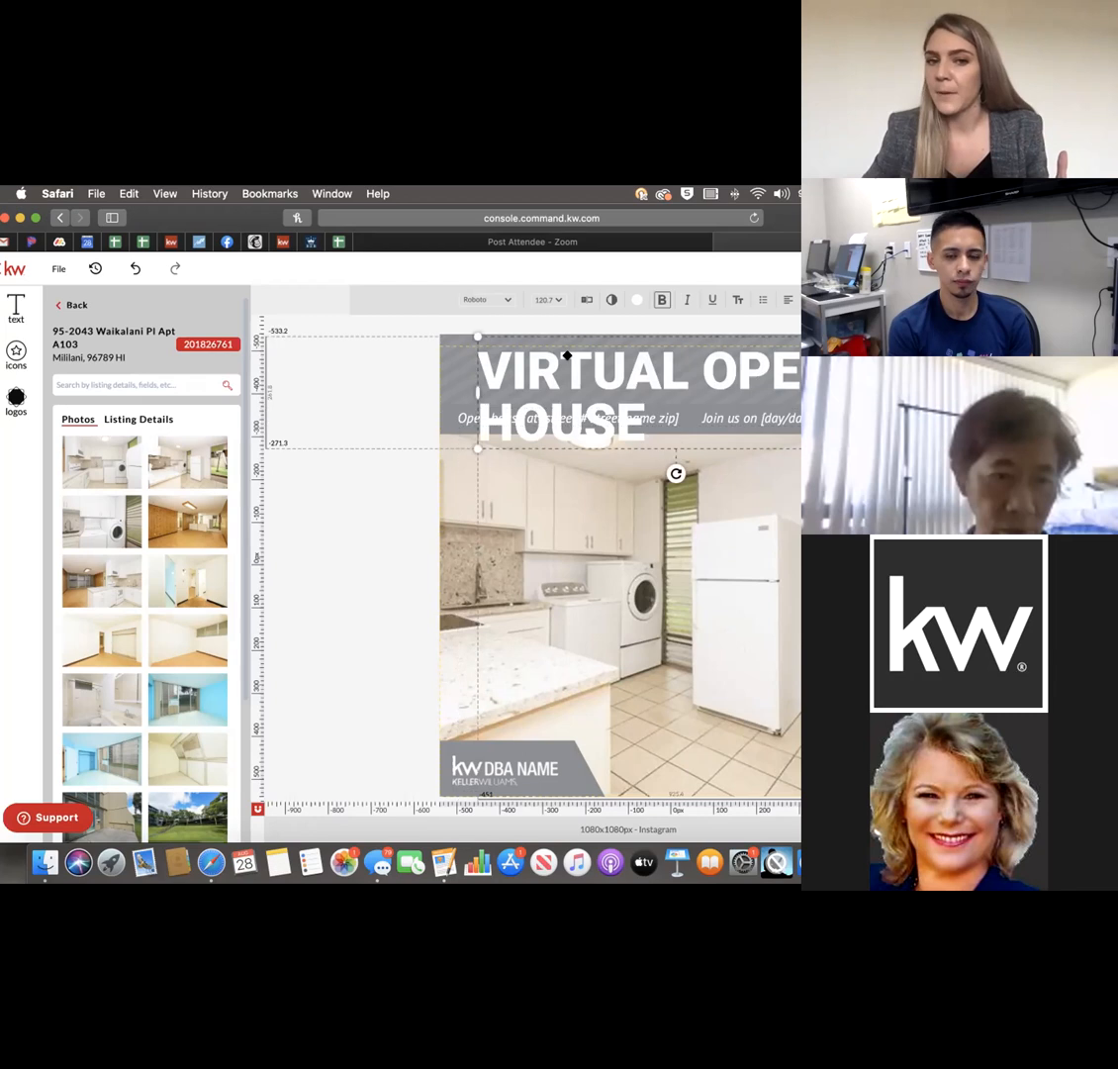
drag(482, 364, 648, 435)
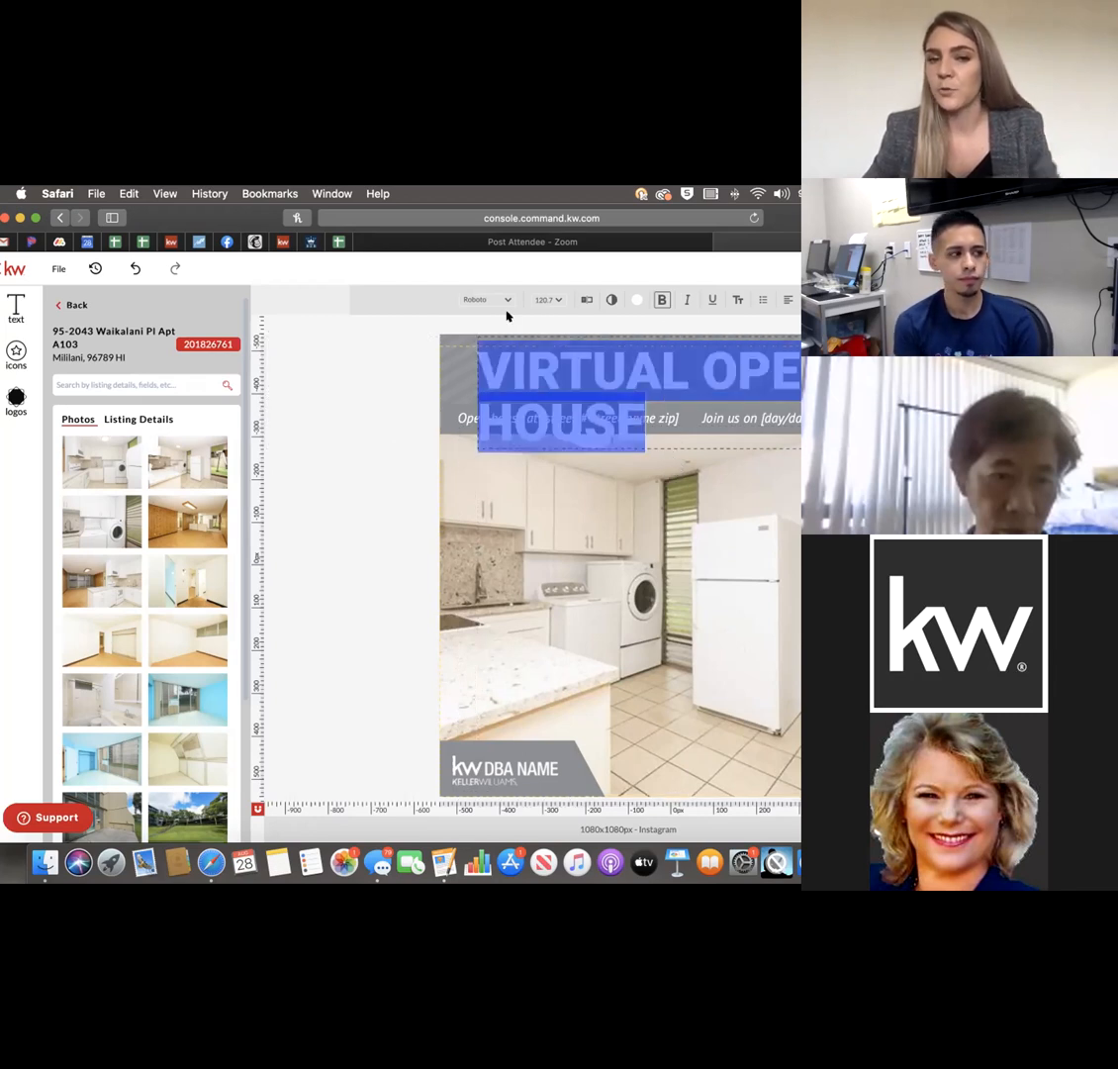
Try the heading's colour, bold, italic, underline, case and bullet options, keeping bold on.
click(633, 299)
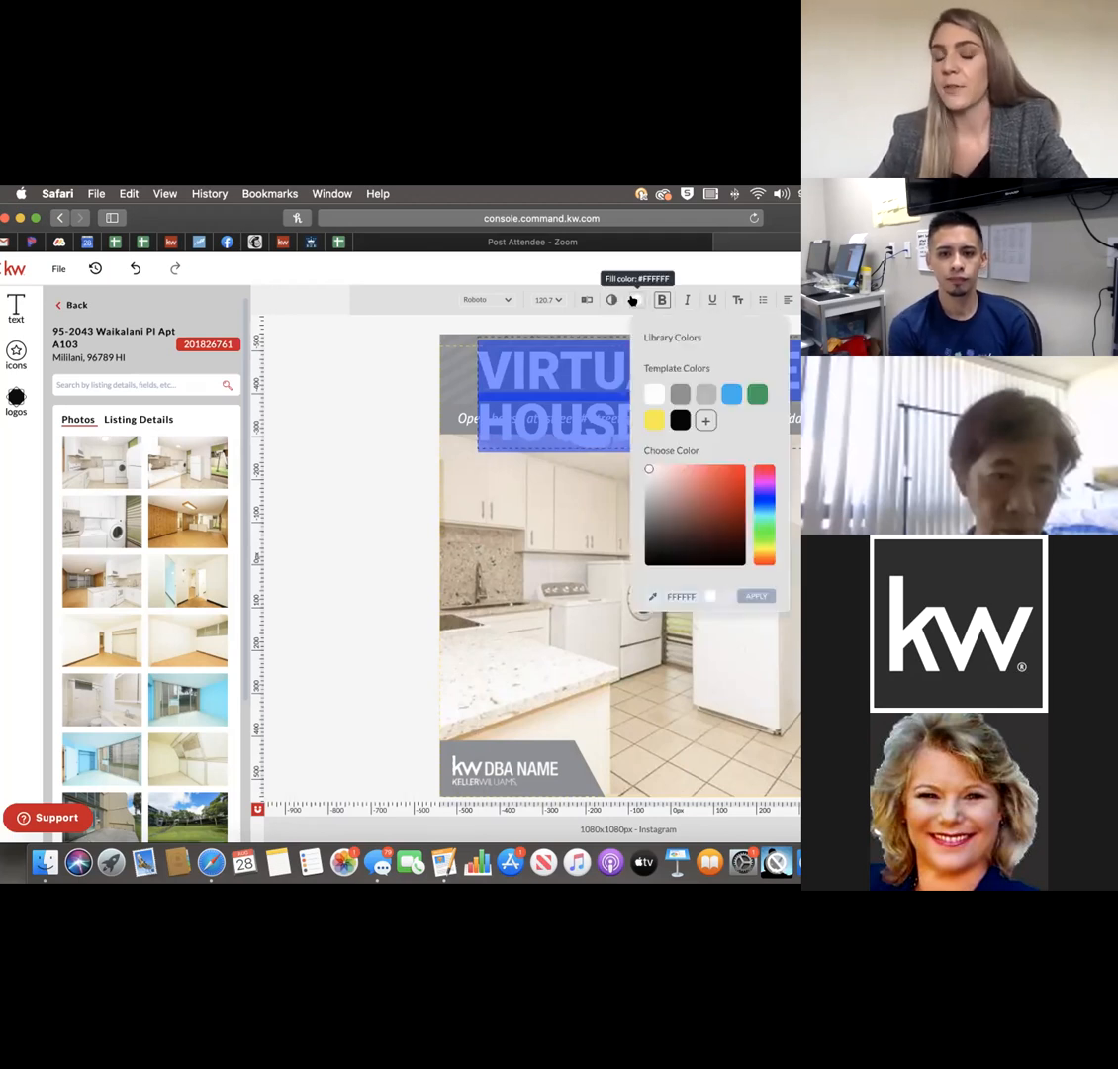
click(636, 300)
click(662, 300)
click(661, 300)
click(685, 300)
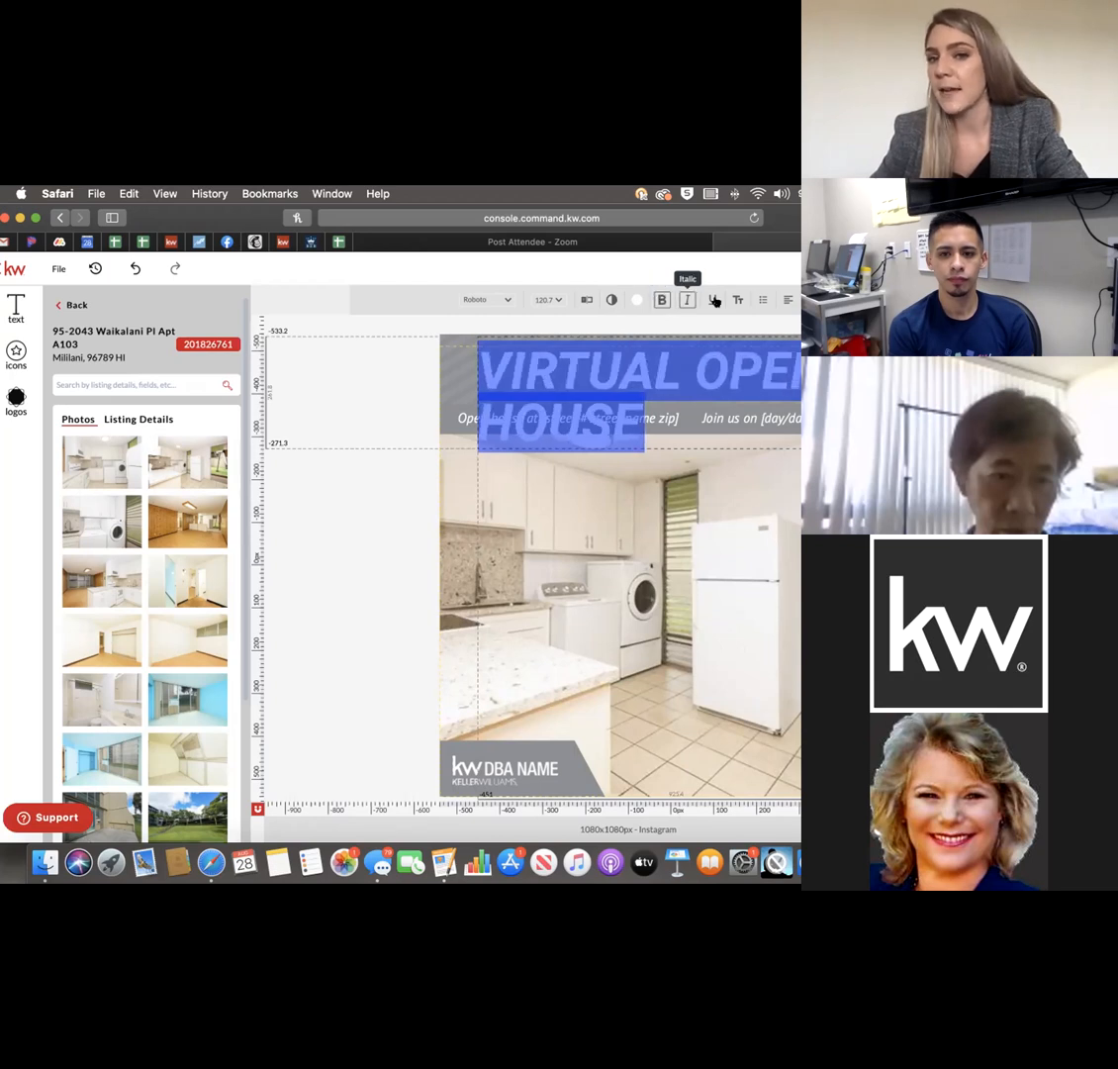
click(684, 299)
click(716, 300)
click(733, 299)
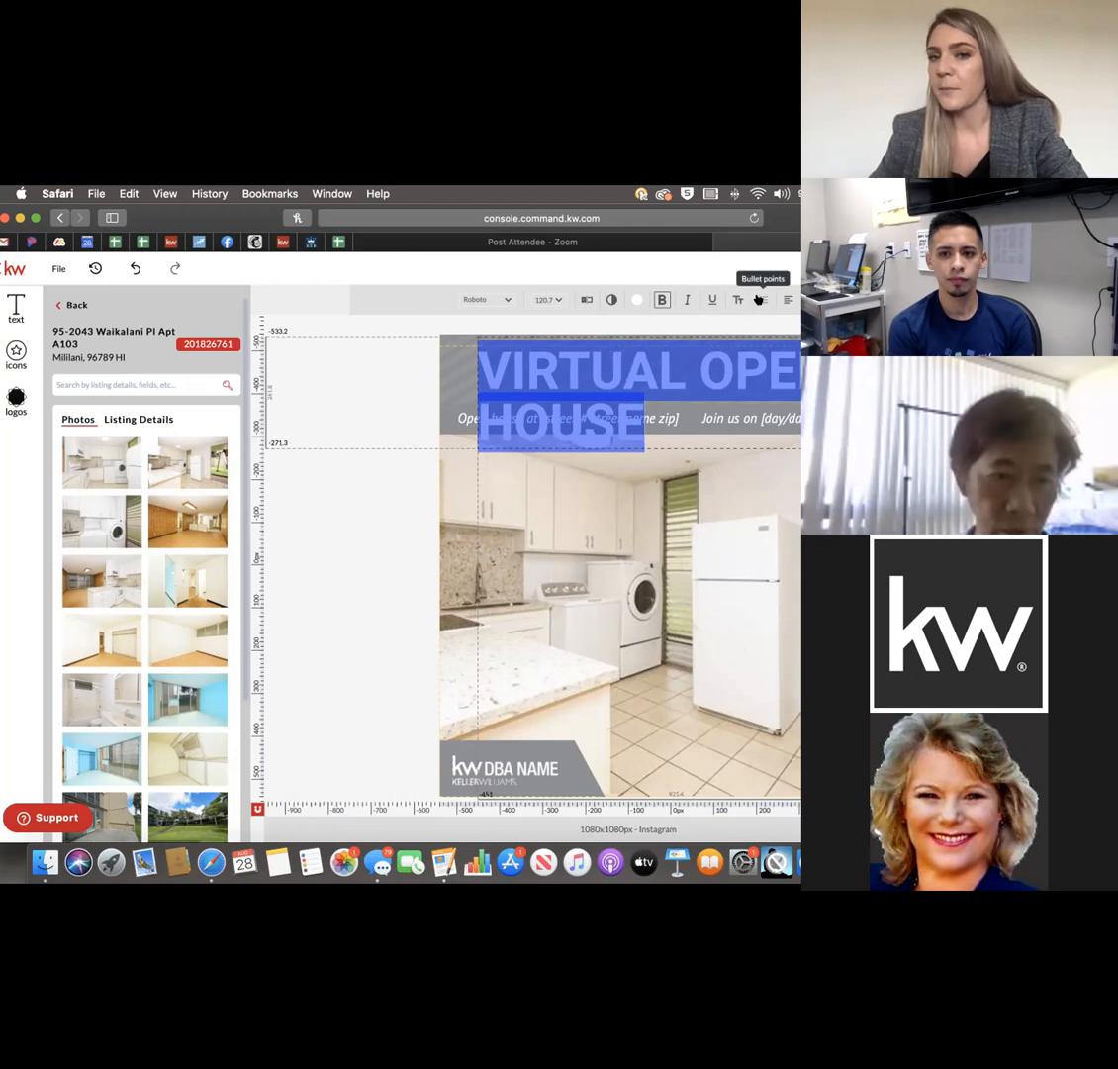
click(759, 299)
click(760, 297)
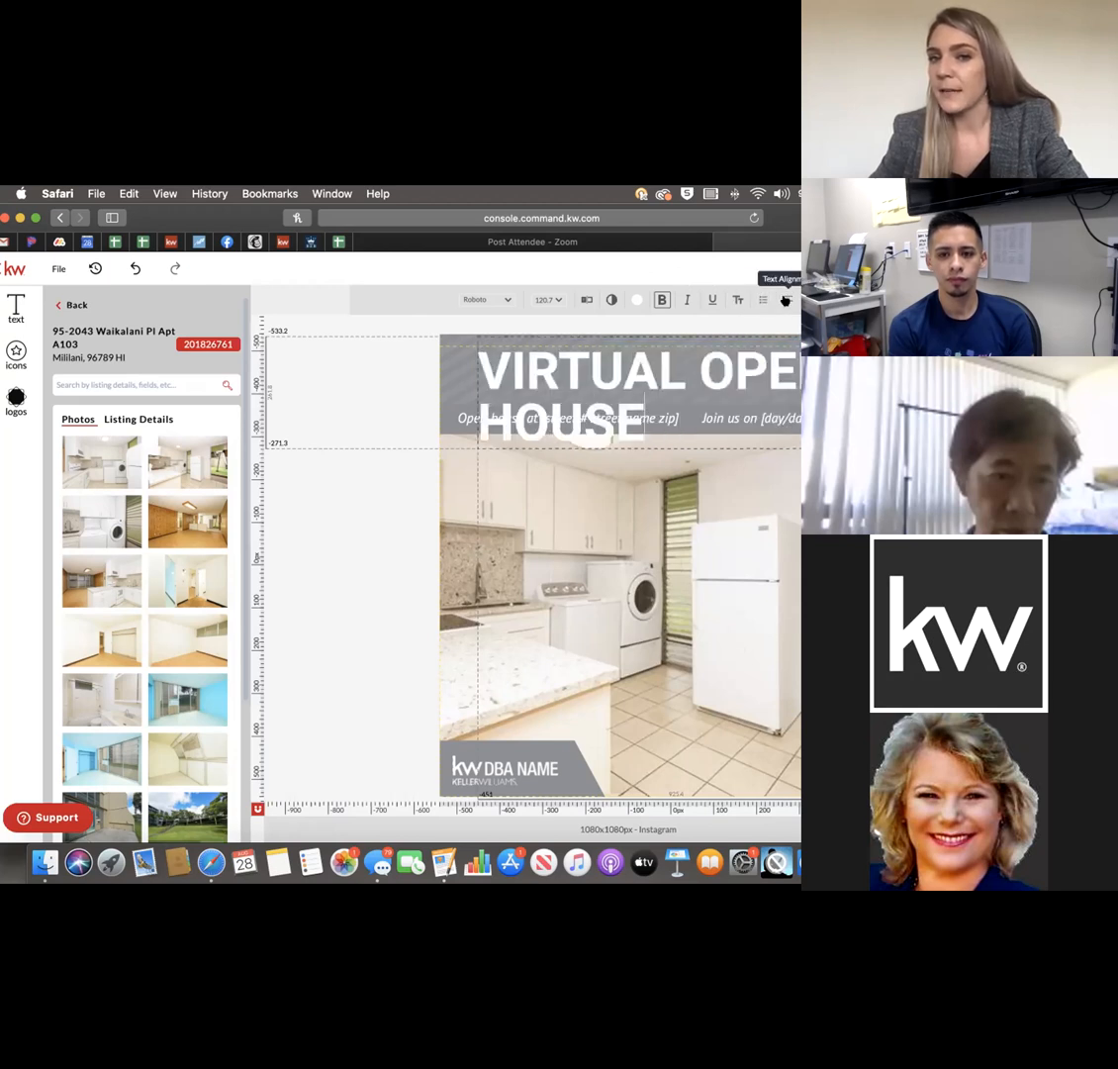
Centre the heading and slightly widen its line and letter spacing.
click(786, 300)
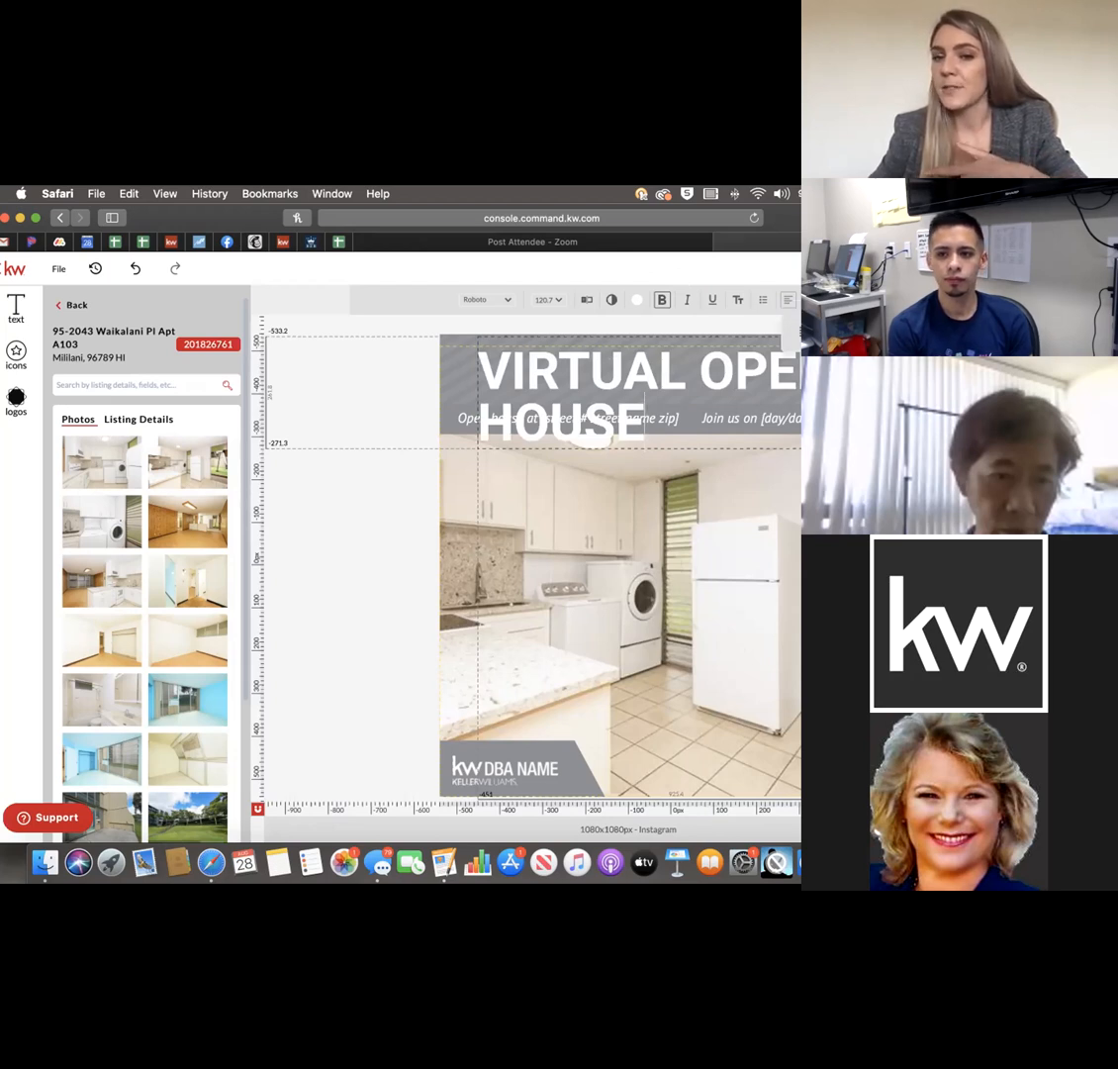
click(832, 333)
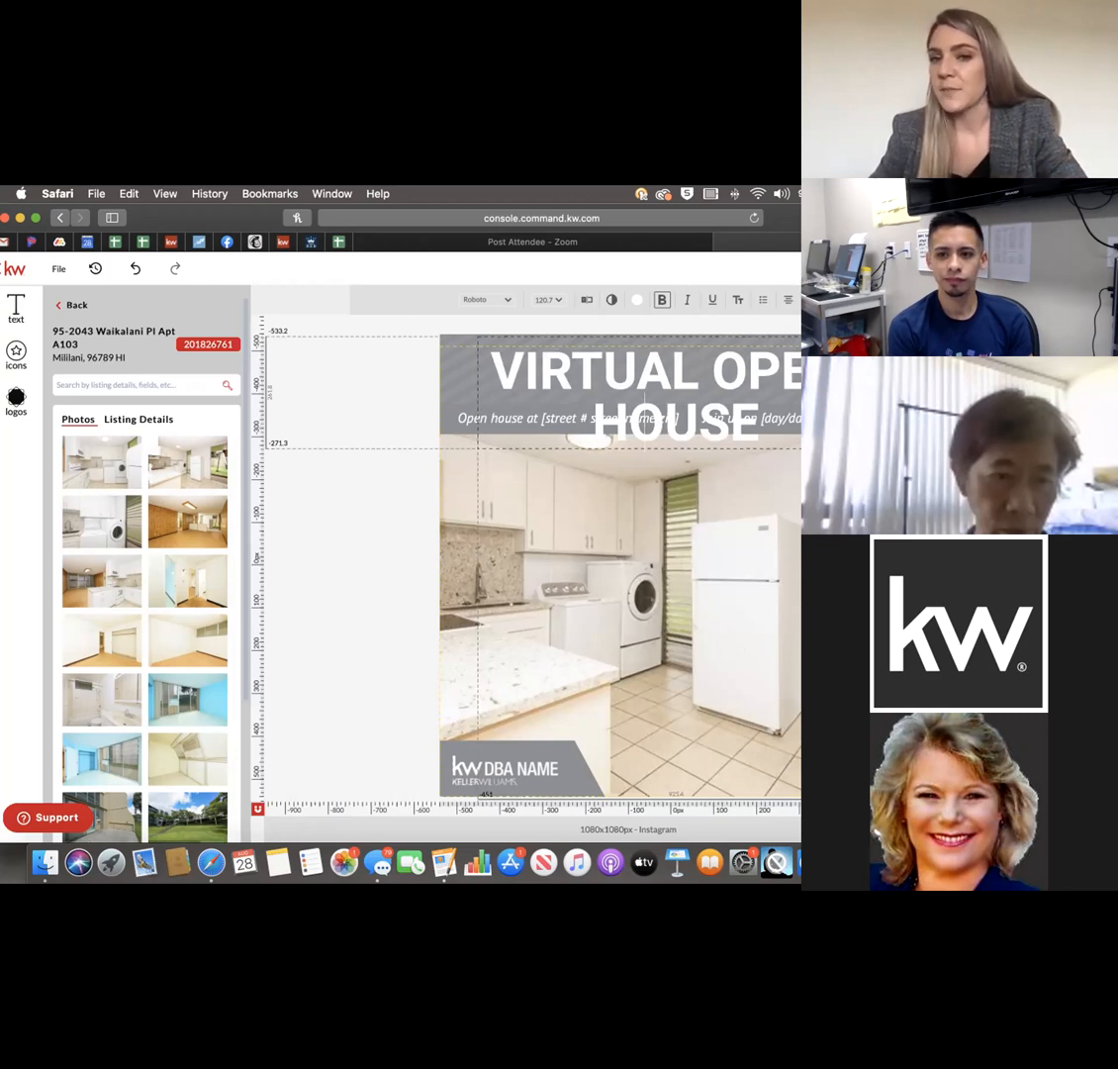
mouse_move(821, 333)
mouse_down()
mouse_move(833, 334)
mouse_move(823, 333)
mouse_move(826, 360)
mouse_up()
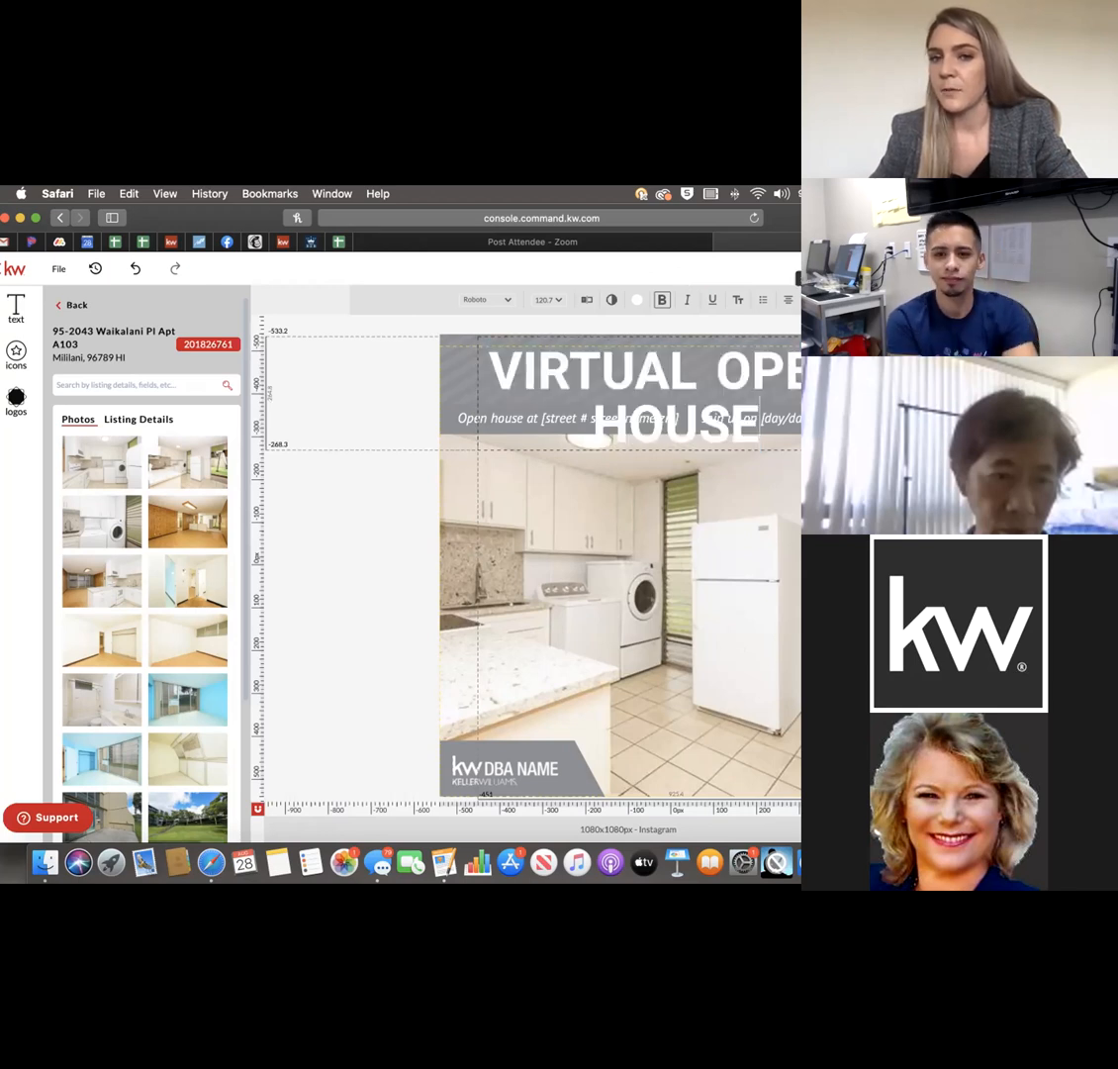
drag(822, 386, 825, 386)
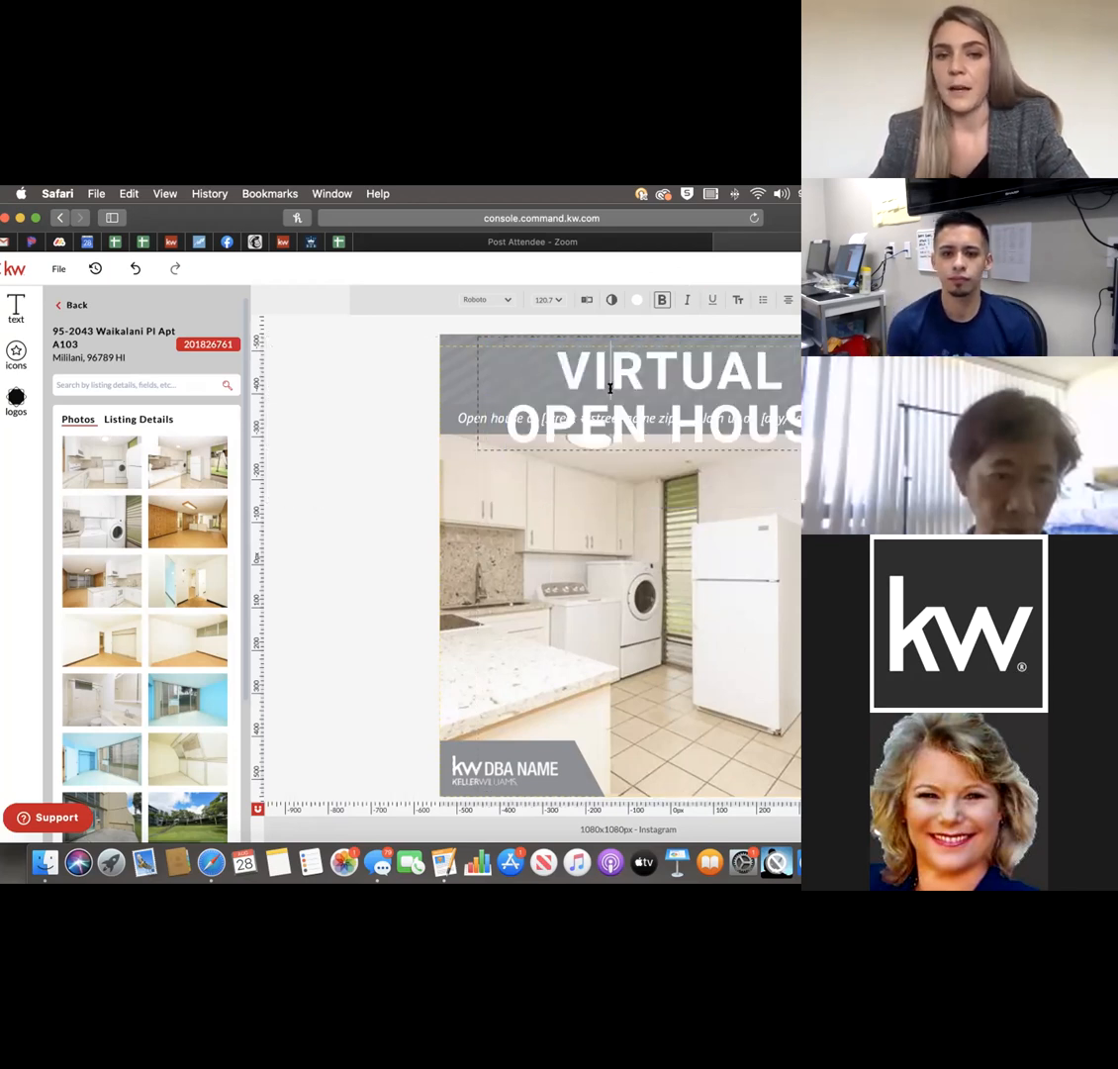
click(755, 407)
Try heading font sizes 74, 98 and 86 pt, settling back on 74 pt.
click(755, 409)
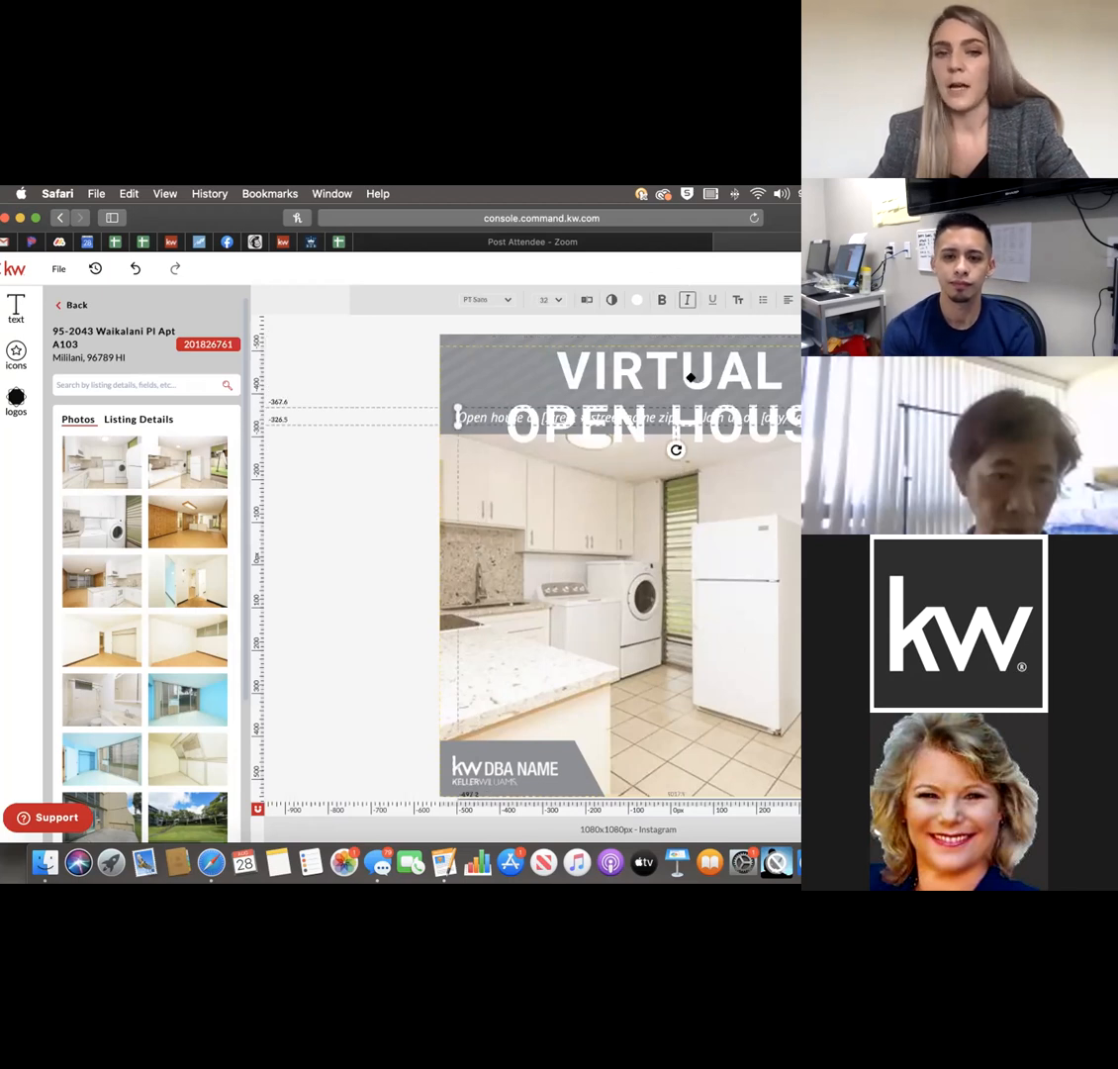
double_click(691, 377)
drag(560, 360, 849, 429)
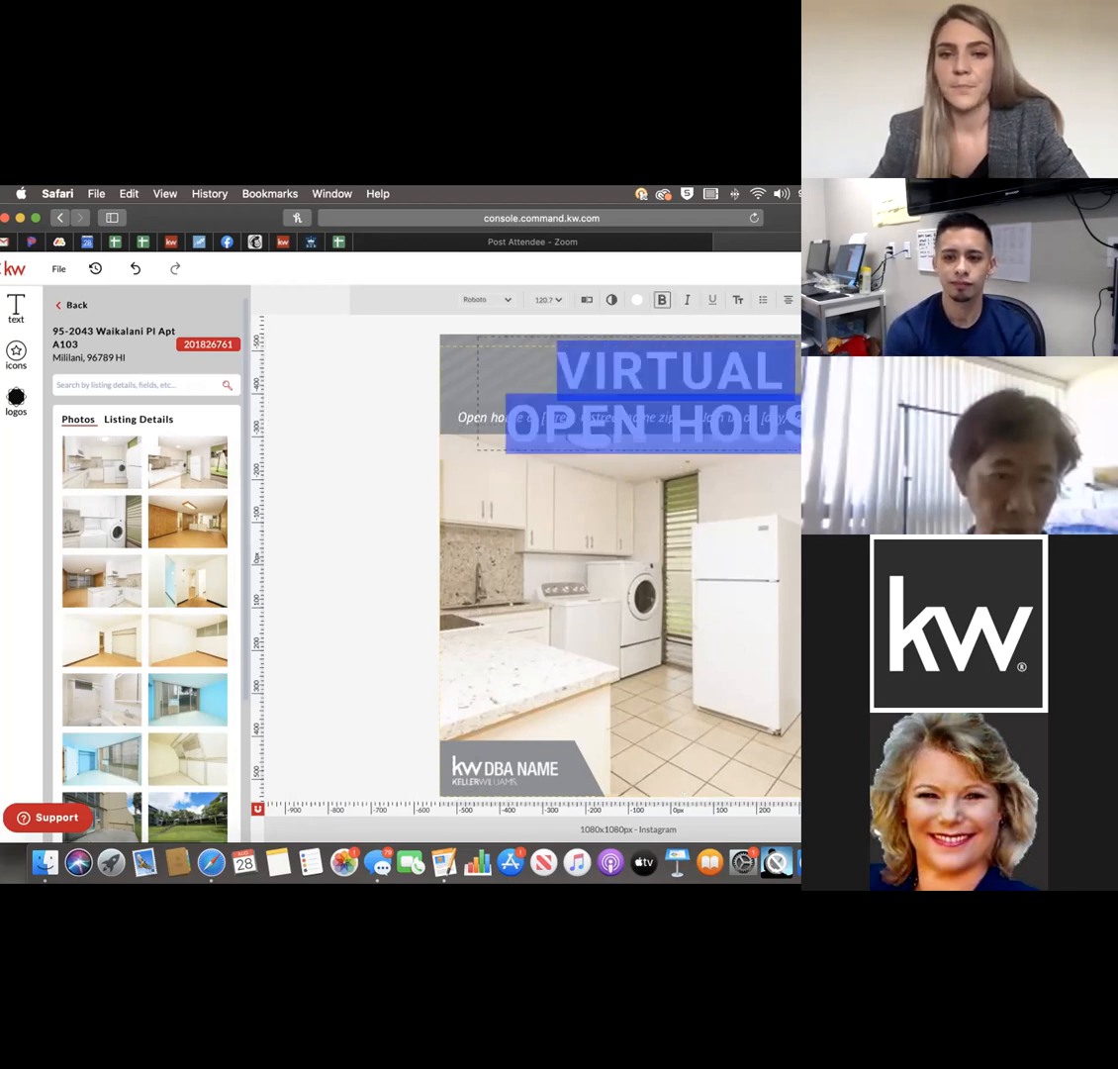
click(561, 300)
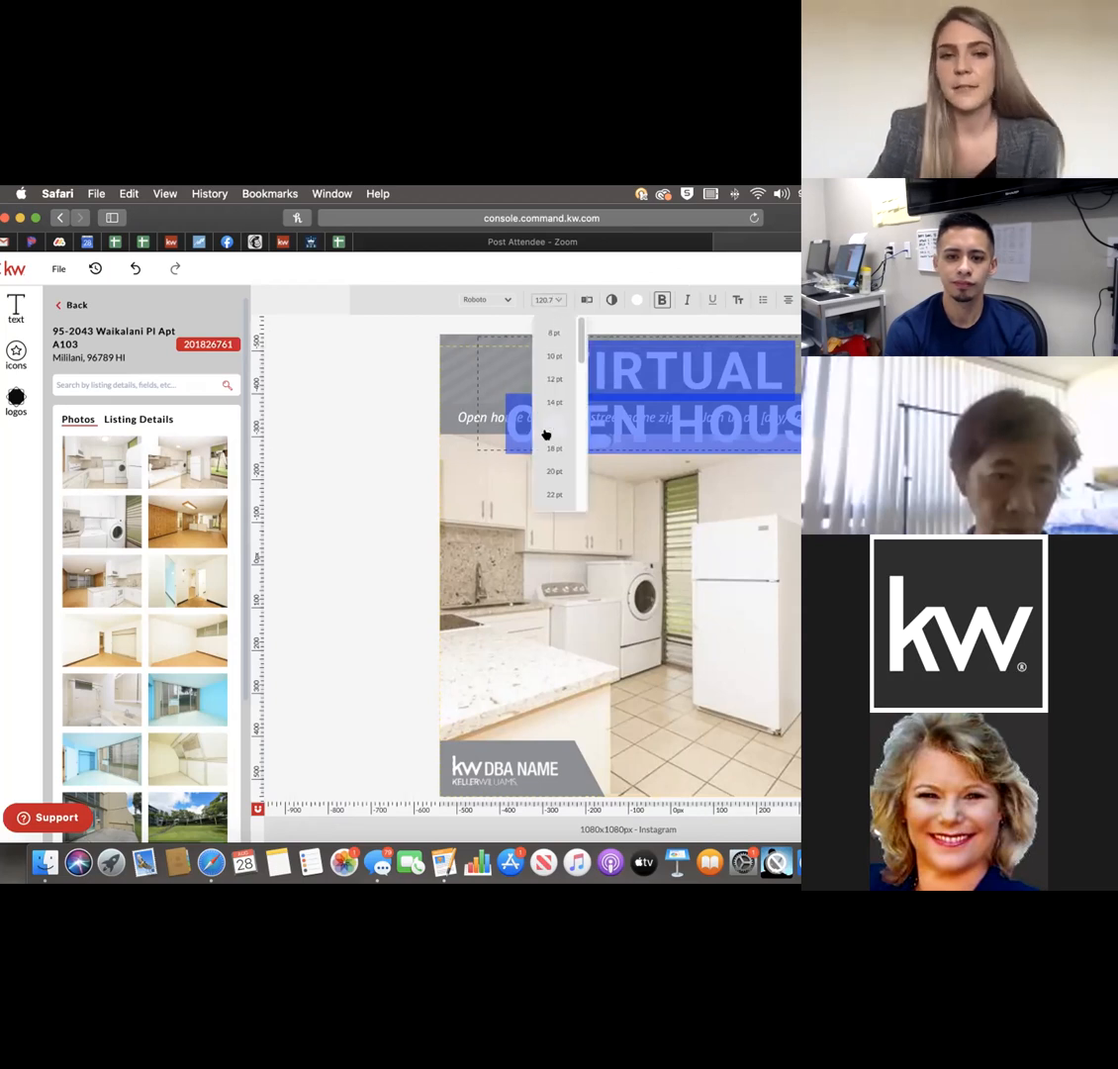
scroll(555, 433, down, 3)
scroll(555, 434, down, 5)
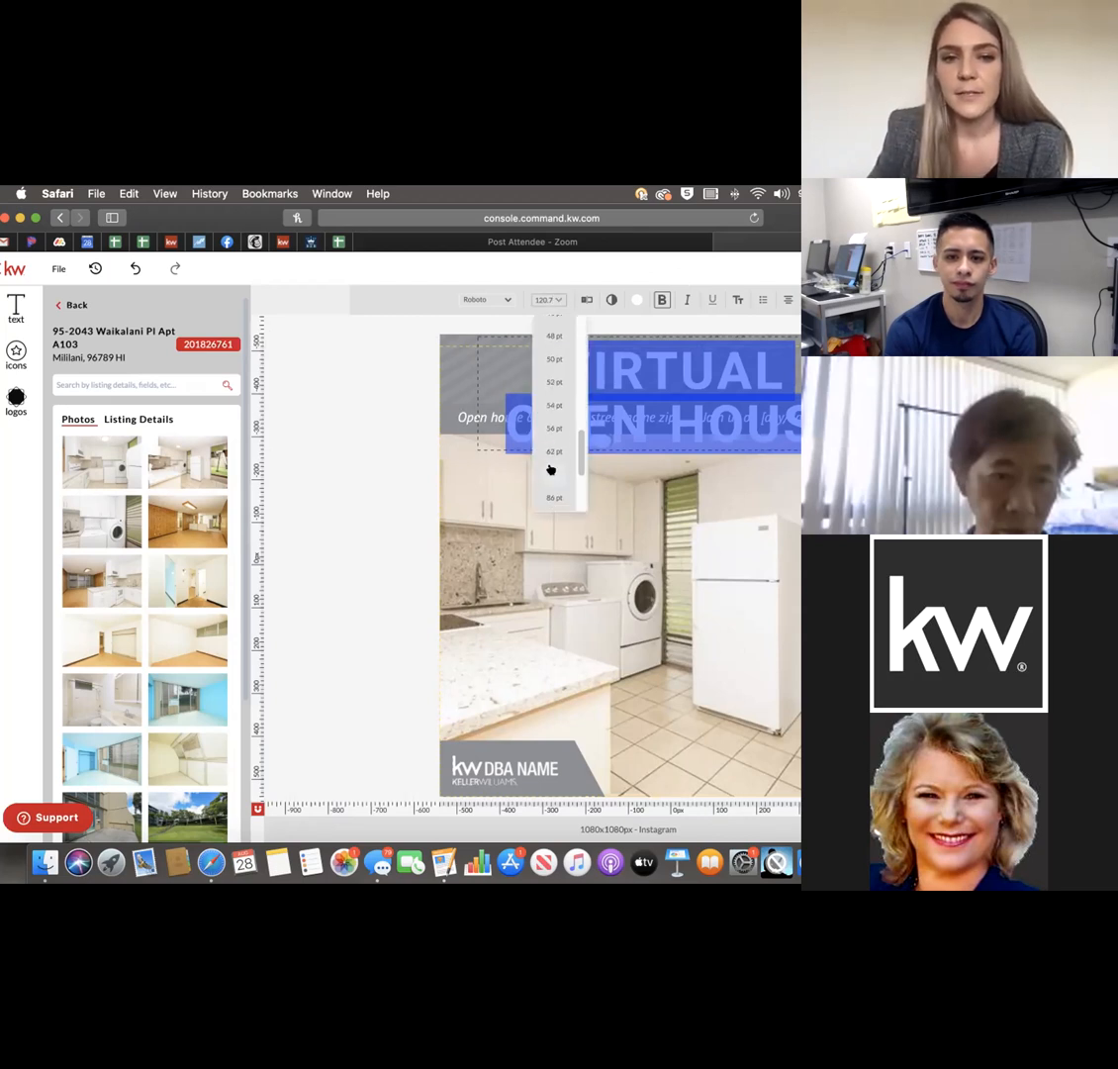
click(553, 467)
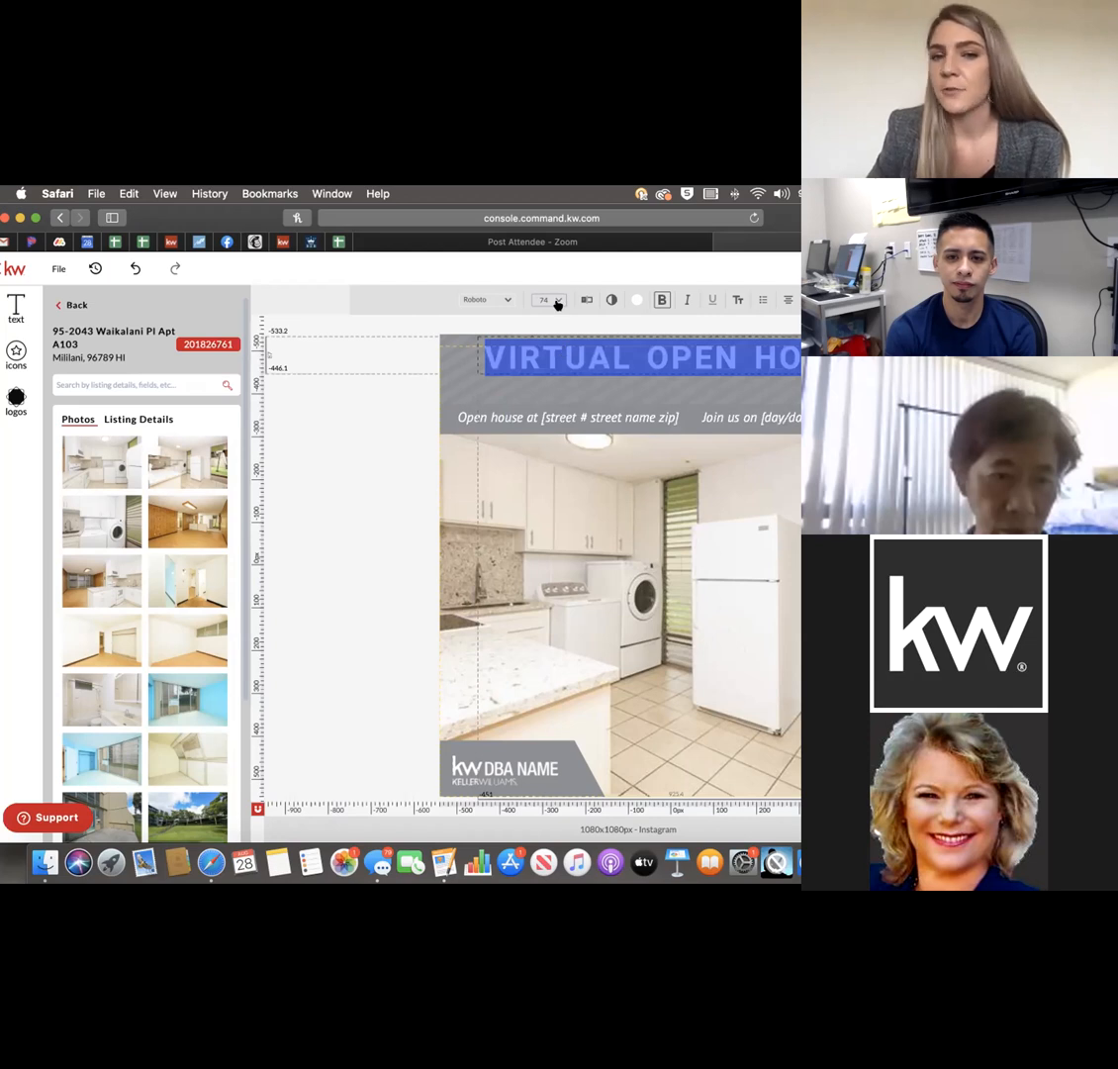
click(557, 305)
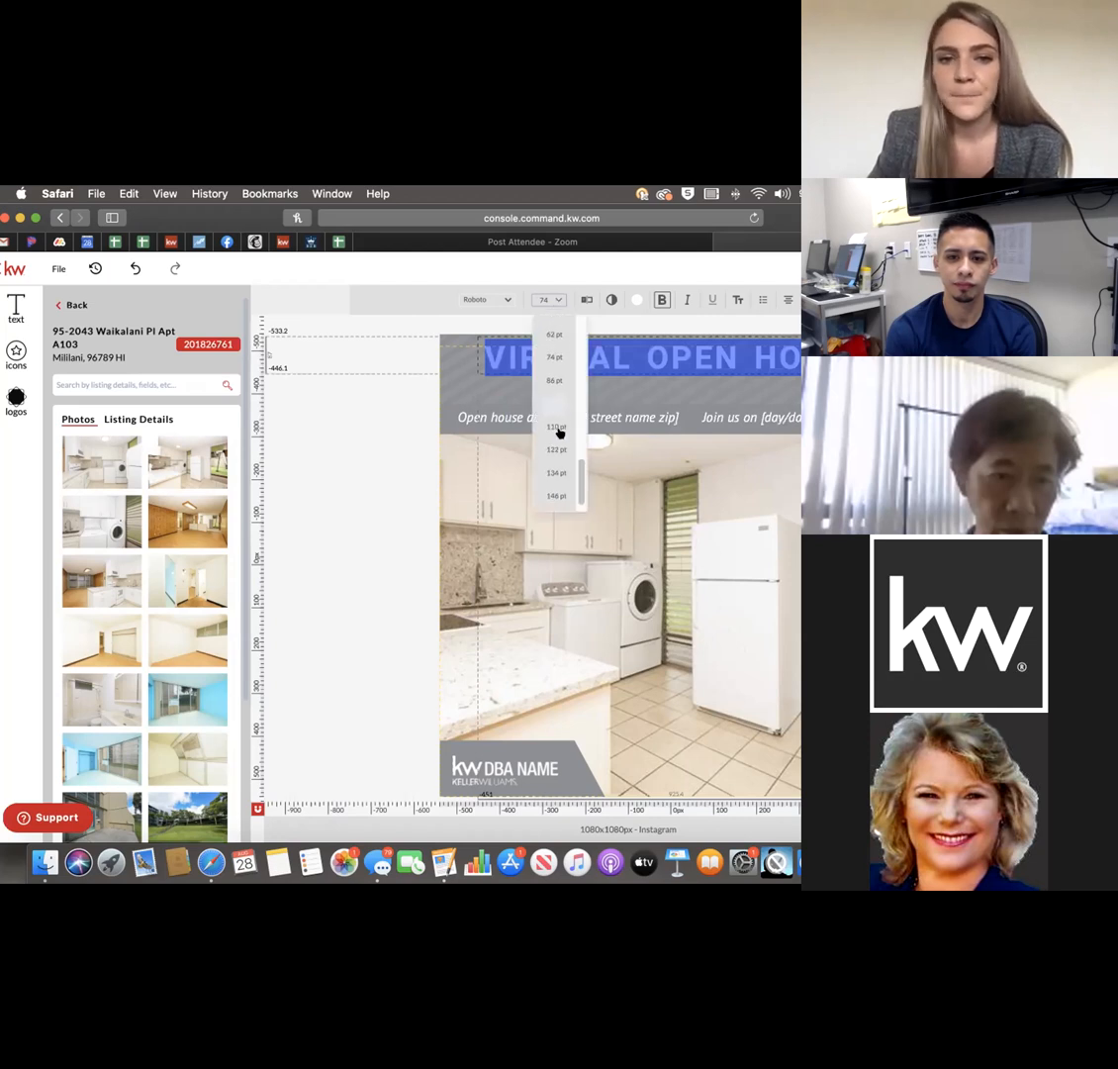
click(556, 400)
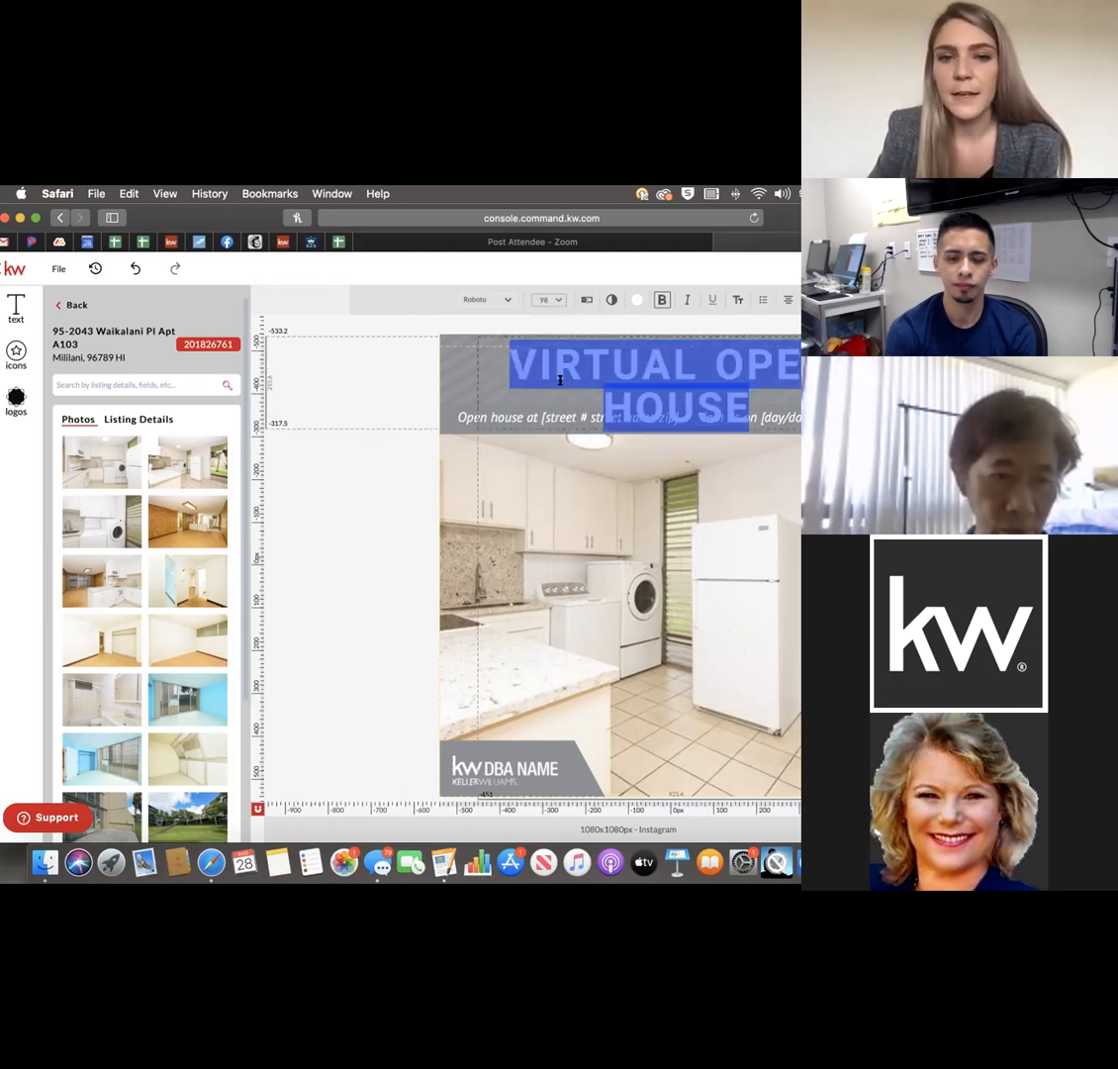
click(558, 300)
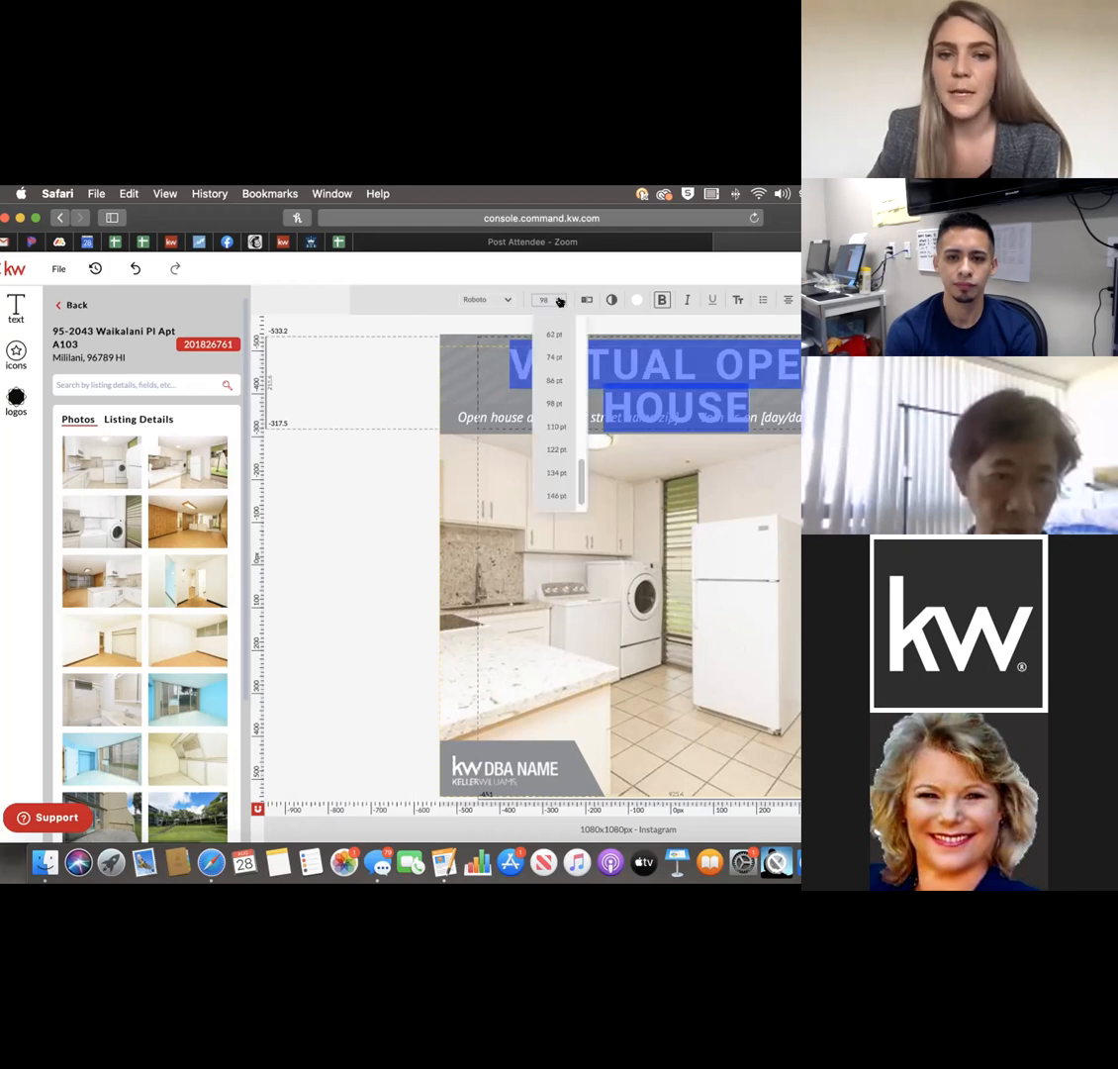
click(557, 381)
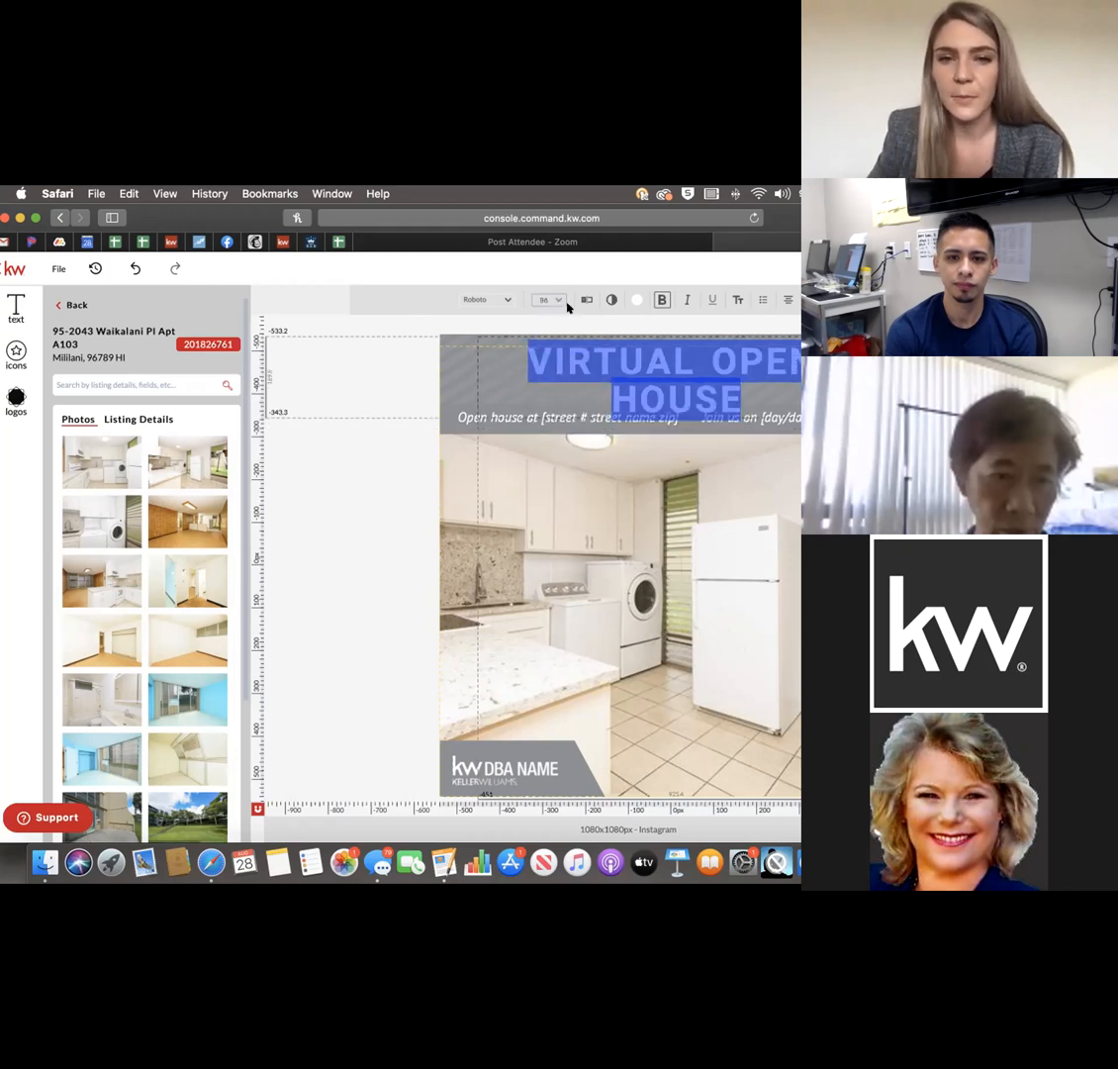
click(558, 300)
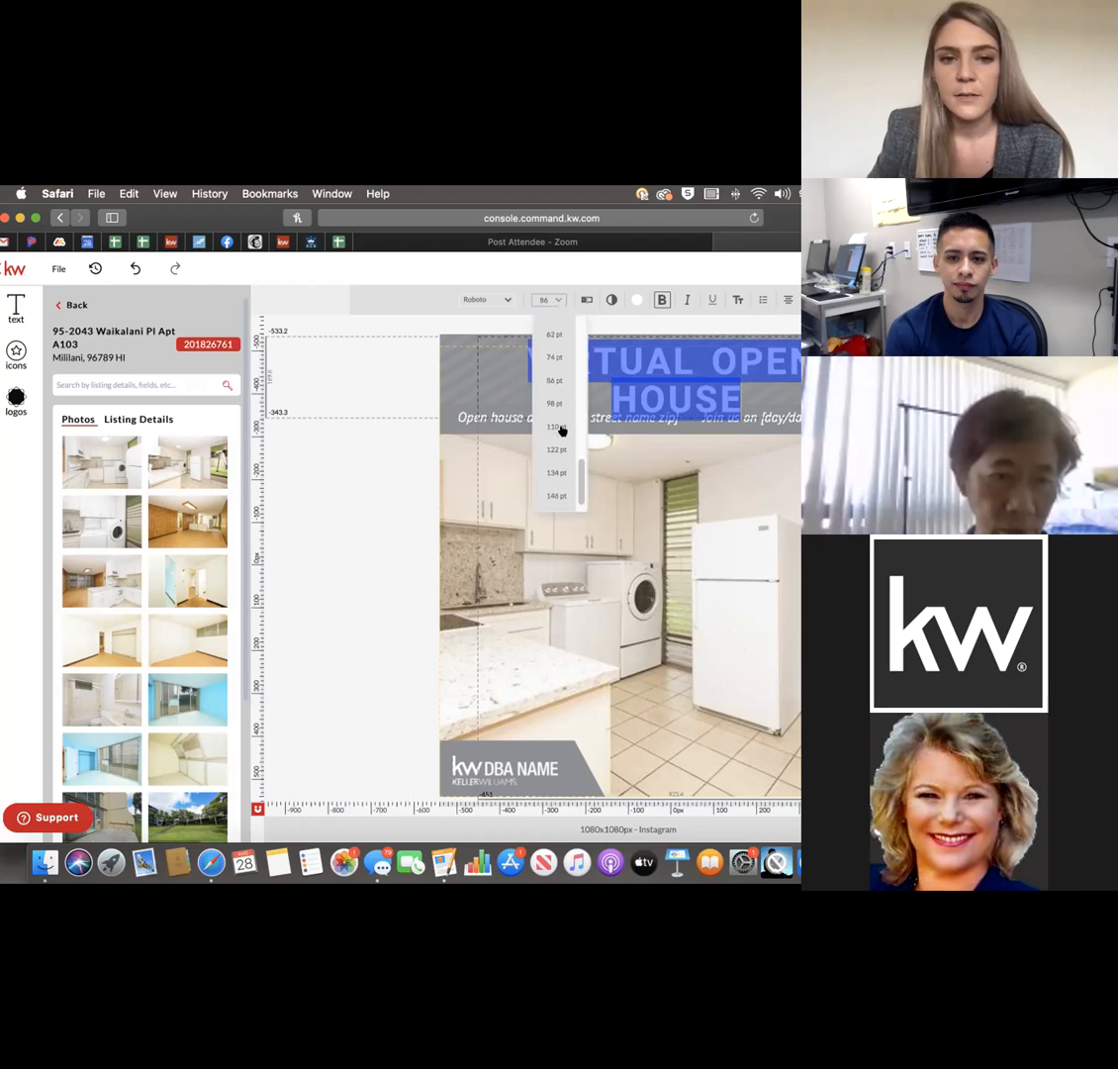
click(558, 360)
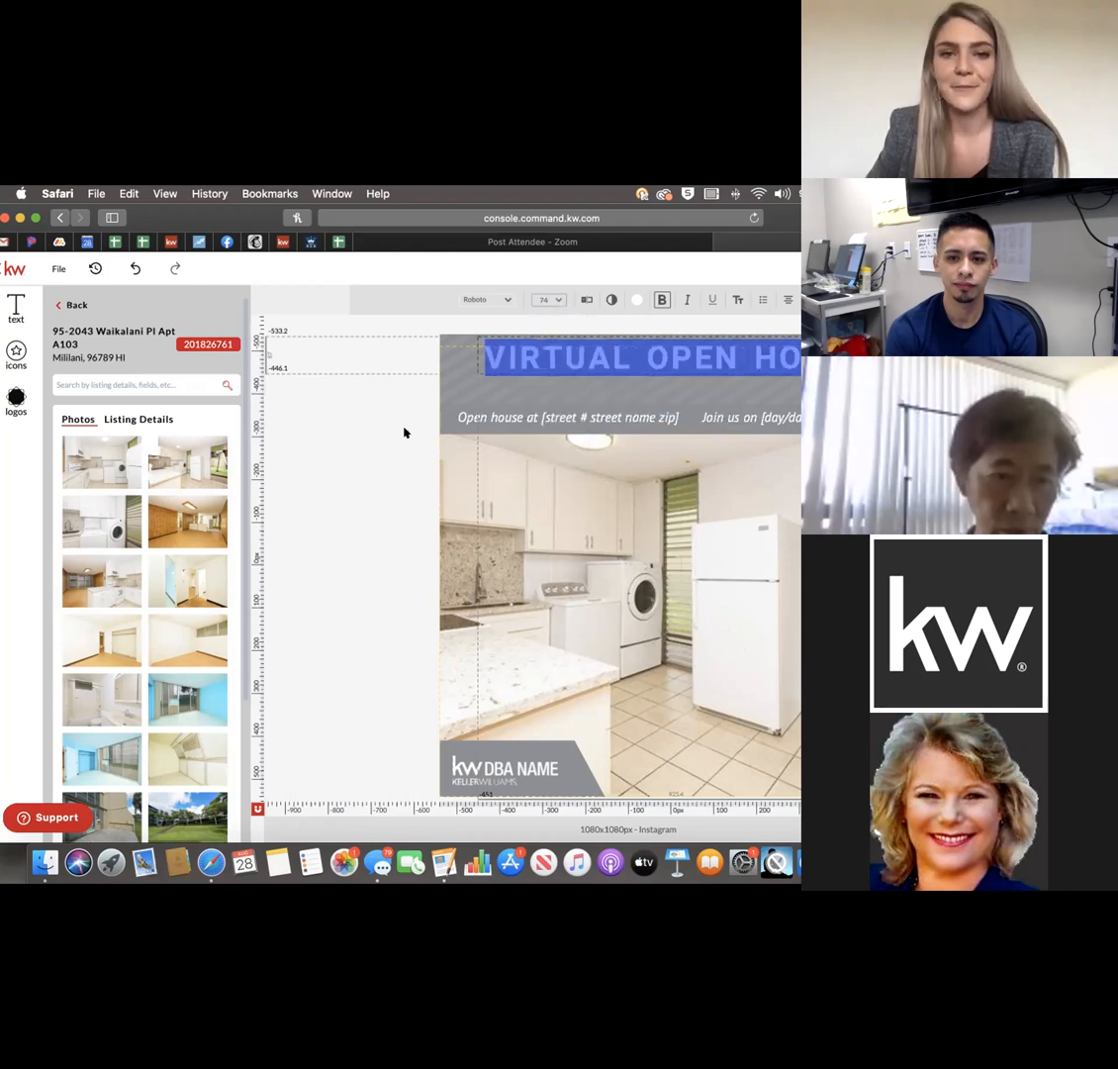
click(554, 358)
Move the heading left and enlarge it to about 82 pt on a single line.
drag(557, 368, 557, 389)
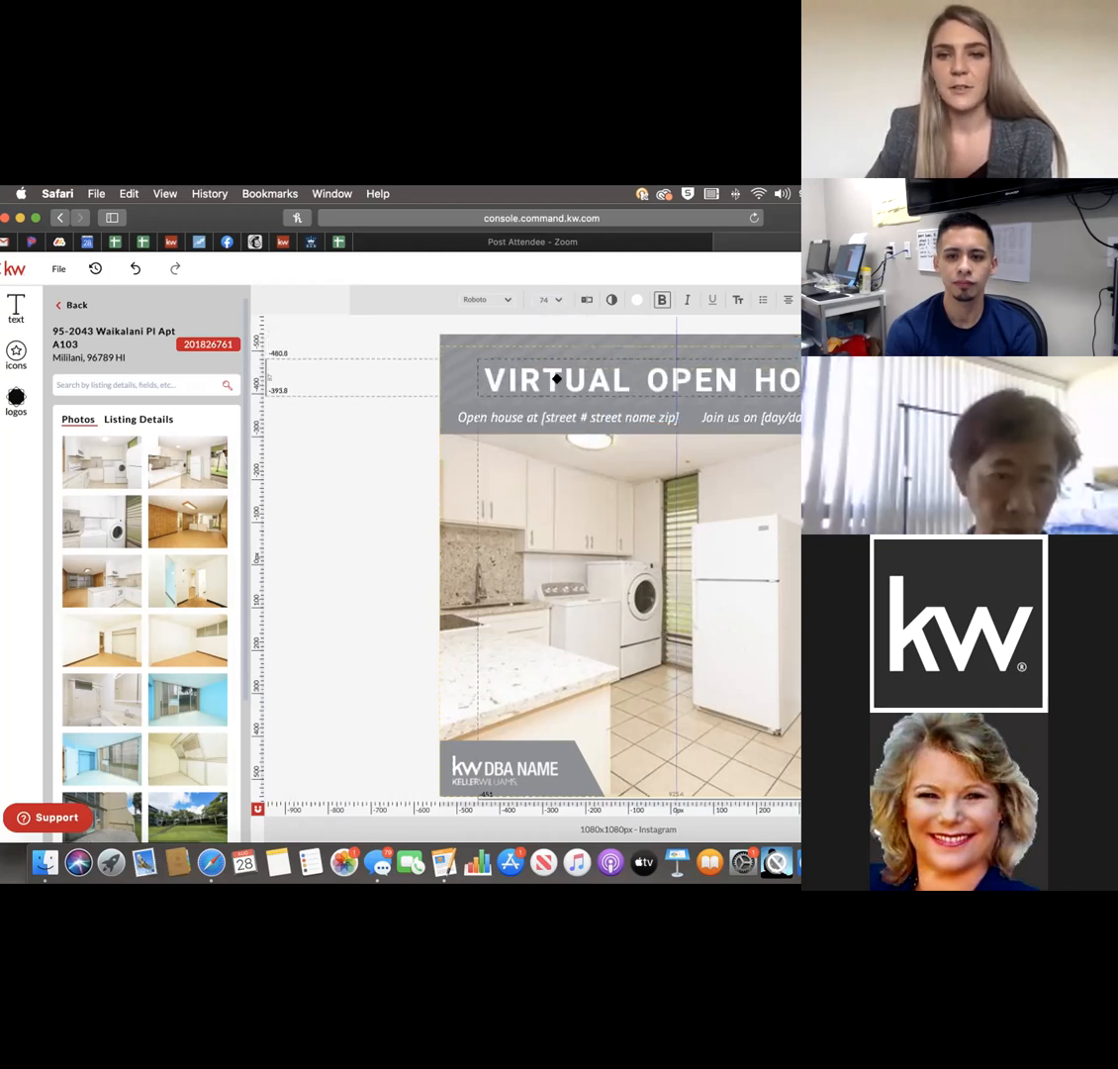
drag(477, 374, 428, 331)
mouse_move(570, 372)
mouse_down()
mouse_move(605, 369)
mouse_move(589, 375)
mouse_up()
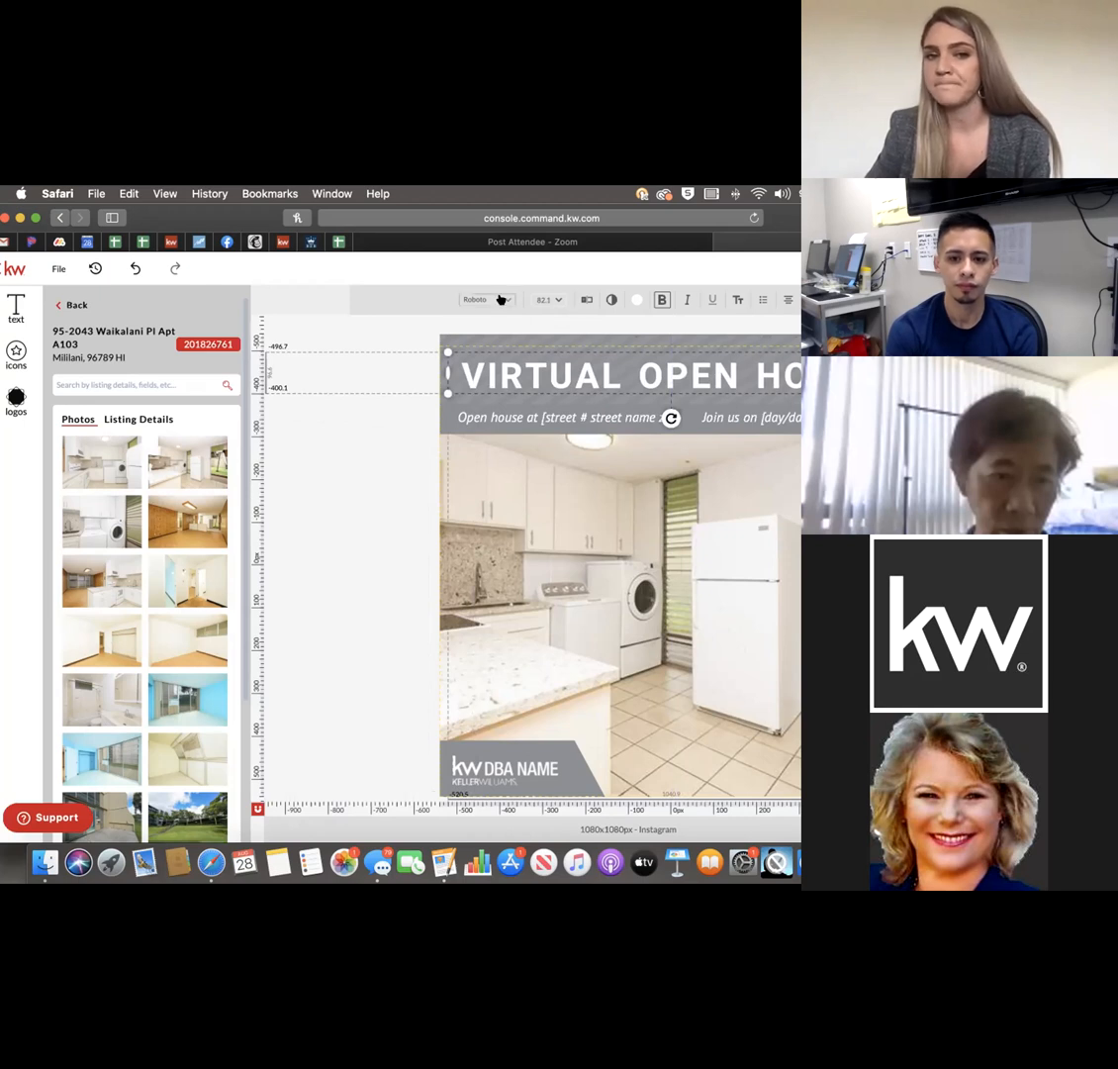
click(488, 299)
scroll(323, 623, down, 2)
scroll(325, 623, down, 8)
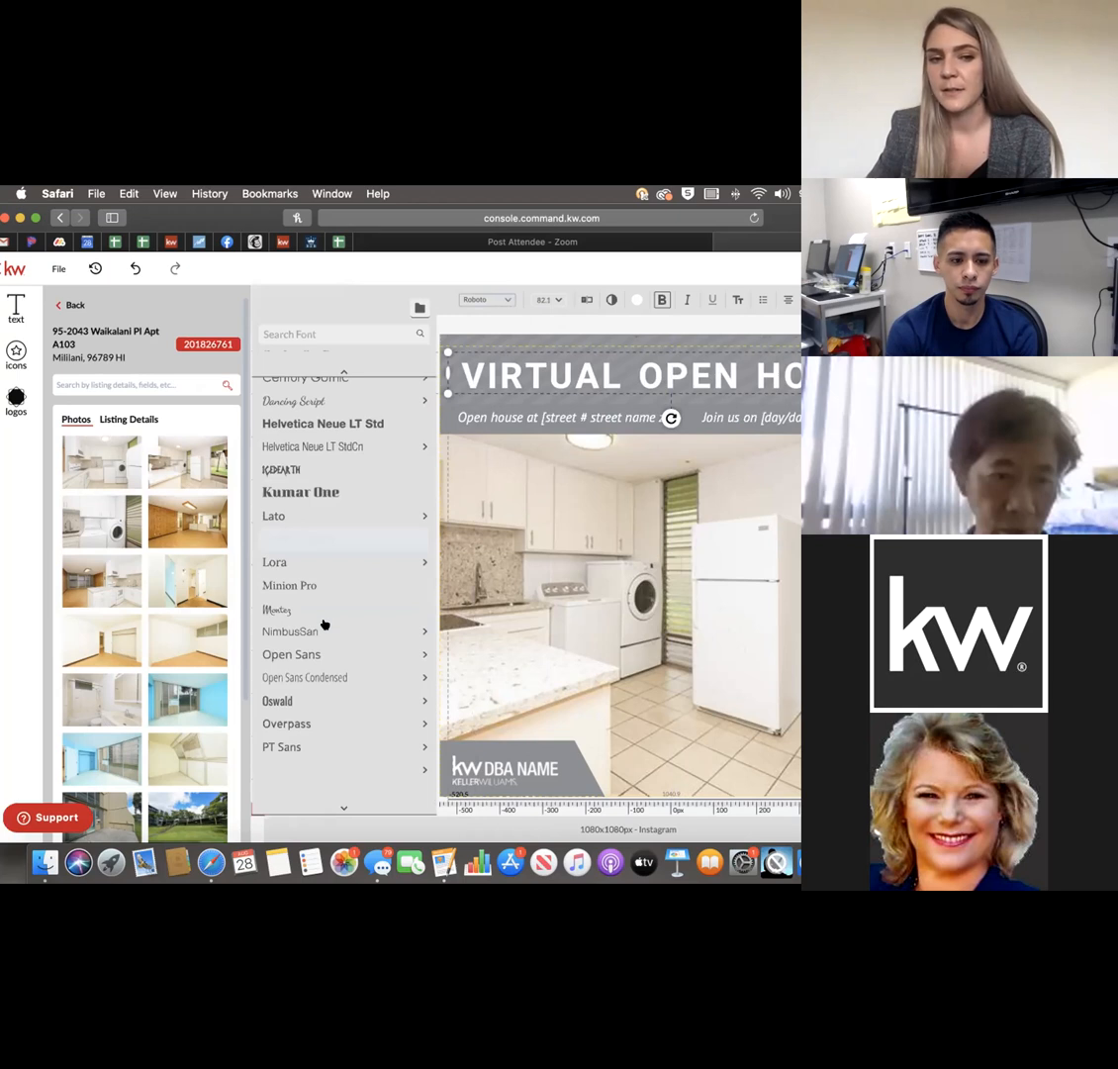
scroll(324, 624, down, 6)
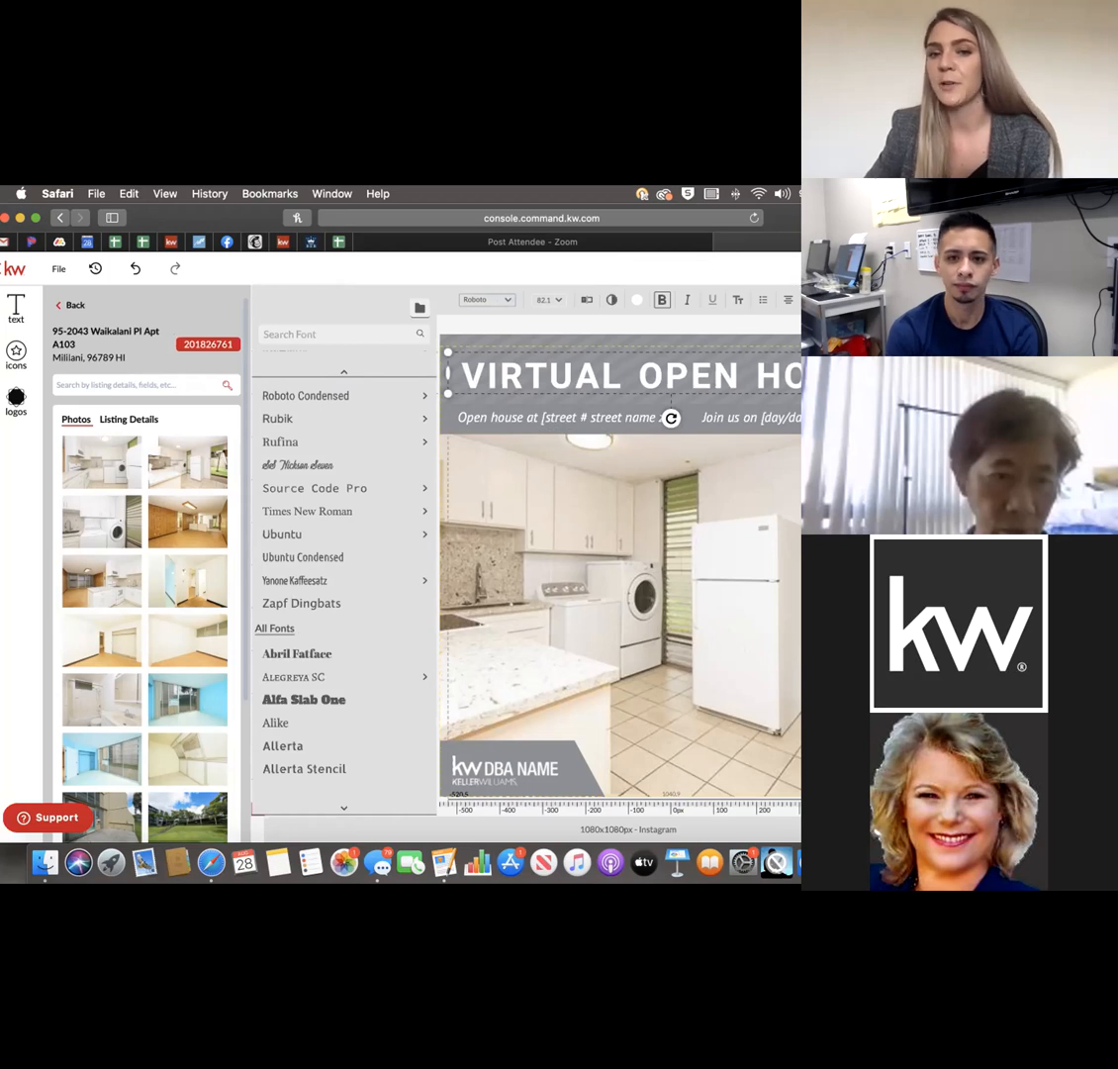
click(507, 300)
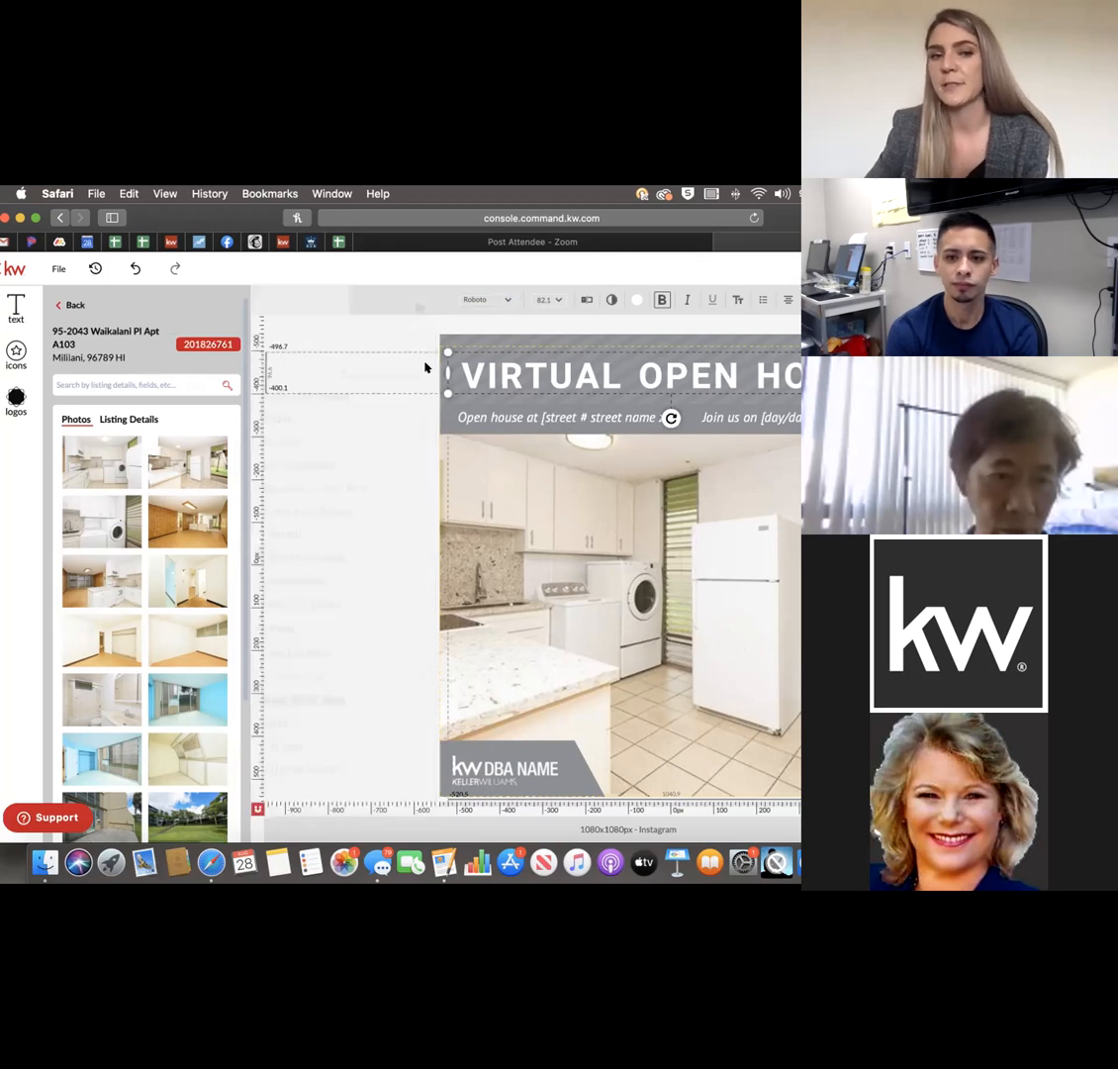
click(534, 416)
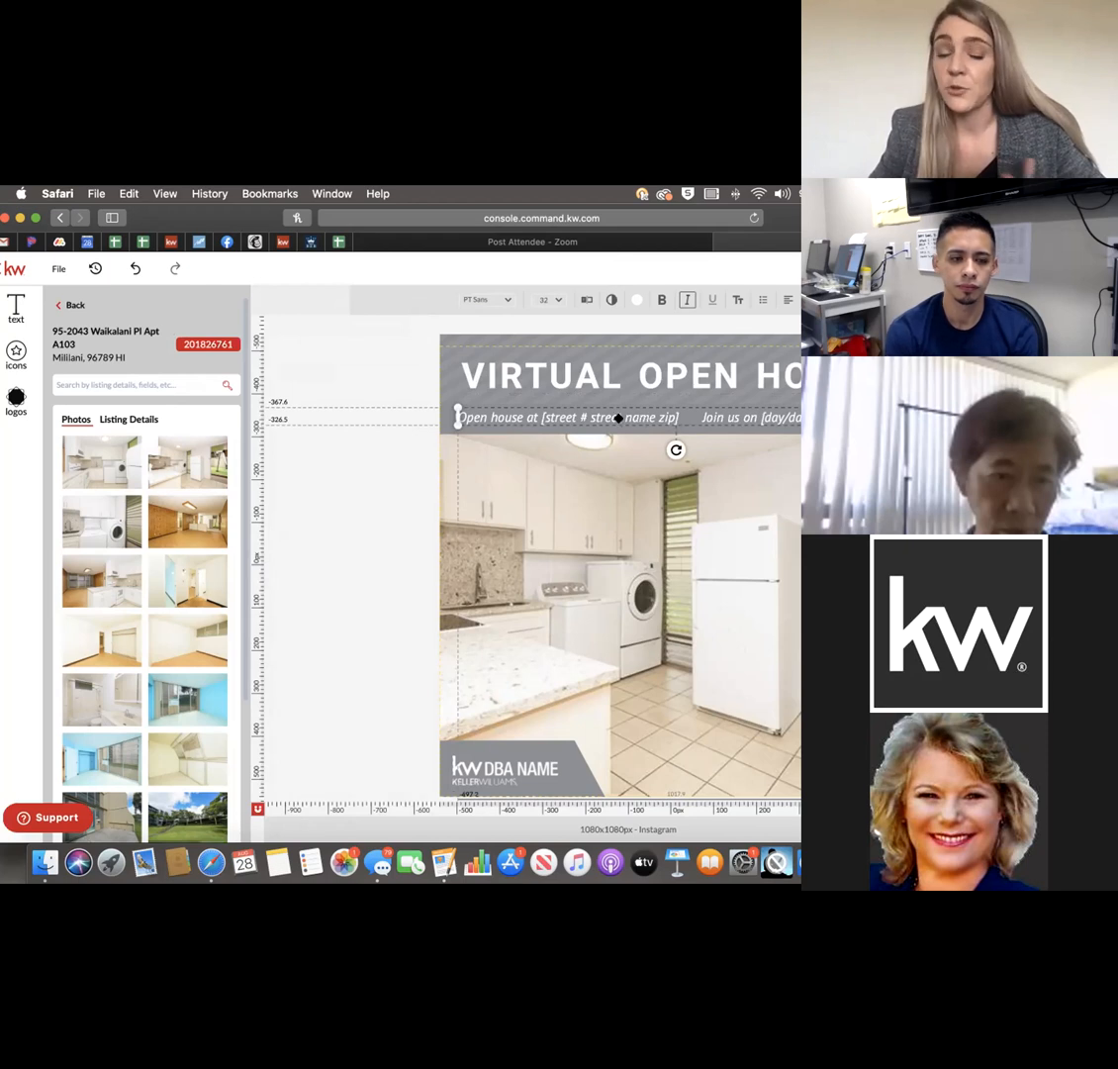
click(19, 311)
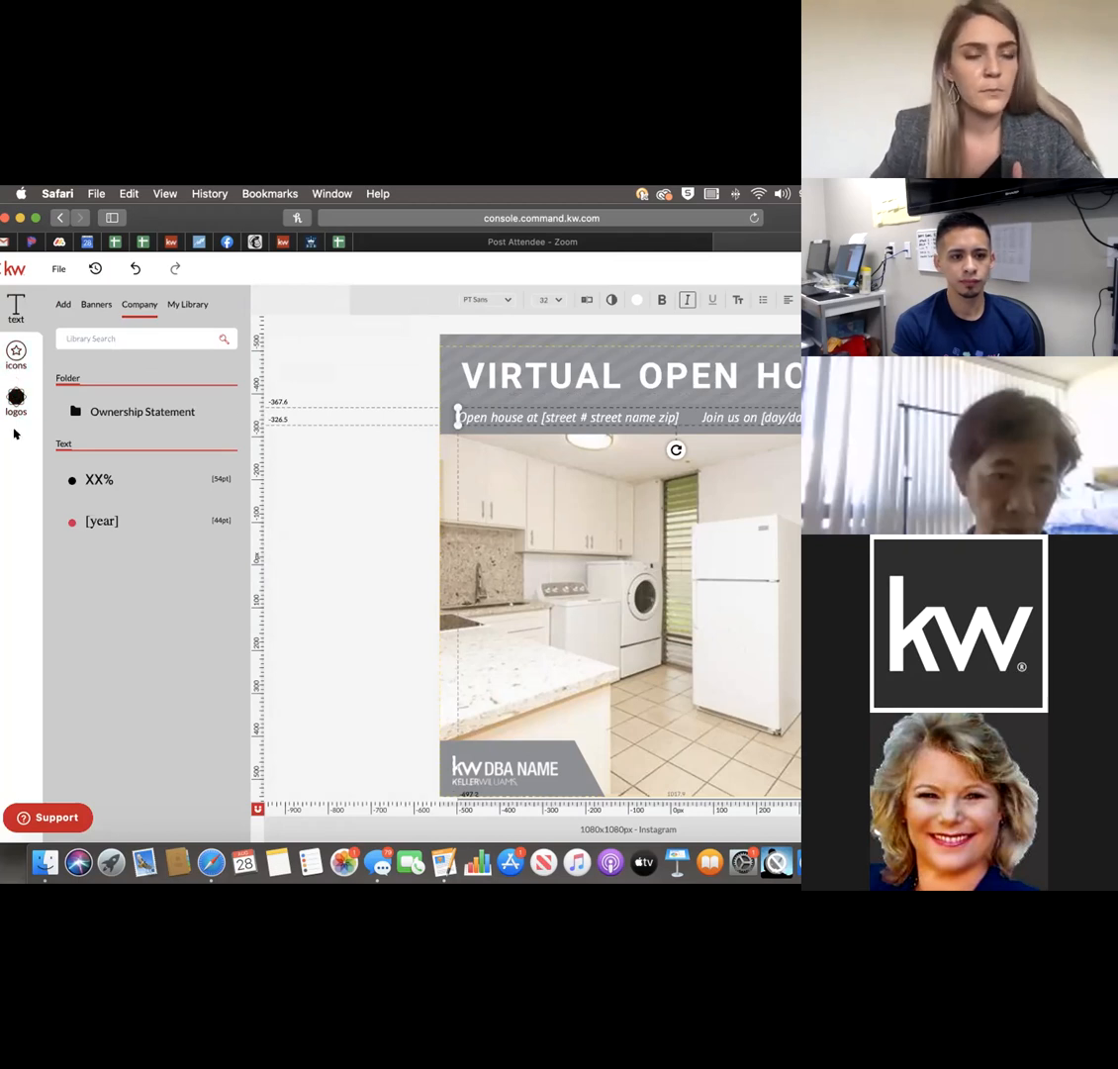
click(98, 309)
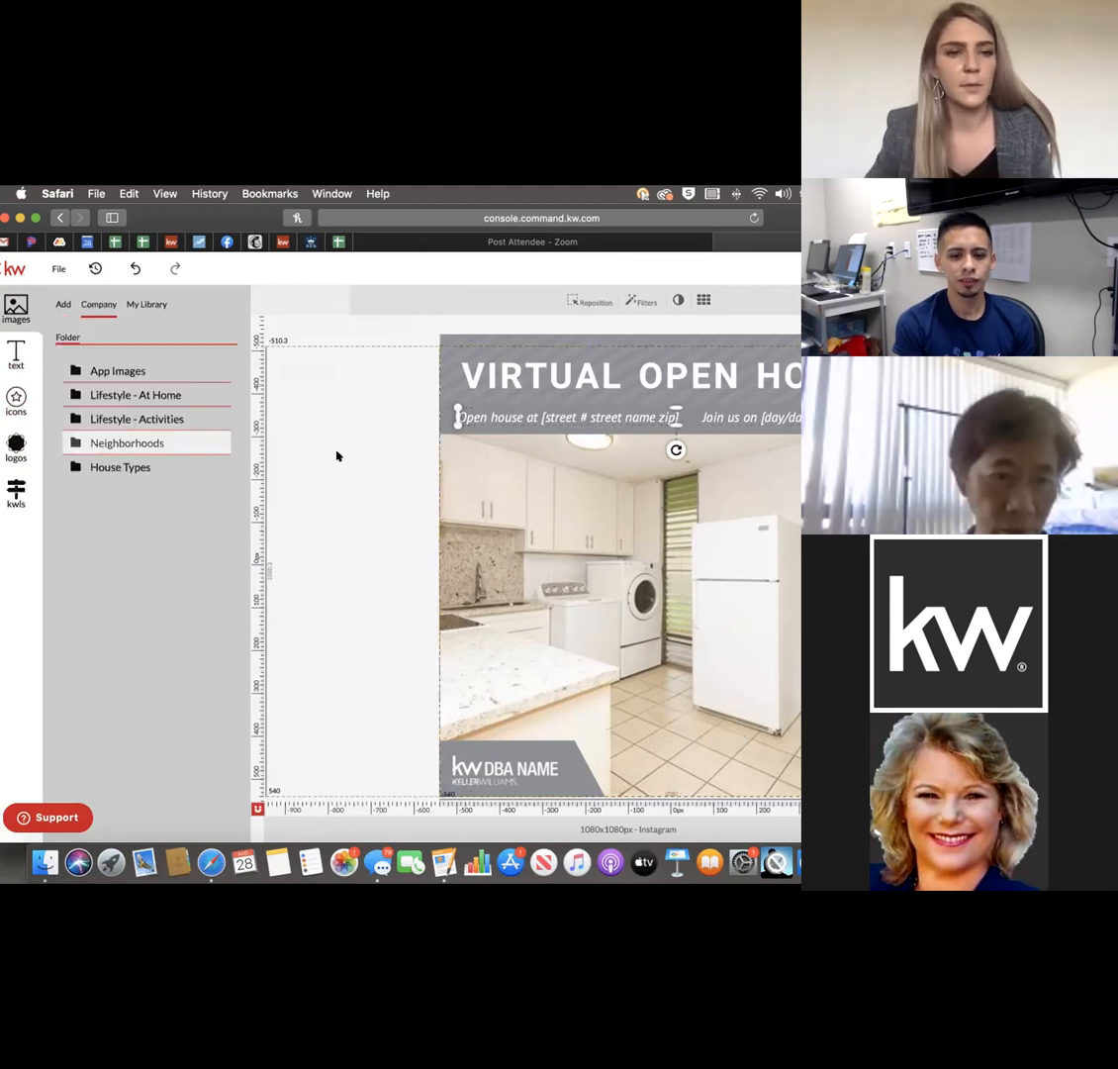
click(16, 490)
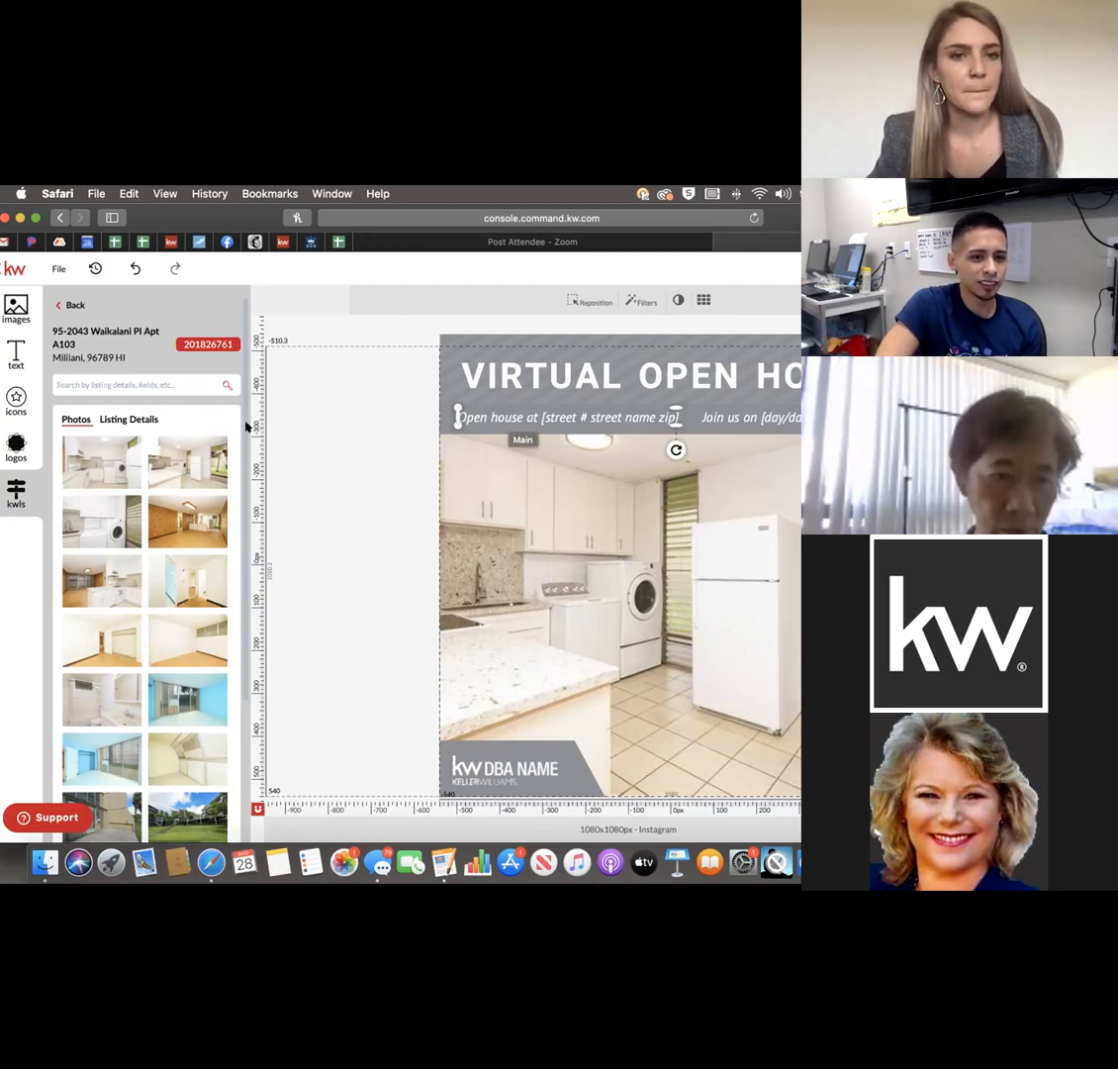
Reopen the chosen listing from the search results and scroll through its prices, dates, year built and living area.
scroll(230, 479, down, 5)
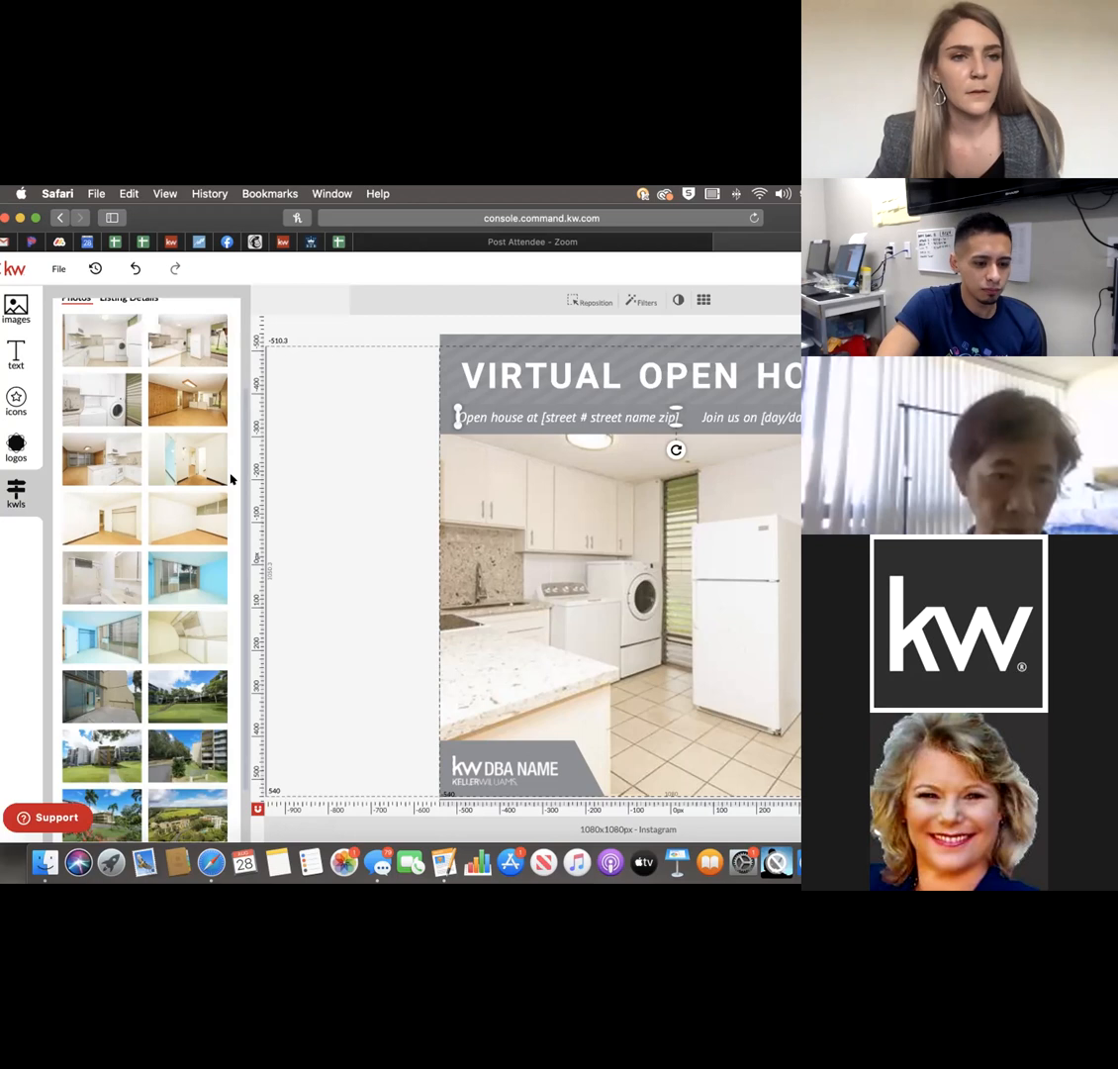
scroll(226, 471, up, 5)
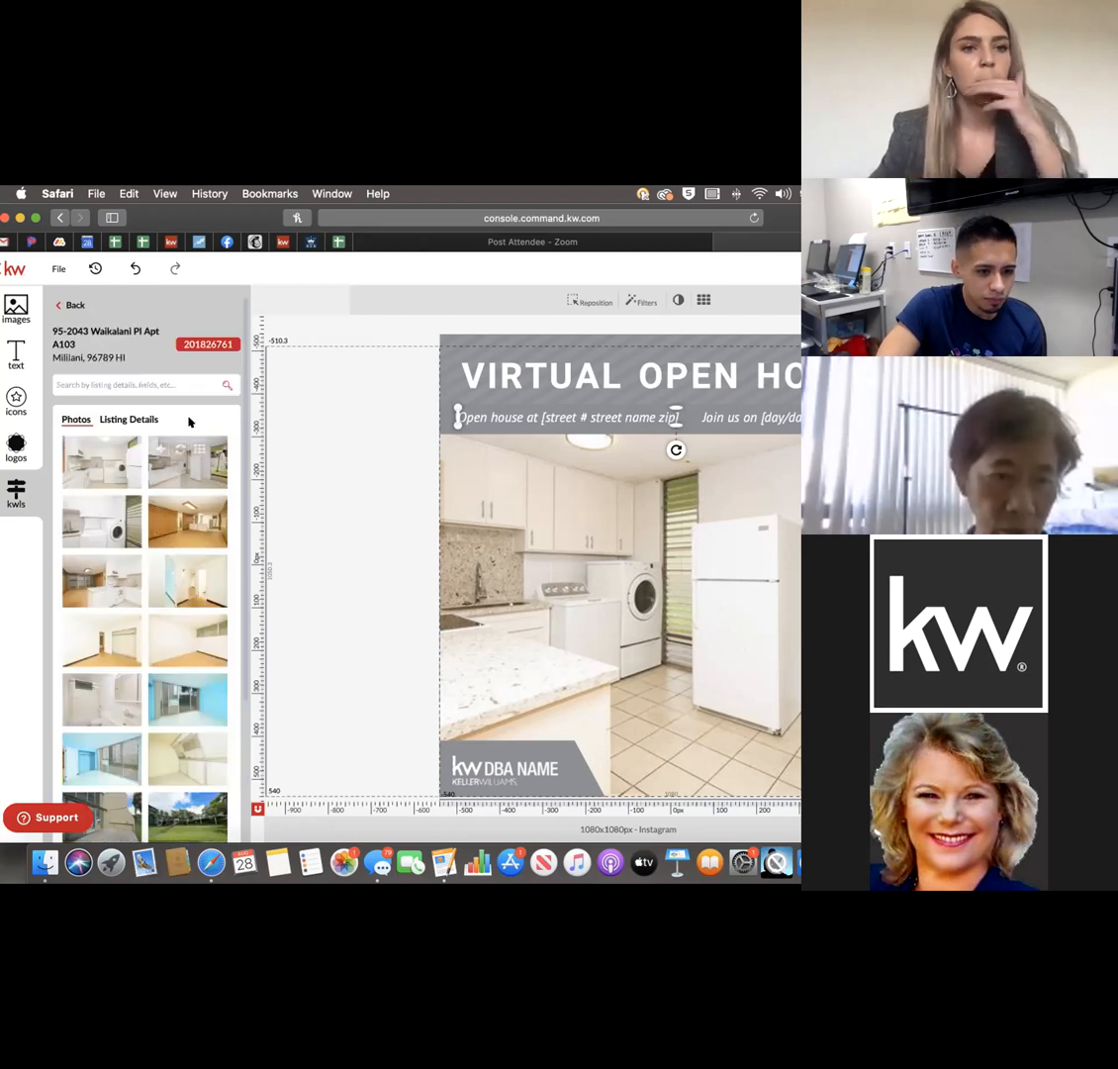
click(71, 308)
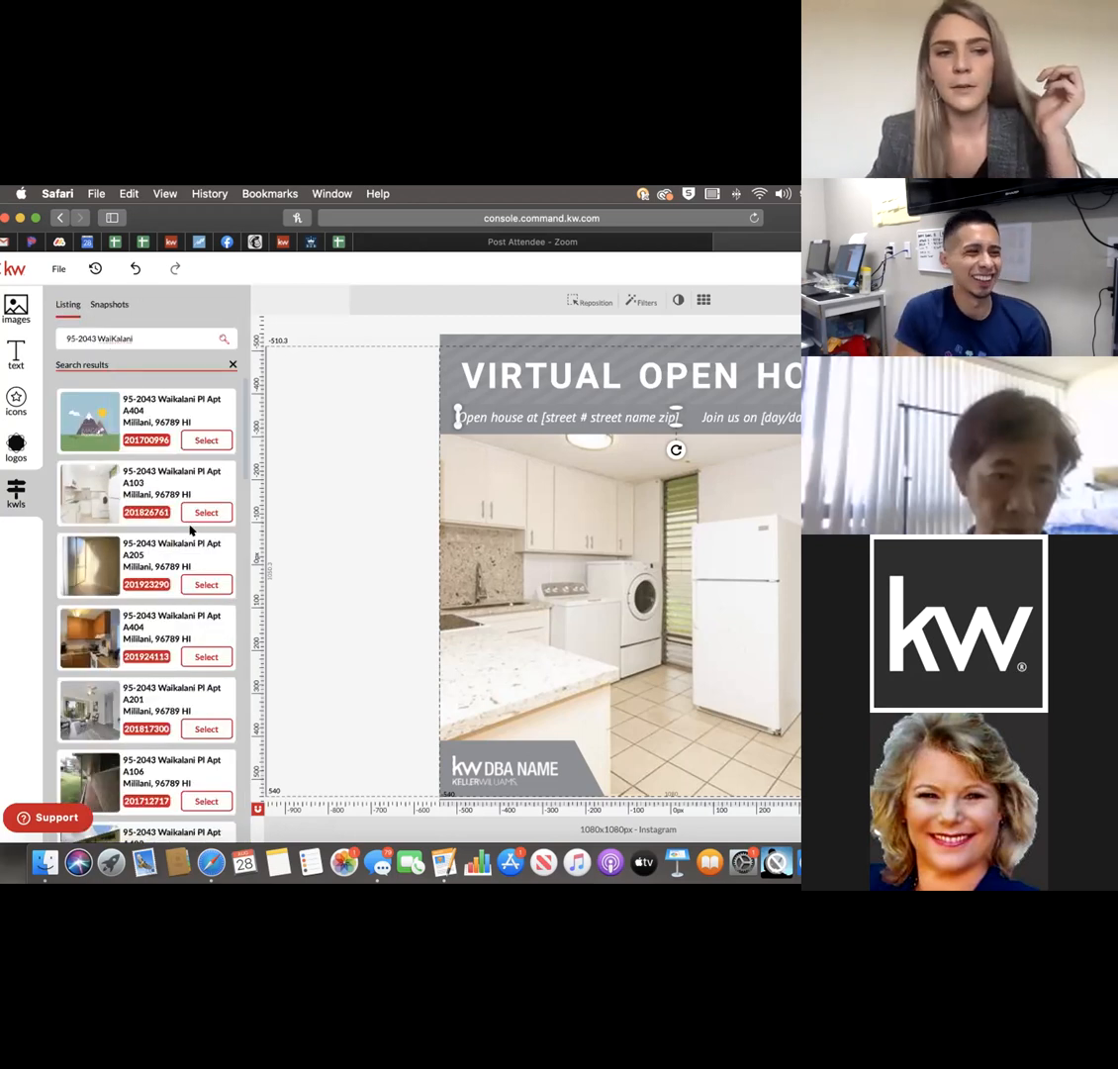
click(203, 512)
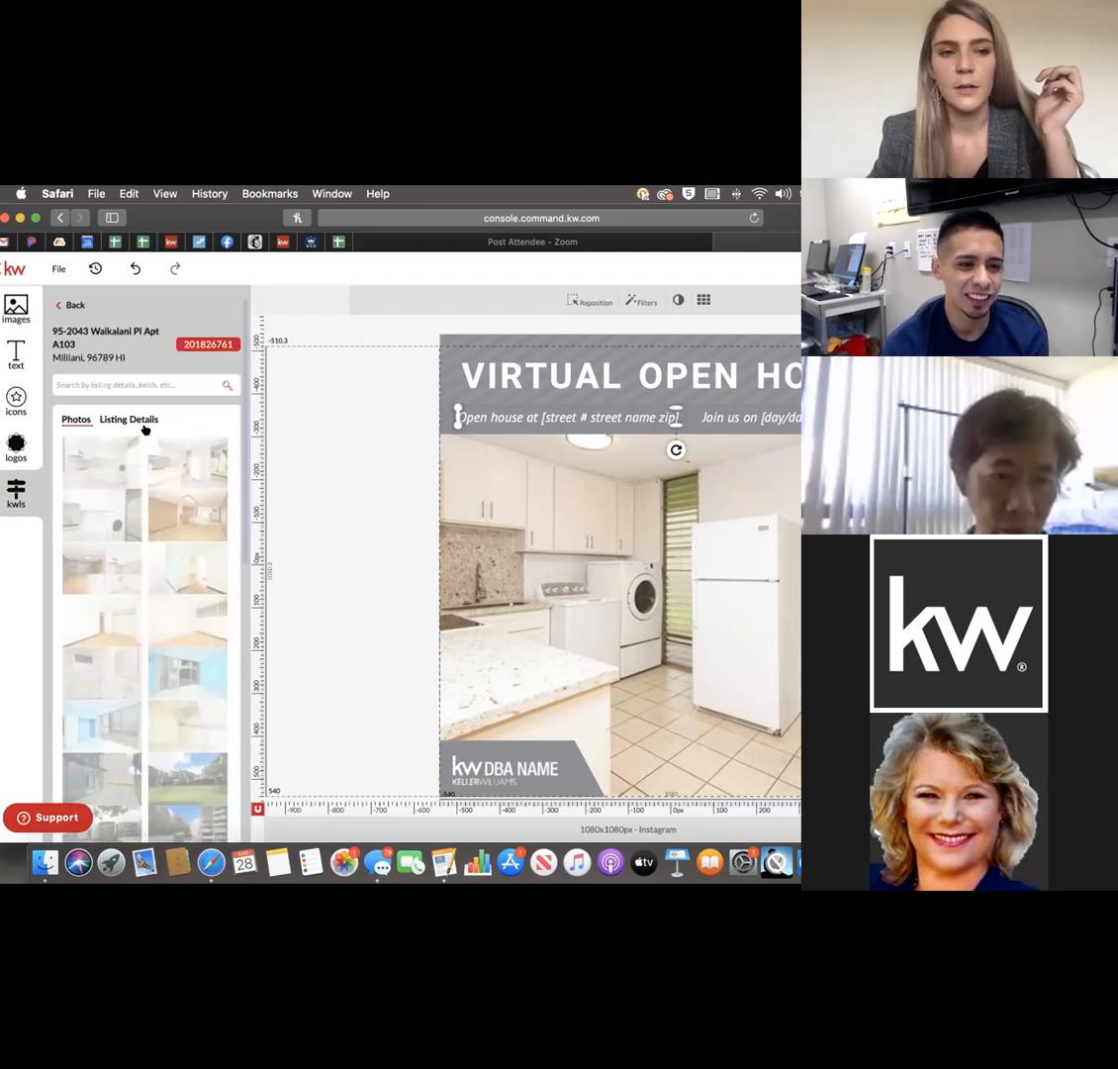
click(138, 406)
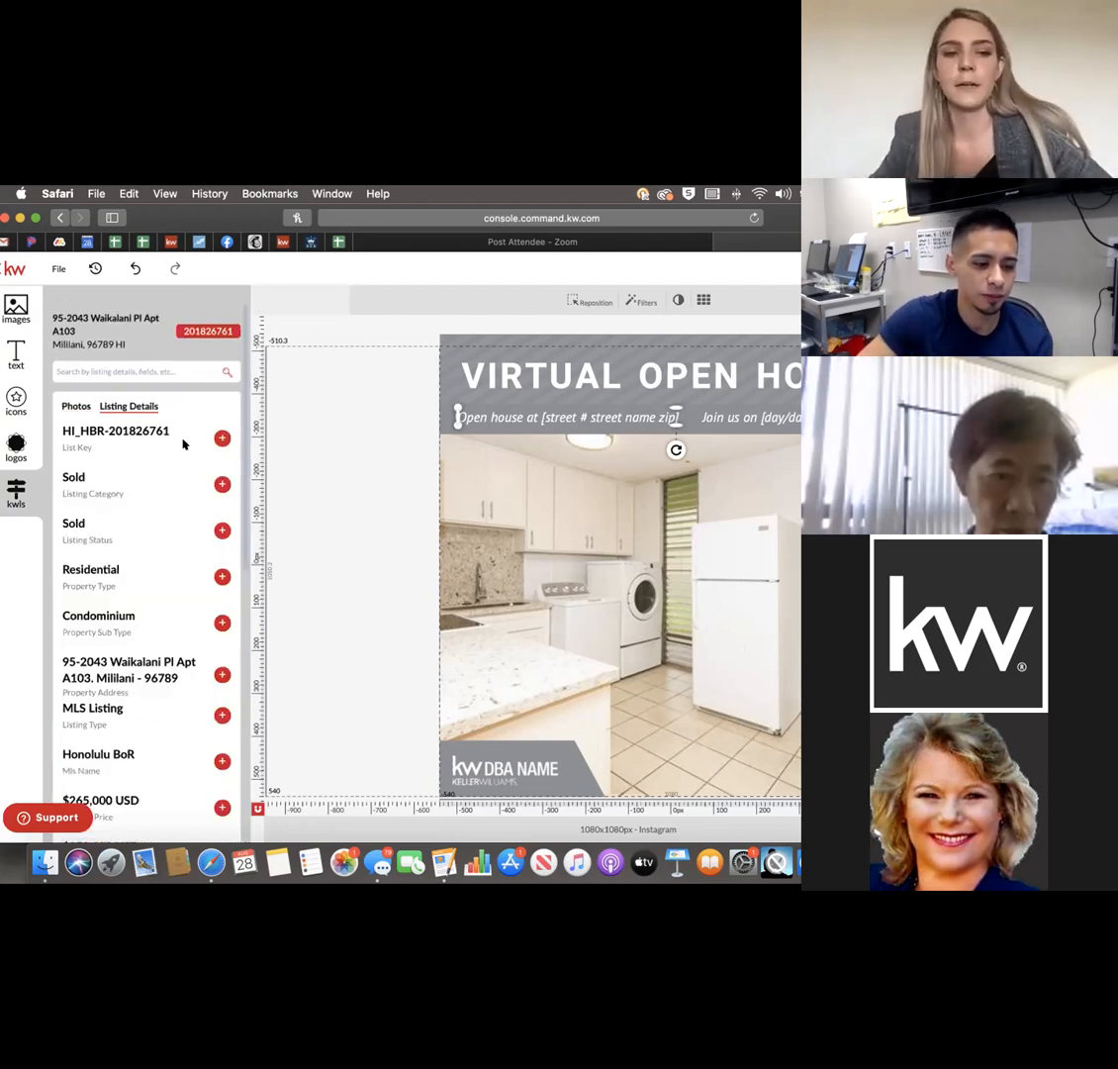
click(76, 403)
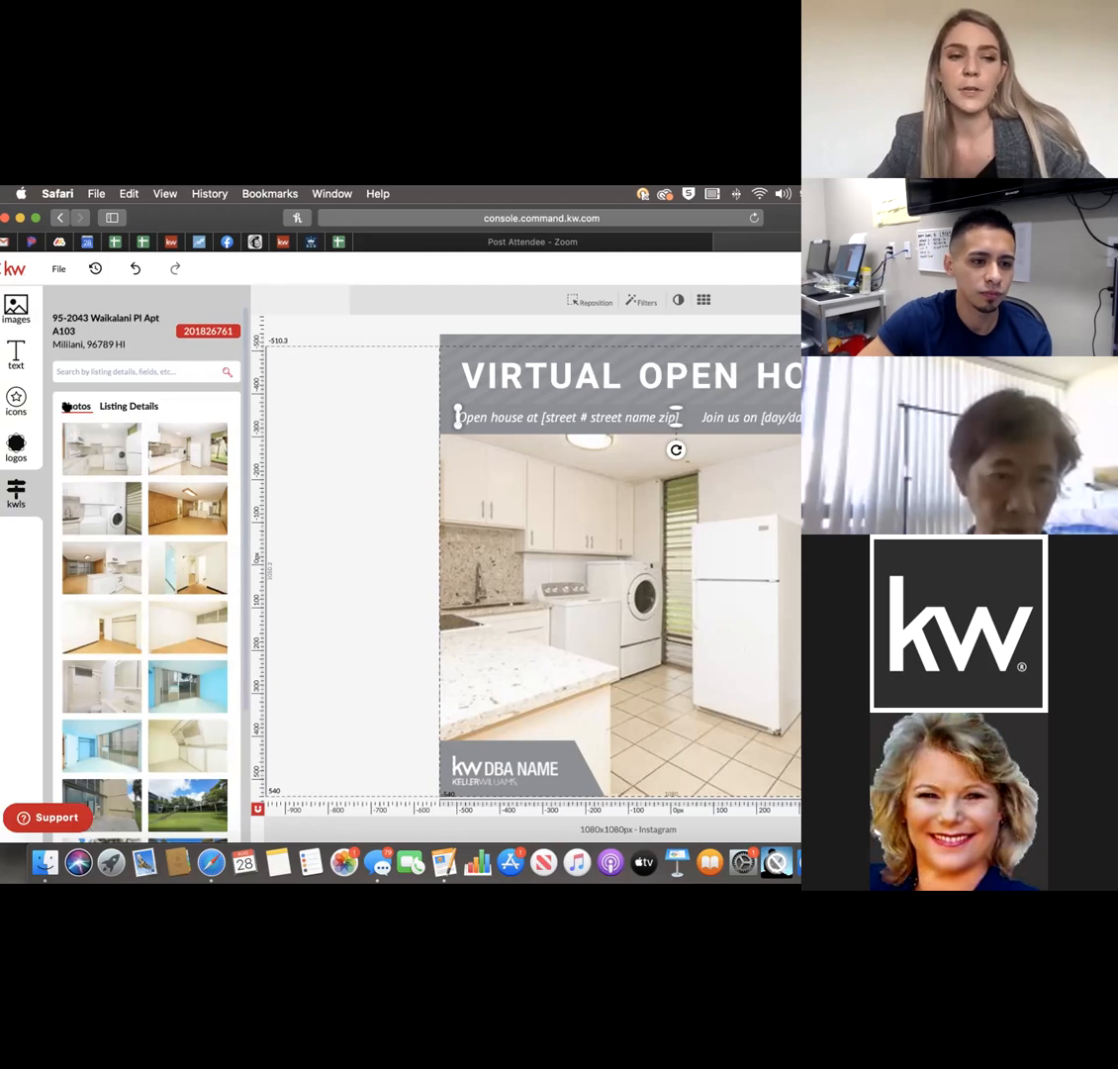
click(133, 408)
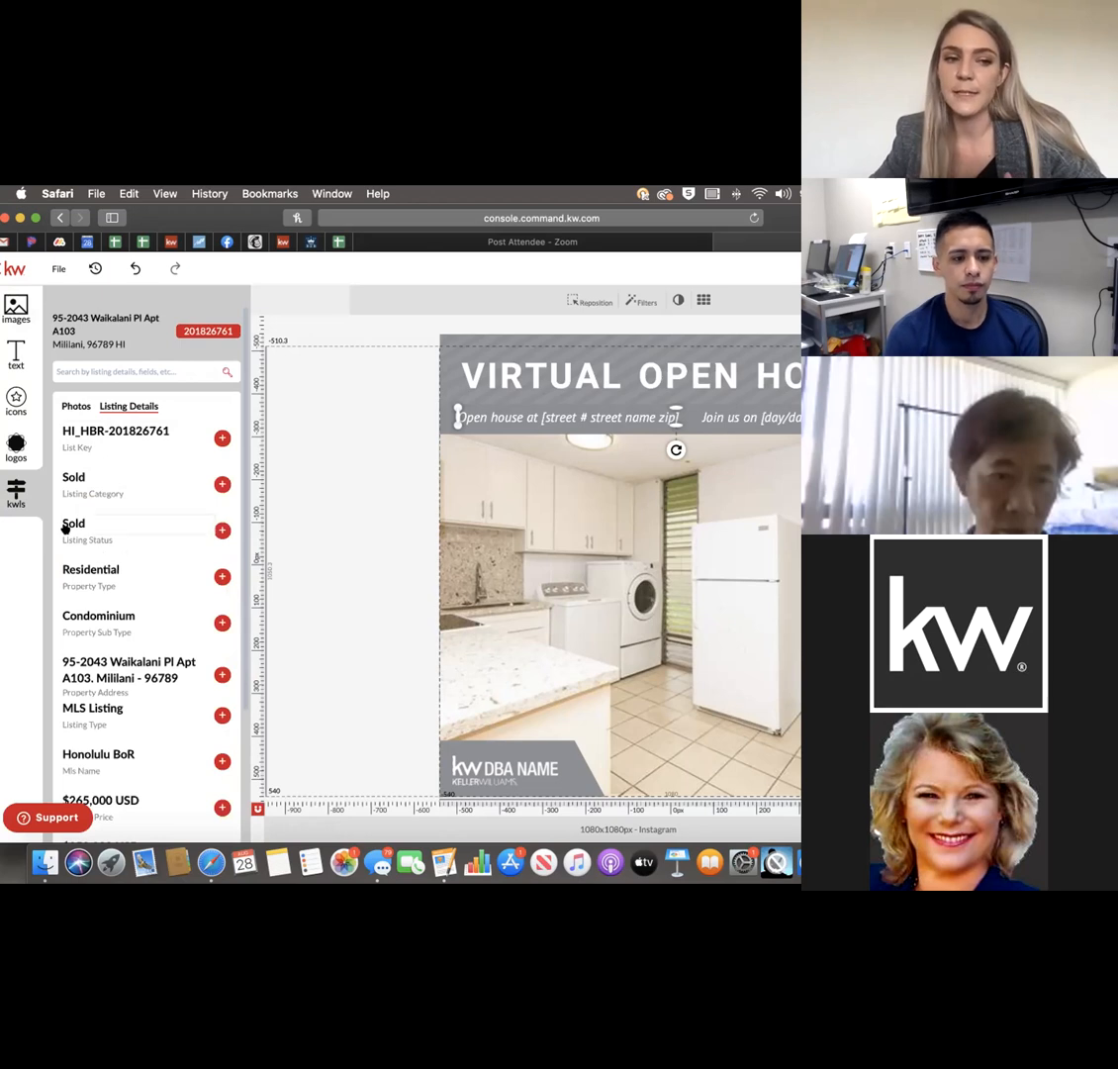
scroll(129, 560, down, 3)
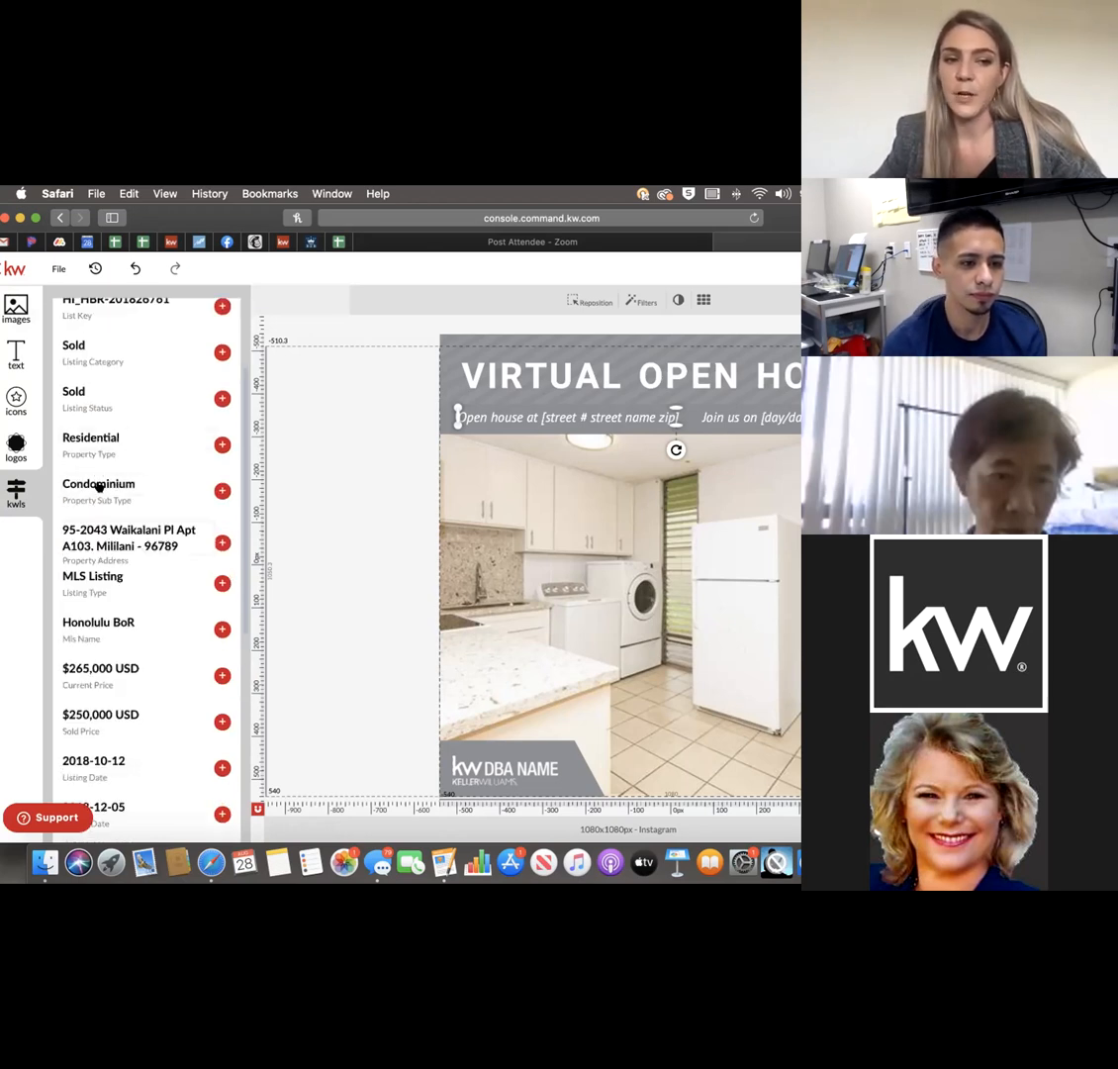
scroll(103, 608, down, 3)
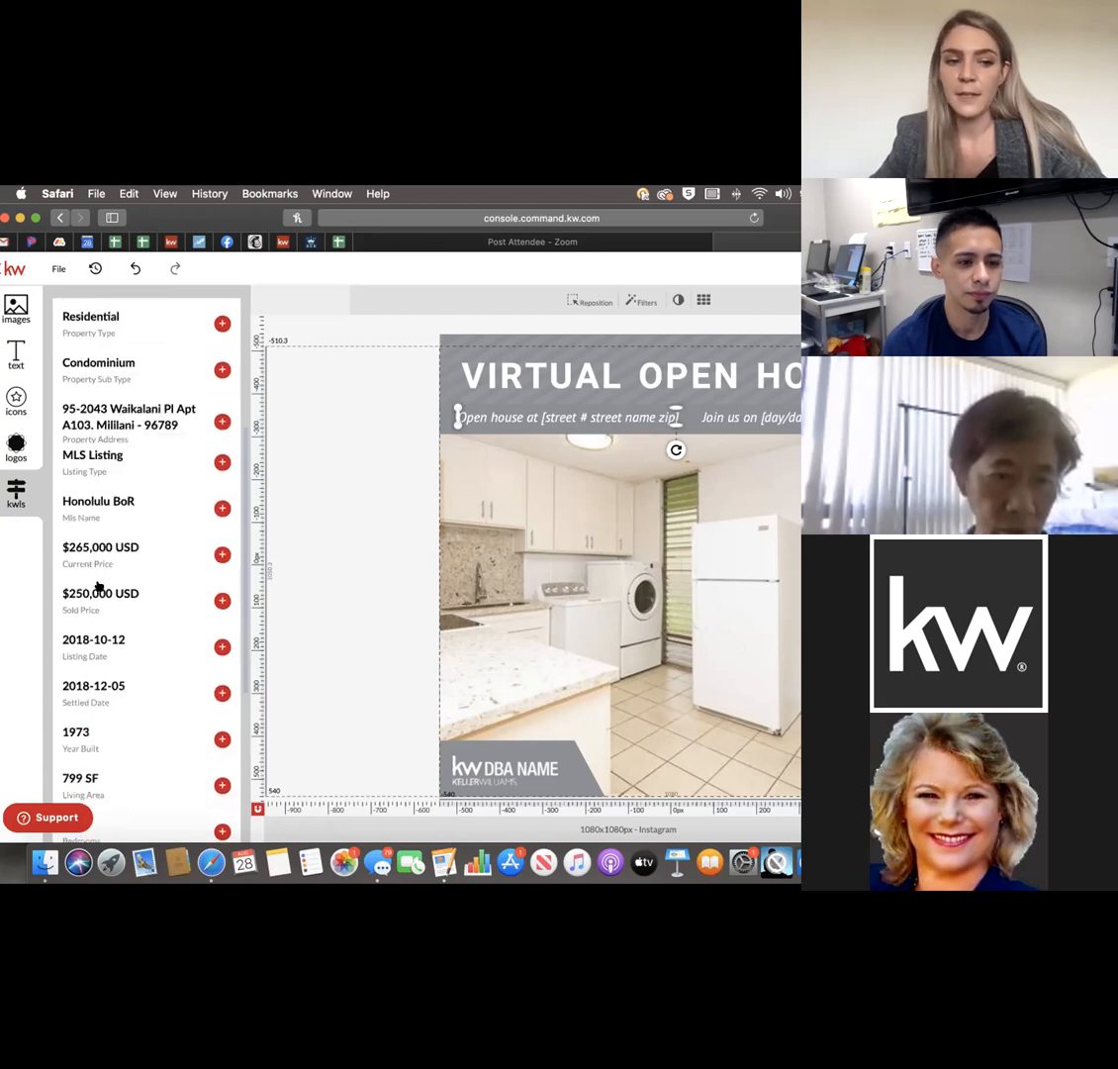
scroll(109, 704, down, 7)
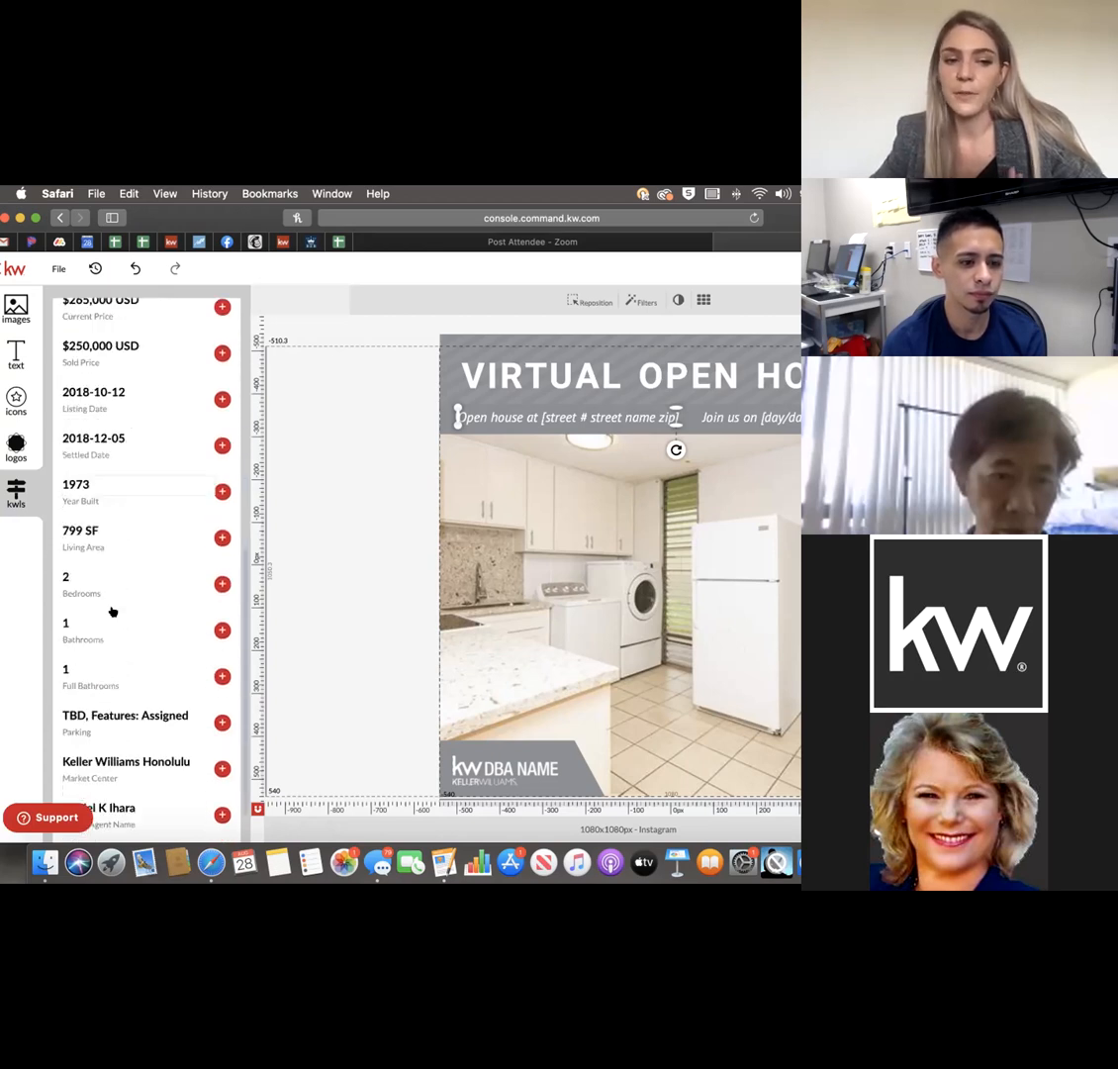
scroll(116, 624, up, 7)
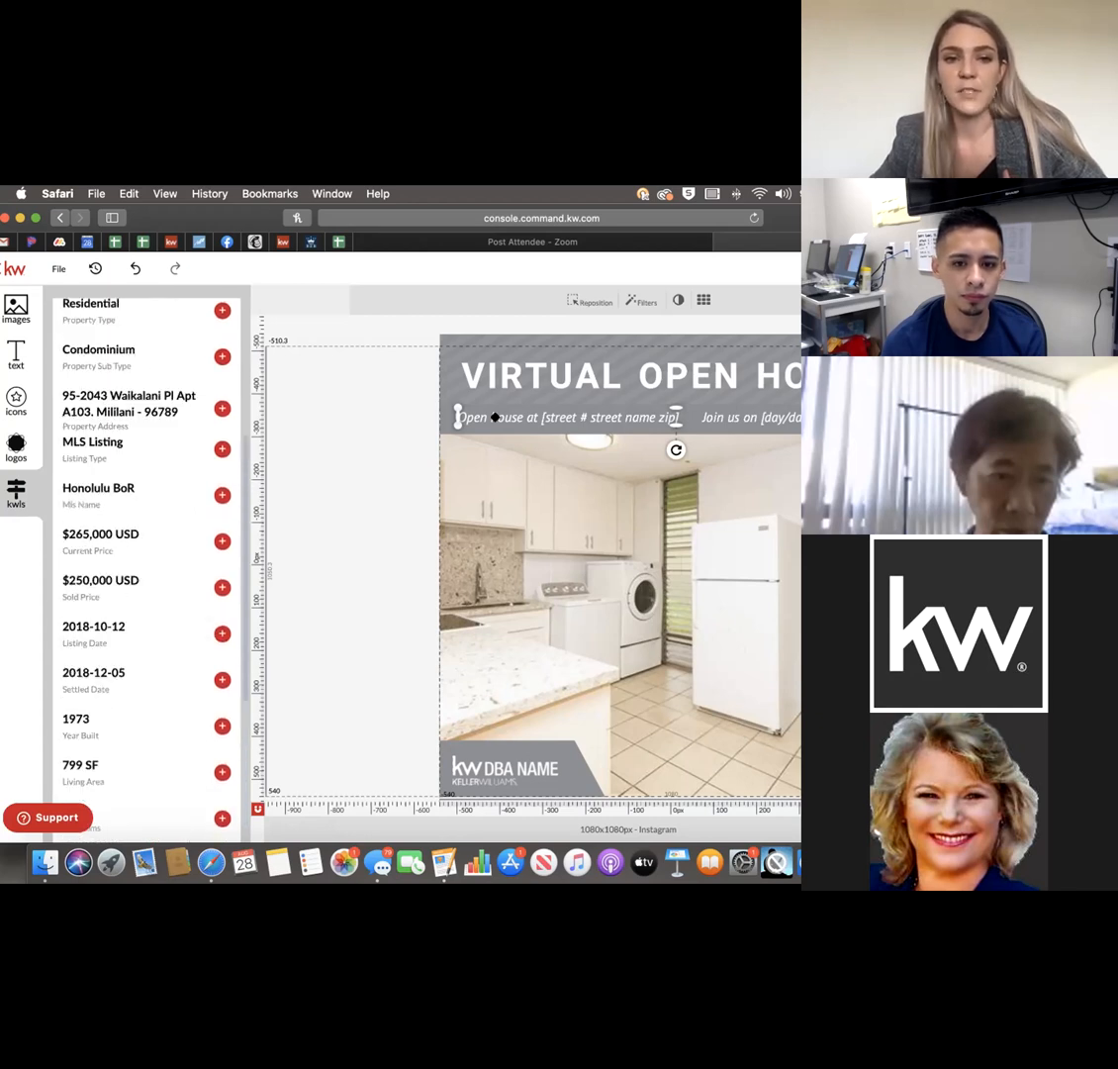
Delete the extra inserted address text box below the placeholder line.
click(555, 415)
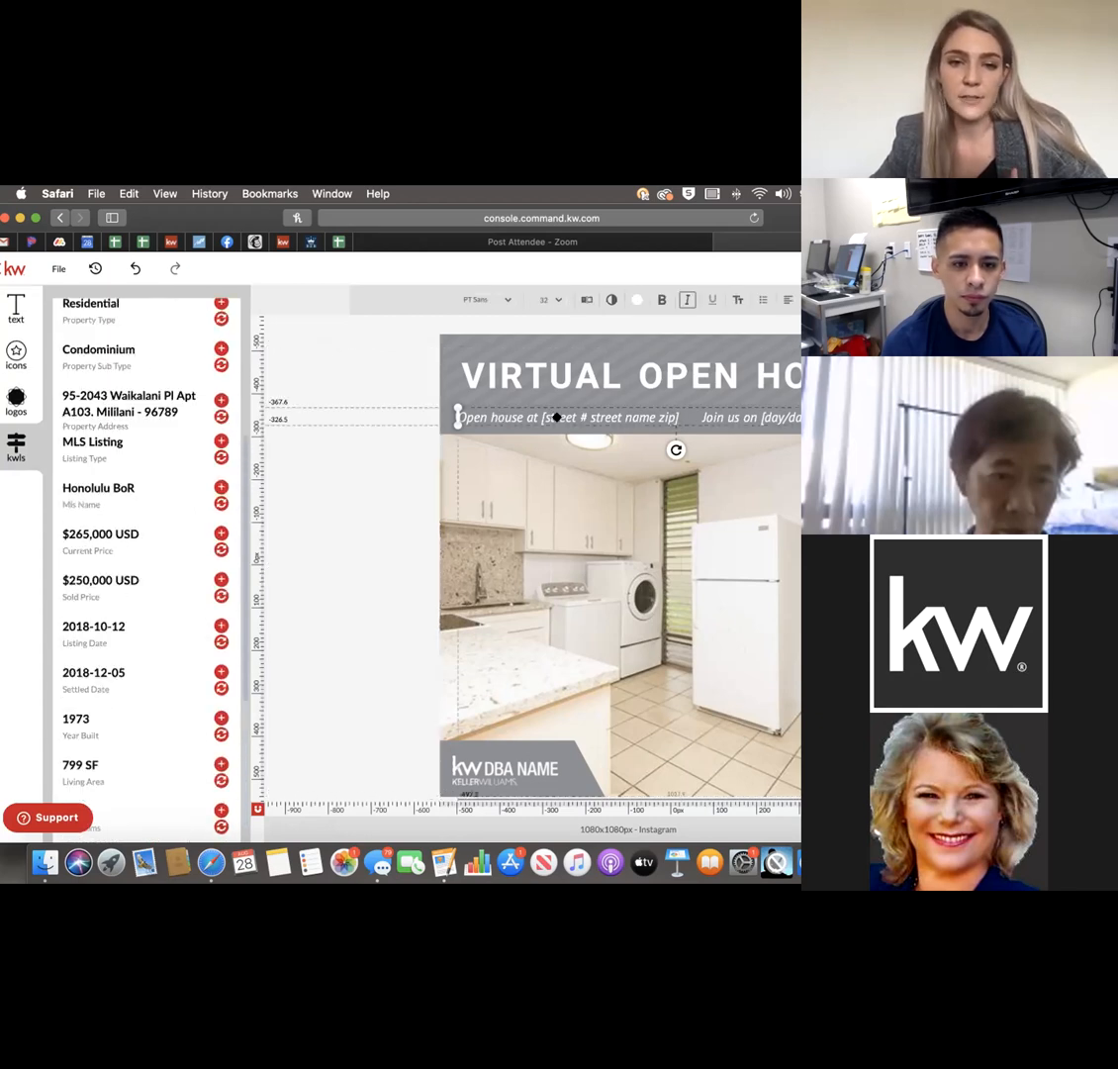
click(555, 415)
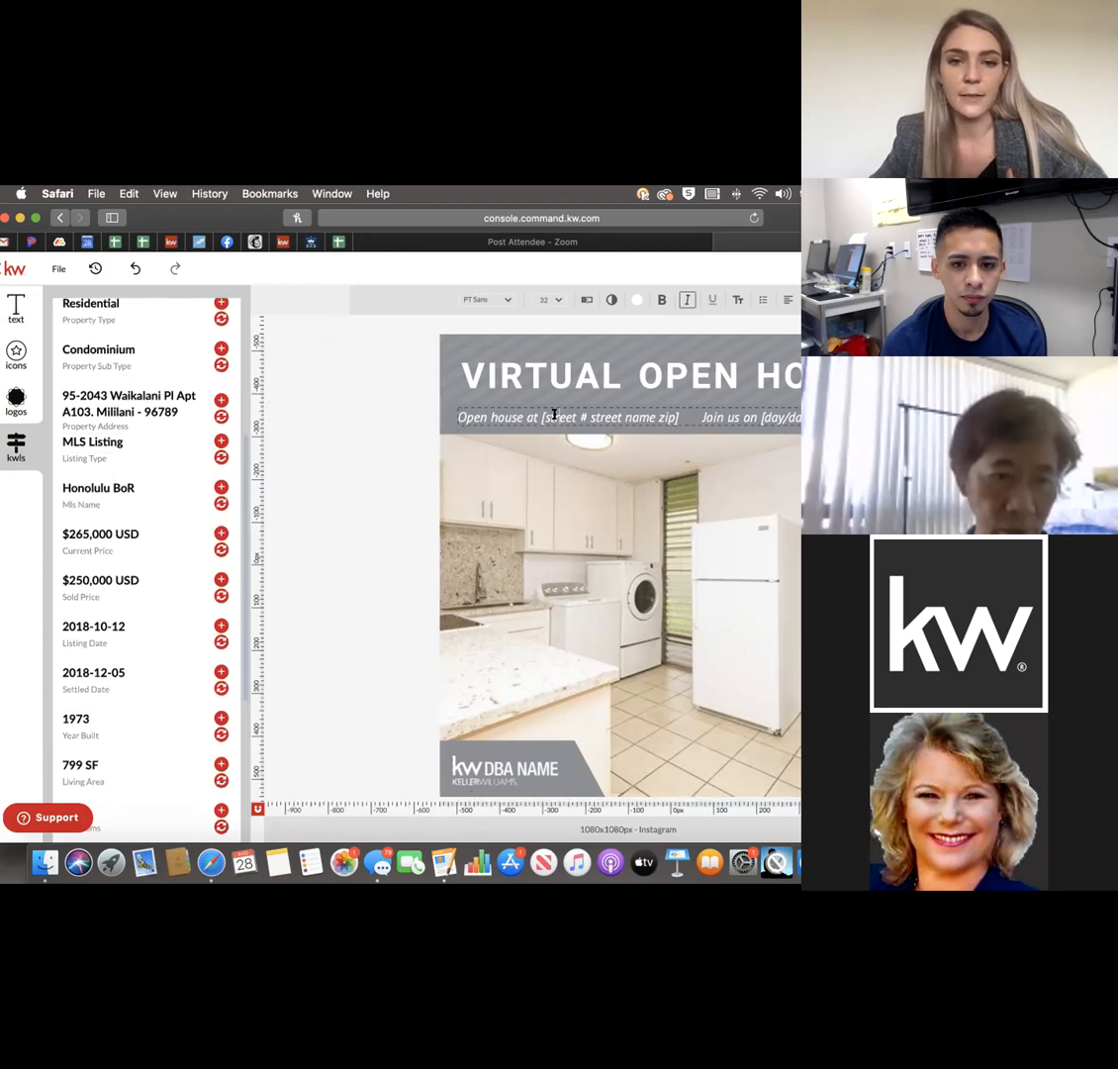
drag(678, 415, 437, 406)
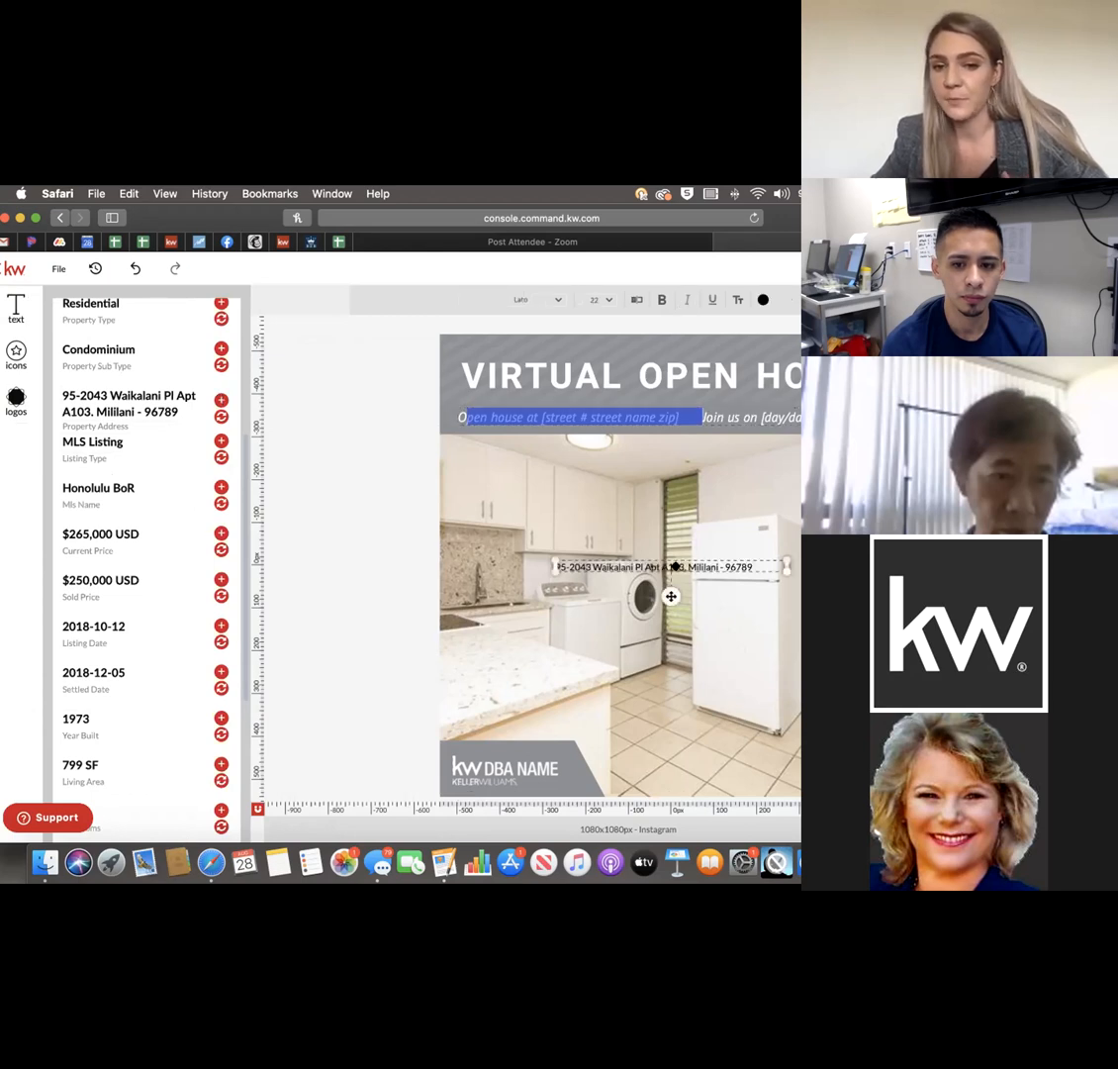
double_click(674, 568)
click(670, 596)
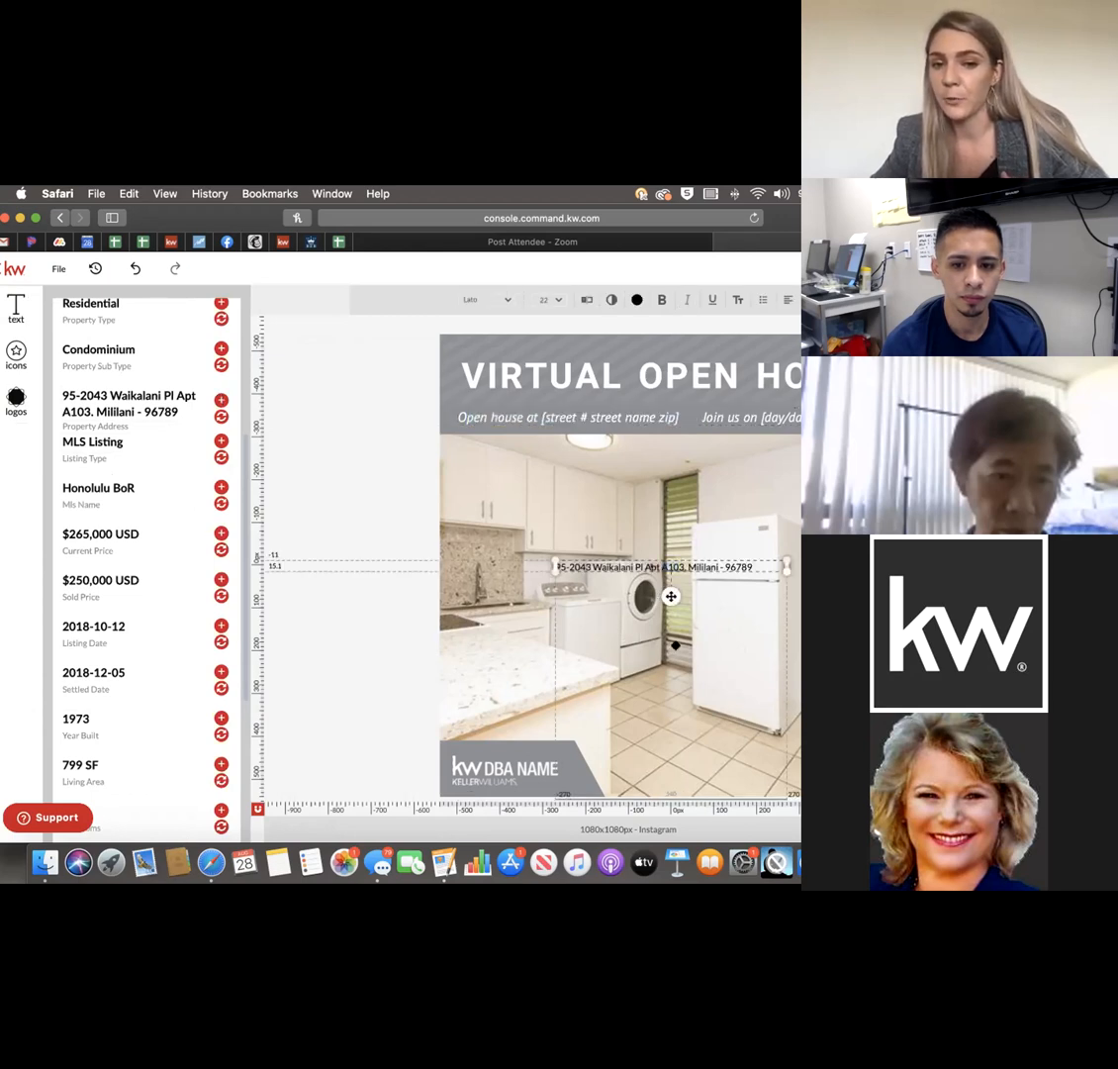
key(Delete)
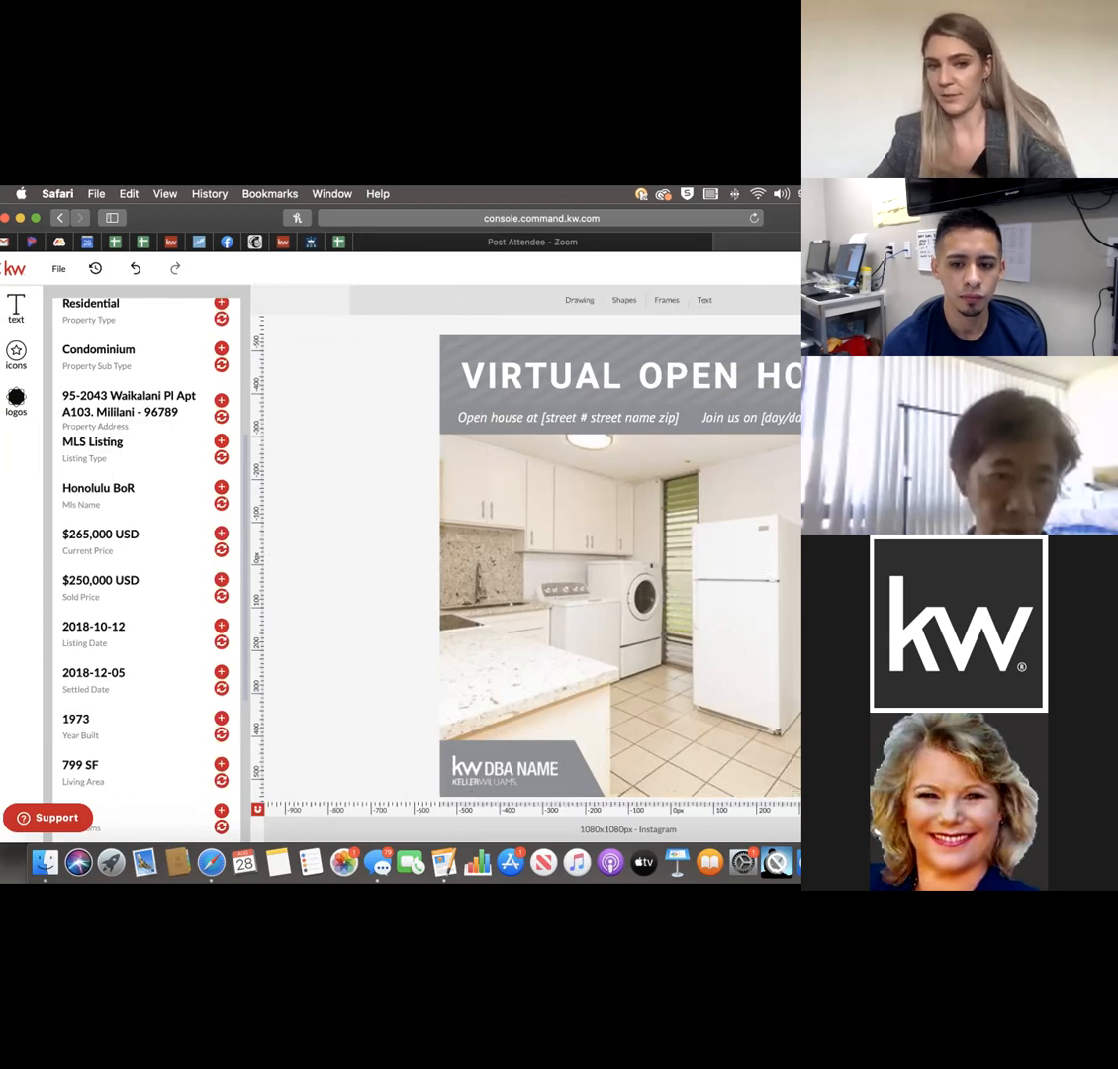
Replace the Open house placeholder line with the listing's property address and trim the town name.
click(597, 408)
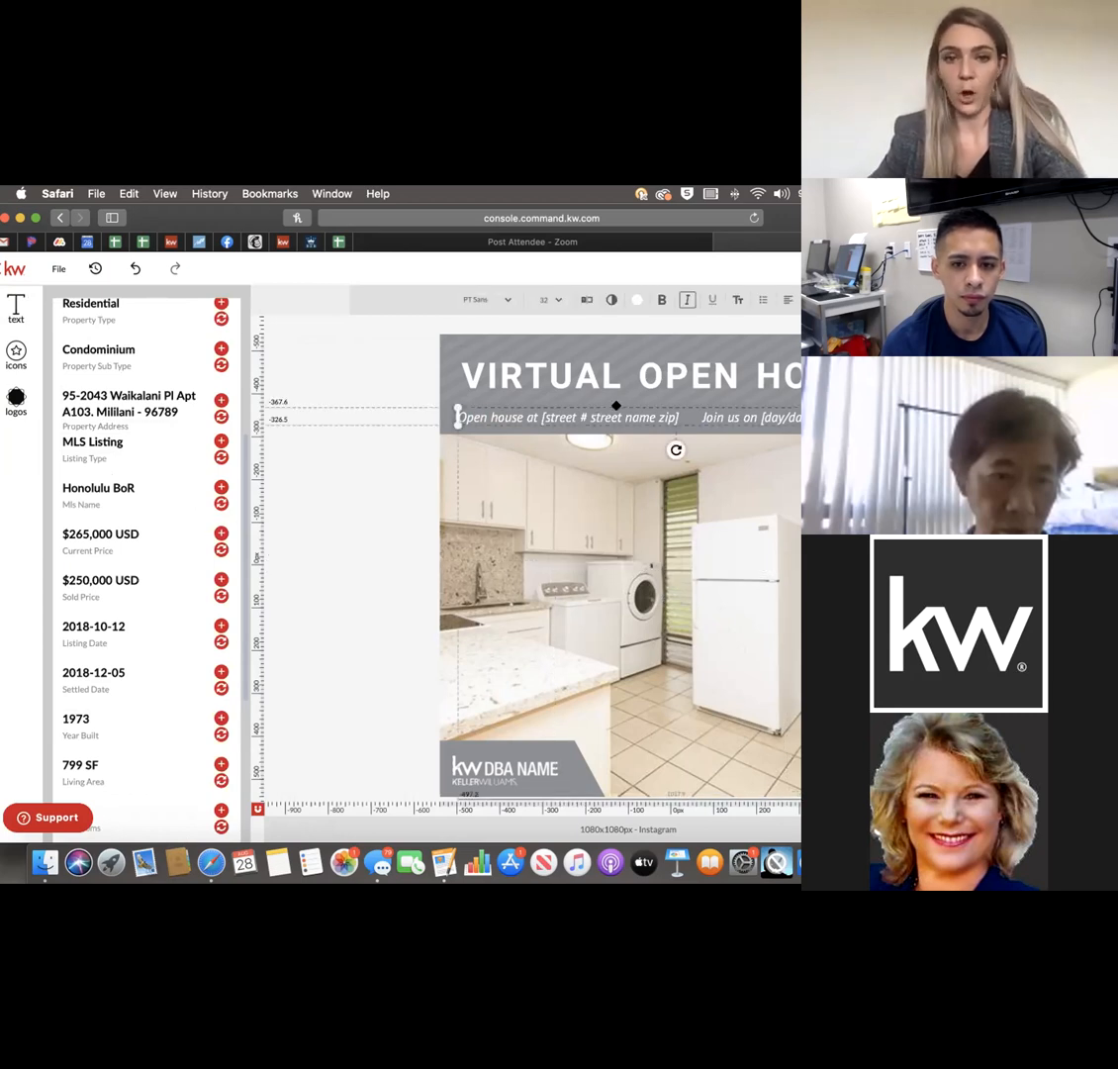
drag(678, 408, 457, 417)
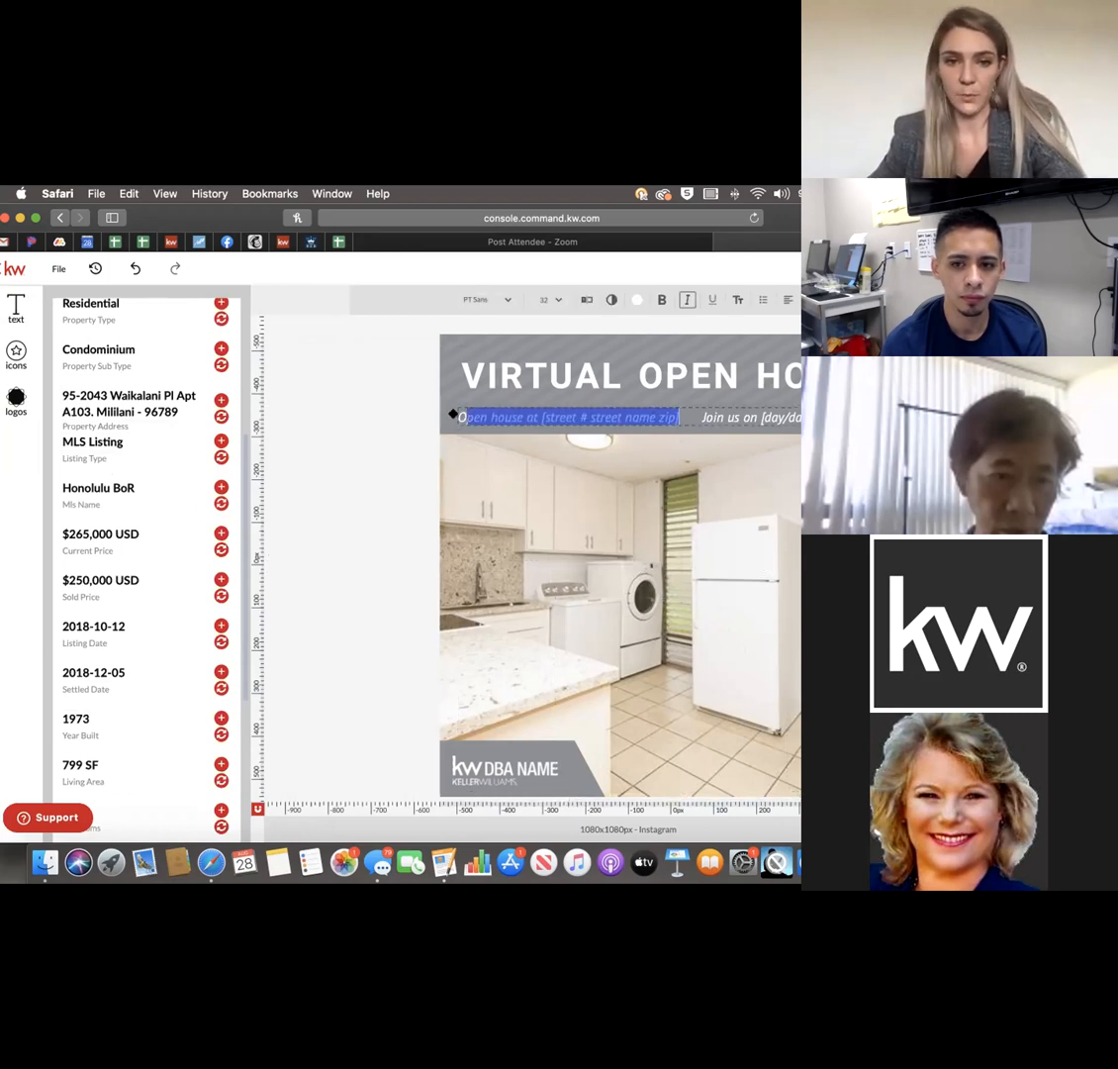
click(219, 416)
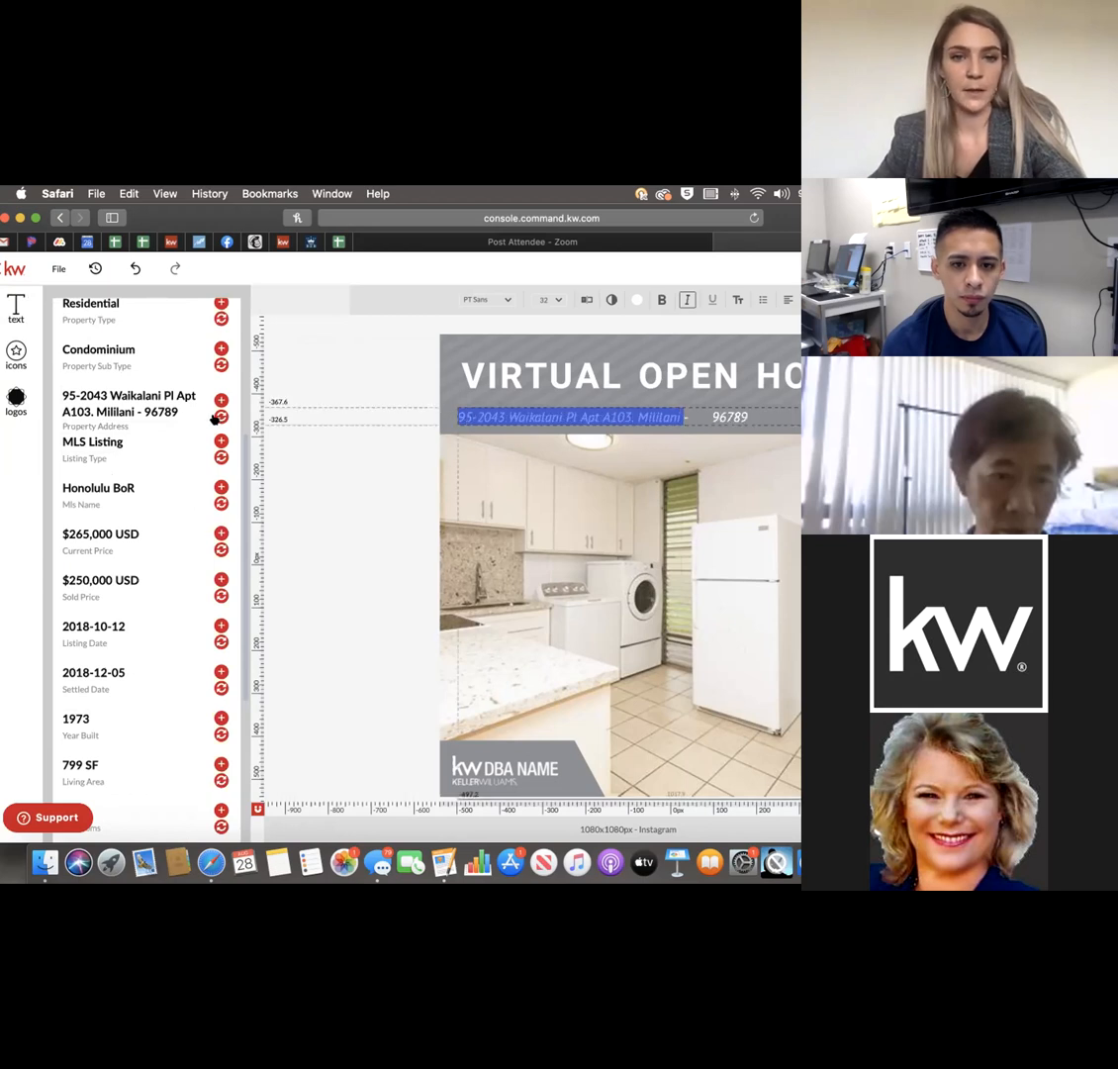
click(613, 408)
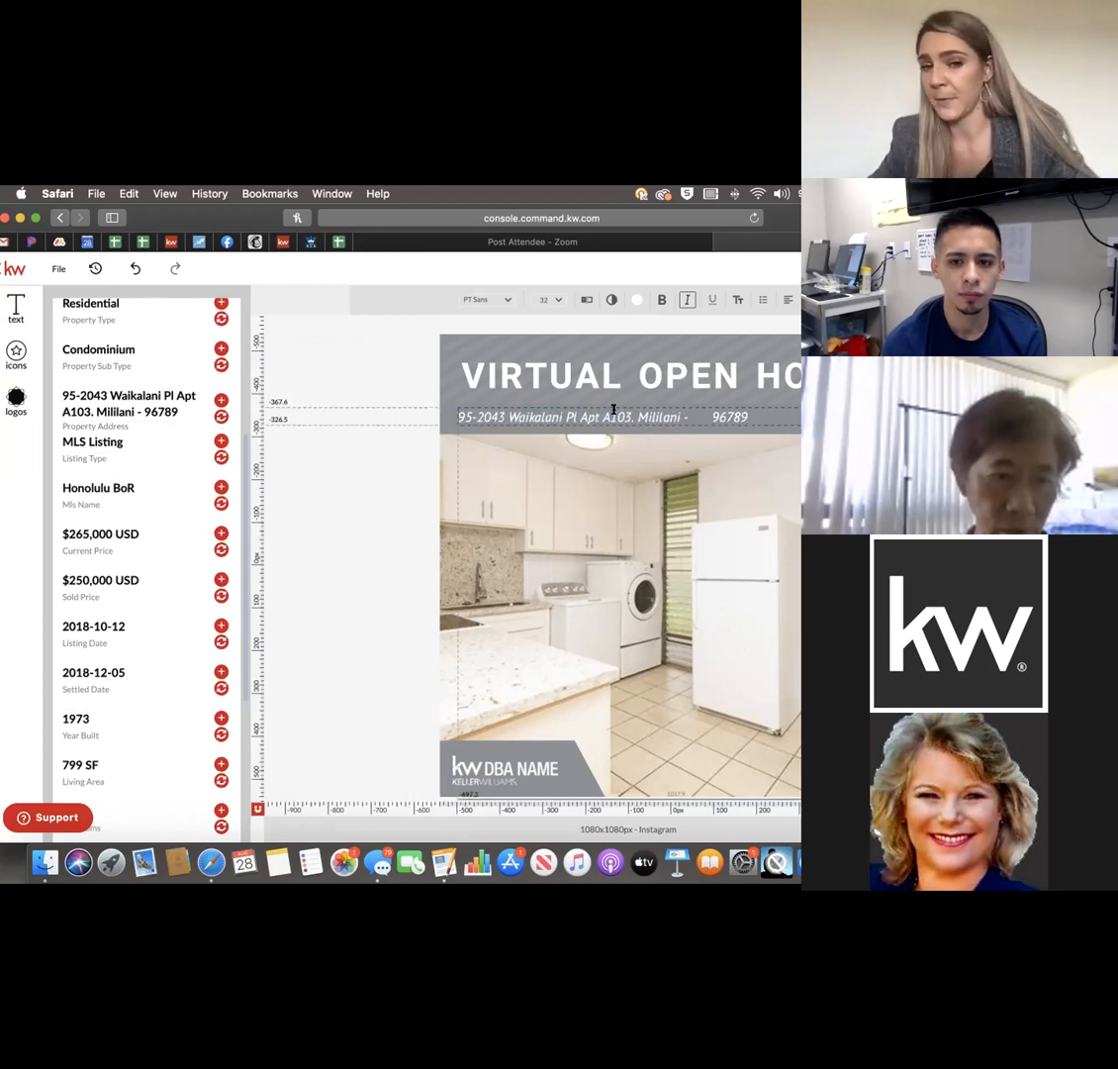
click(711, 413)
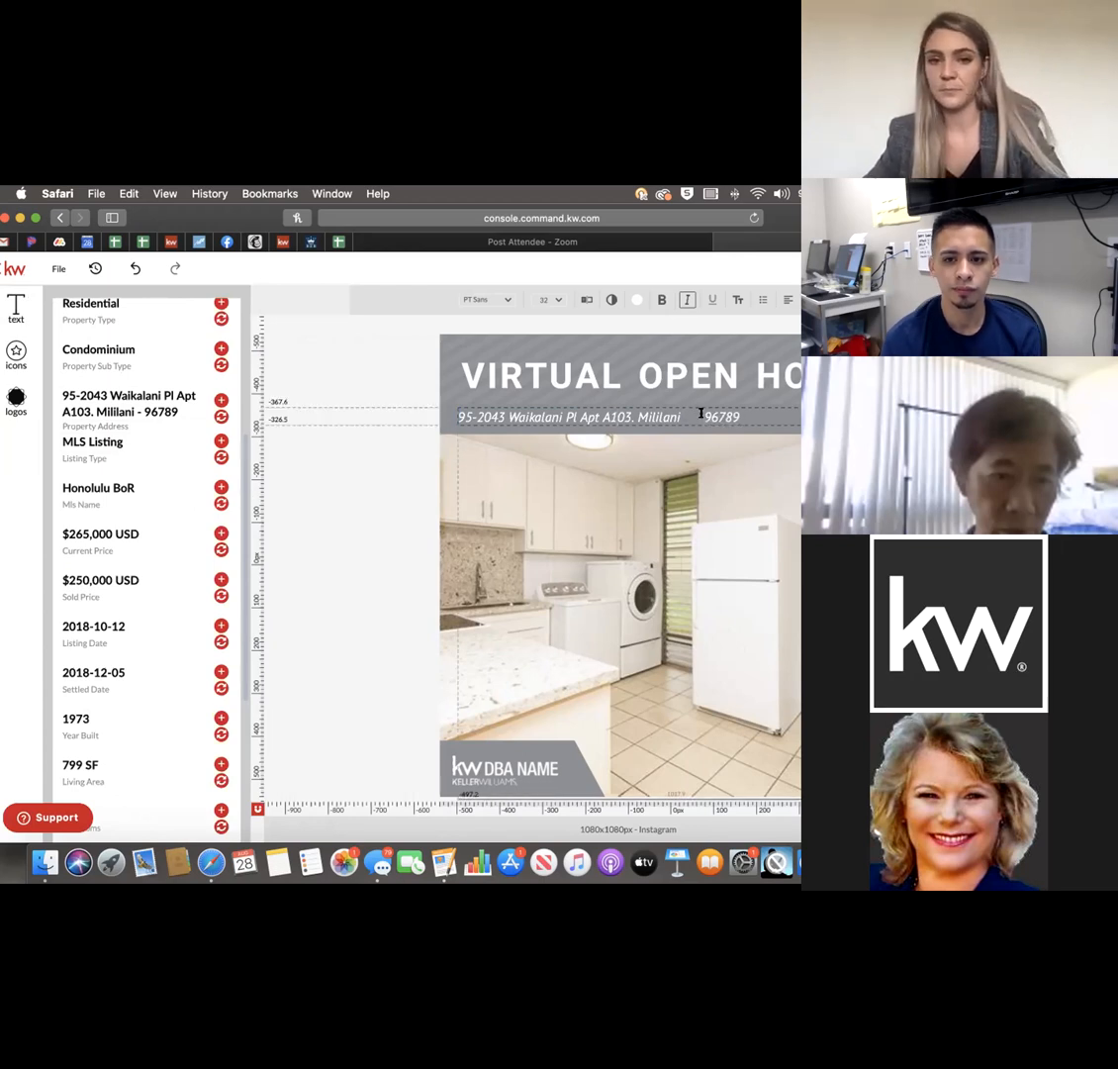
key(BackSpace)
key(BackSpace)
key(BackSpace)
key(BackSpace)
key(BackSpace)
key(BackSpace)
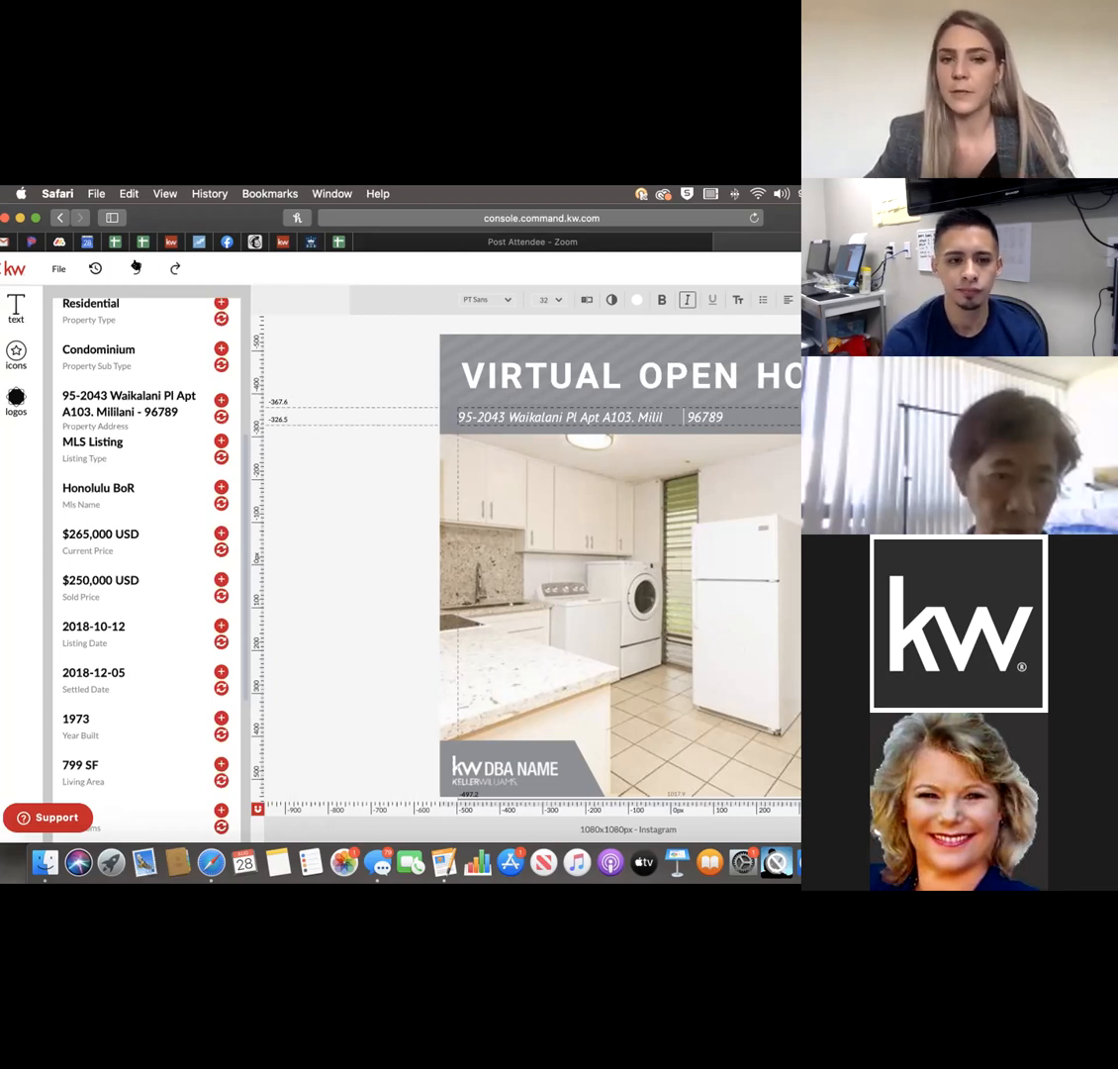
Undo the address edits to restore the template's placeholder subtitle.
click(135, 267)
click(136, 267)
click(135, 267)
click(135, 267)
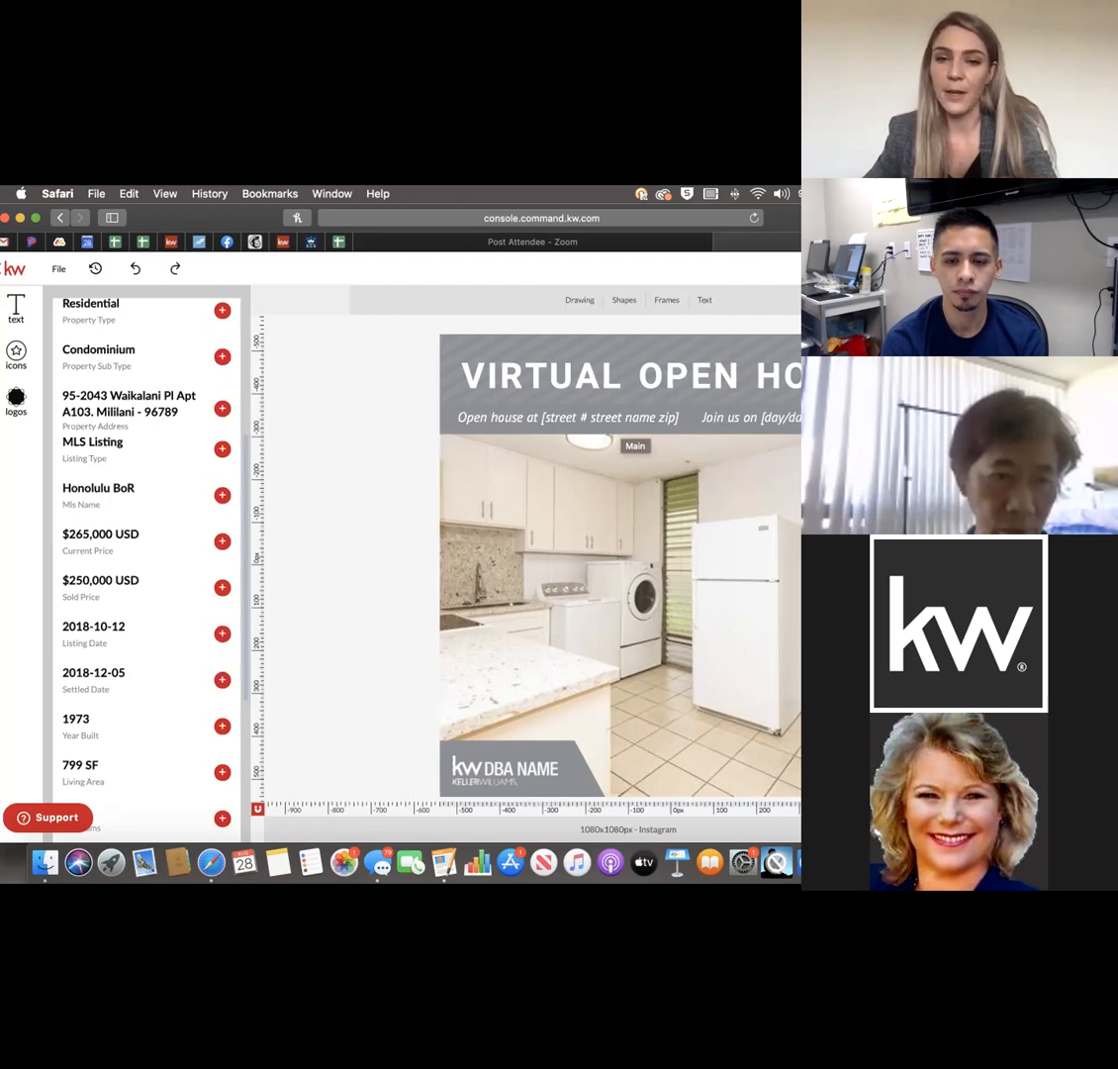
Replace the 'Open house at' placeholder with the listing's street address and unit, then select the 'Join us on' text.
click(653, 414)
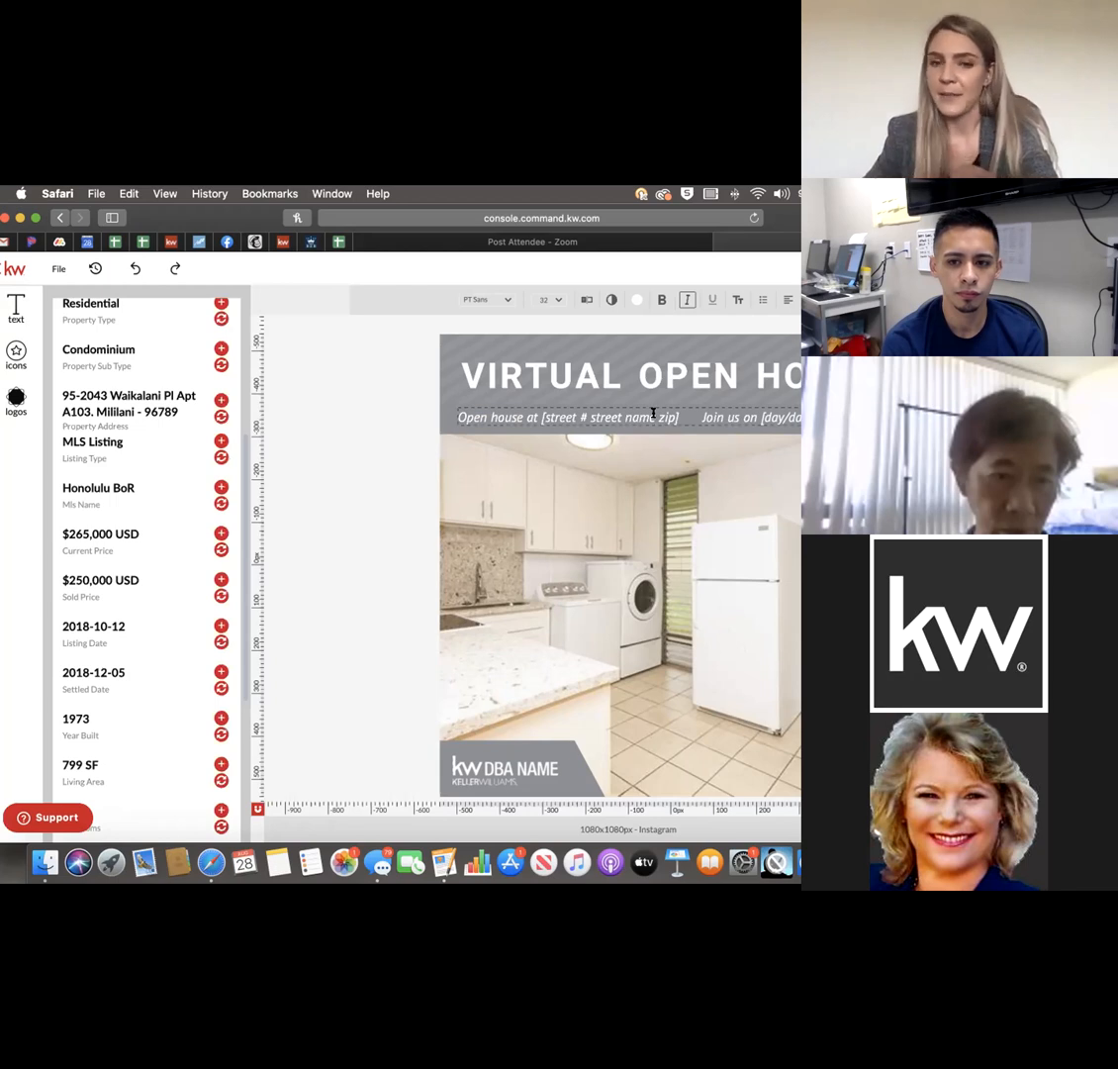
drag(665, 415, 537, 416)
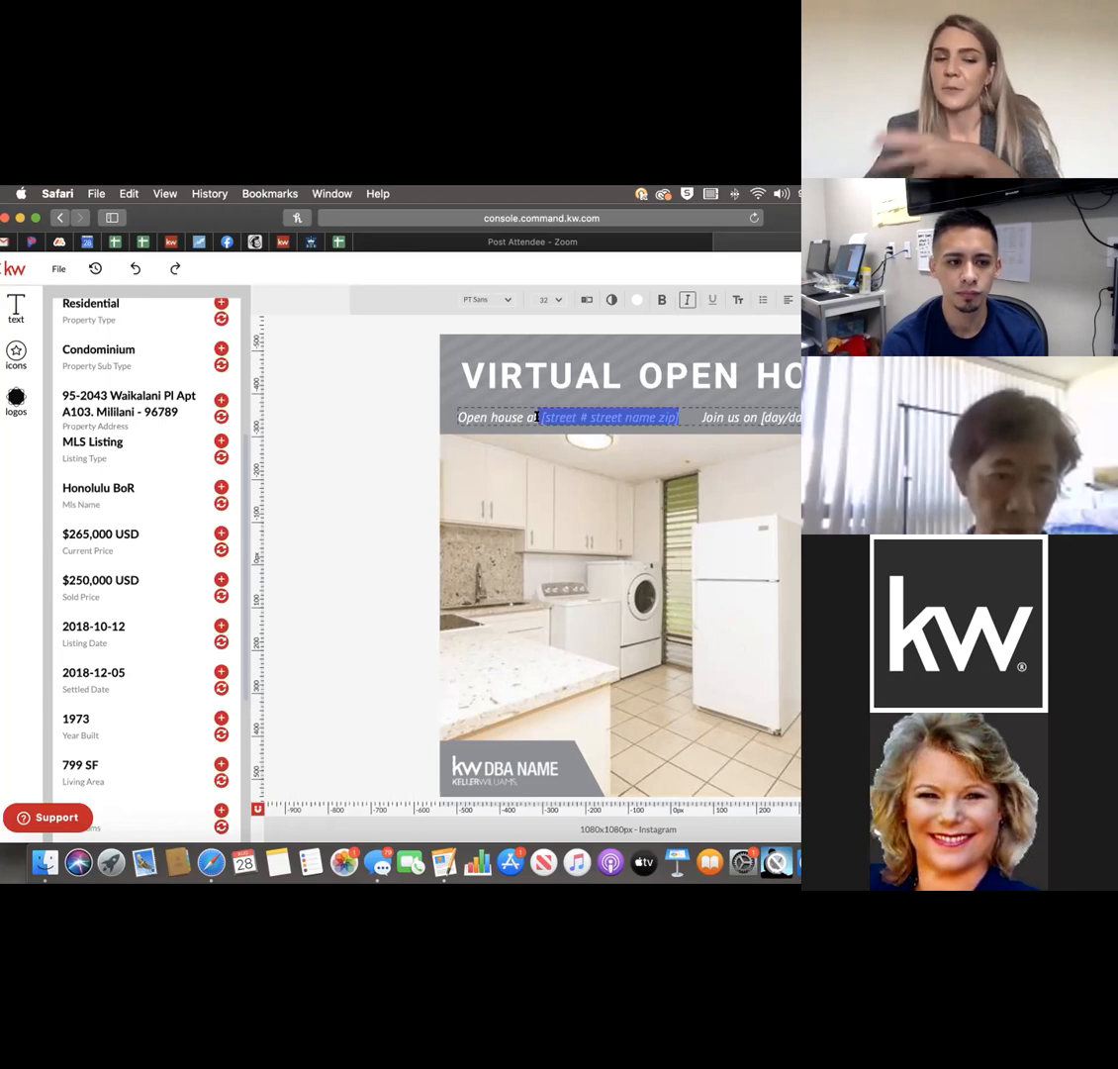
click(559, 416)
drag(635, 413, 456, 416)
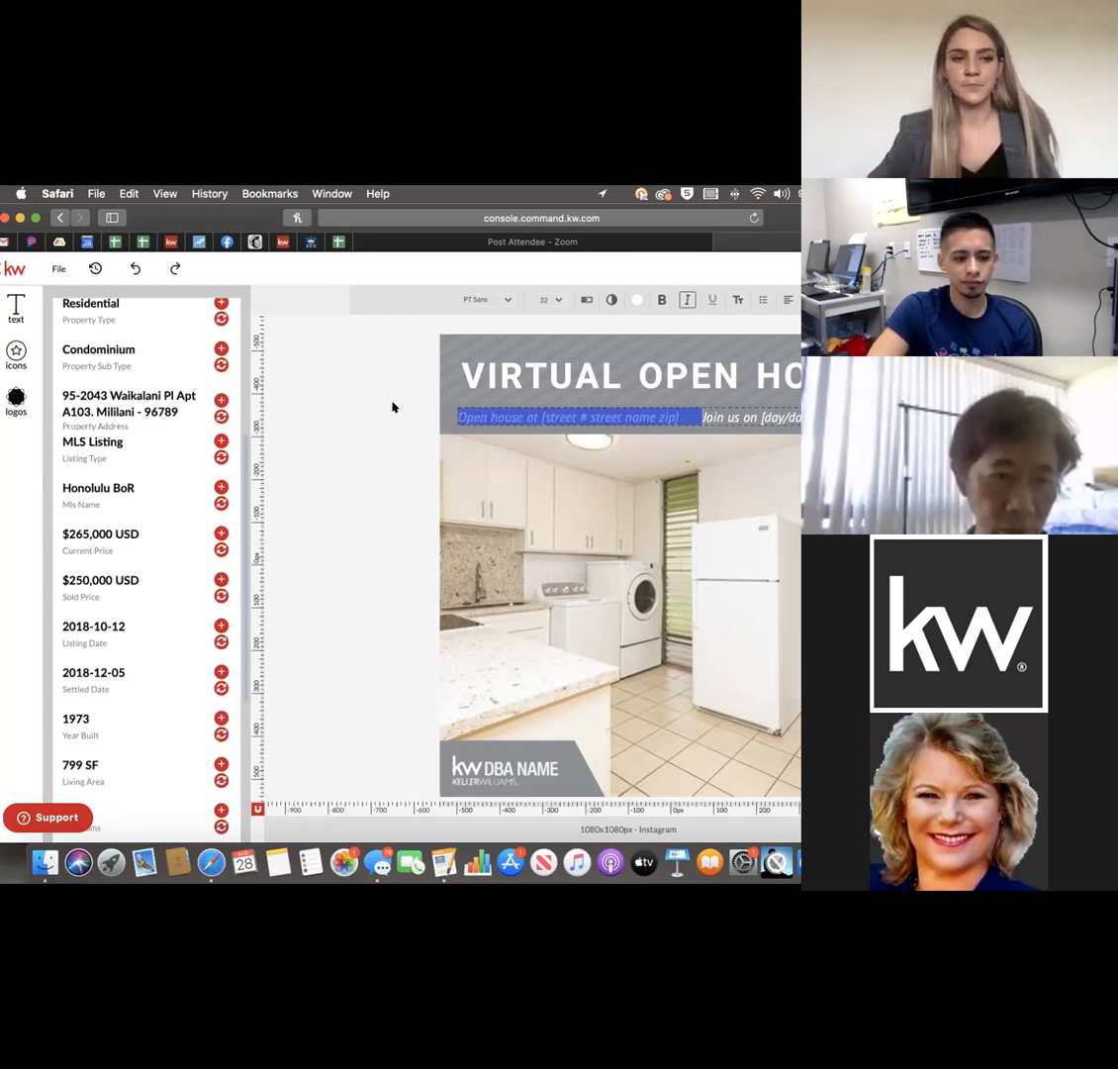
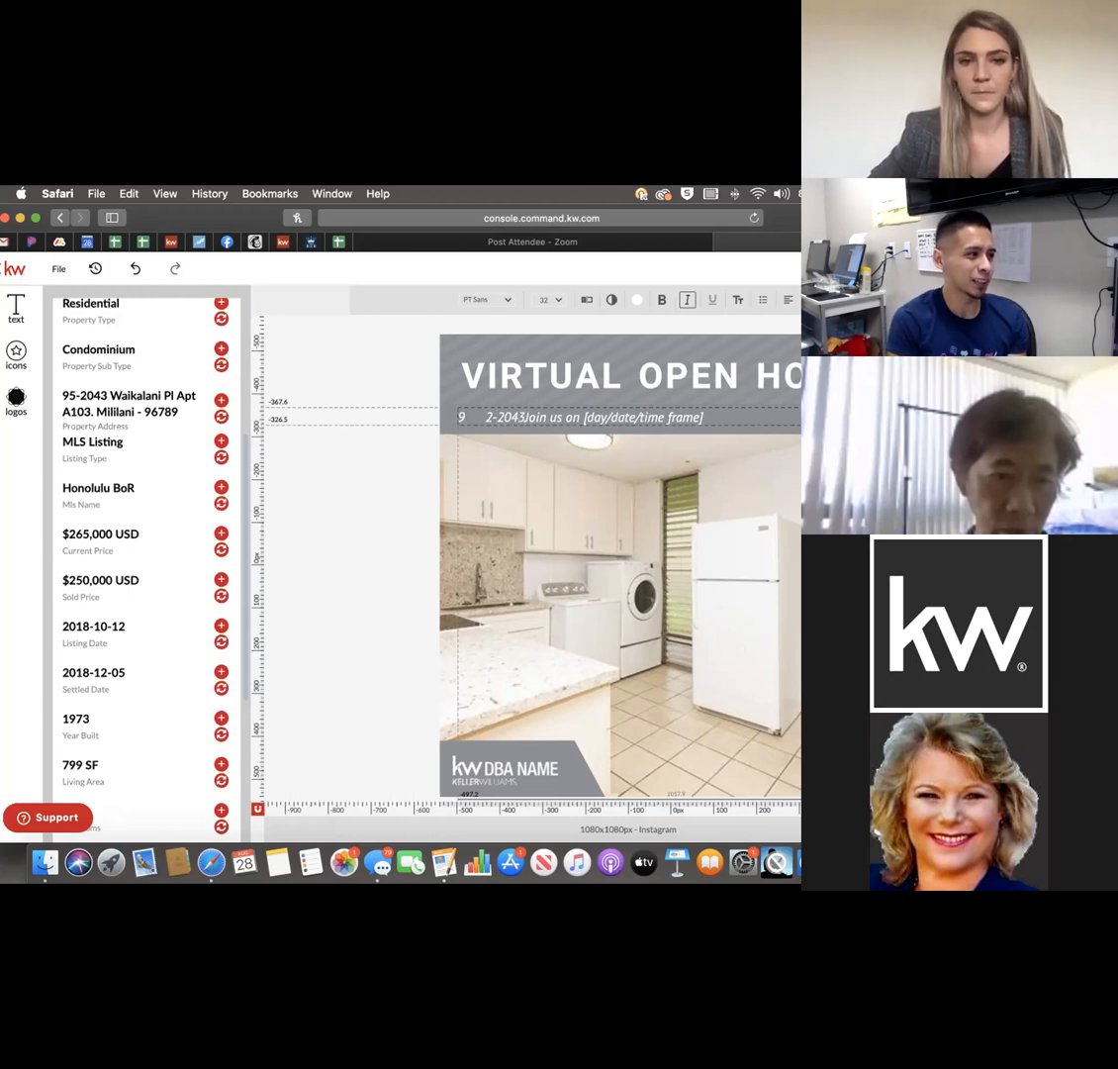
key(BackSpace)
key(BackSpace)
key(BackSpace)
key(BackSpace)
key(BackSpace)
key(BackSpace)
key(BackSpace)
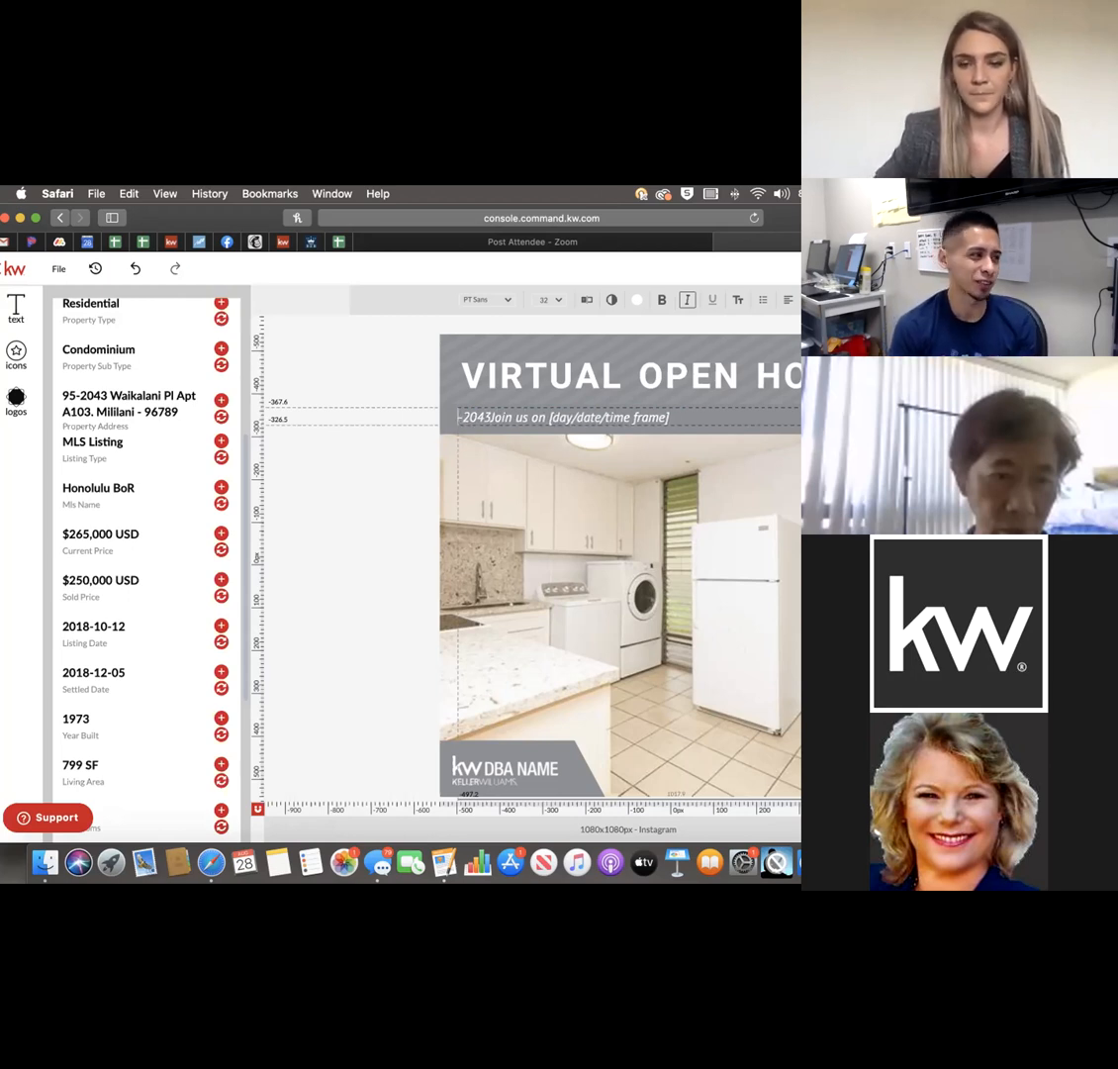
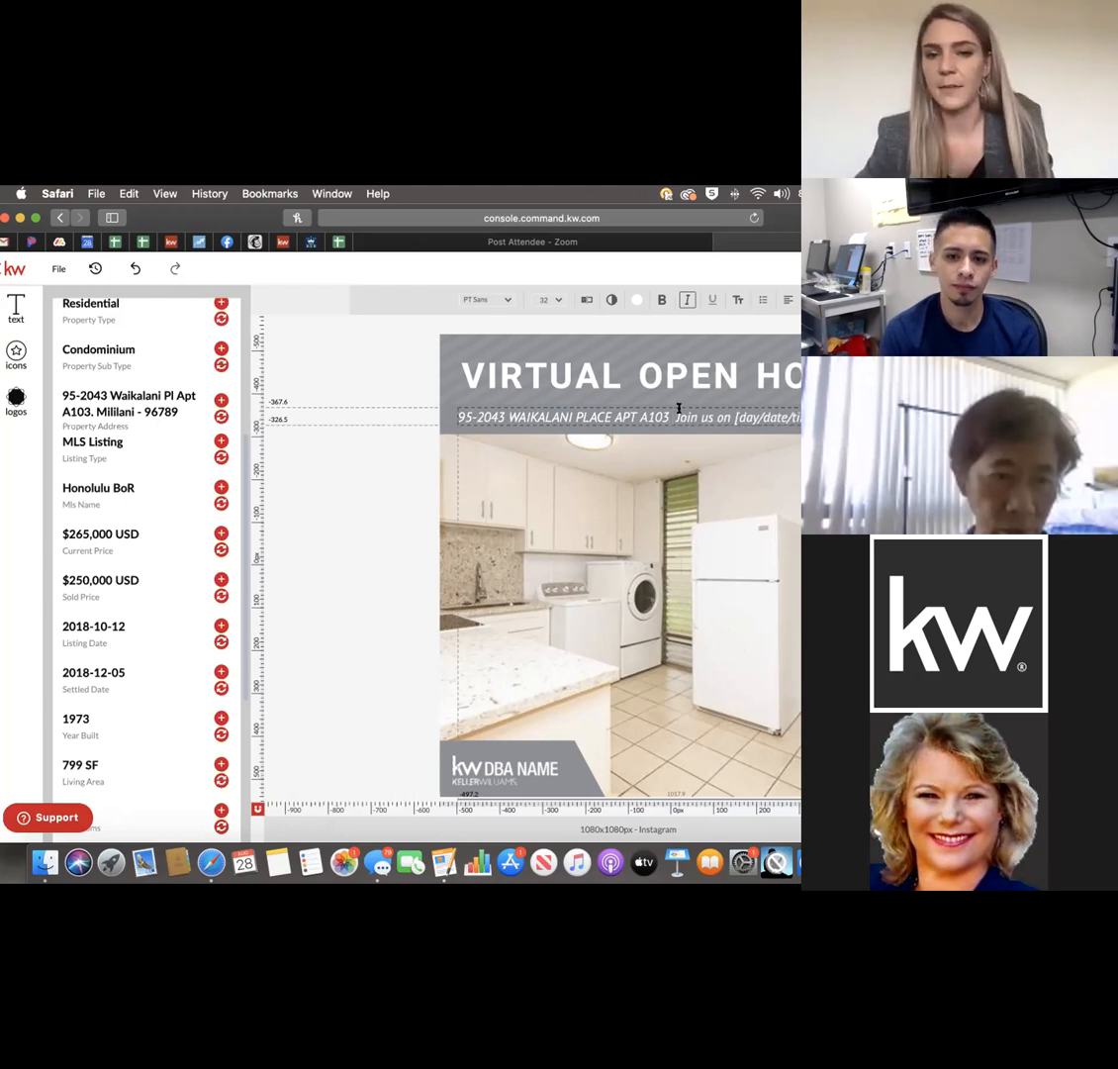
drag(674, 416, 801, 417)
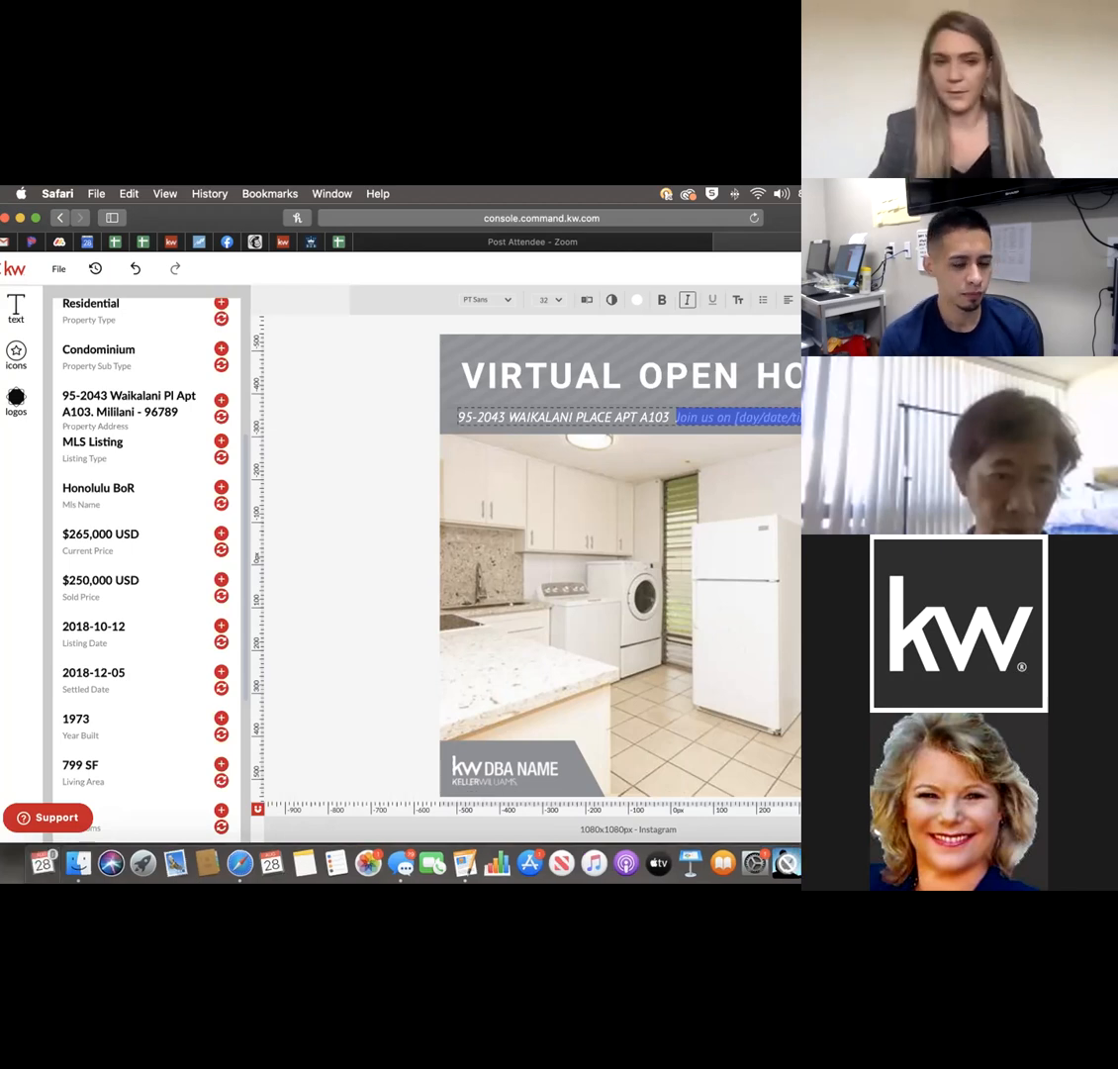
Type 'AUGUST 30TH 1PM' over the 'Join us on' placeholder and deselect the subtitle.
text(A)
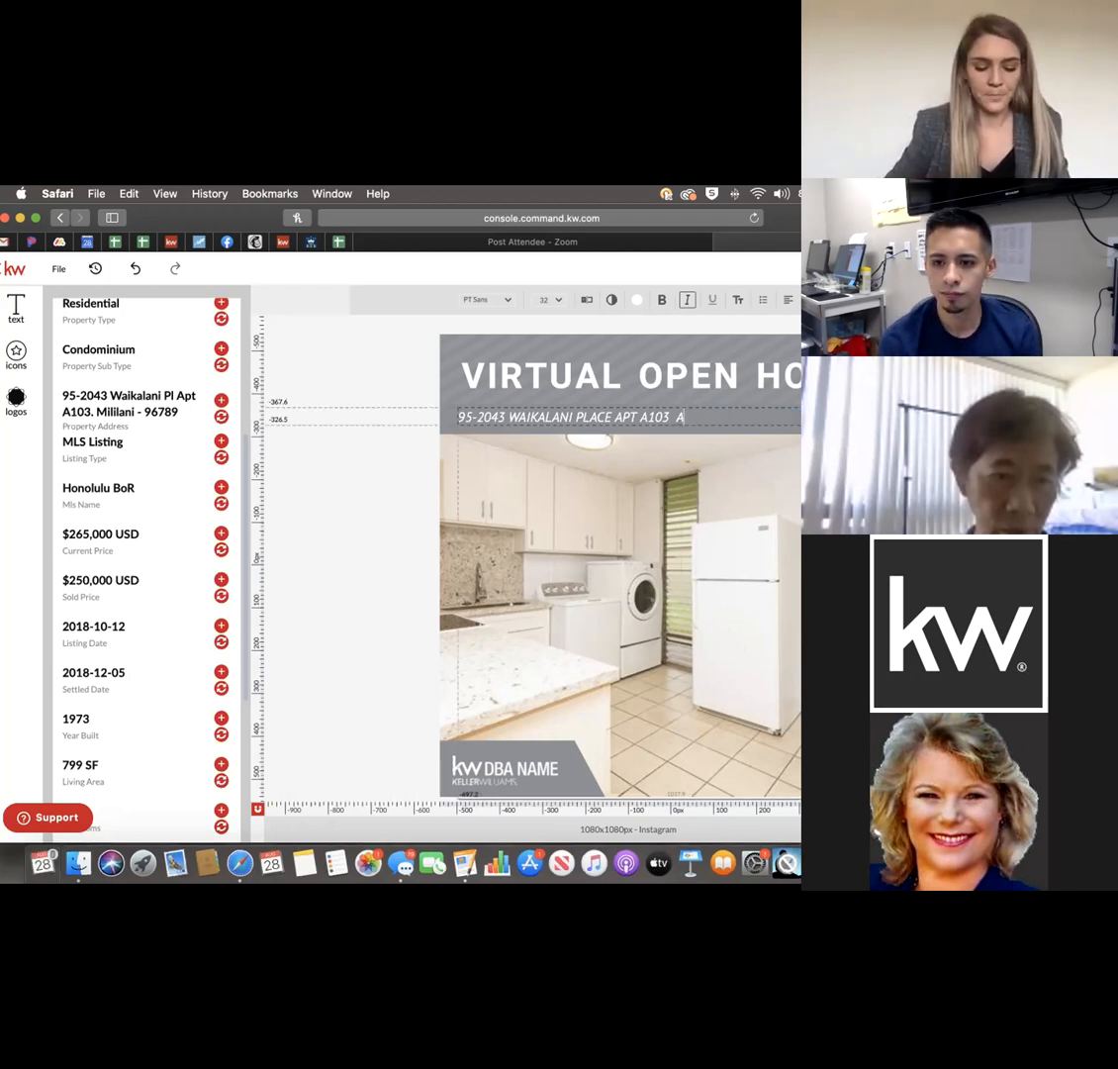
text(UGUST 30)
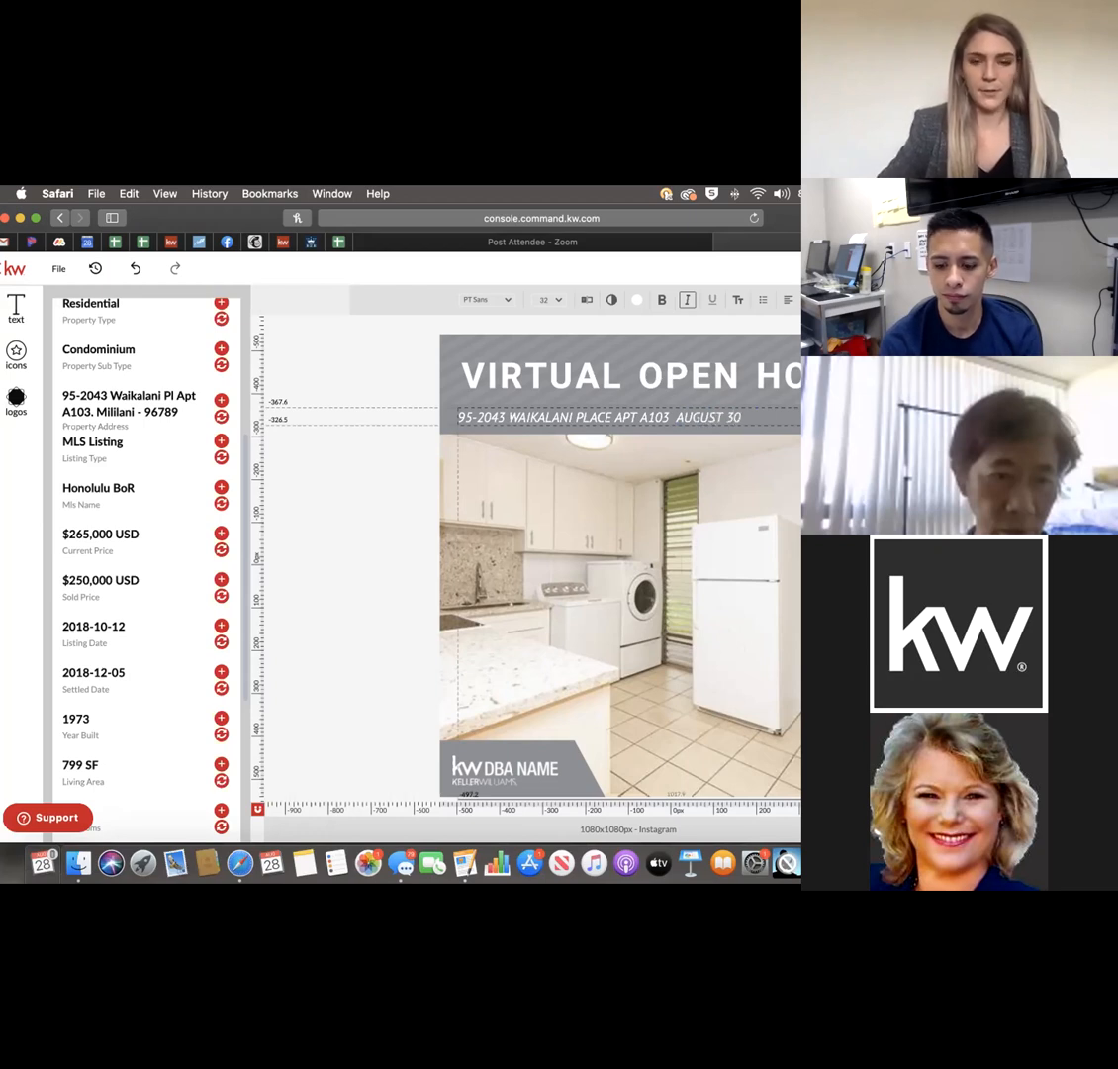
text(TH 1PM)
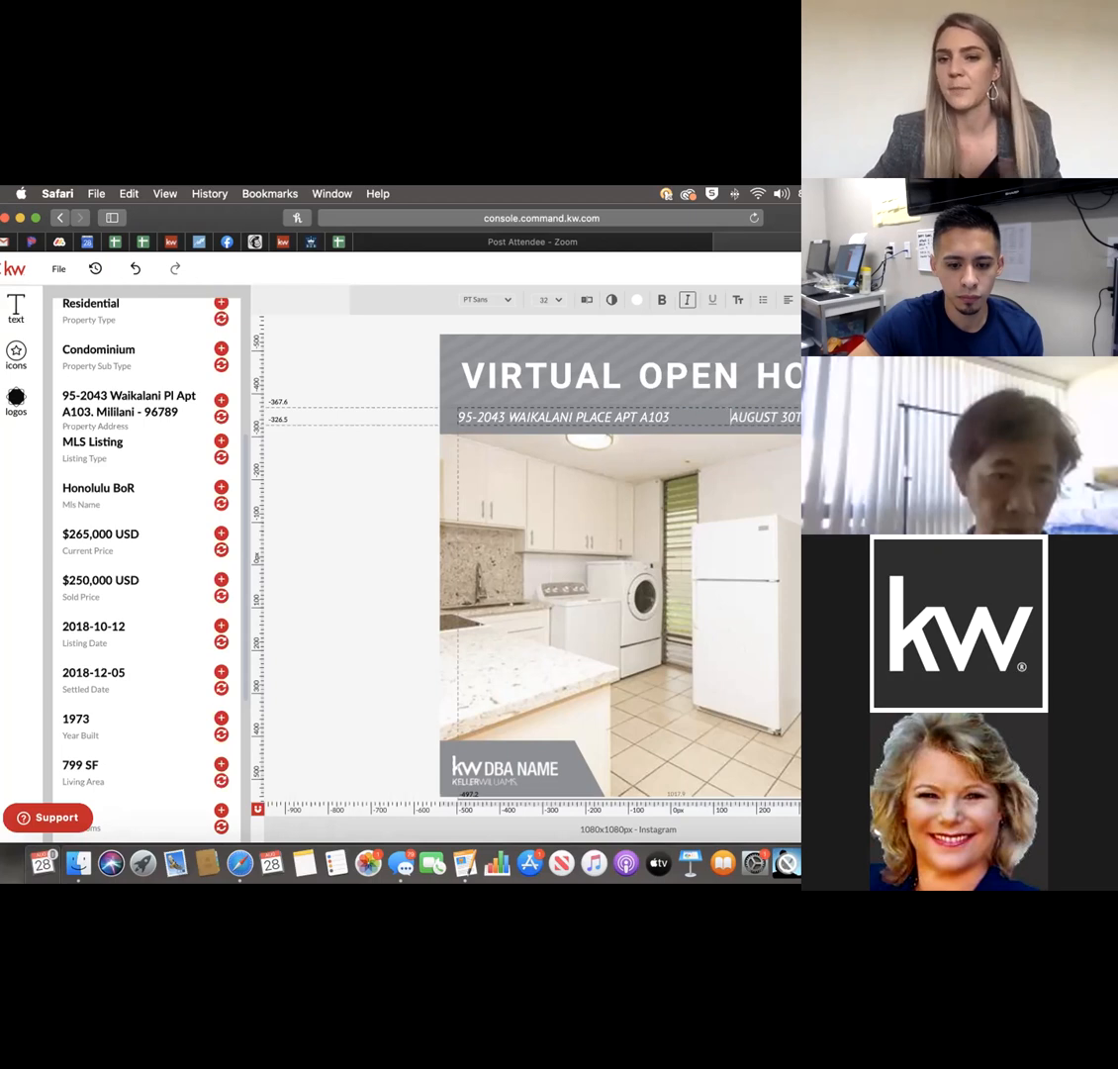
click(376, 480)
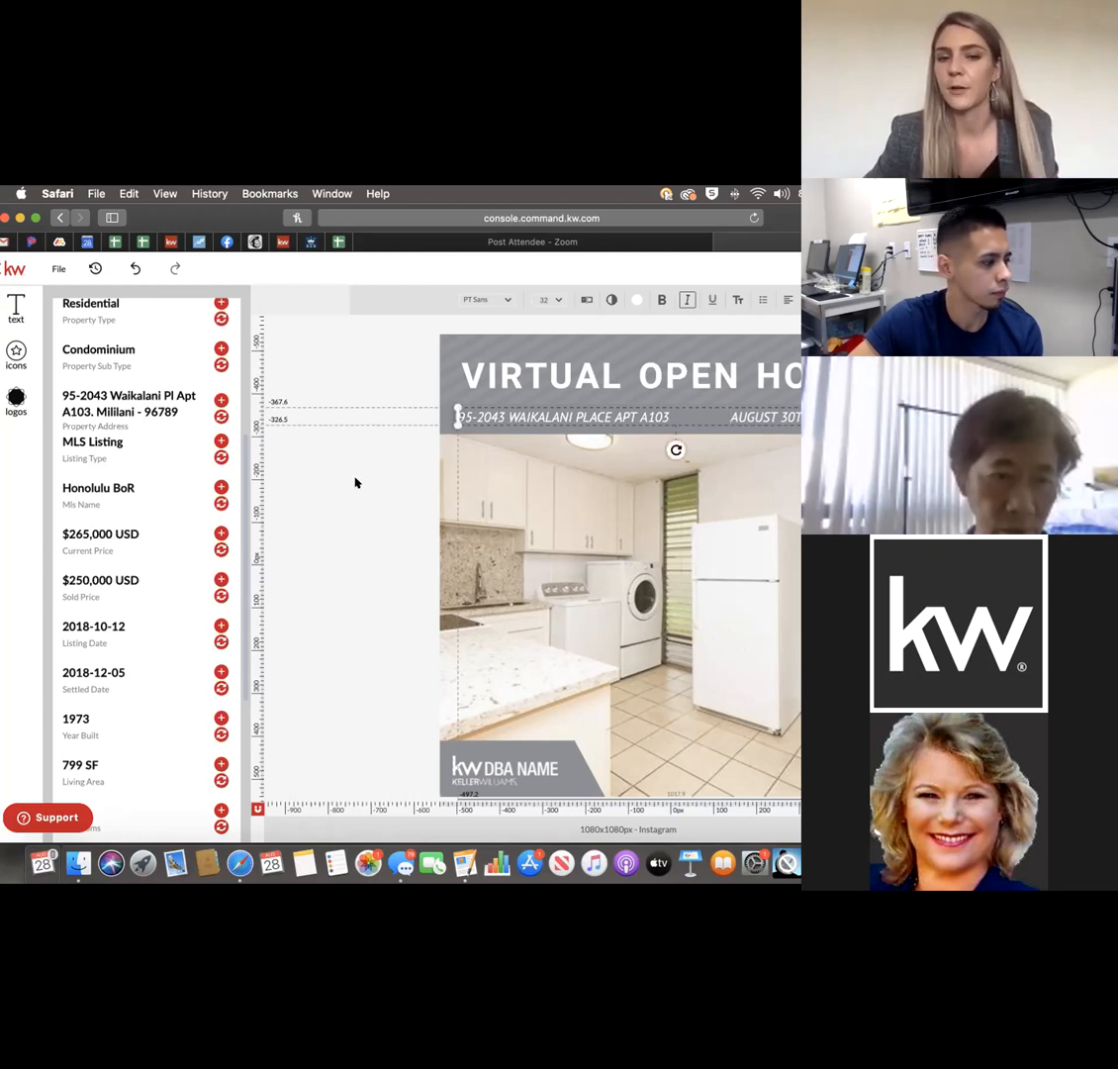
click(358, 478)
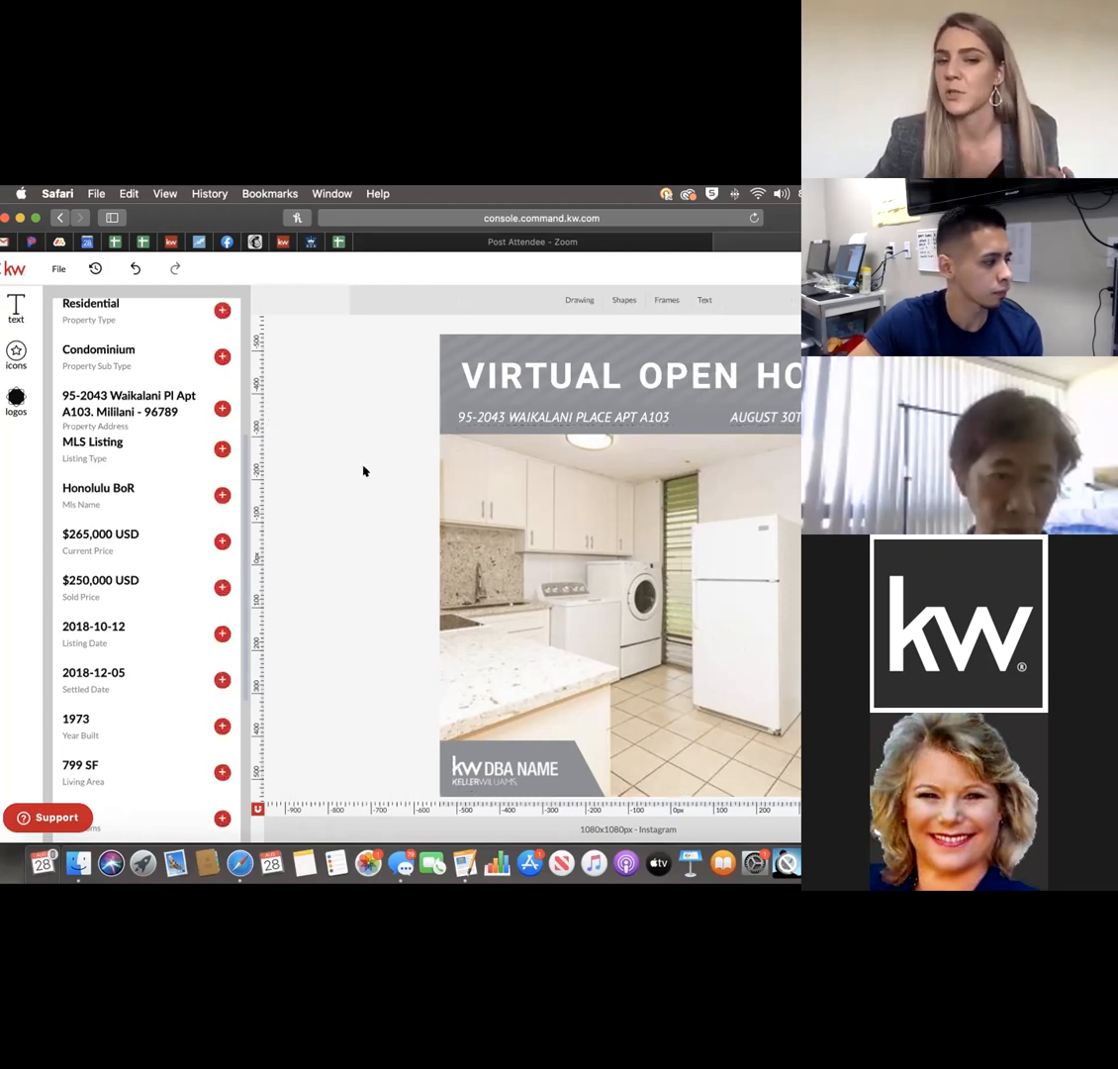
click(507, 769)
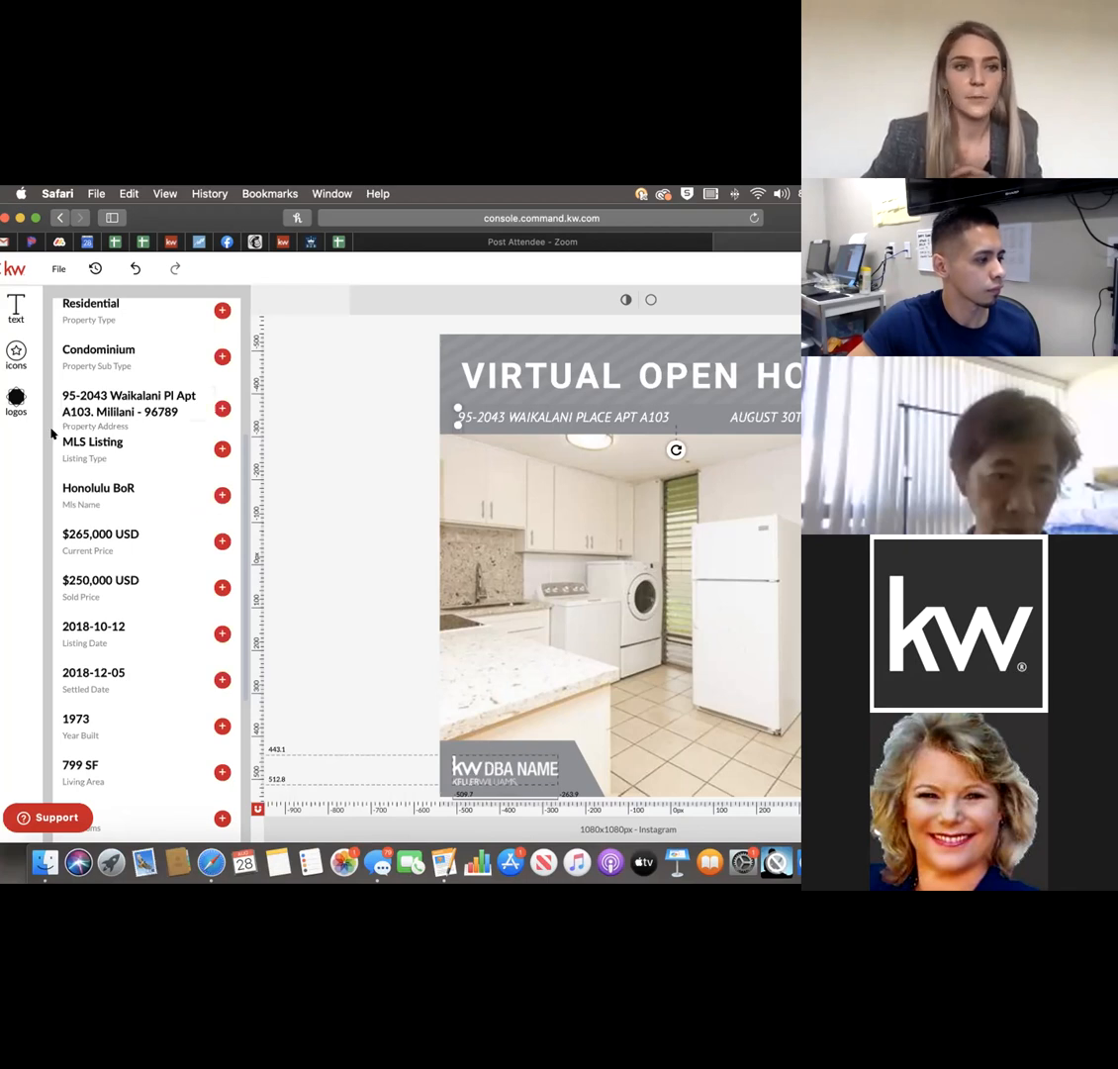
scroll(100, 444, up, 5)
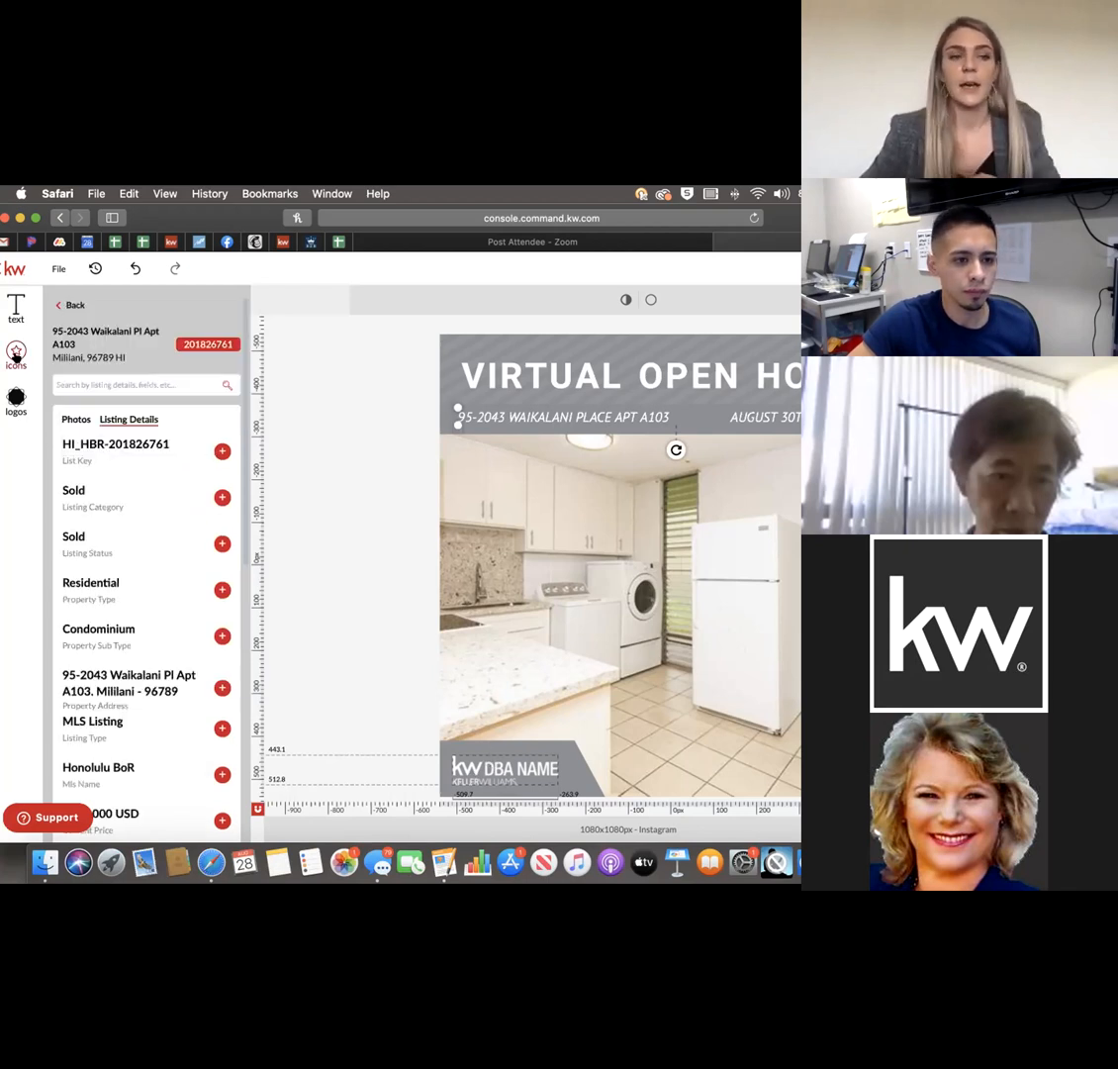
Browse the Text panel's Add, Banners, Company and My Library tabs.
click(16, 309)
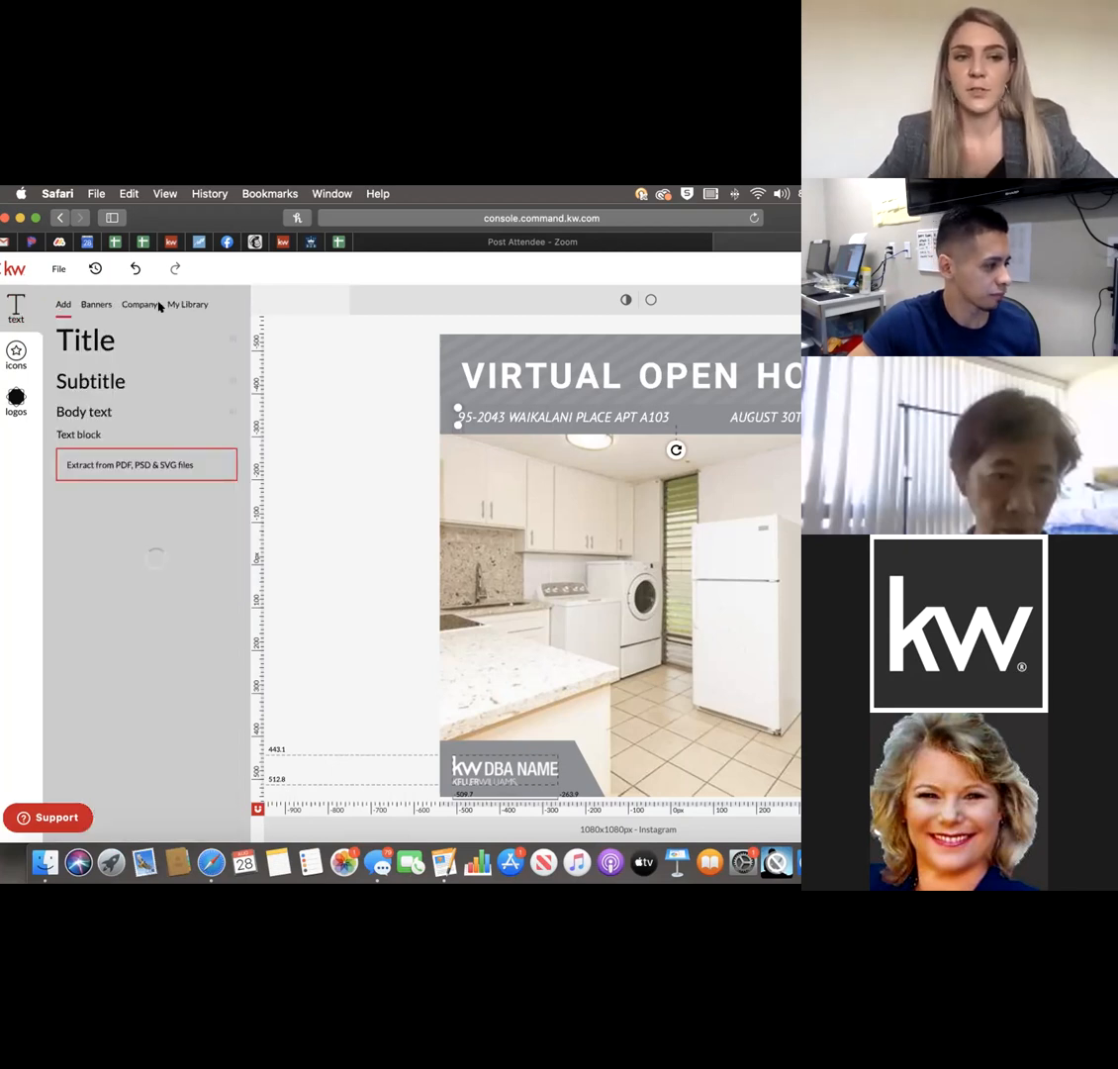
click(145, 306)
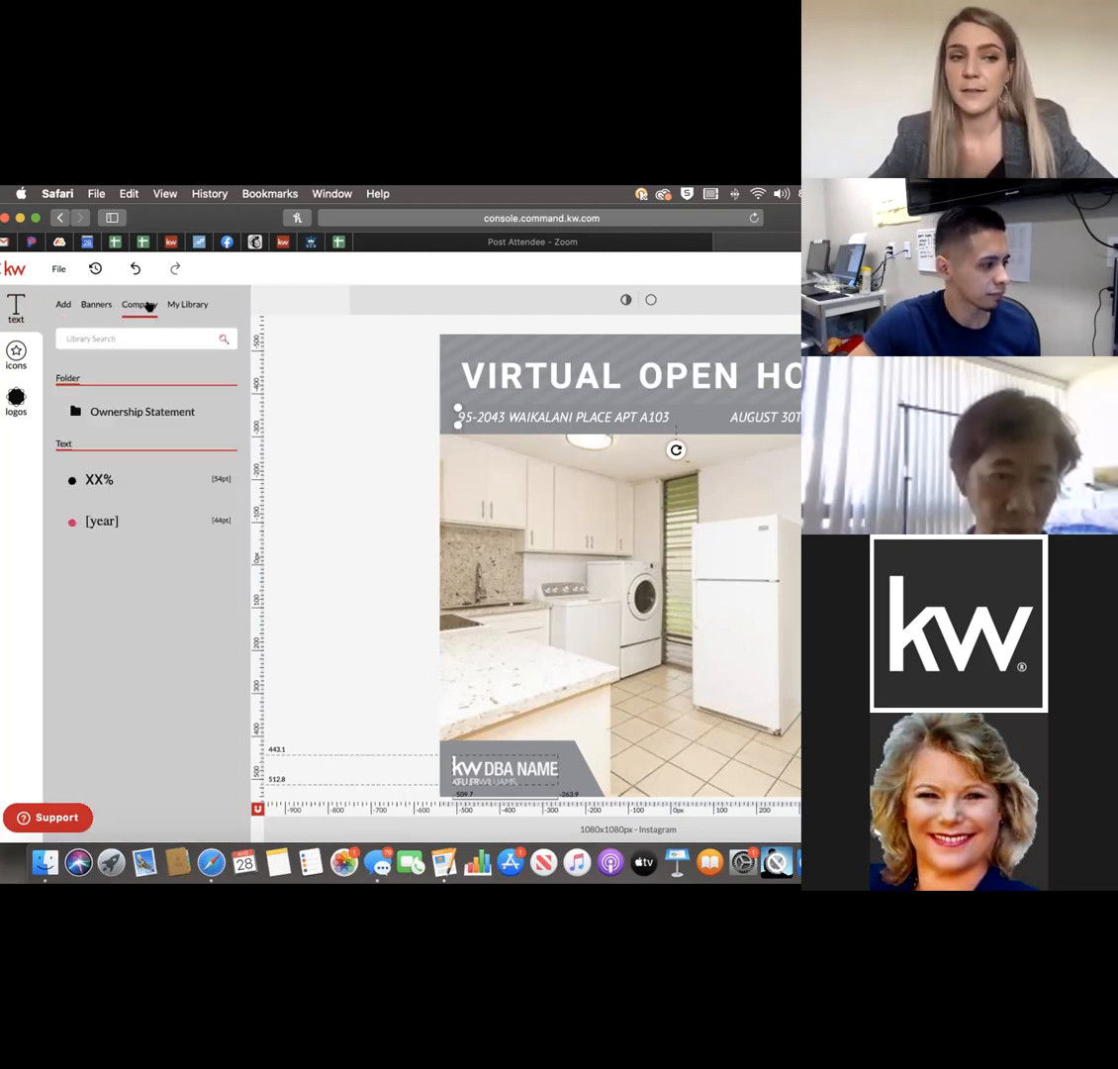
click(174, 305)
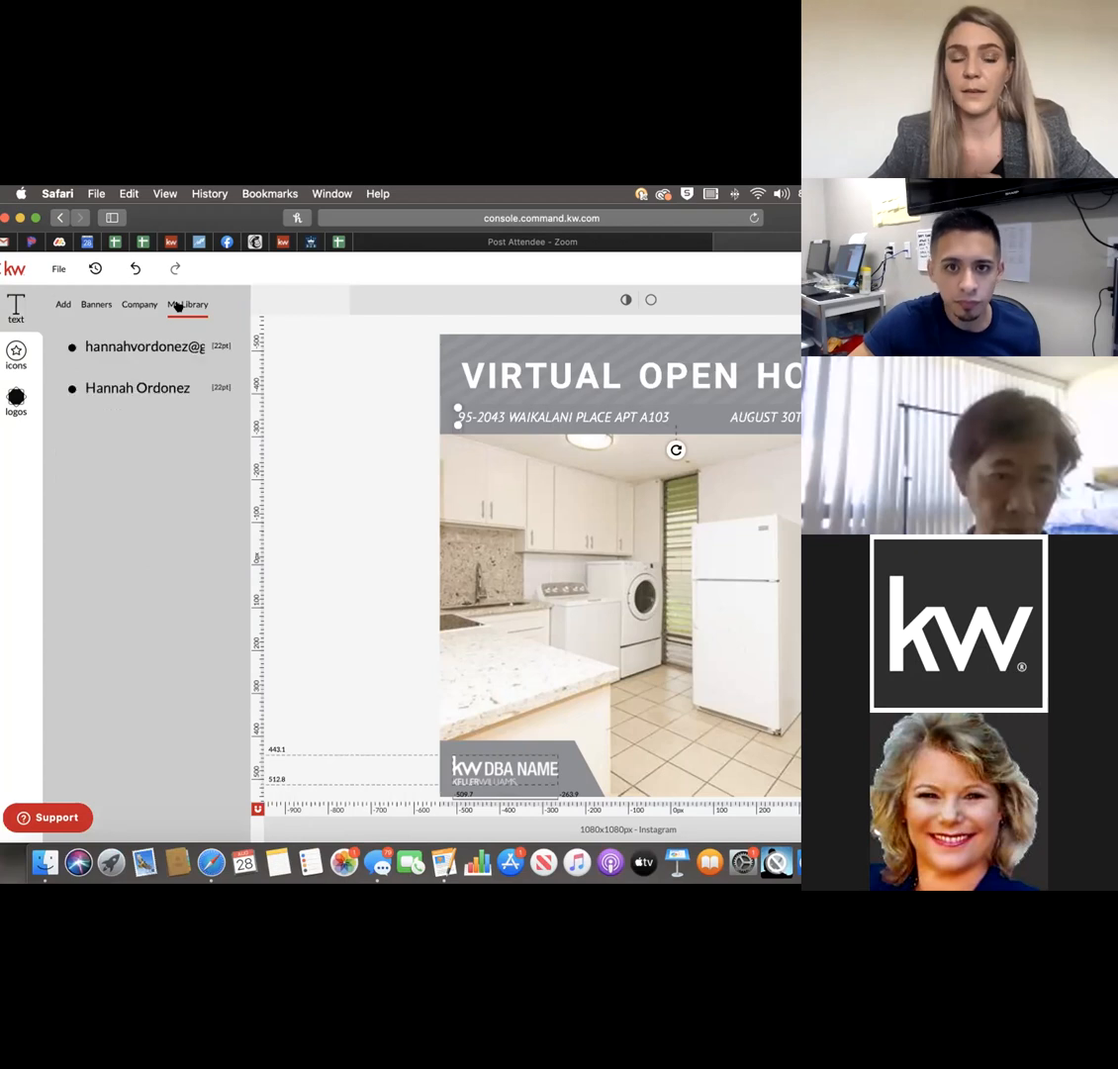
click(17, 351)
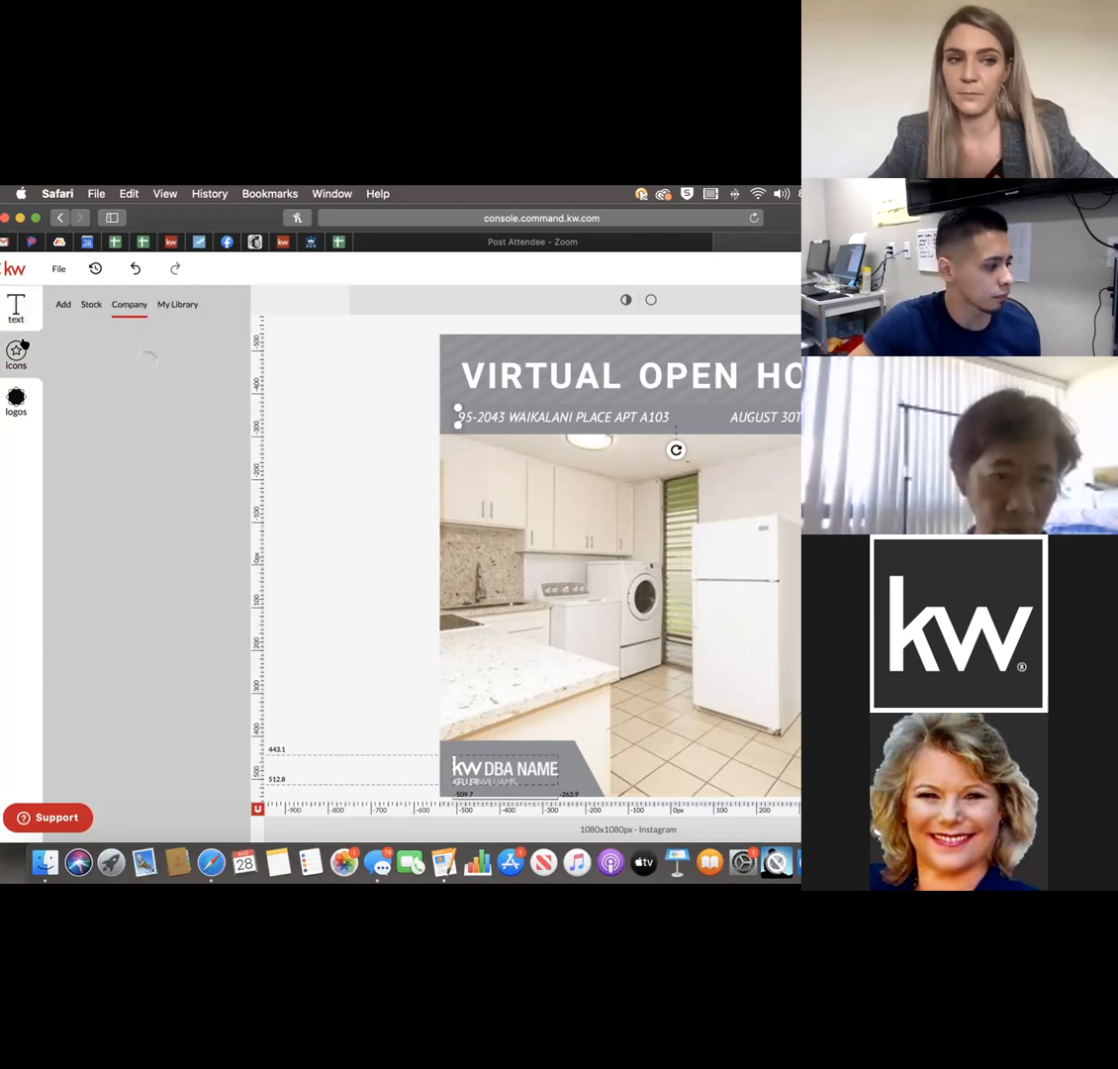
click(16, 307)
click(64, 304)
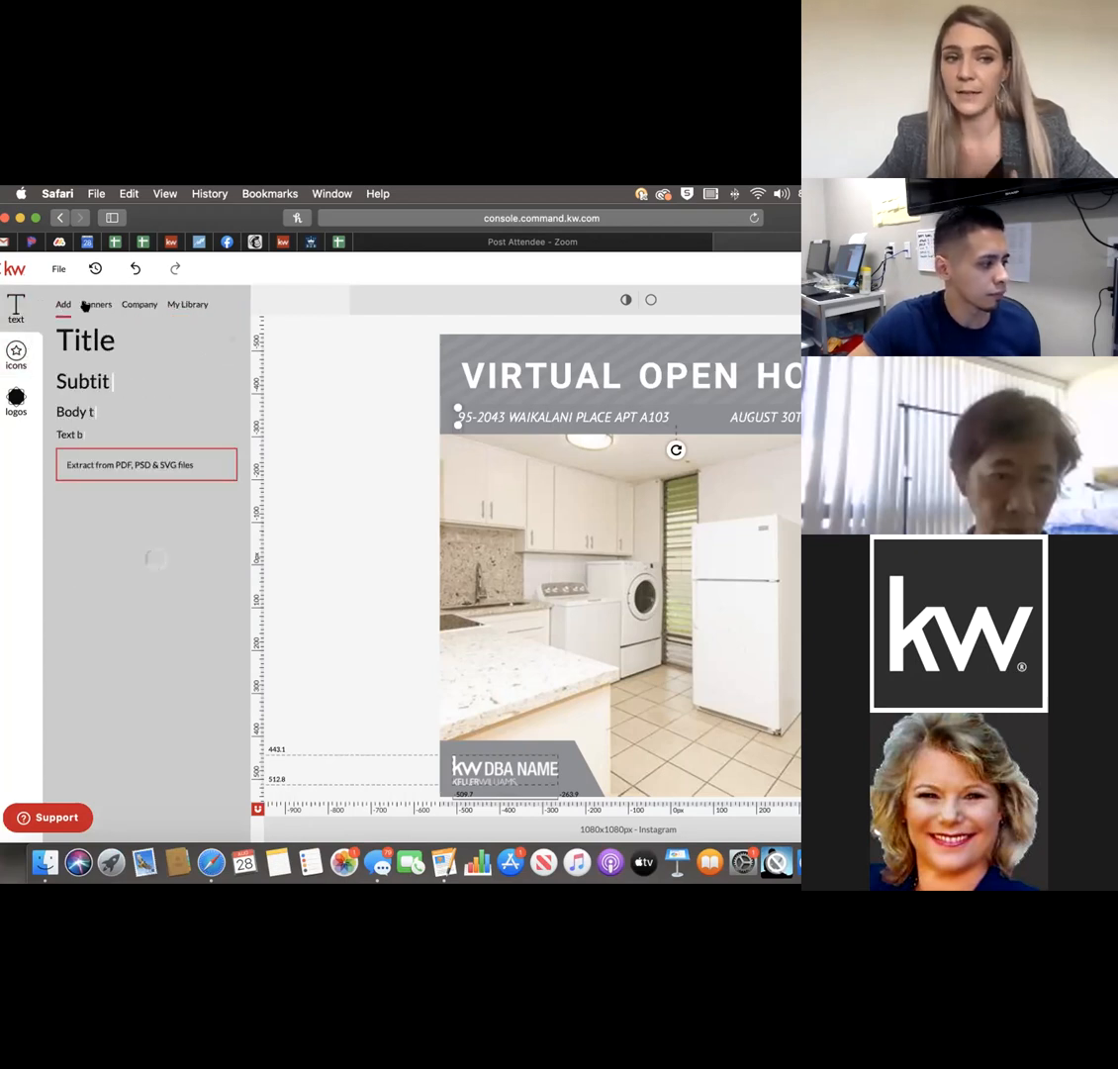
click(96, 304)
click(125, 305)
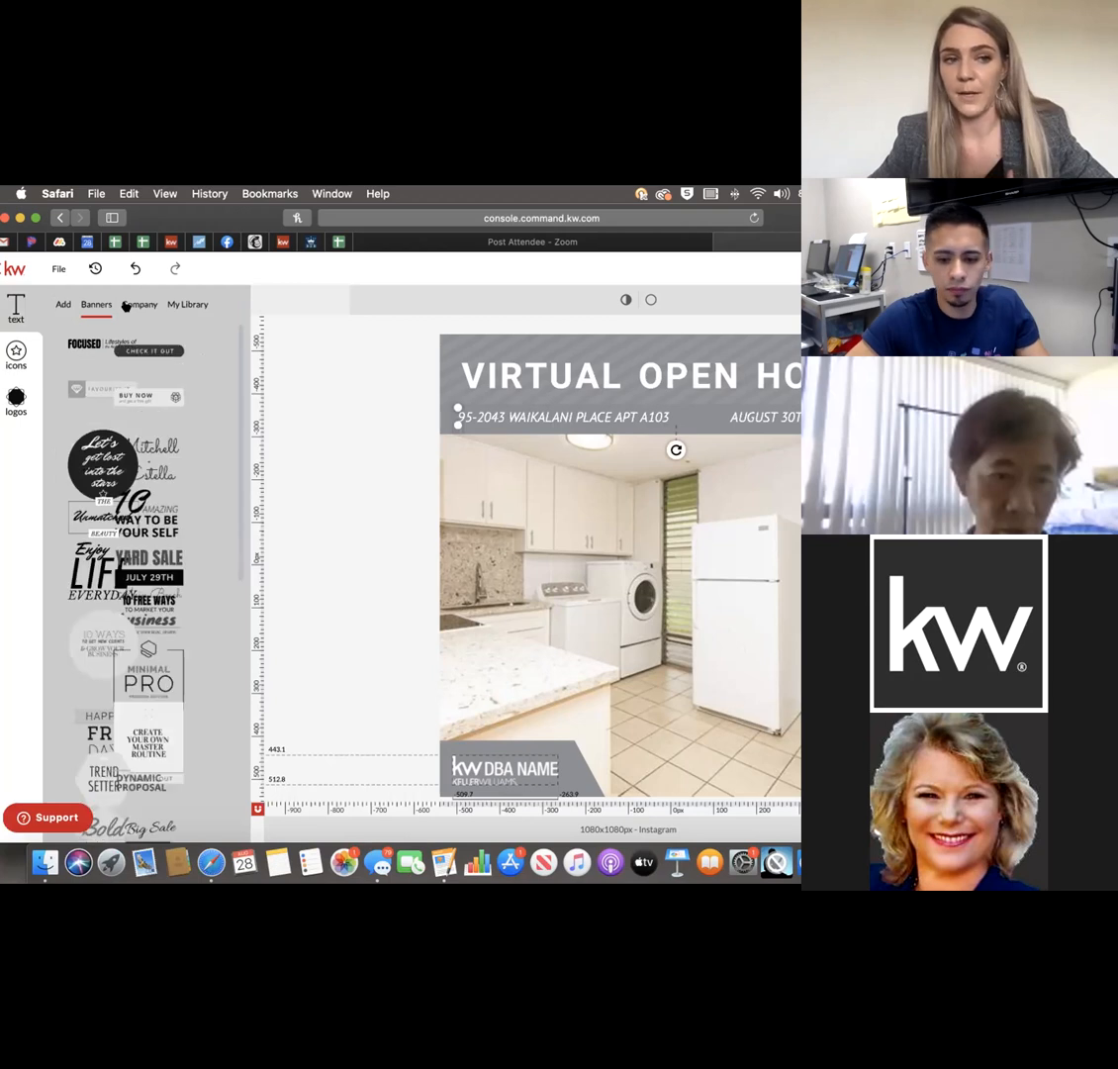
click(186, 305)
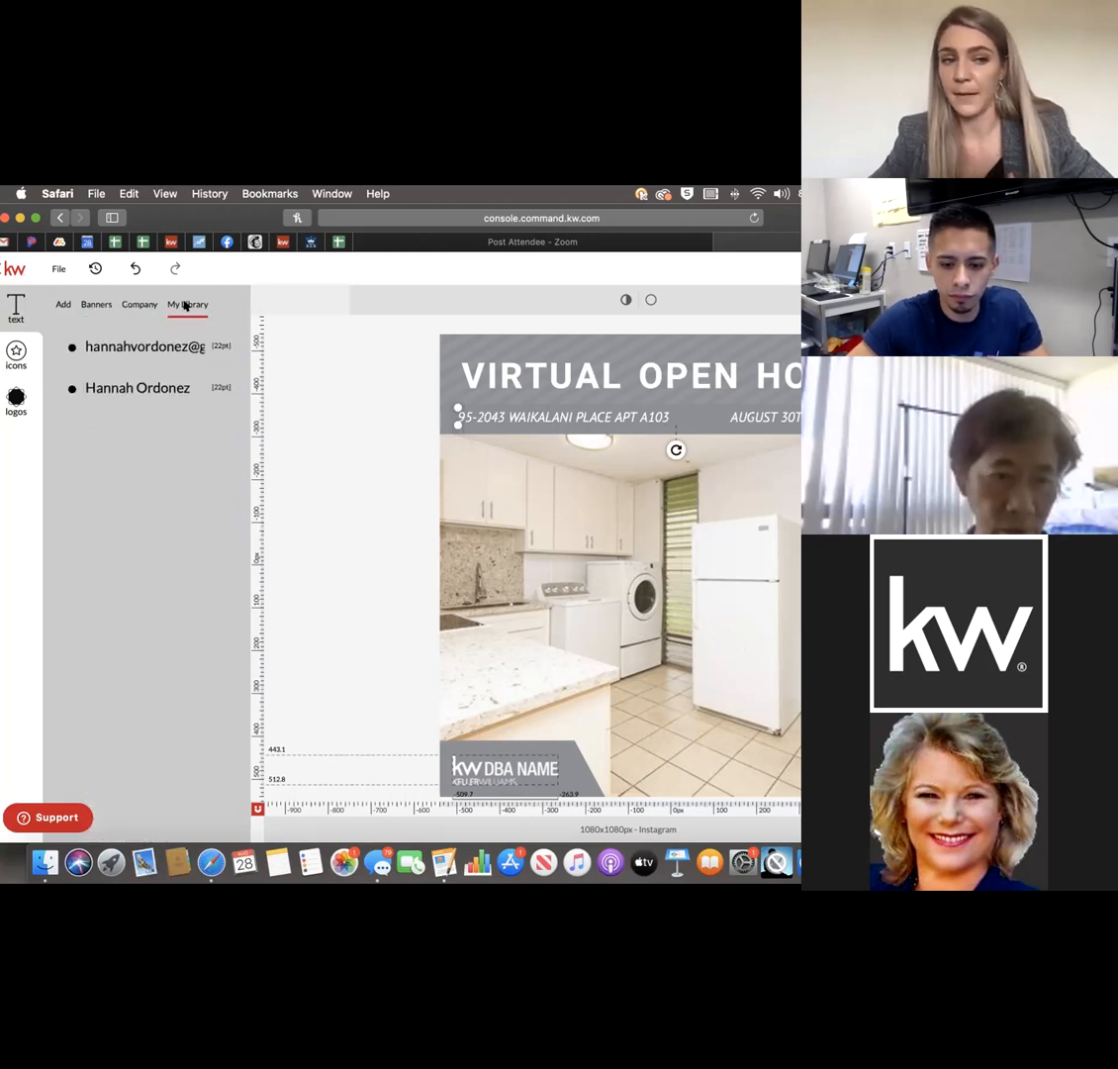
Open the Icons library and view its import options and stock icon collection.
click(14, 356)
click(60, 302)
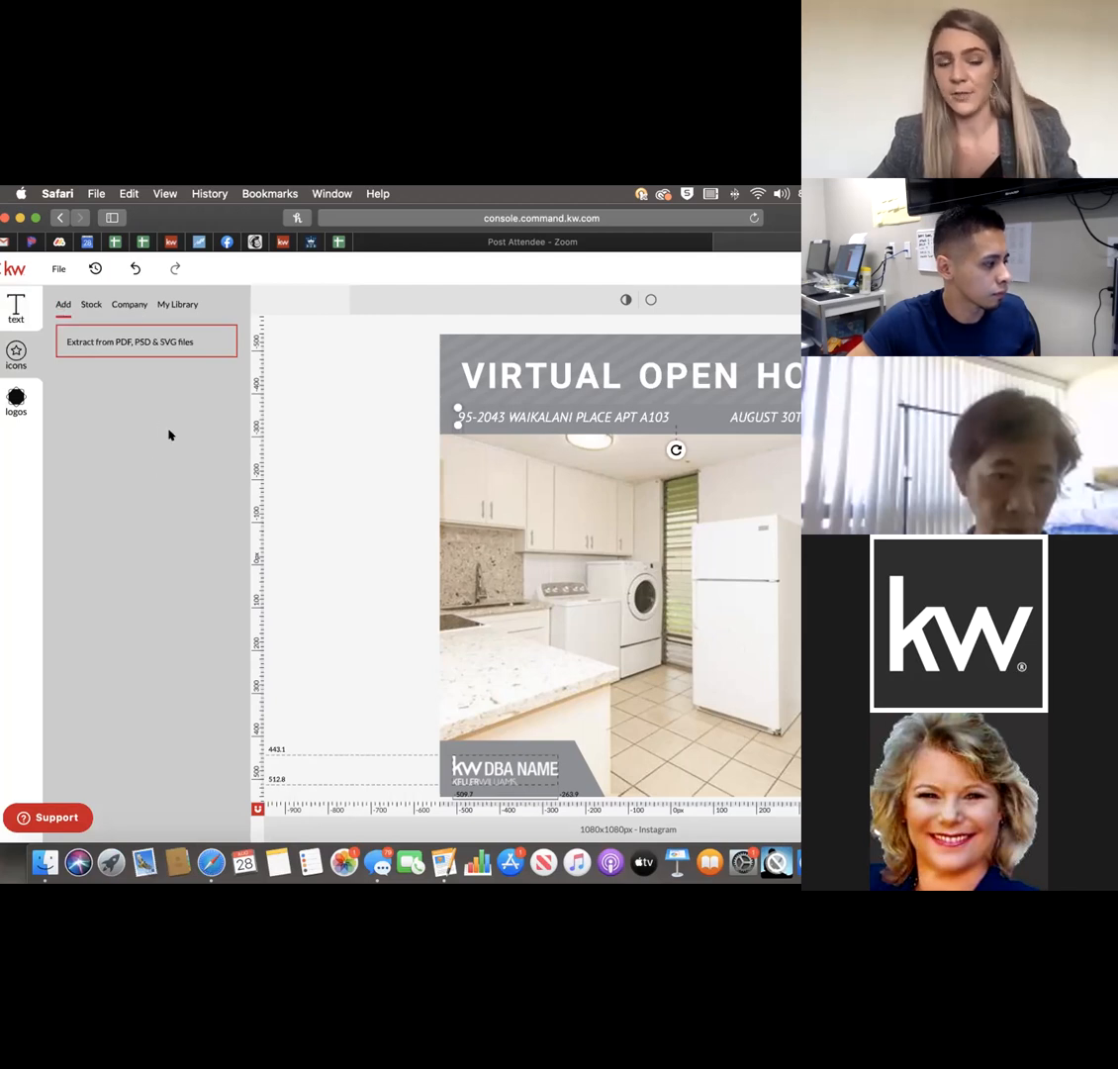
click(86, 305)
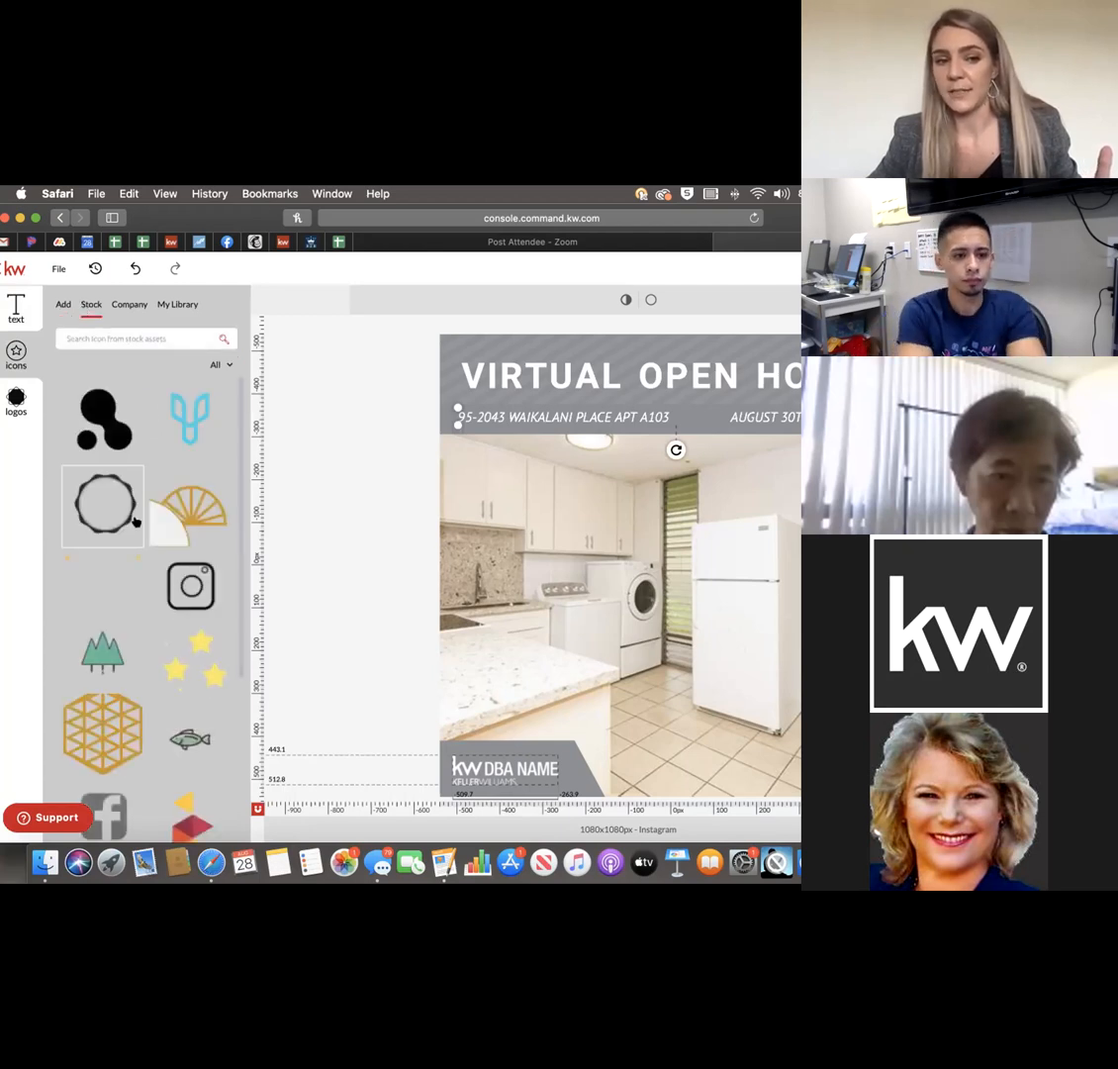
Add the three yellow stars icon and shrink it to the kitchen photo's top-left corner.
scroll(149, 475, down, 5)
scroll(191, 483, up, 2)
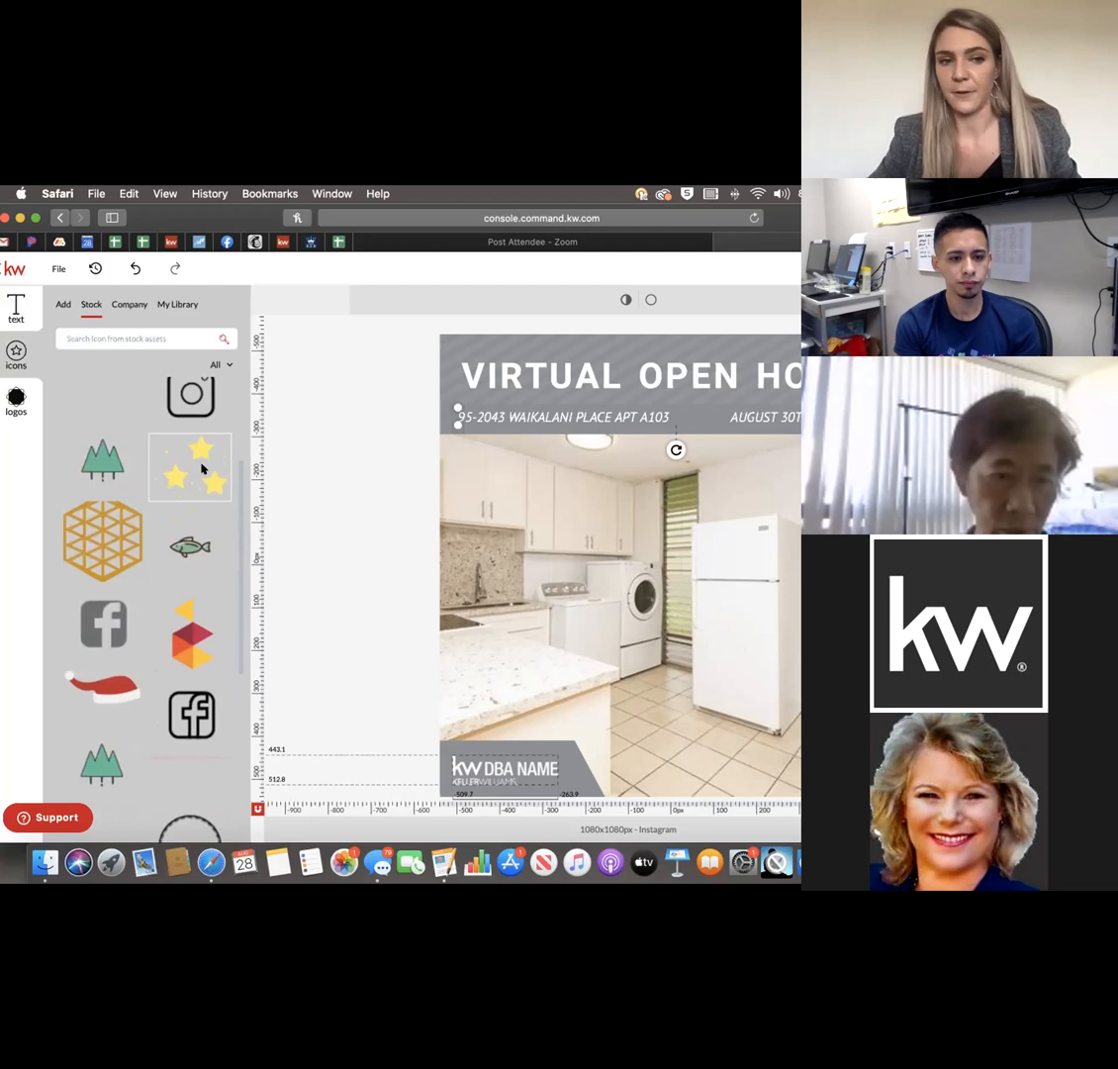
click(202, 469)
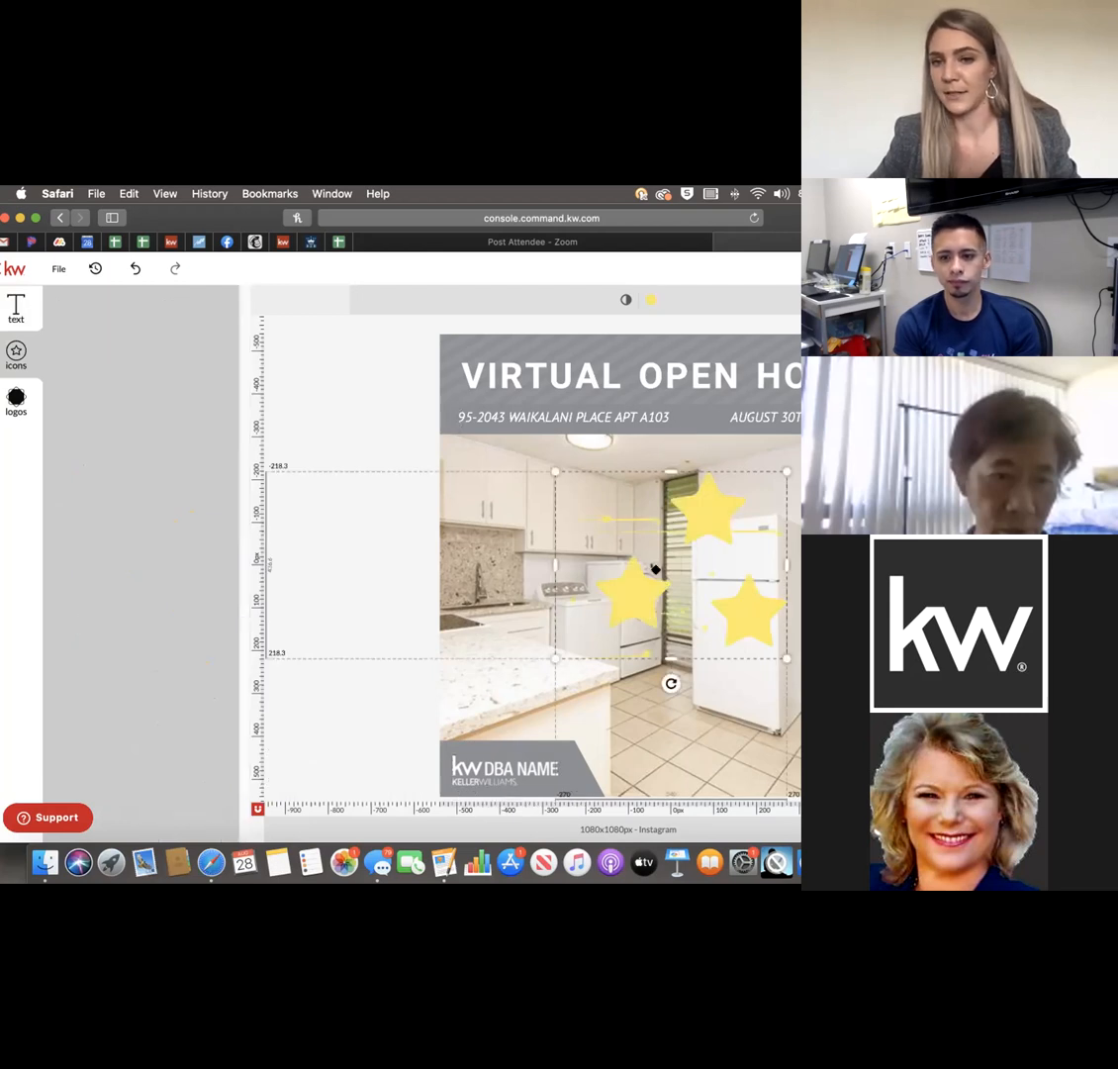
mouse_move(687, 537)
mouse_down()
mouse_move(738, 619)
mouse_move(717, 617)
mouse_move(727, 526)
mouse_move(702, 516)
mouse_up()
click(702, 516)
drag(784, 468, 519, 457)
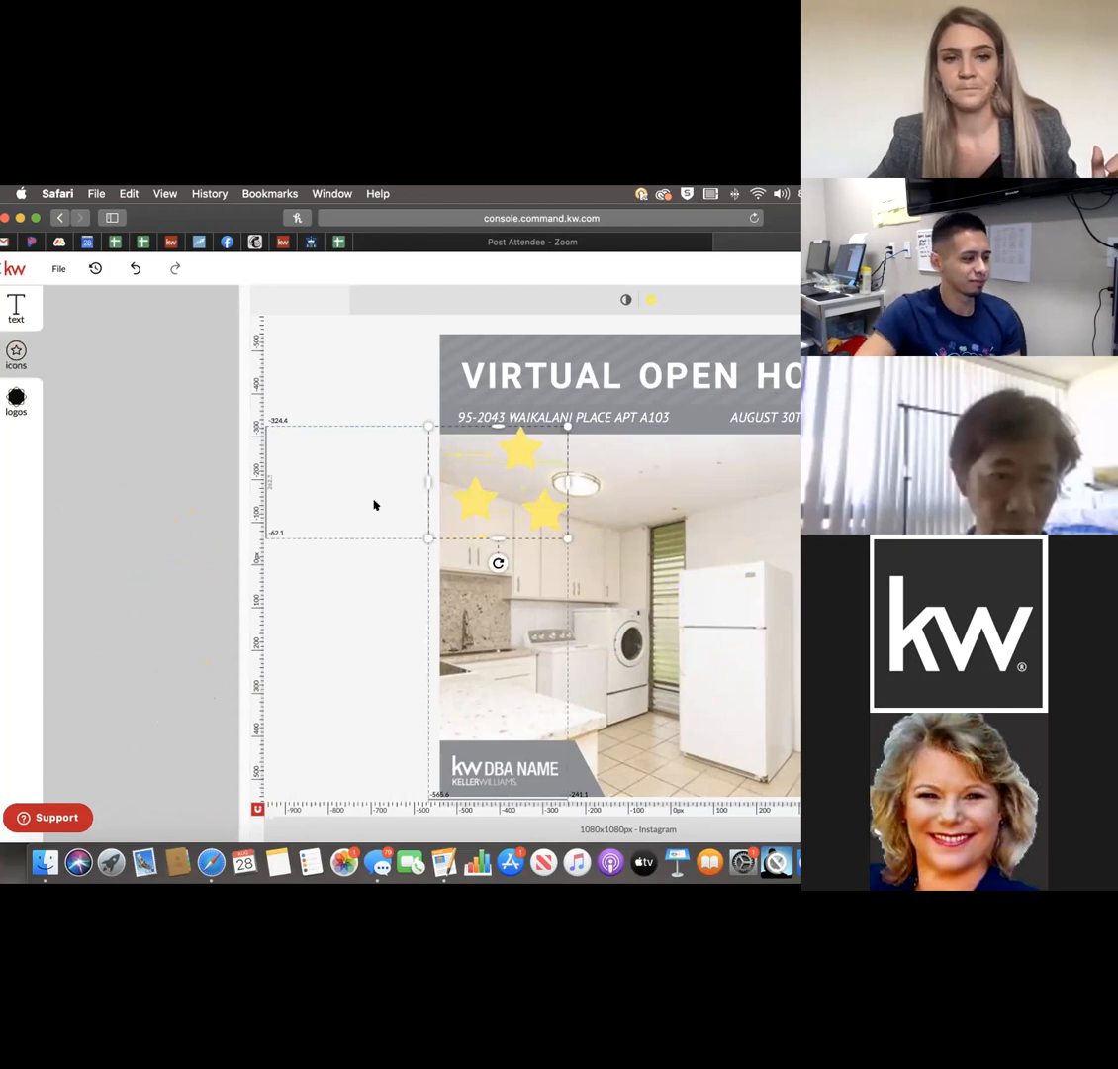
click(357, 579)
click(130, 304)
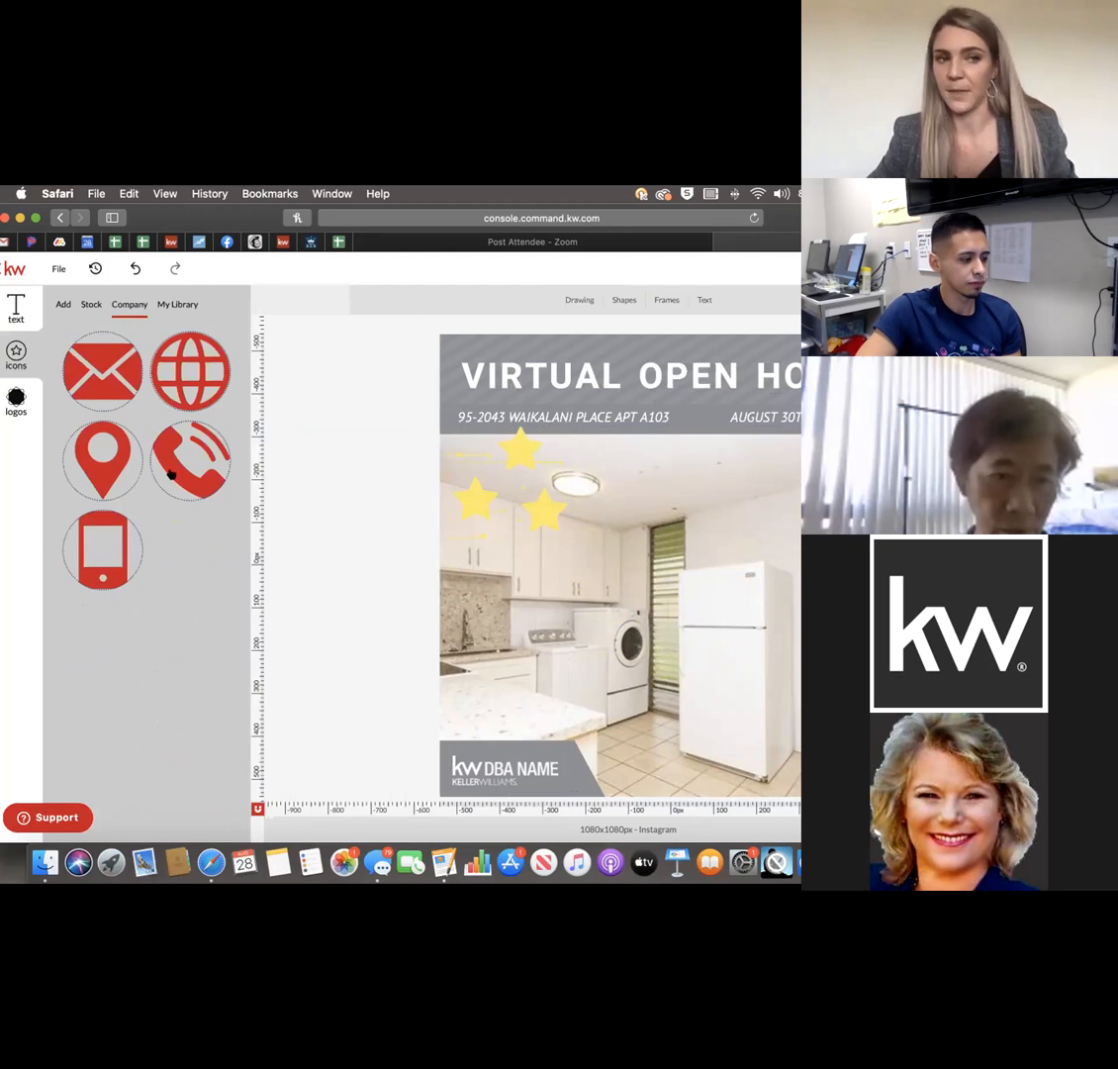
Add and then delete the red envelope icon, and check the empty My Library icons.
click(112, 375)
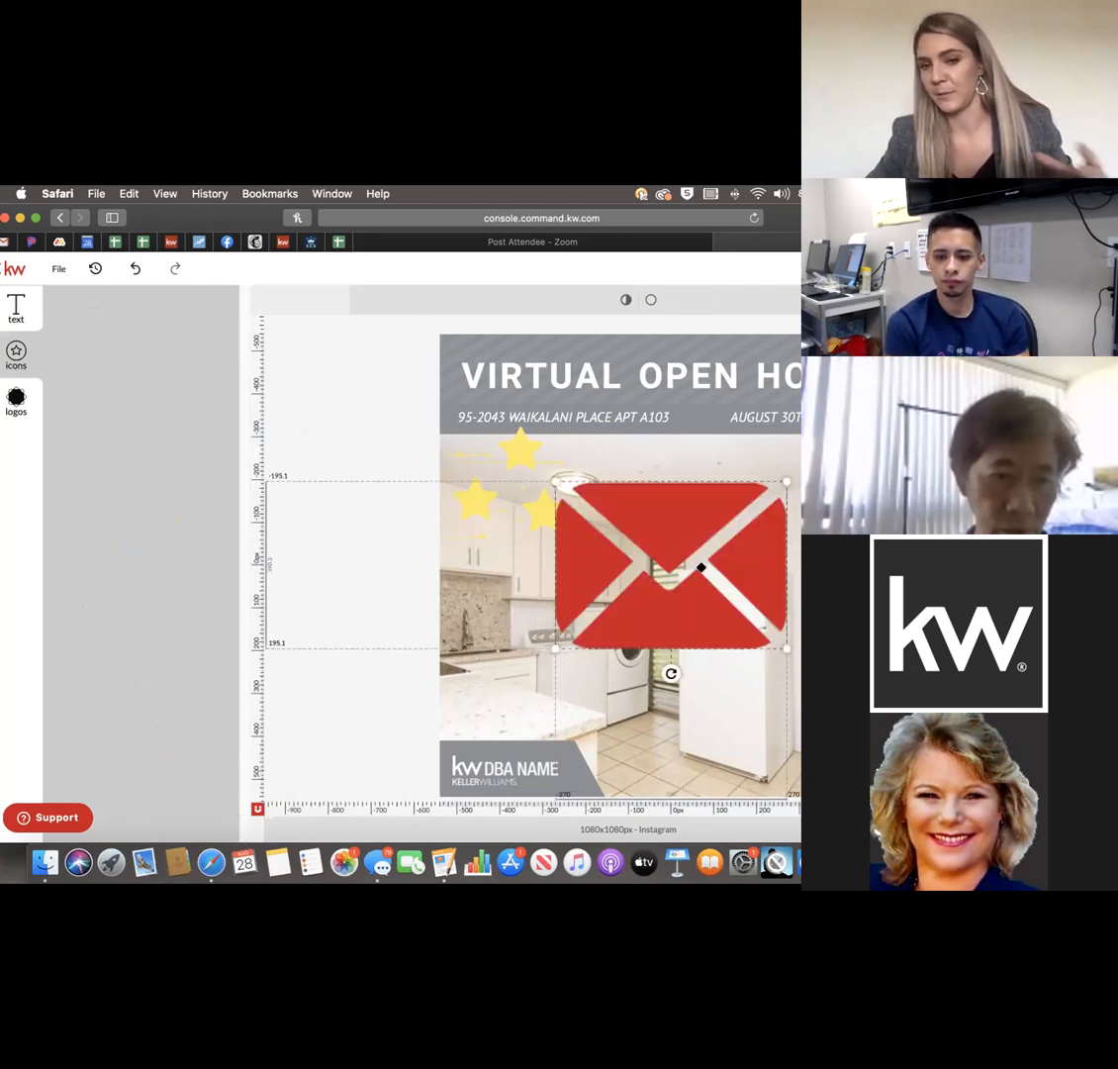
key(Delete)
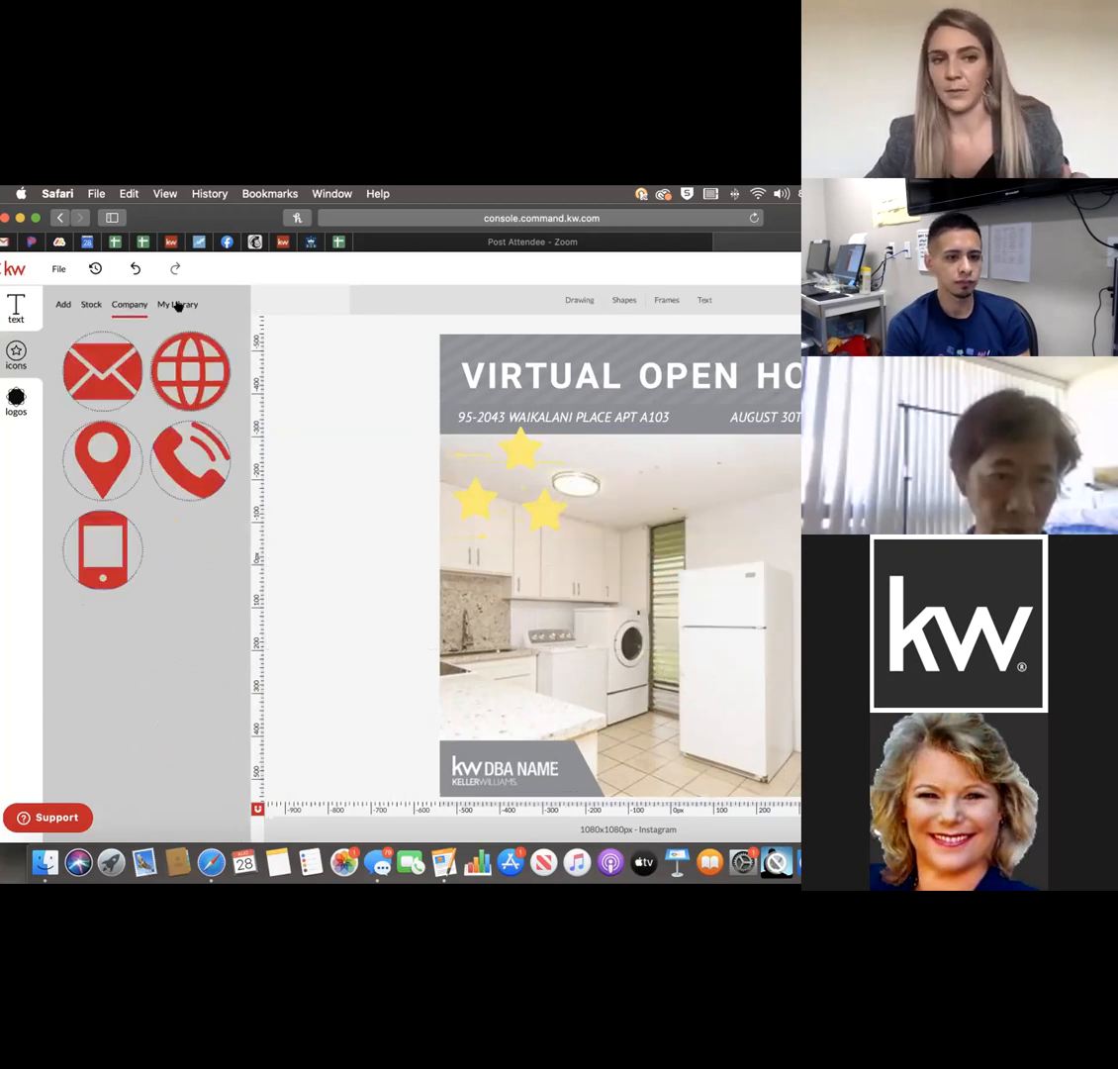
click(178, 305)
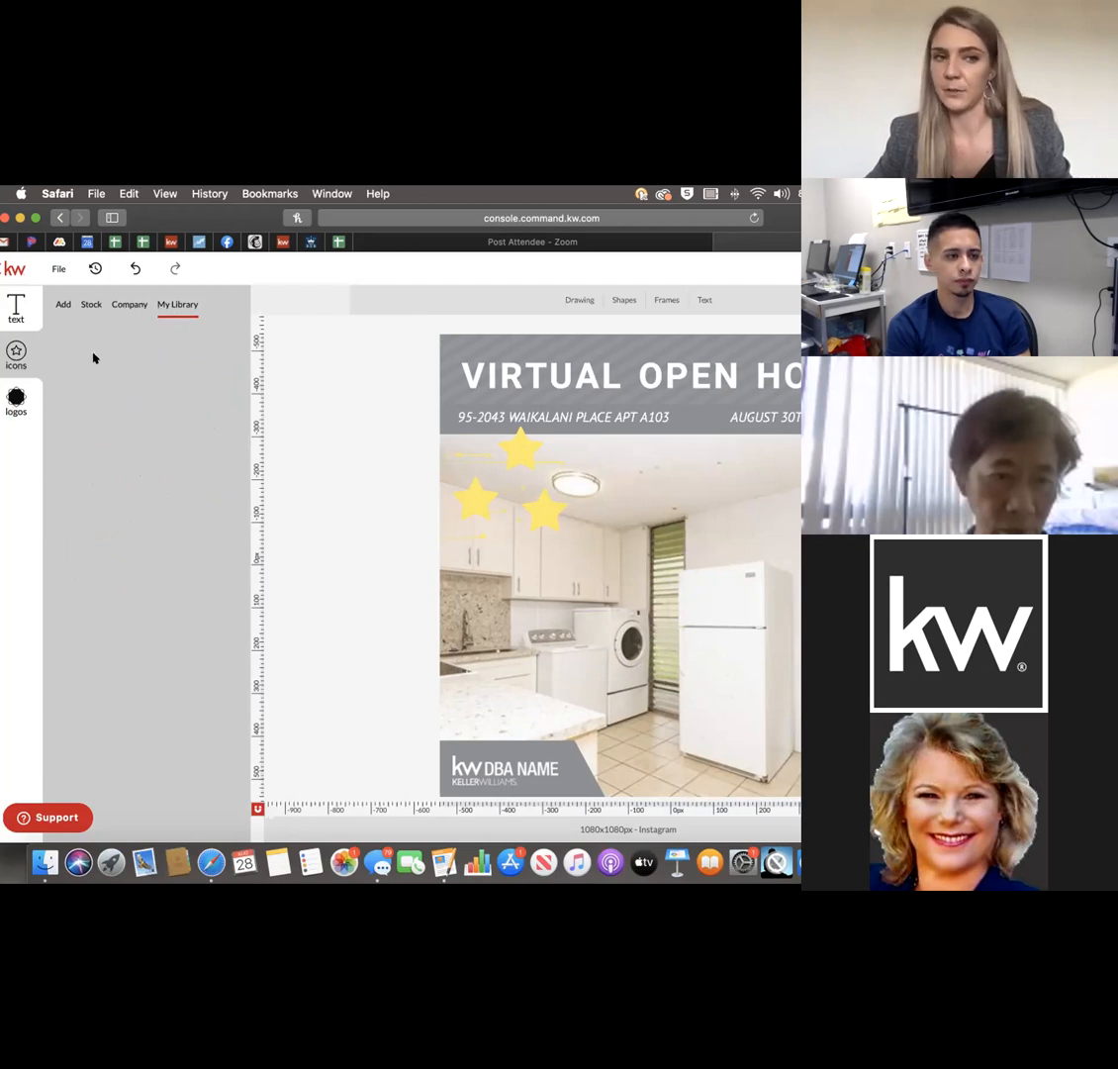
Try placing the KW Honolulu logo from the logo library, then remove it.
click(62, 304)
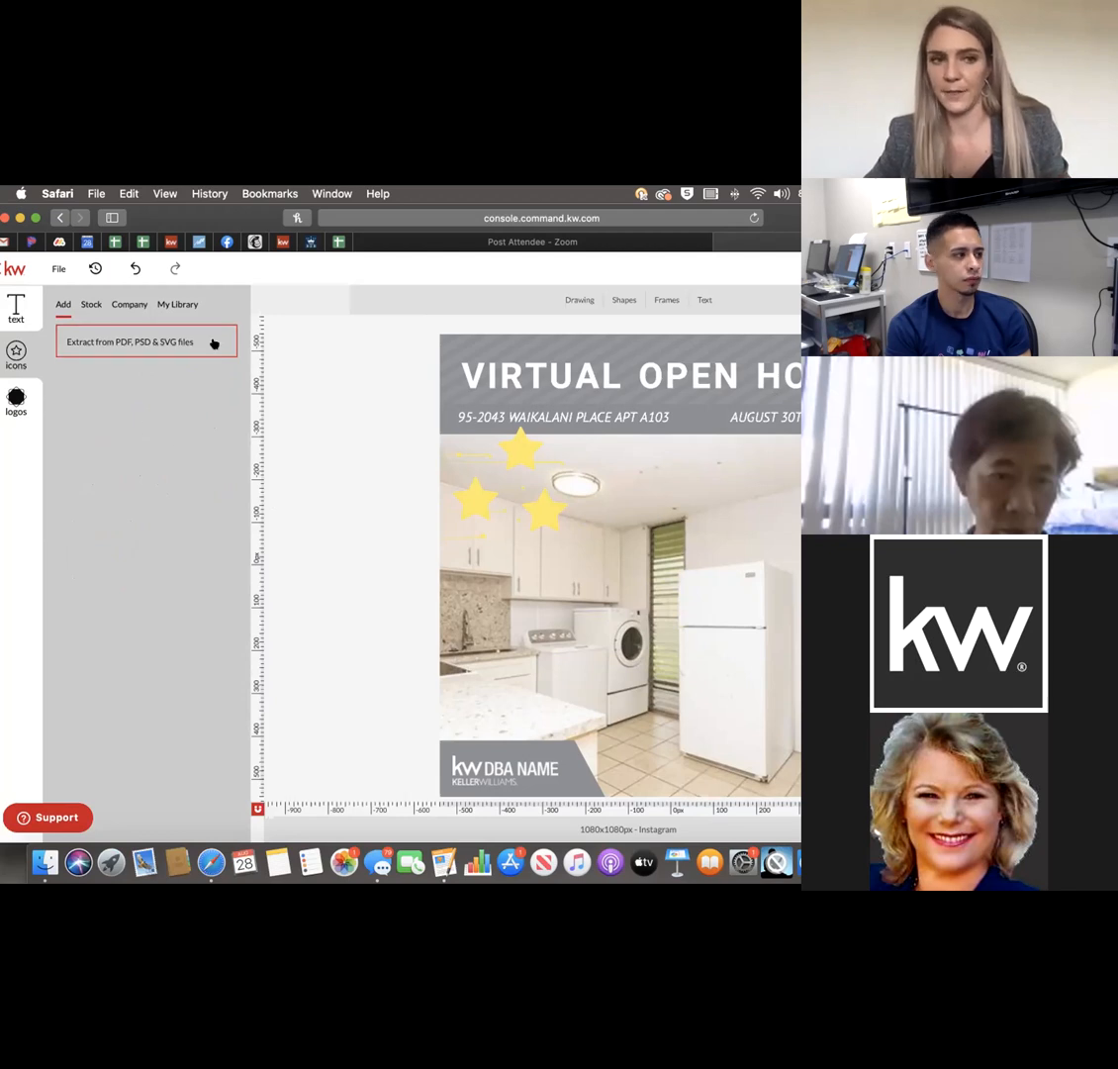
click(186, 304)
click(60, 298)
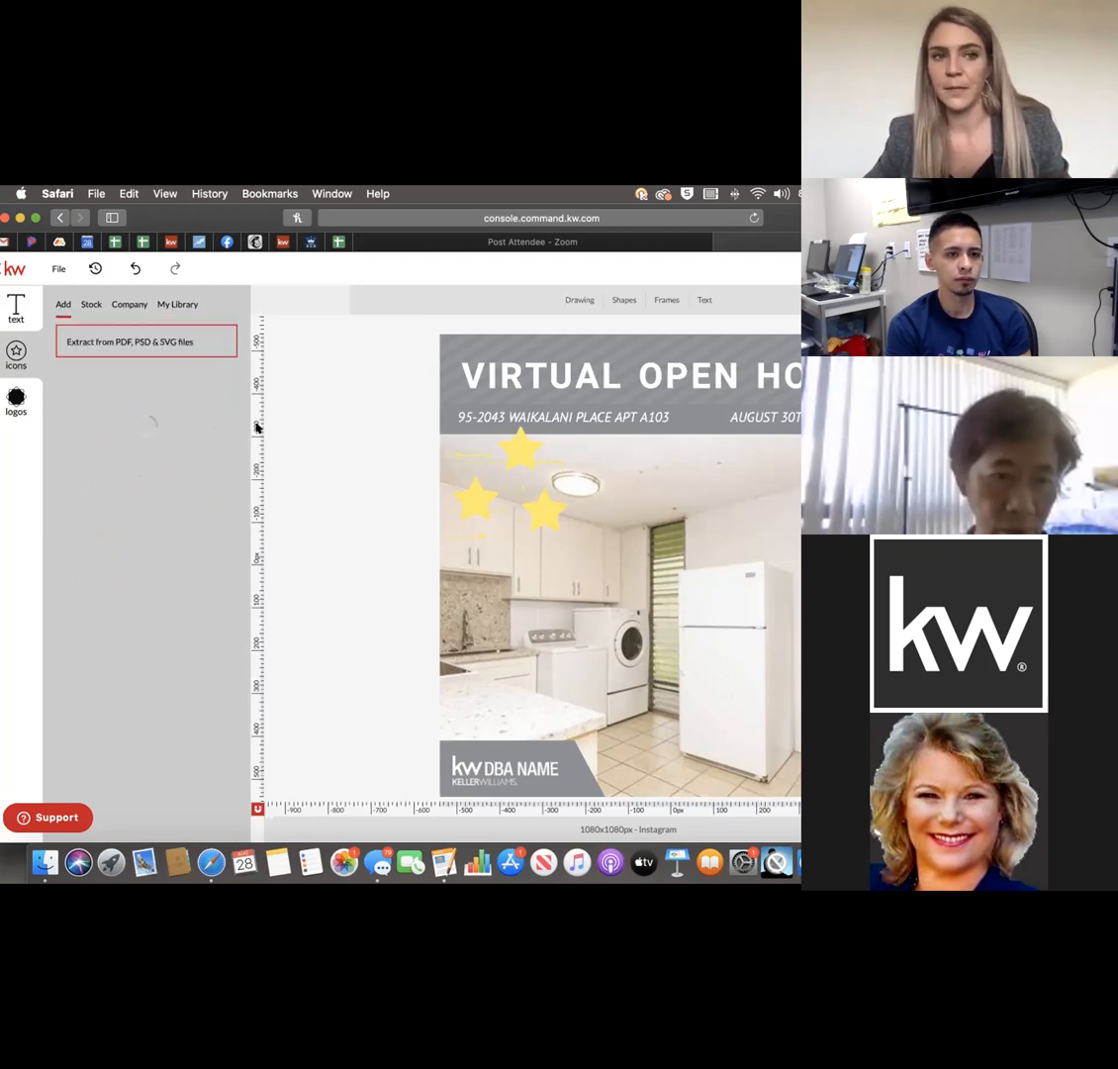
click(16, 406)
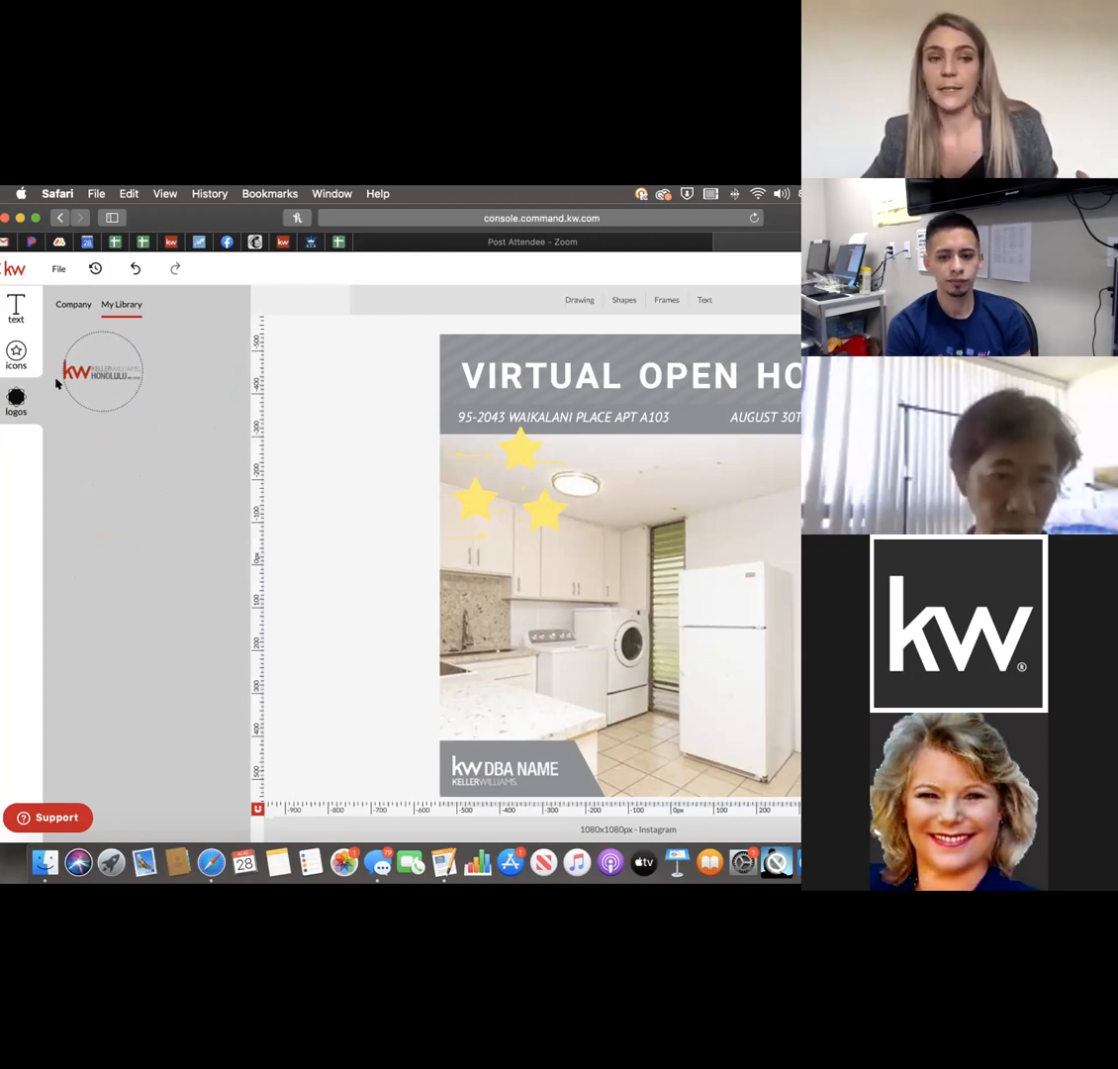
click(96, 374)
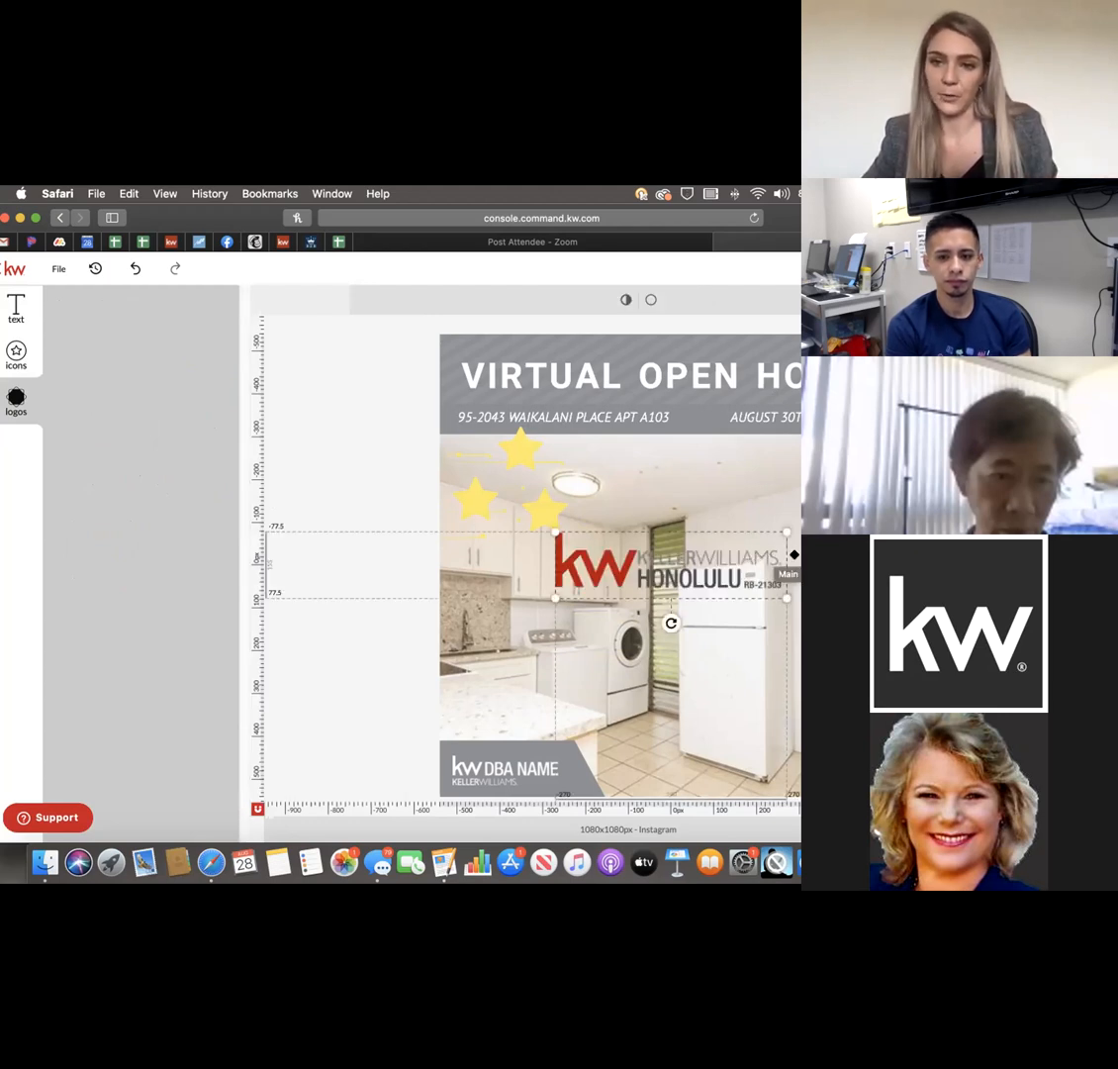
drag(603, 549, 605, 601)
key(Delete)
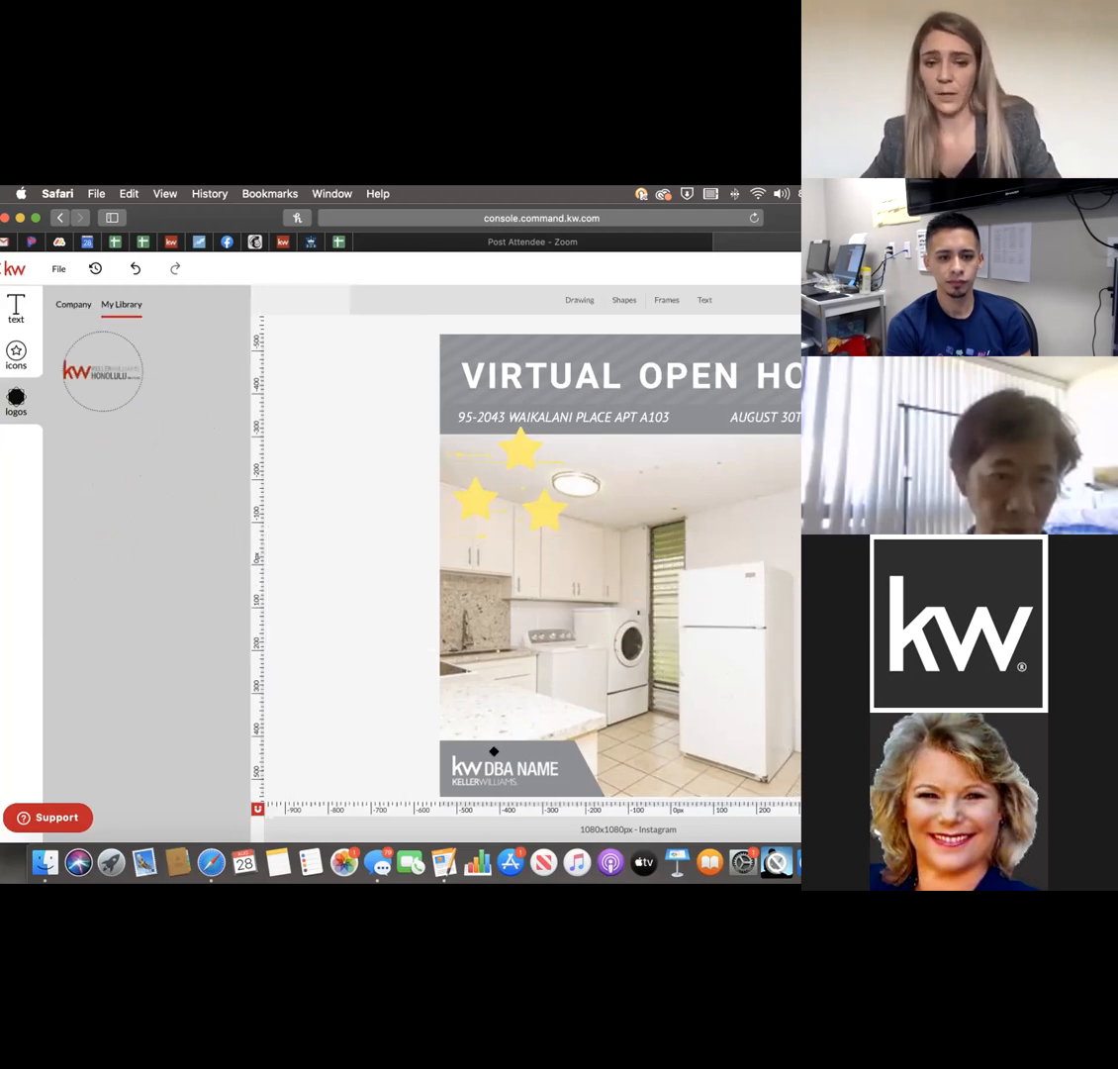
Delete the KW DBA NAME placeholder logo and add the KW Honolulu logo, shrunk into the bottom-left box.
click(469, 761)
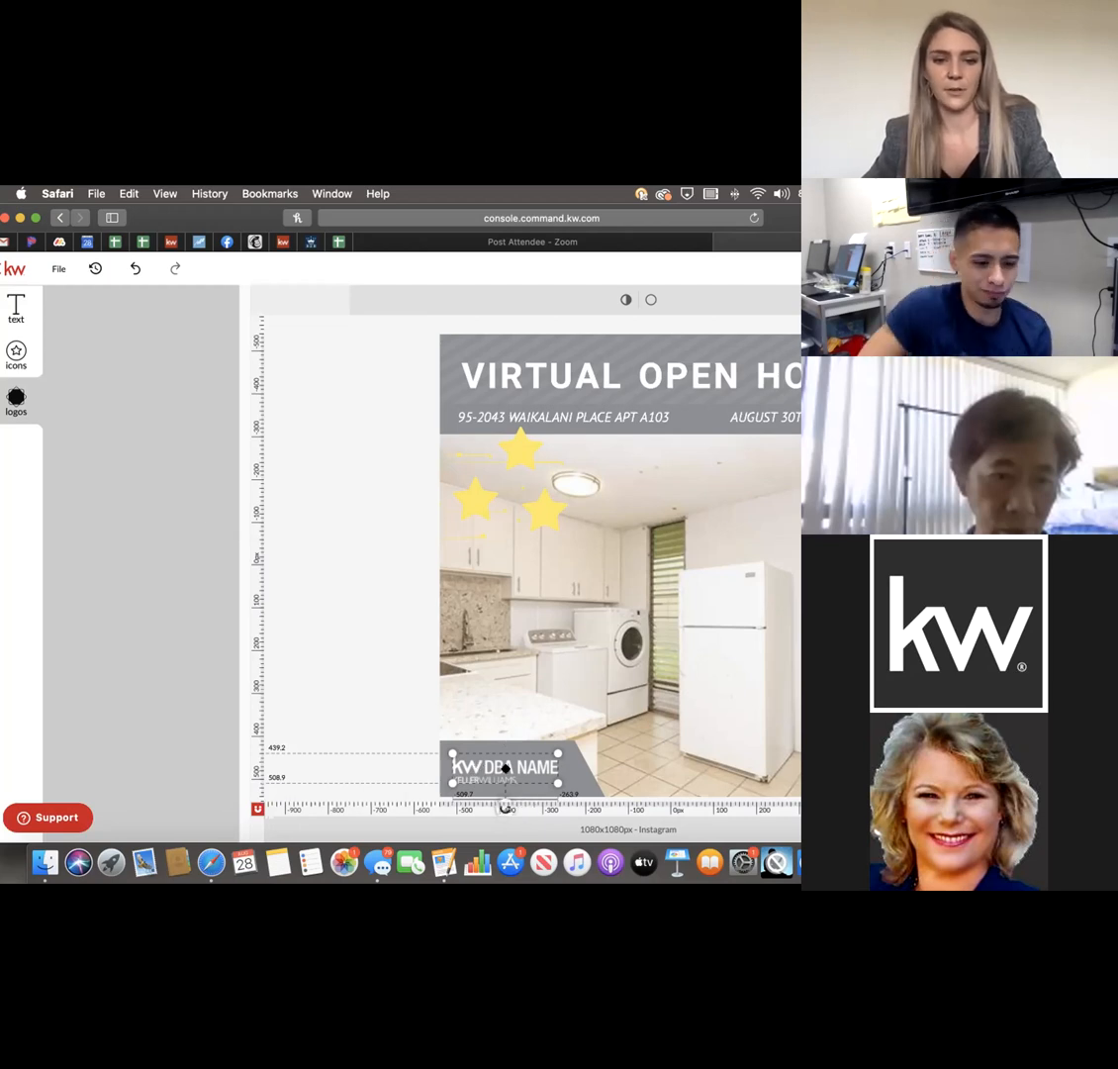
key(Delete)
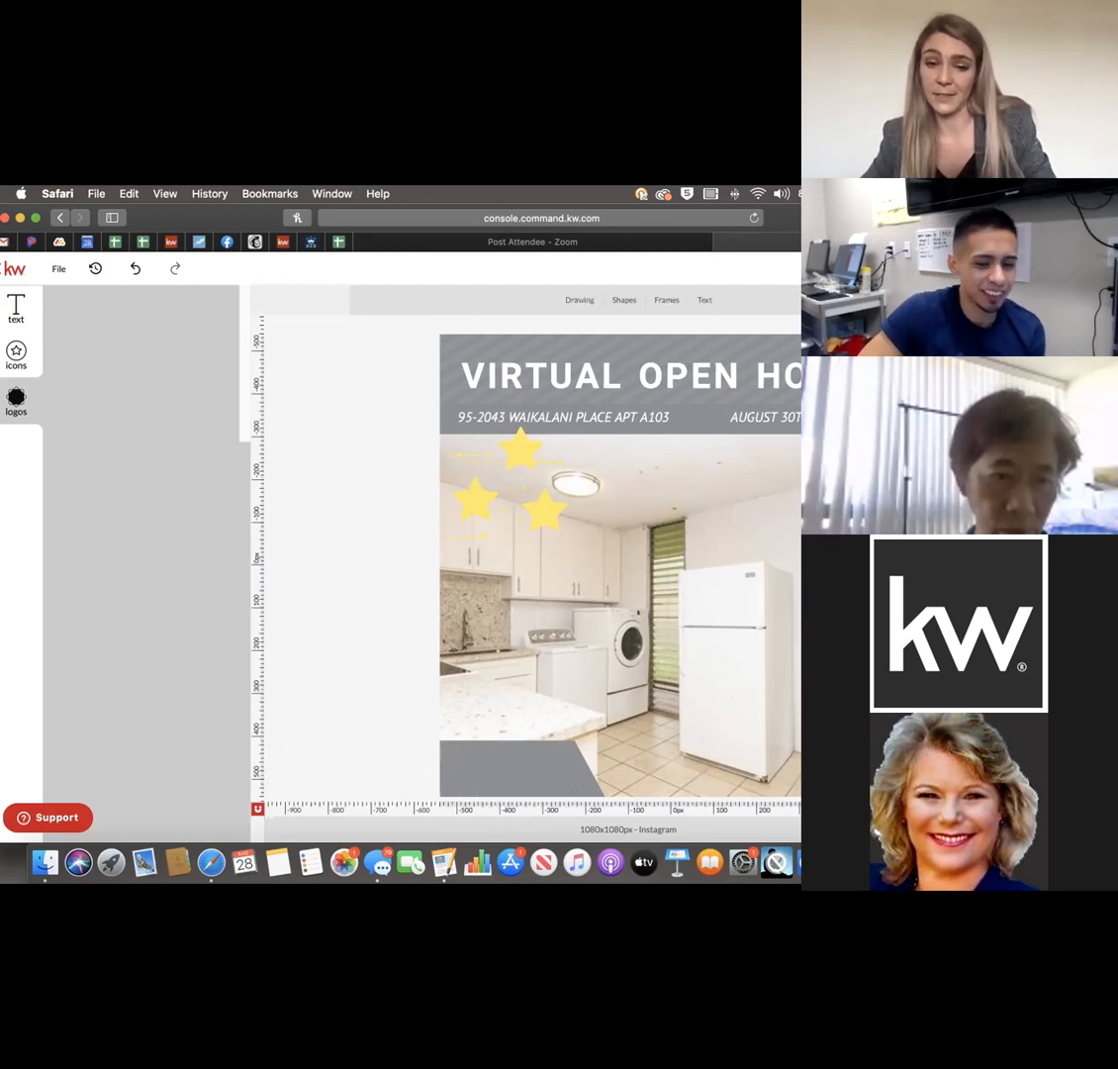
click(100, 368)
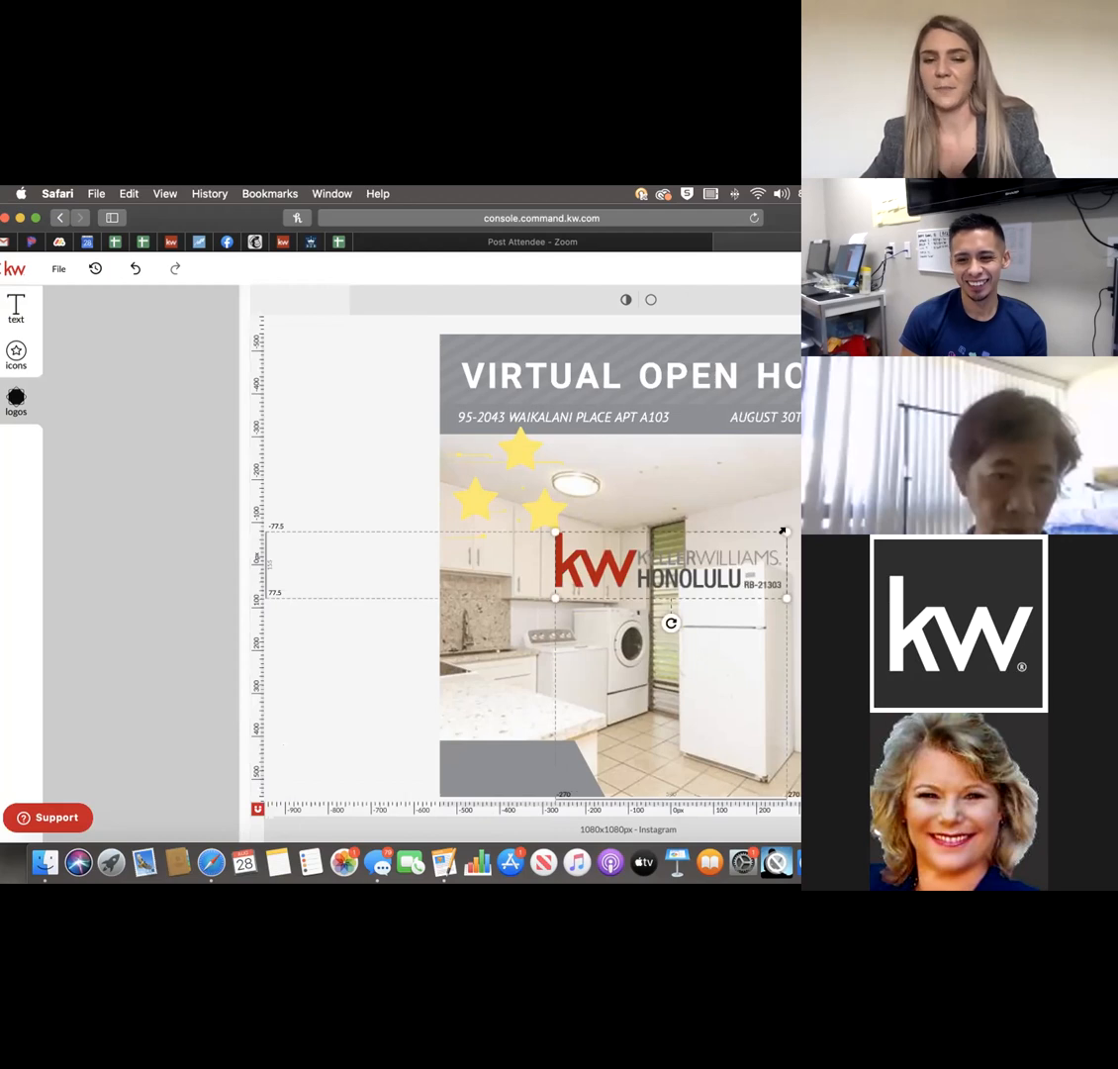
drag(782, 531, 528, 770)
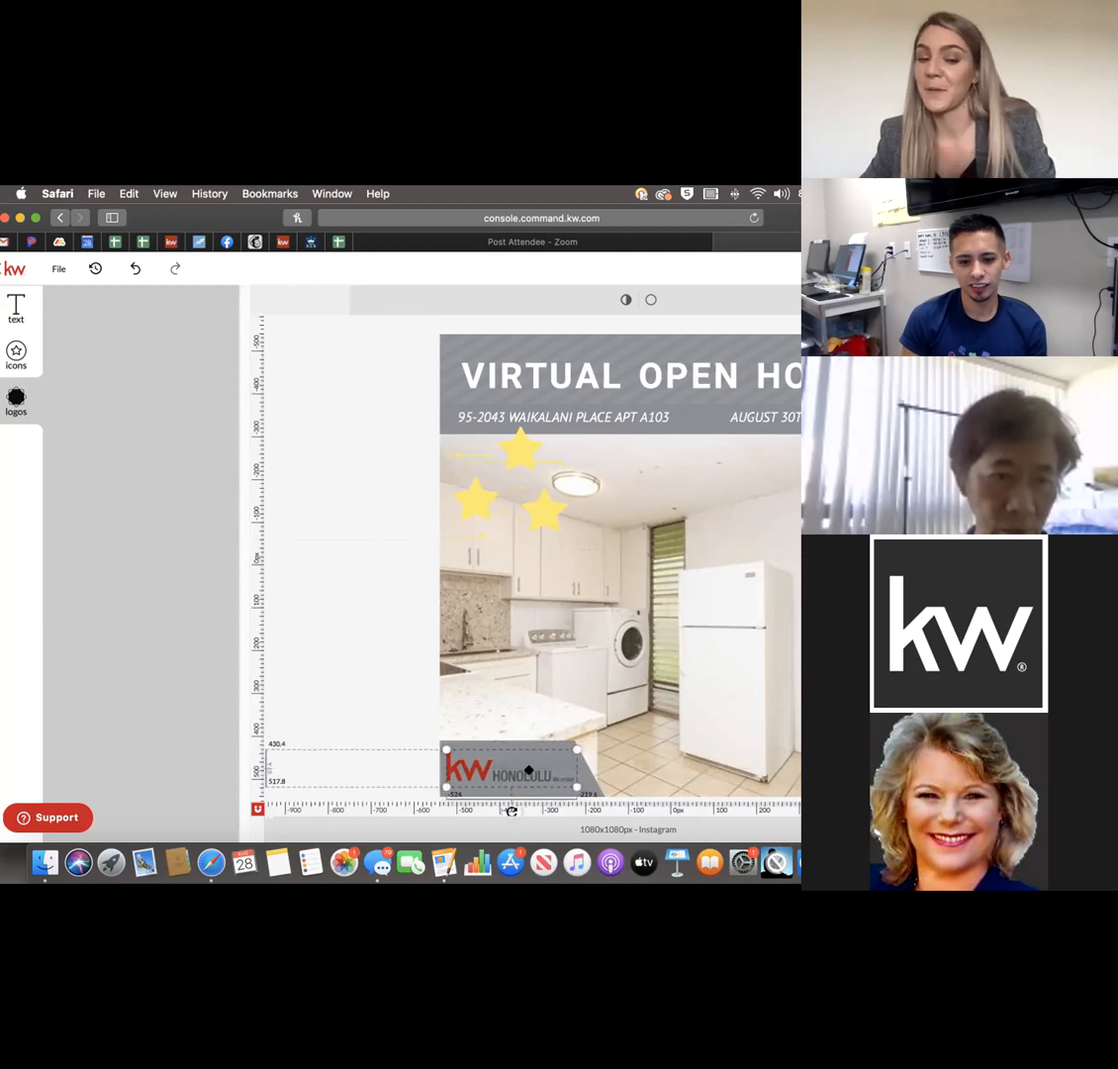
click(400, 716)
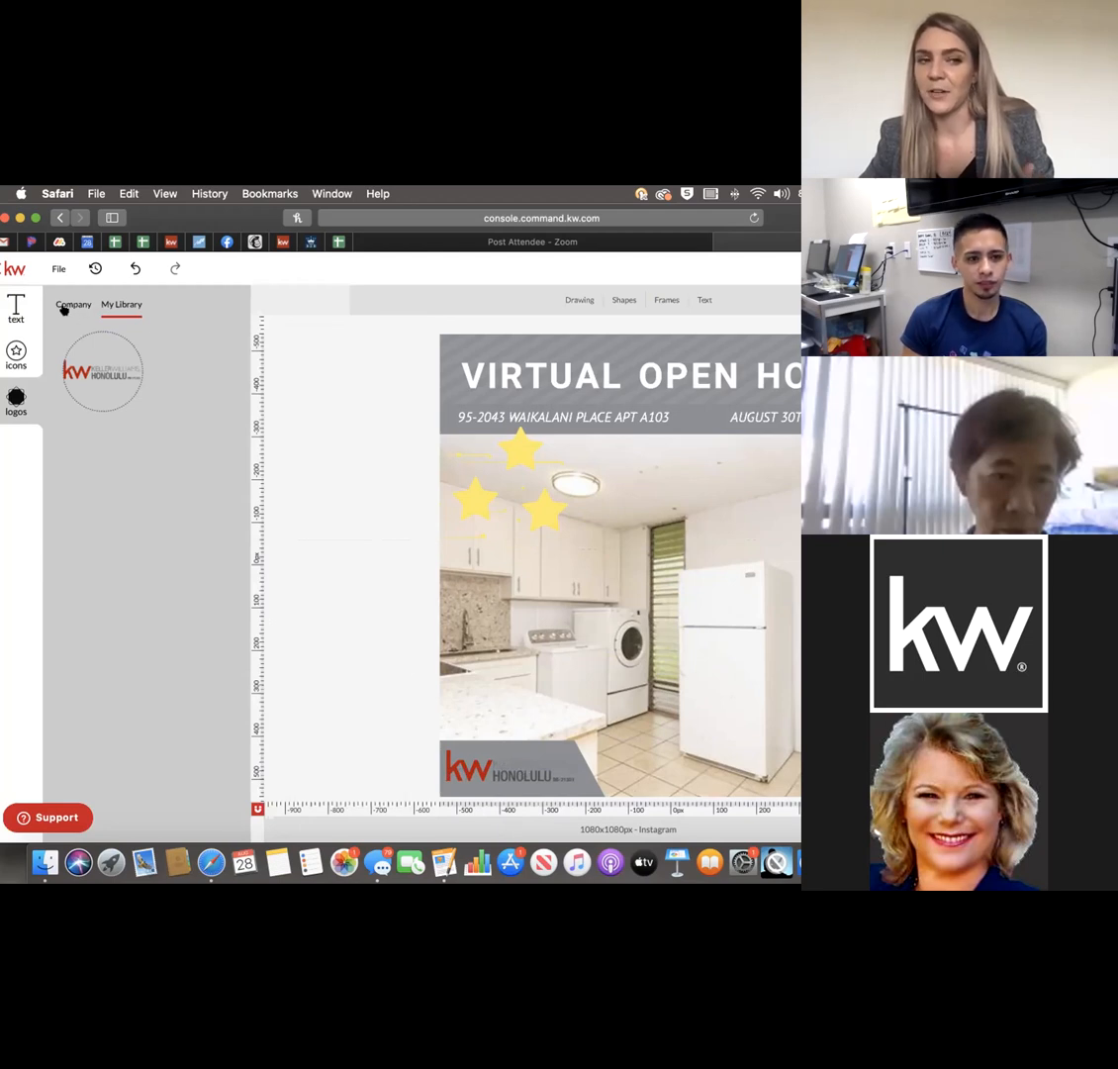
Start an icon file import from the Desktop folder, then cancel without choosing a file.
click(12, 352)
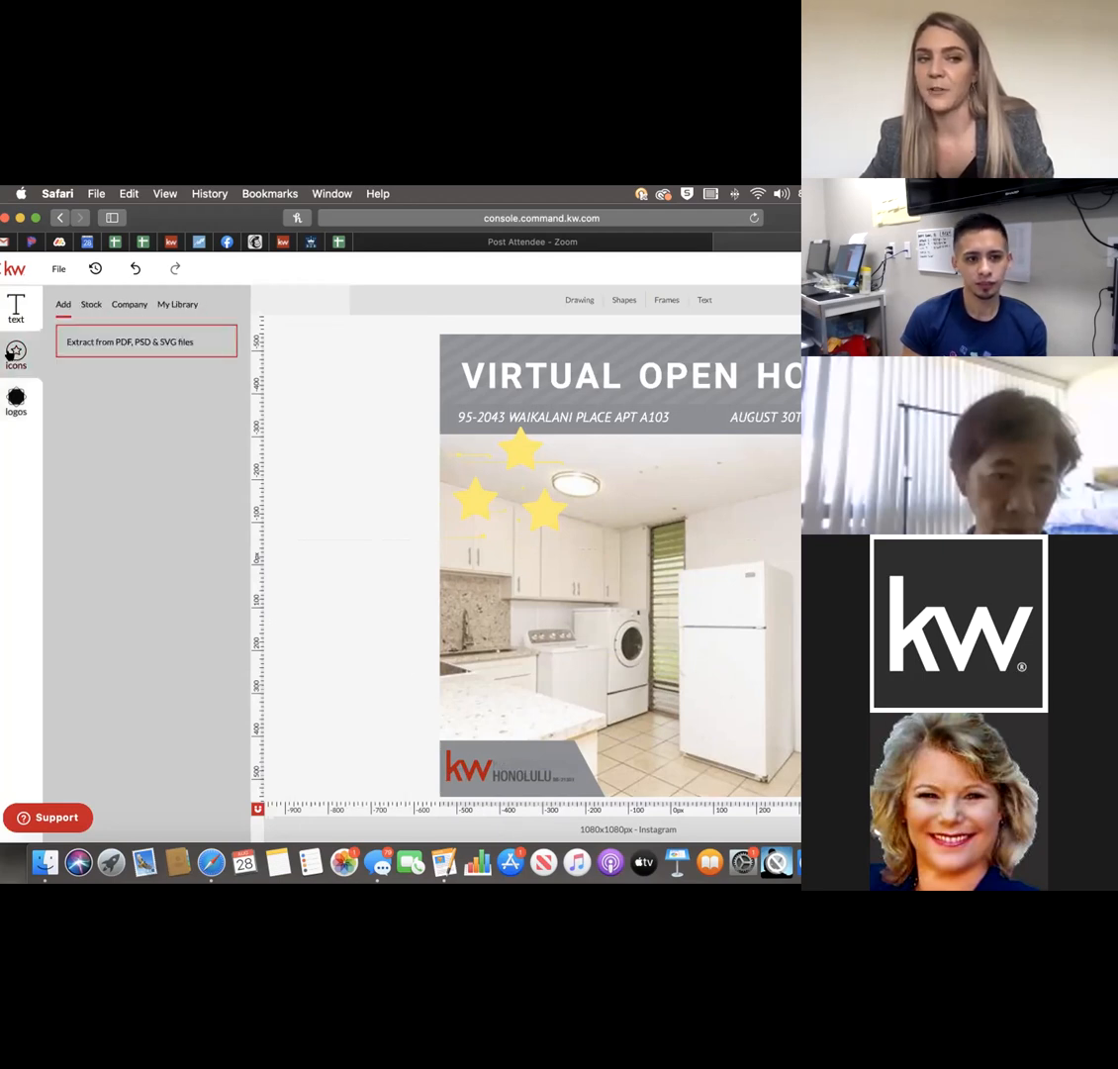
click(96, 341)
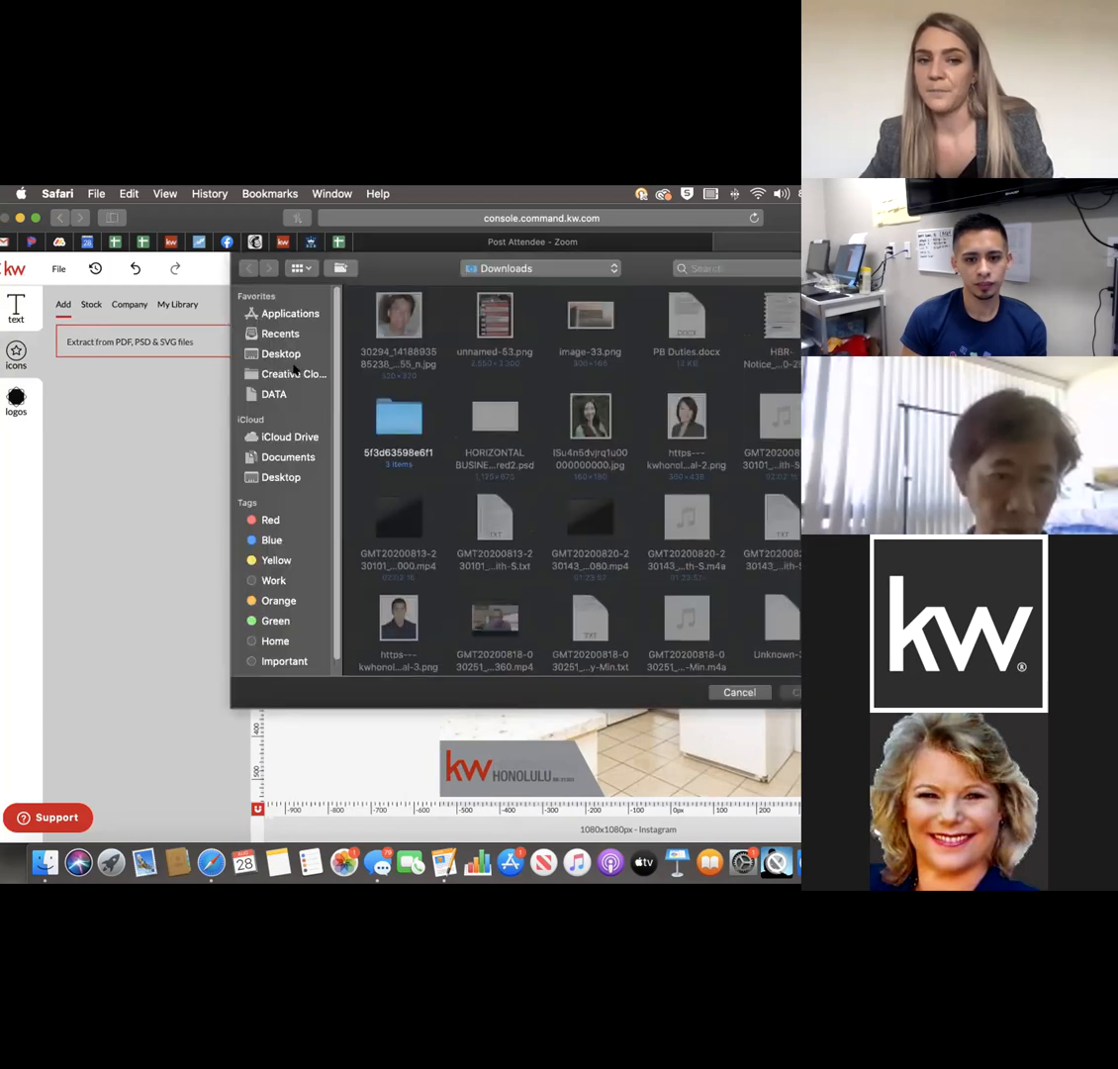
click(287, 355)
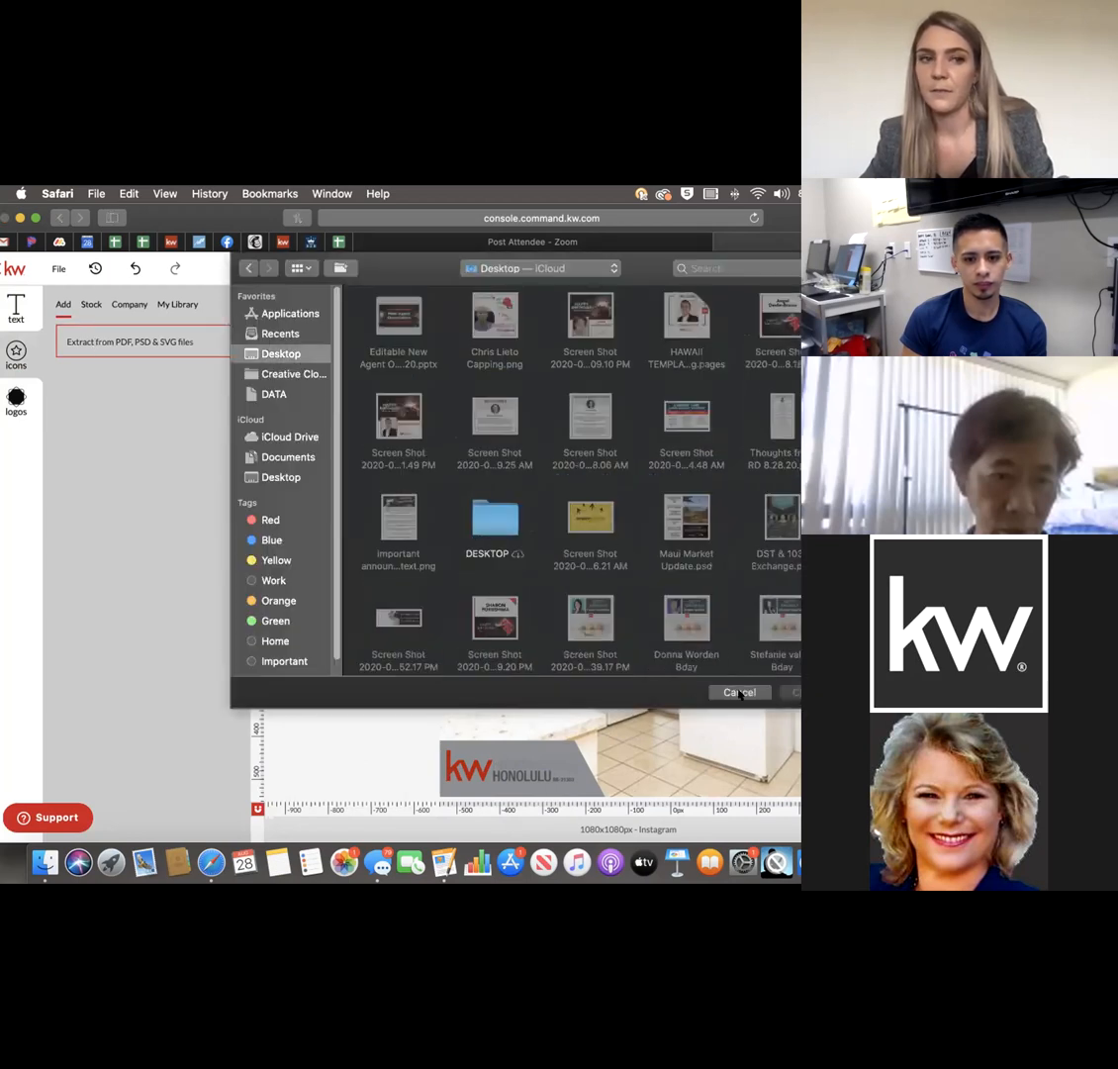
scroll(661, 582, down, 5)
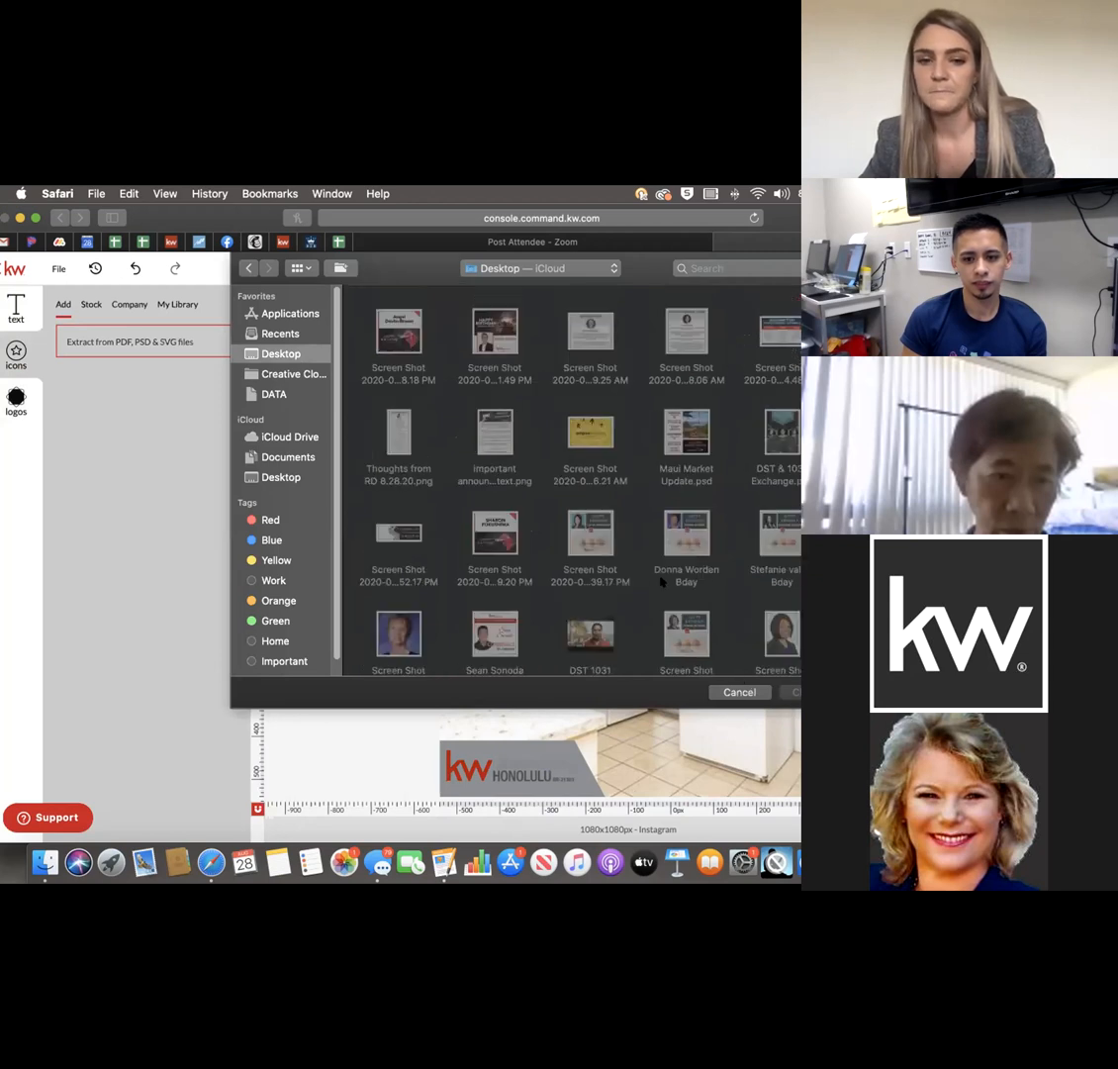
scroll(661, 582, down, 15)
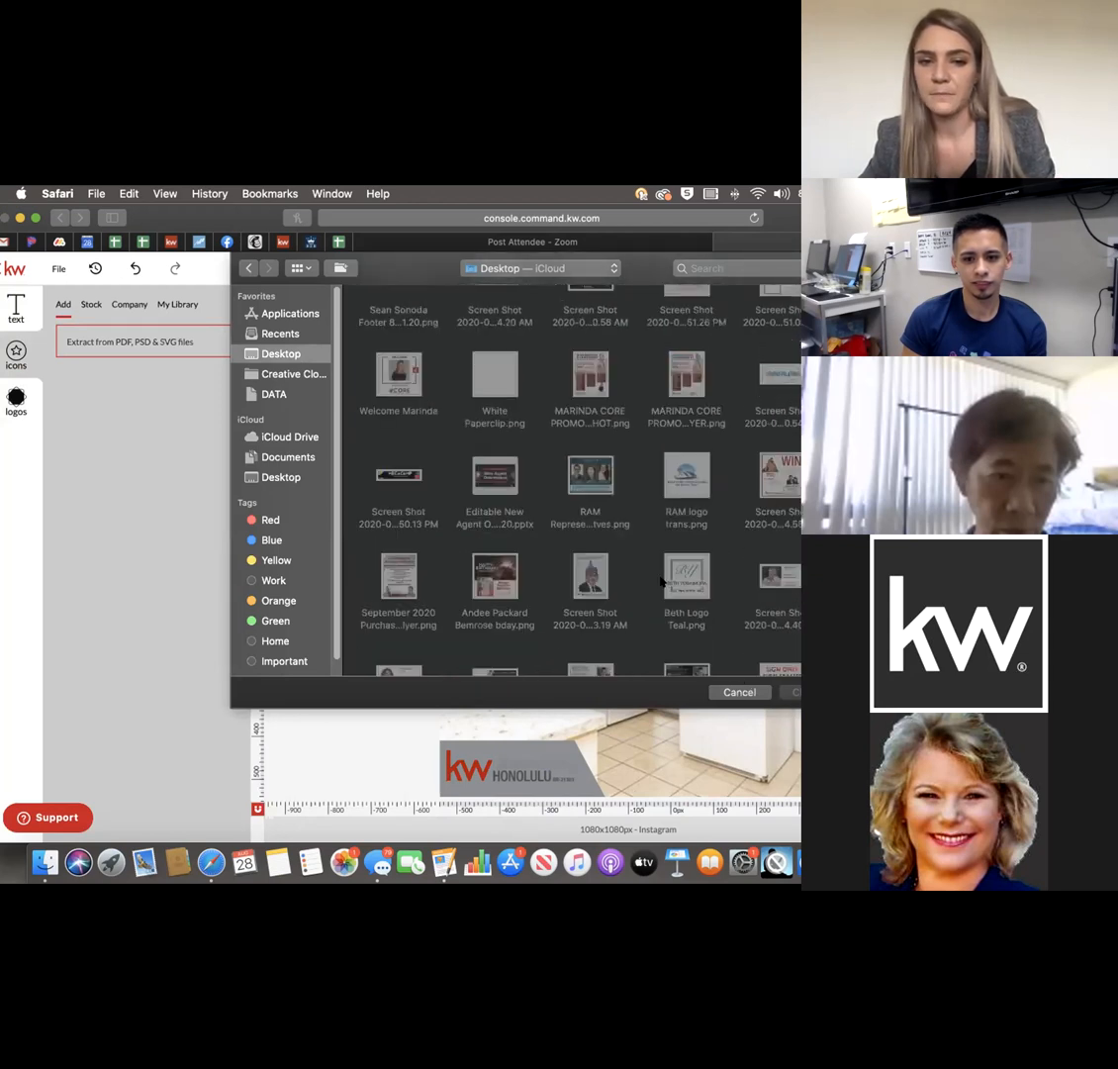
scroll(661, 582, down, 15)
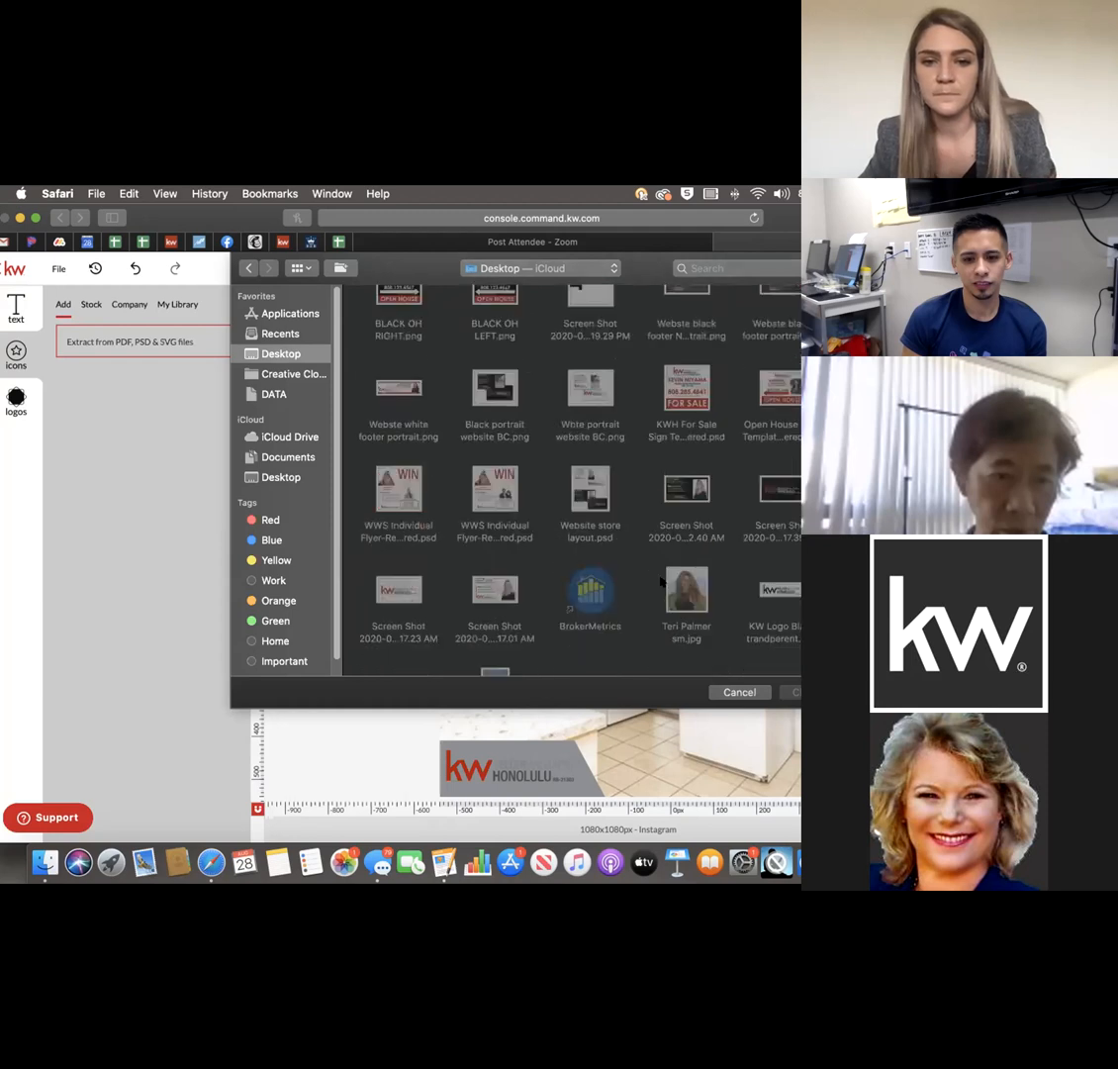
click(739, 693)
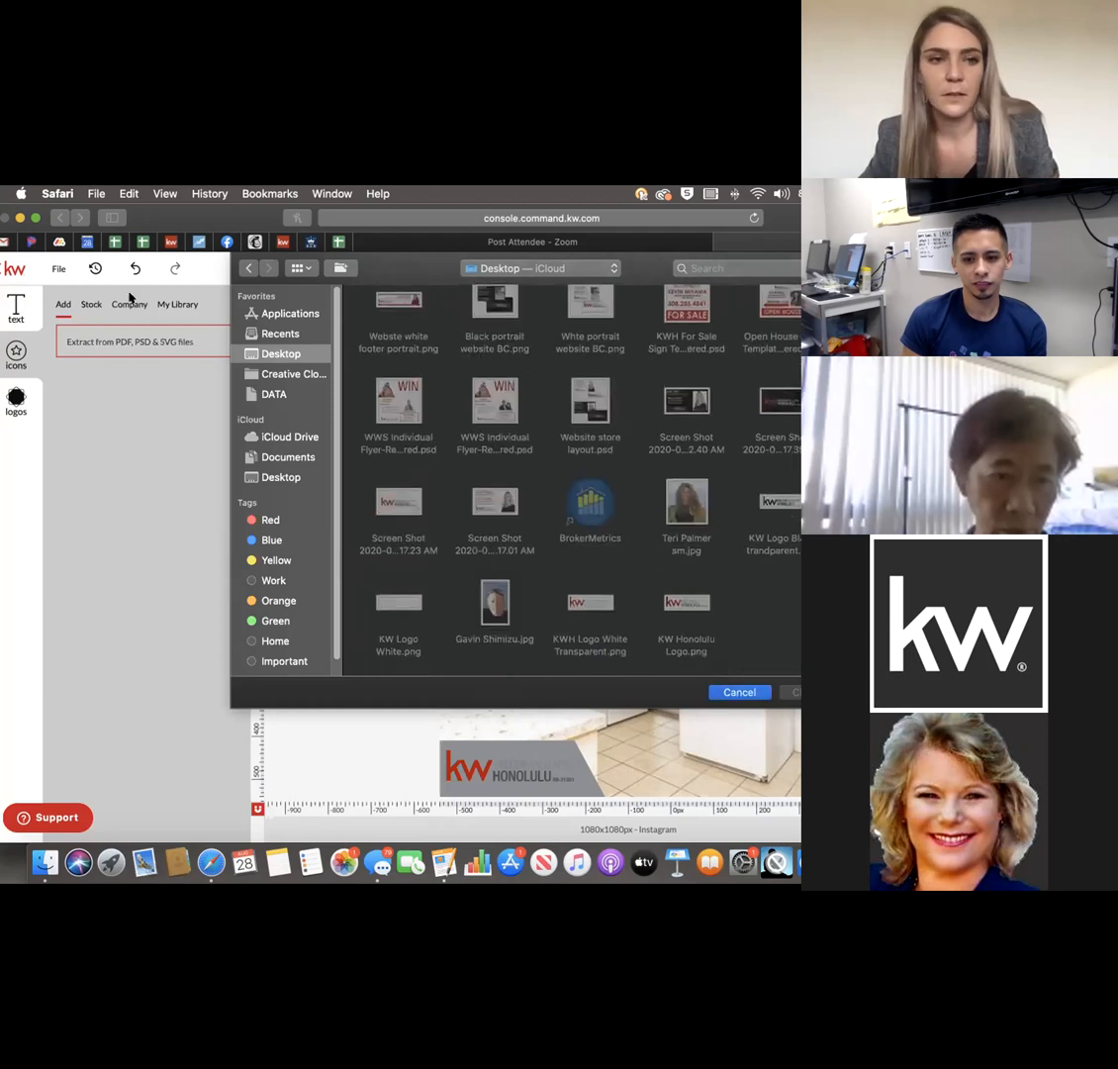
Browse the text, logo and icon panels' tabs, then select the KW Honolulu logo box.
click(181, 306)
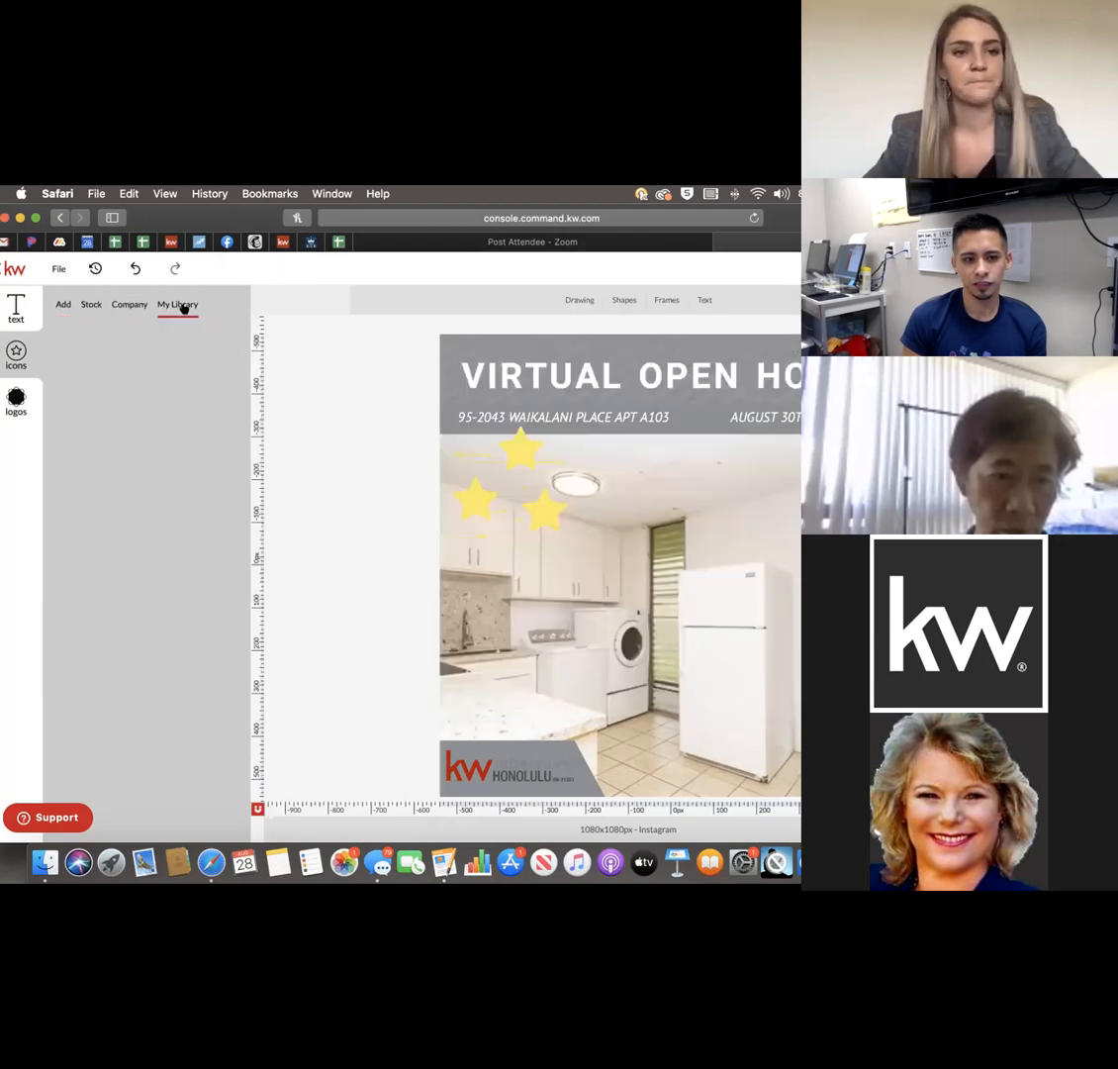
click(63, 304)
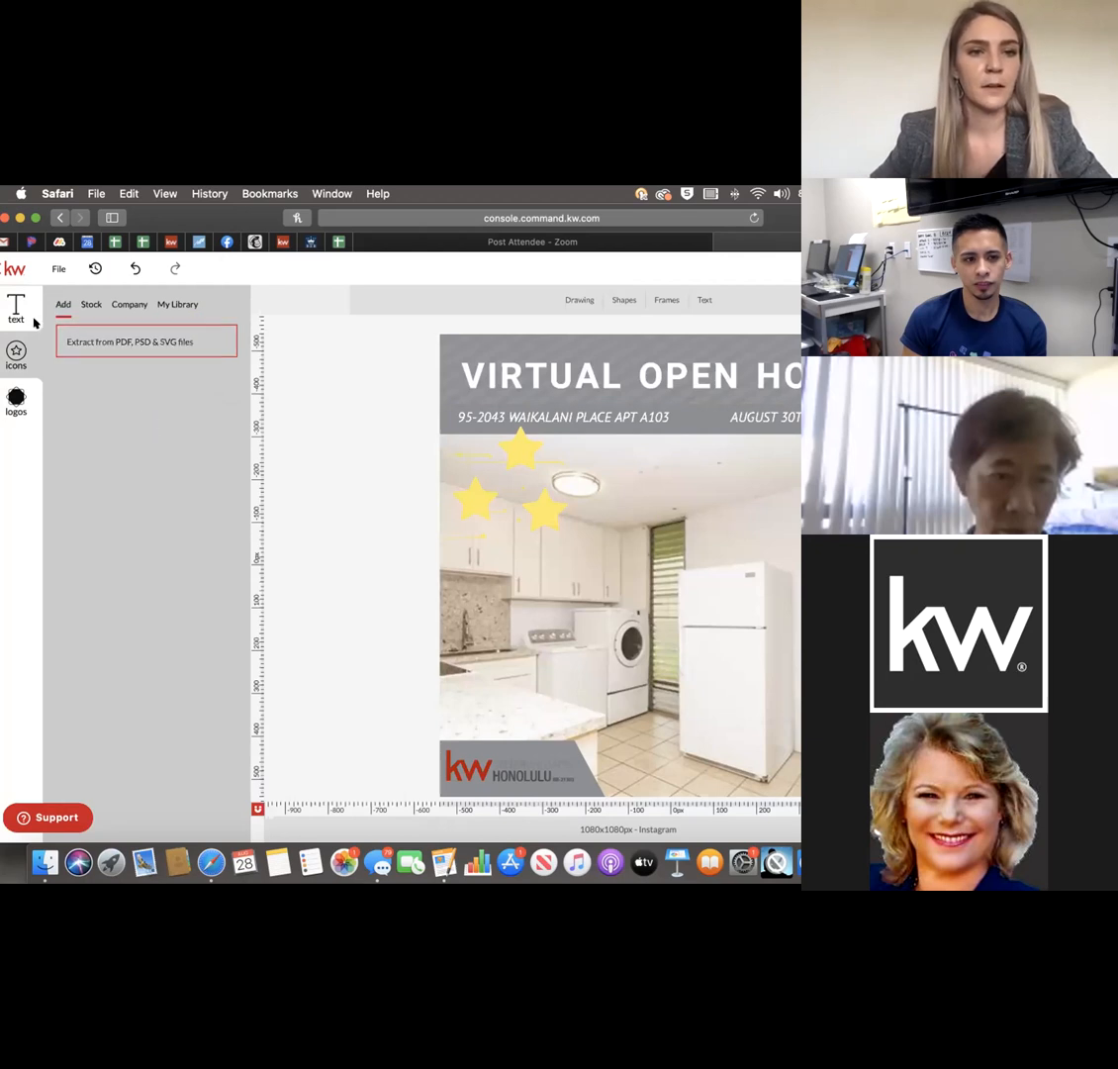
click(15, 309)
click(63, 304)
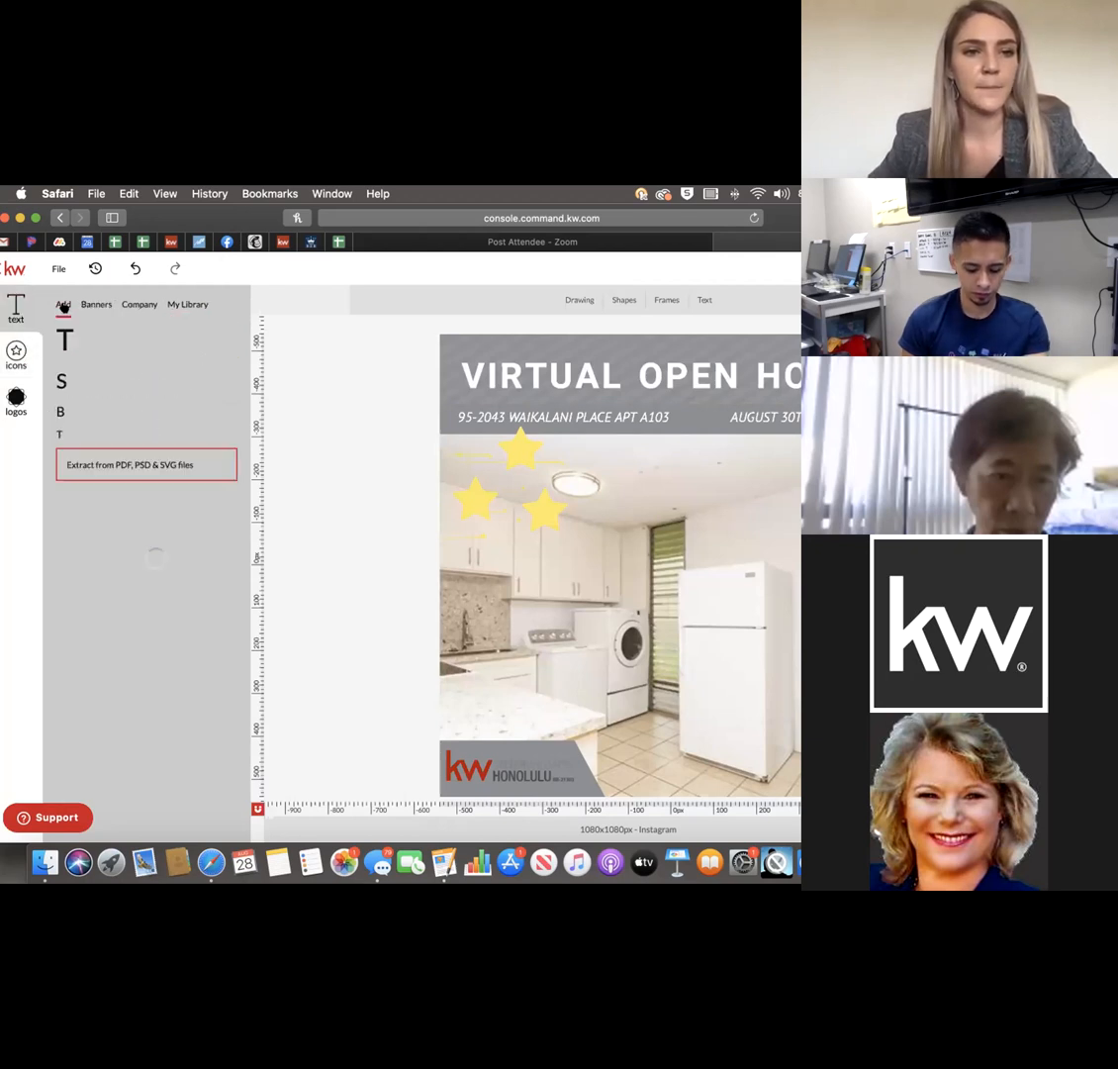
click(15, 396)
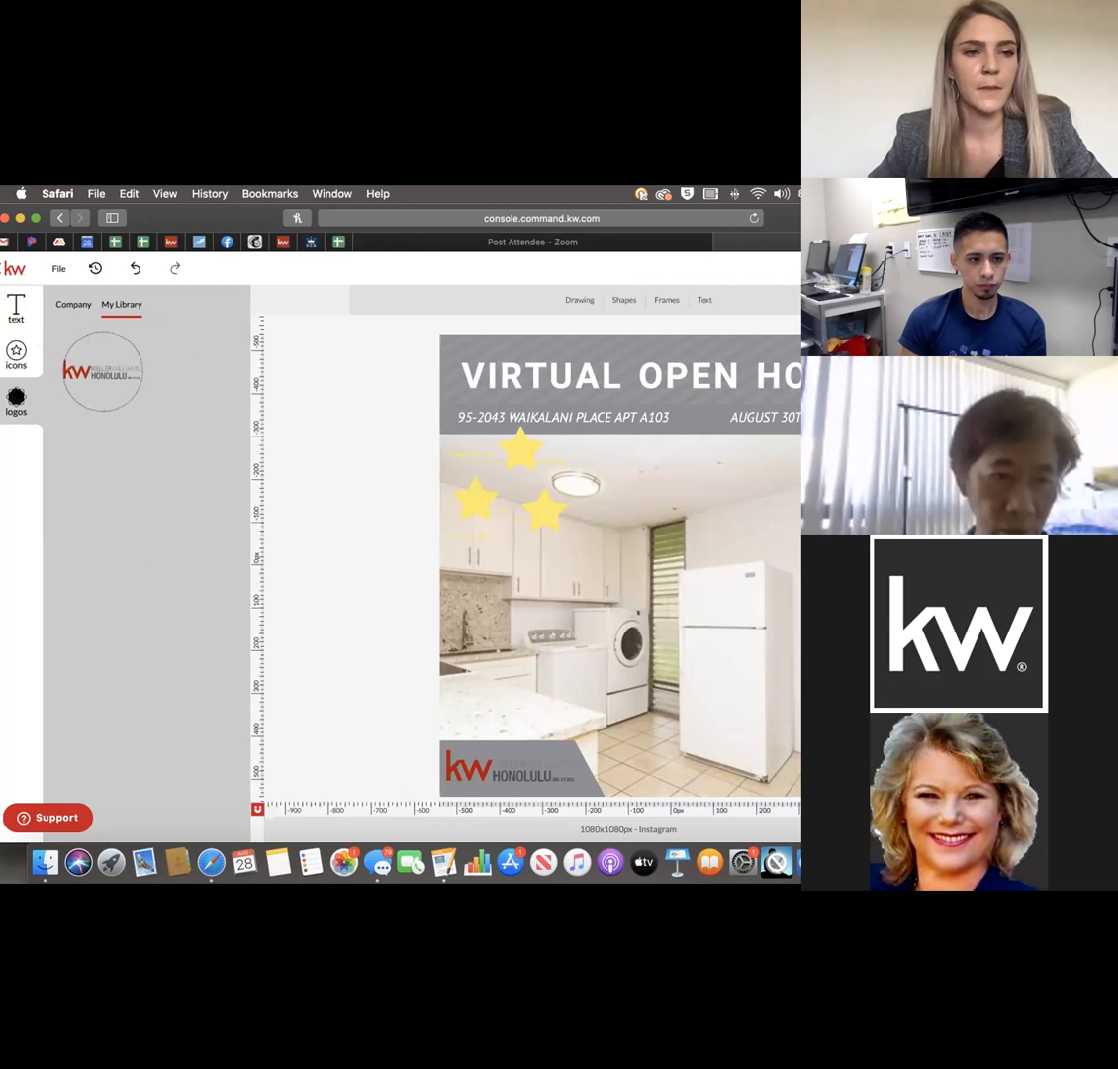
click(67, 302)
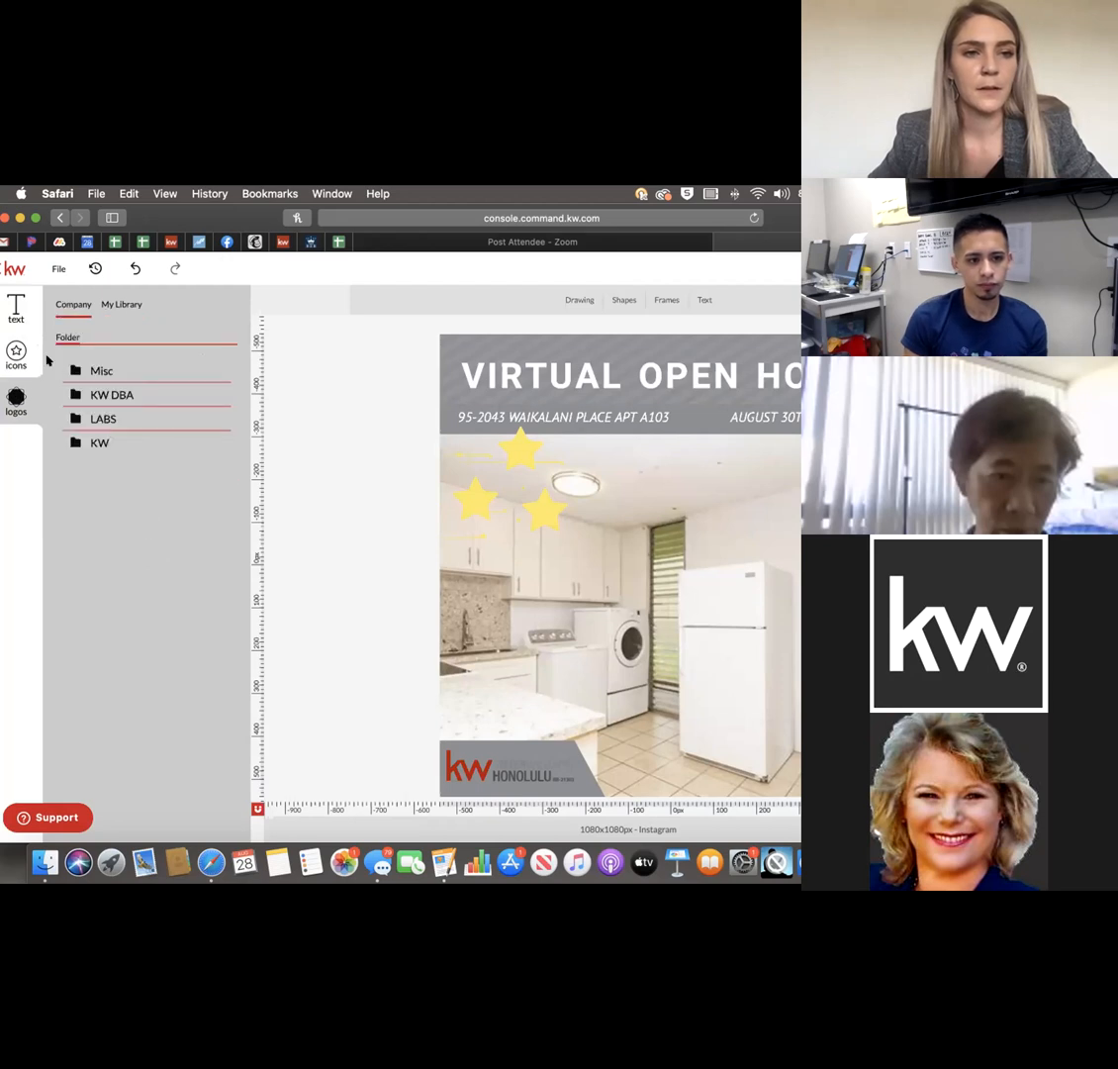
click(17, 350)
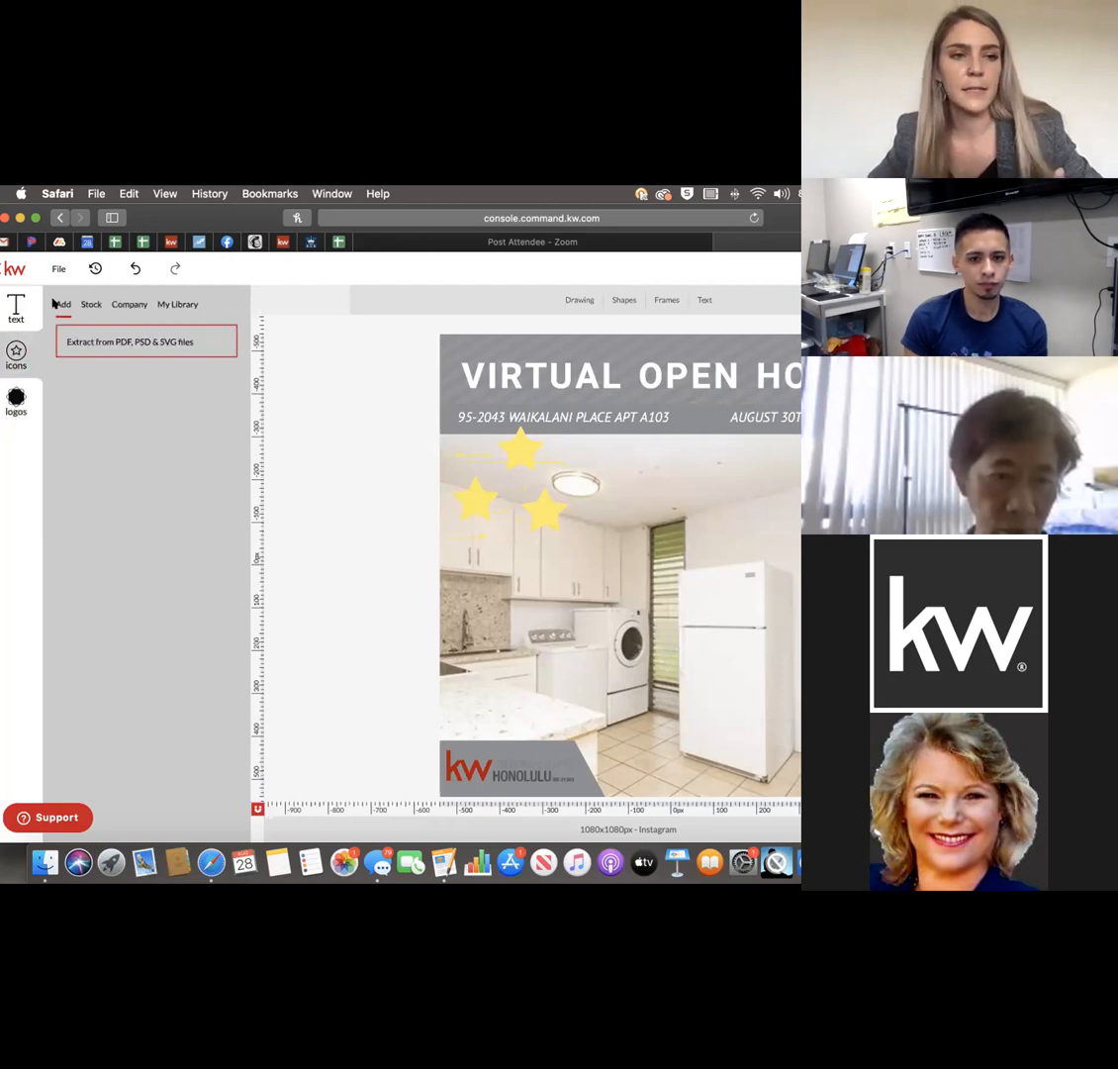
click(89, 304)
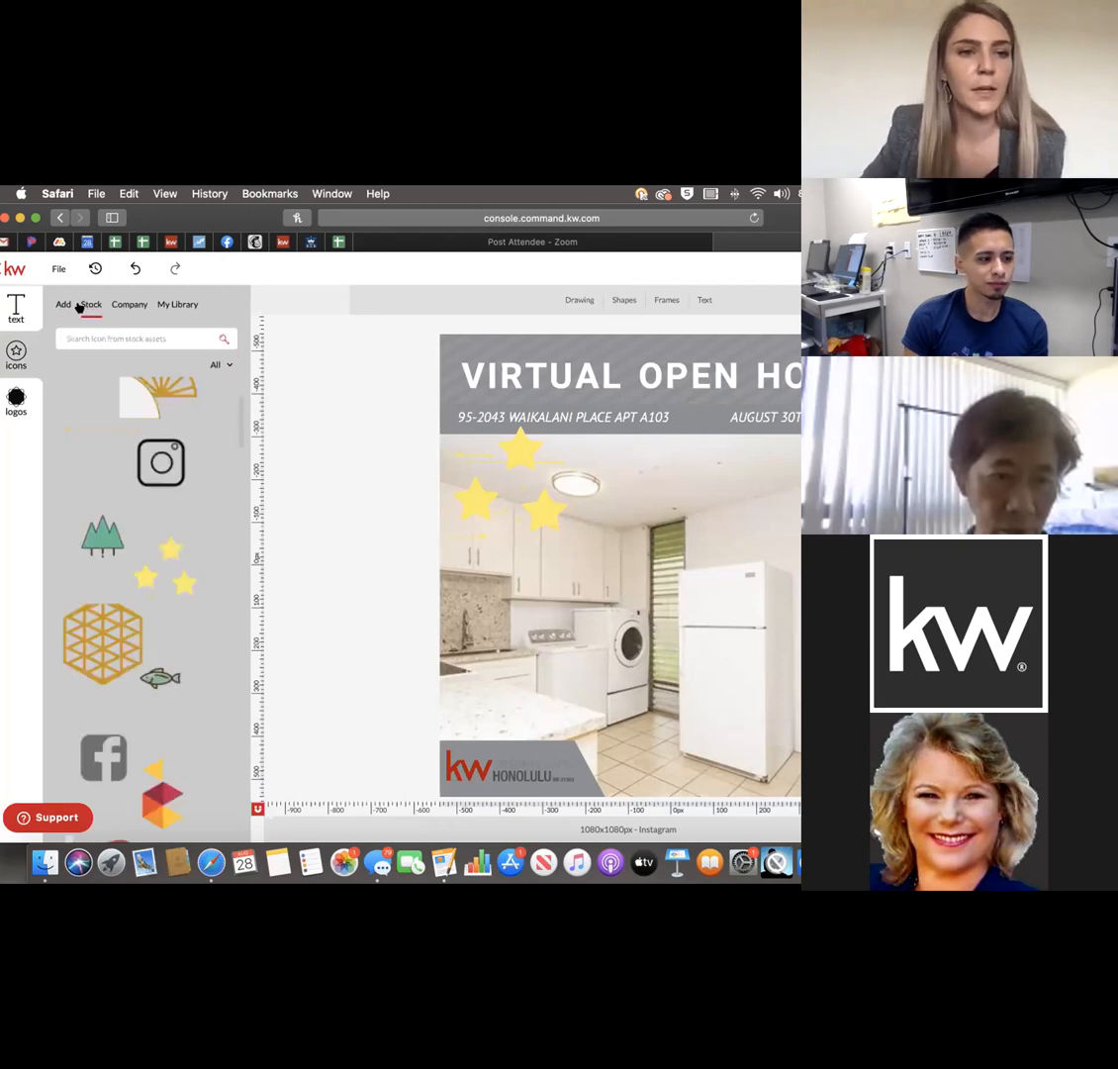
click(117, 303)
click(158, 303)
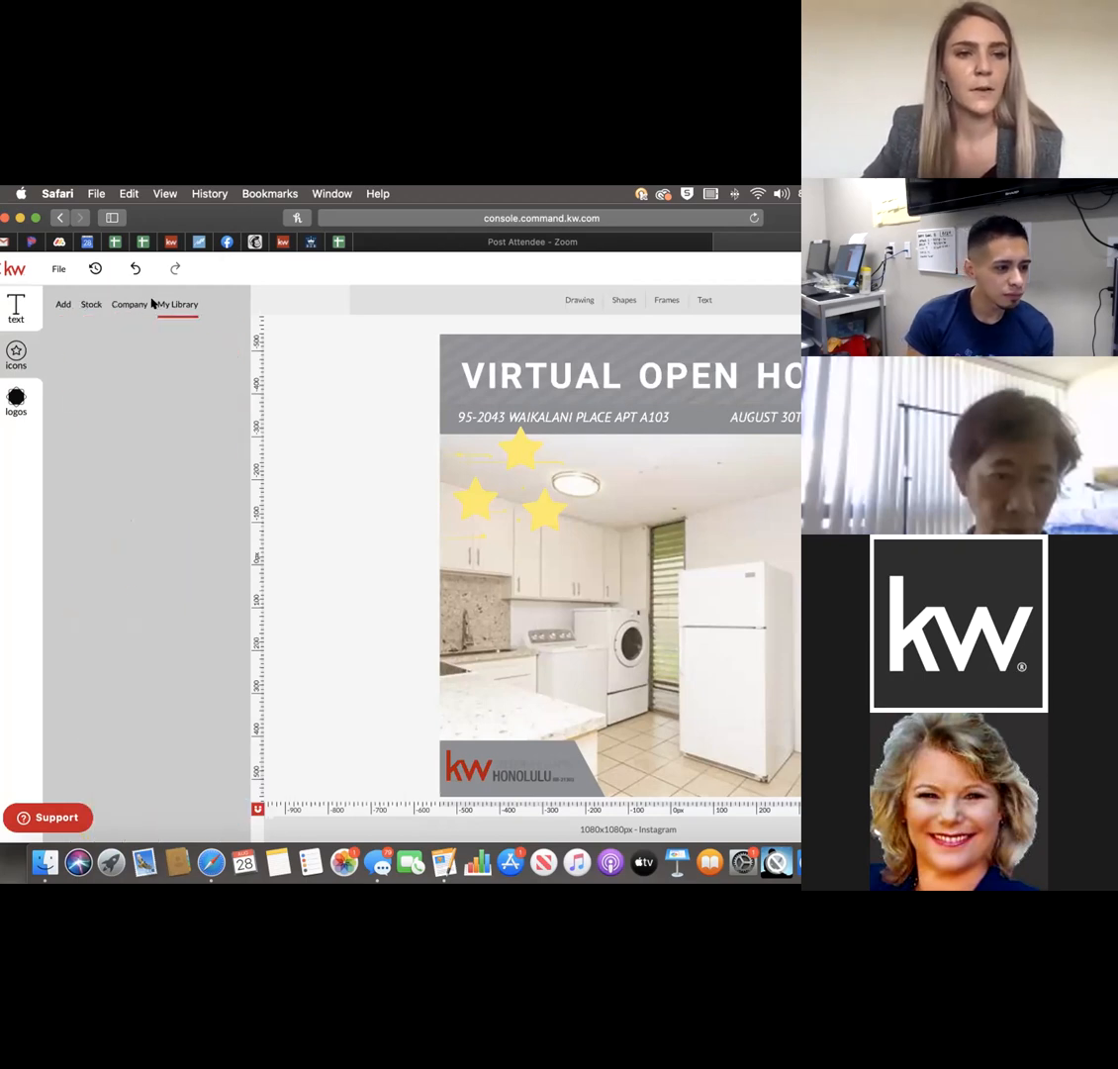
click(56, 304)
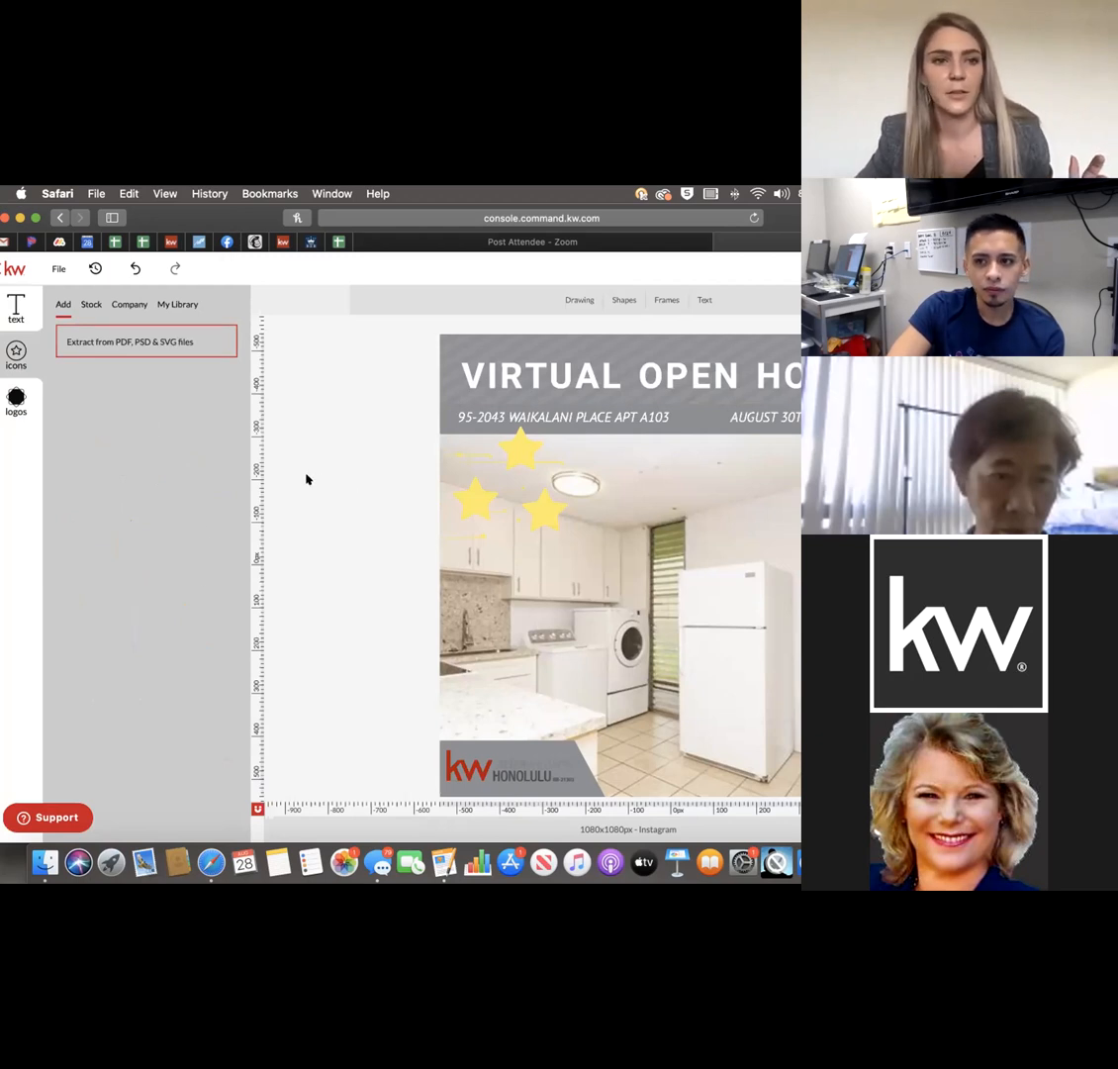
click(533, 765)
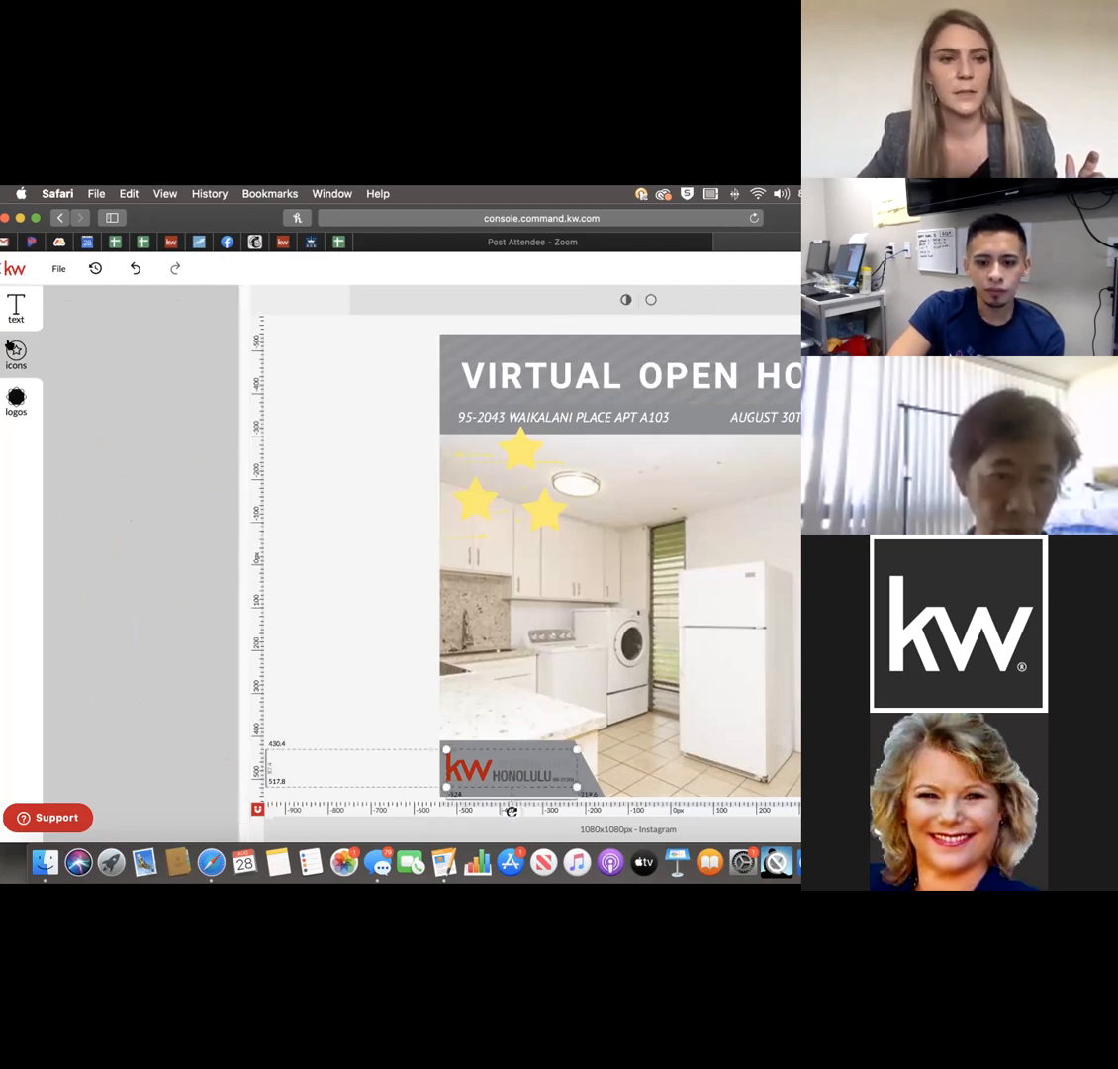
Fill the logo box background with white.
click(16, 402)
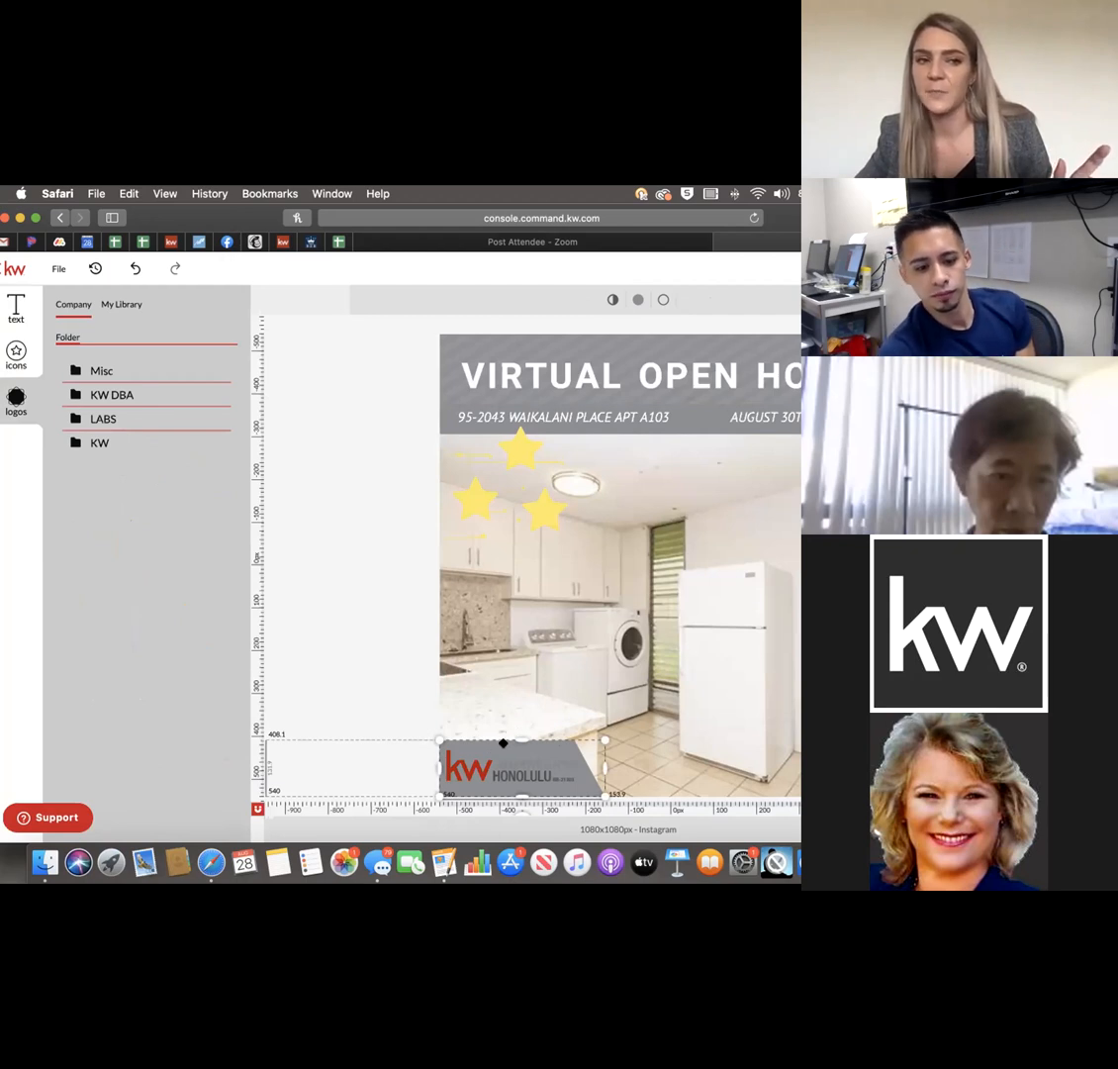
click(636, 300)
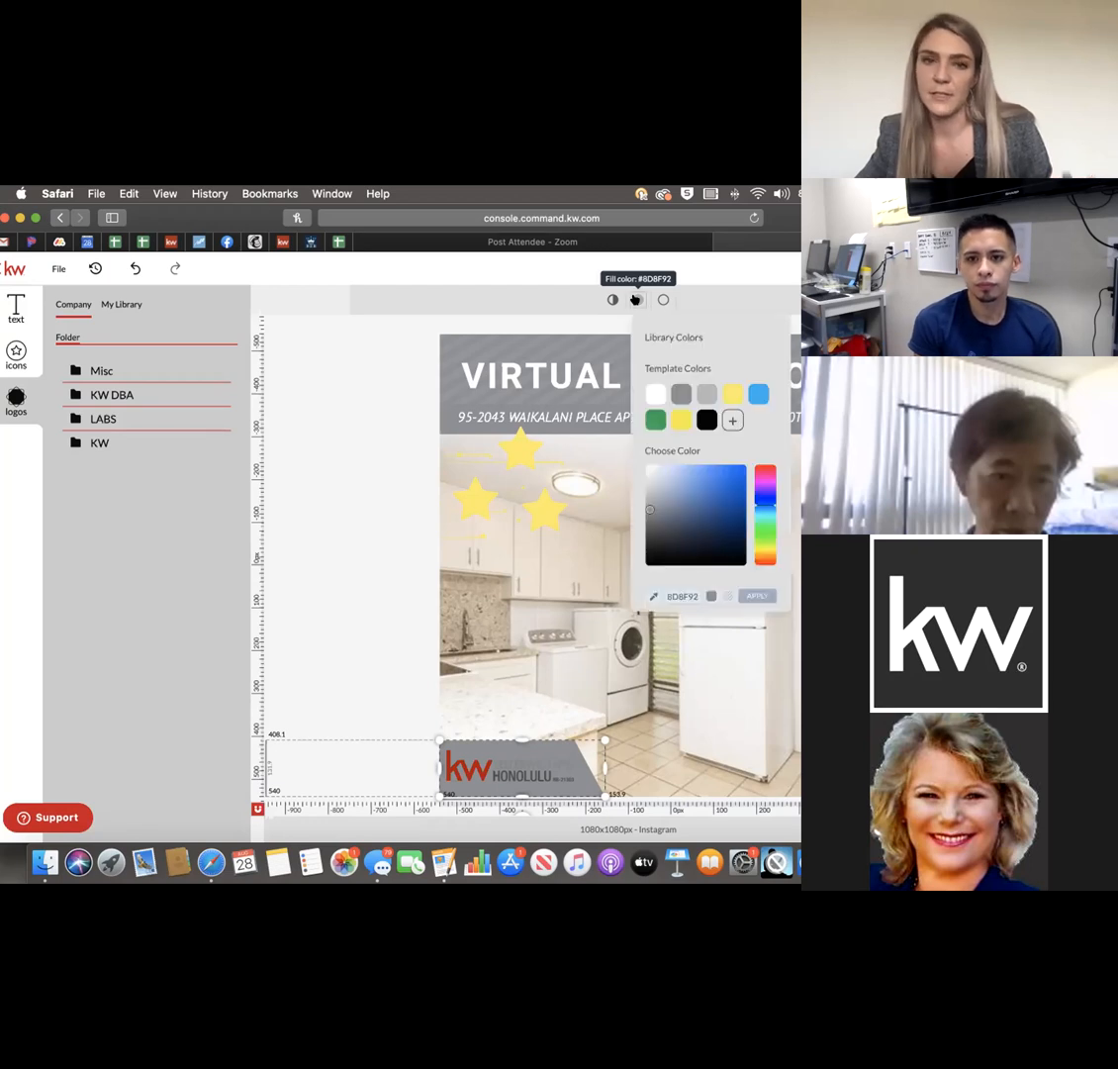
click(659, 397)
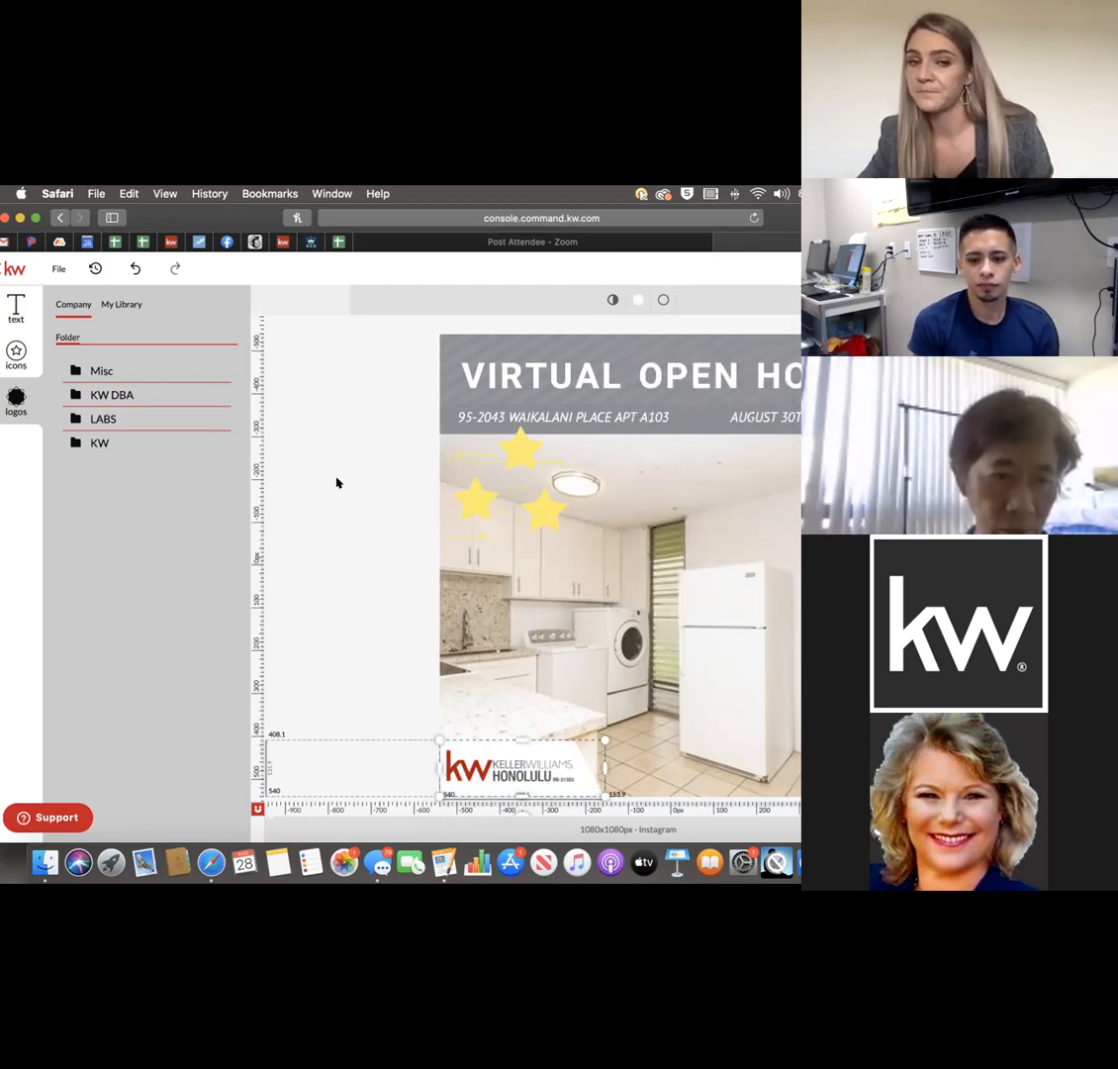
click(337, 483)
click(692, 417)
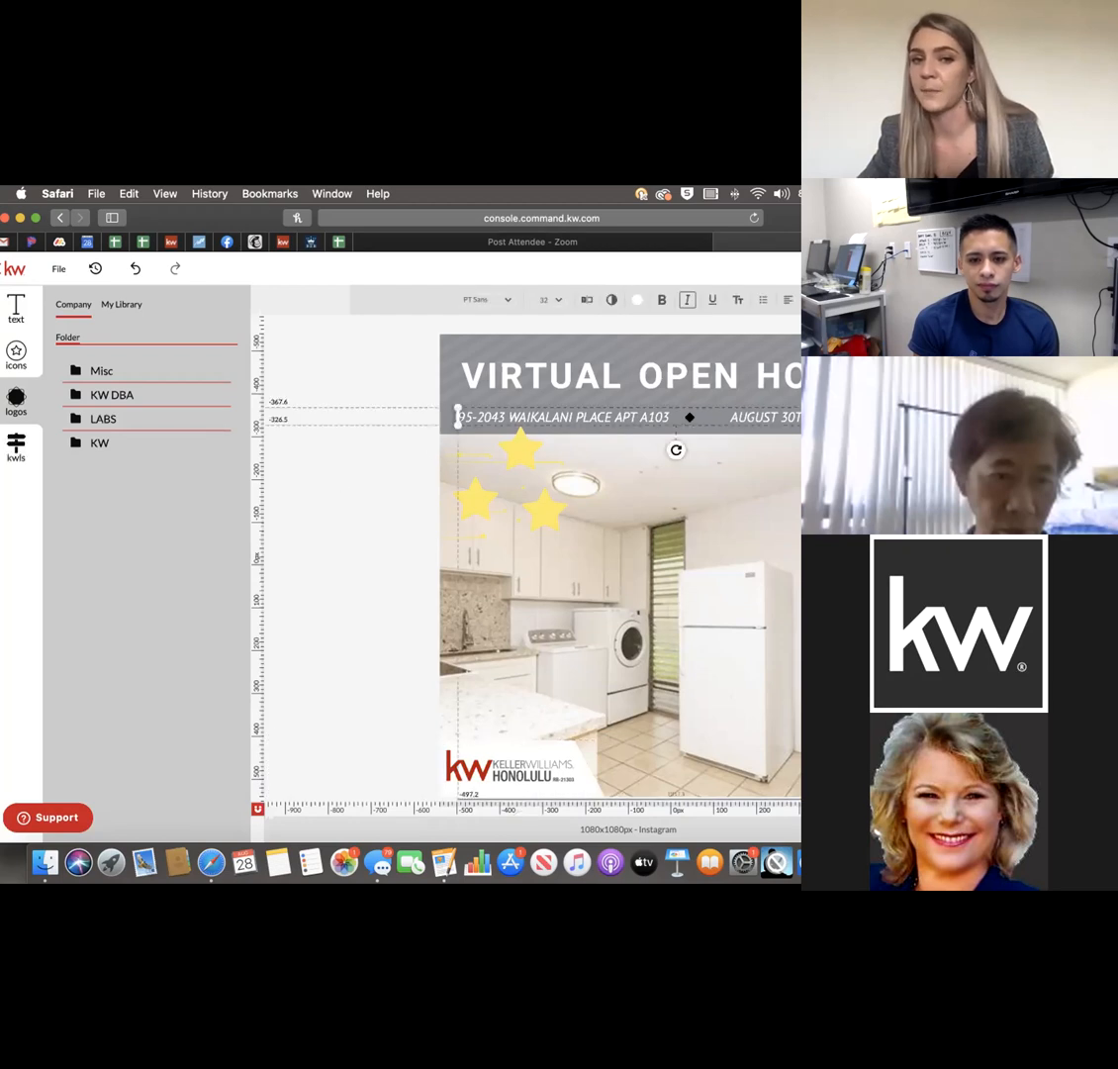
Fill the header band with a new bright red template colour and move the stars to the photo's lower right.
click(444, 367)
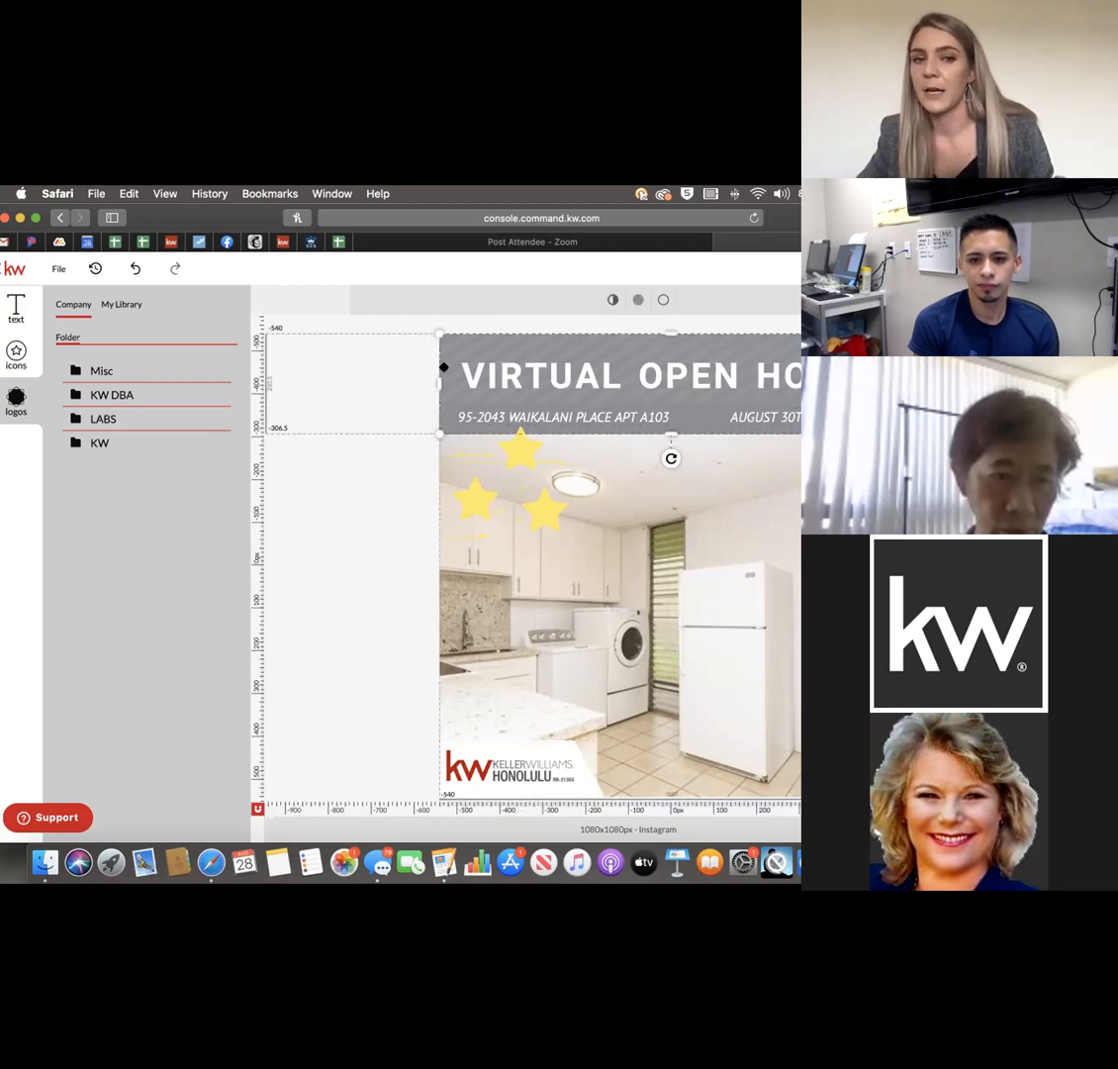
click(633, 302)
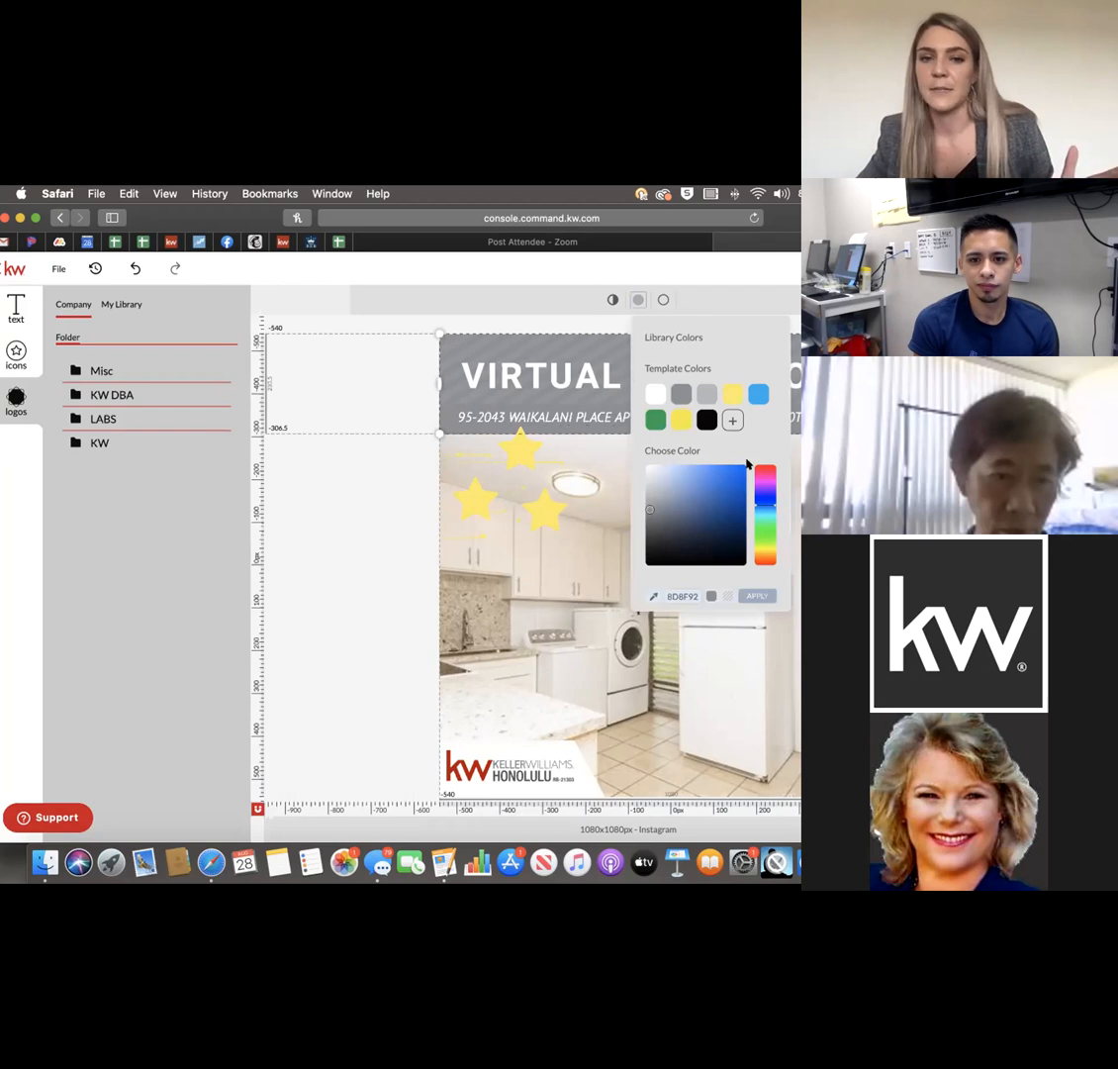
drag(758, 507, 750, 565)
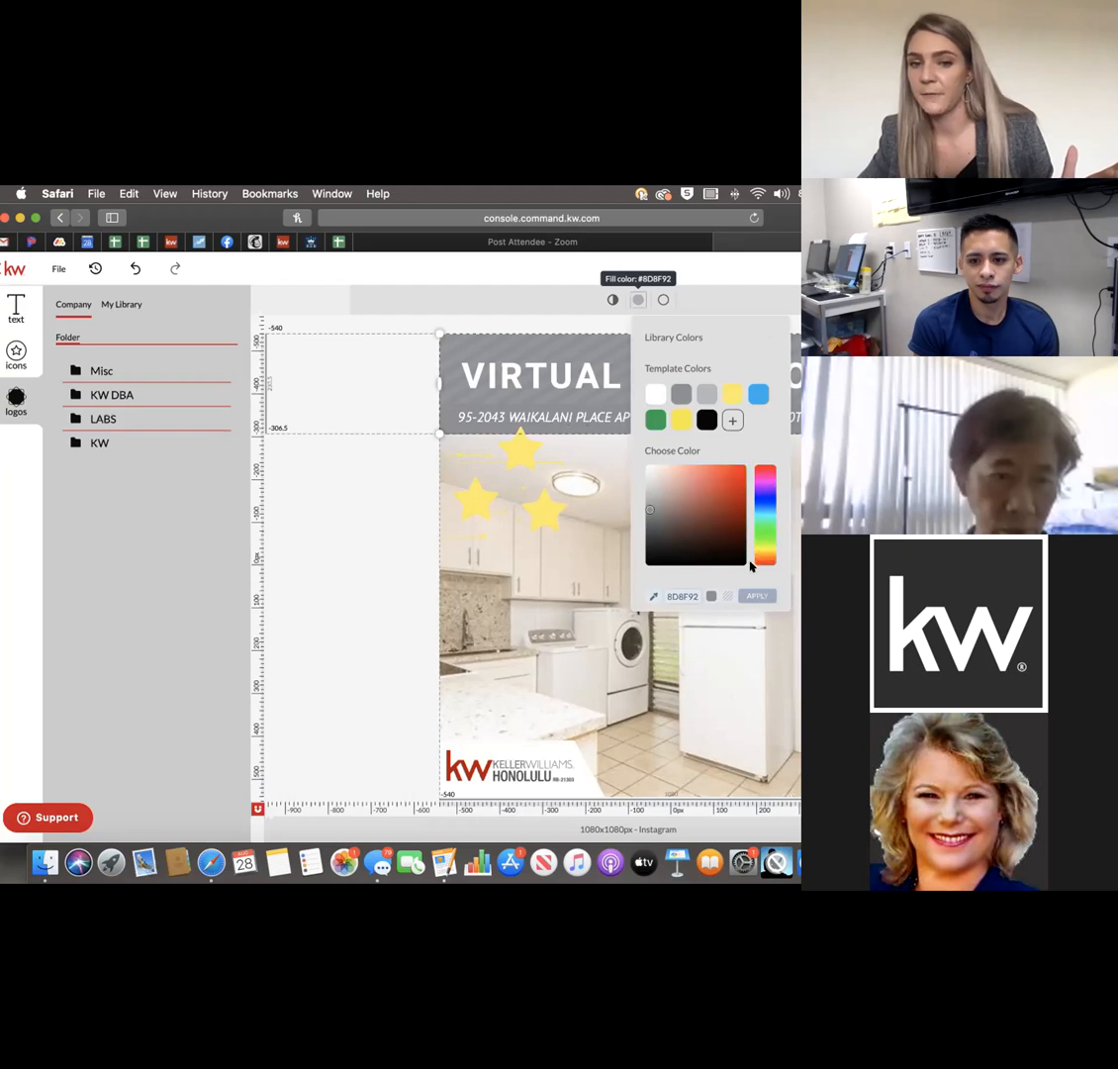
drag(742, 470, 739, 472)
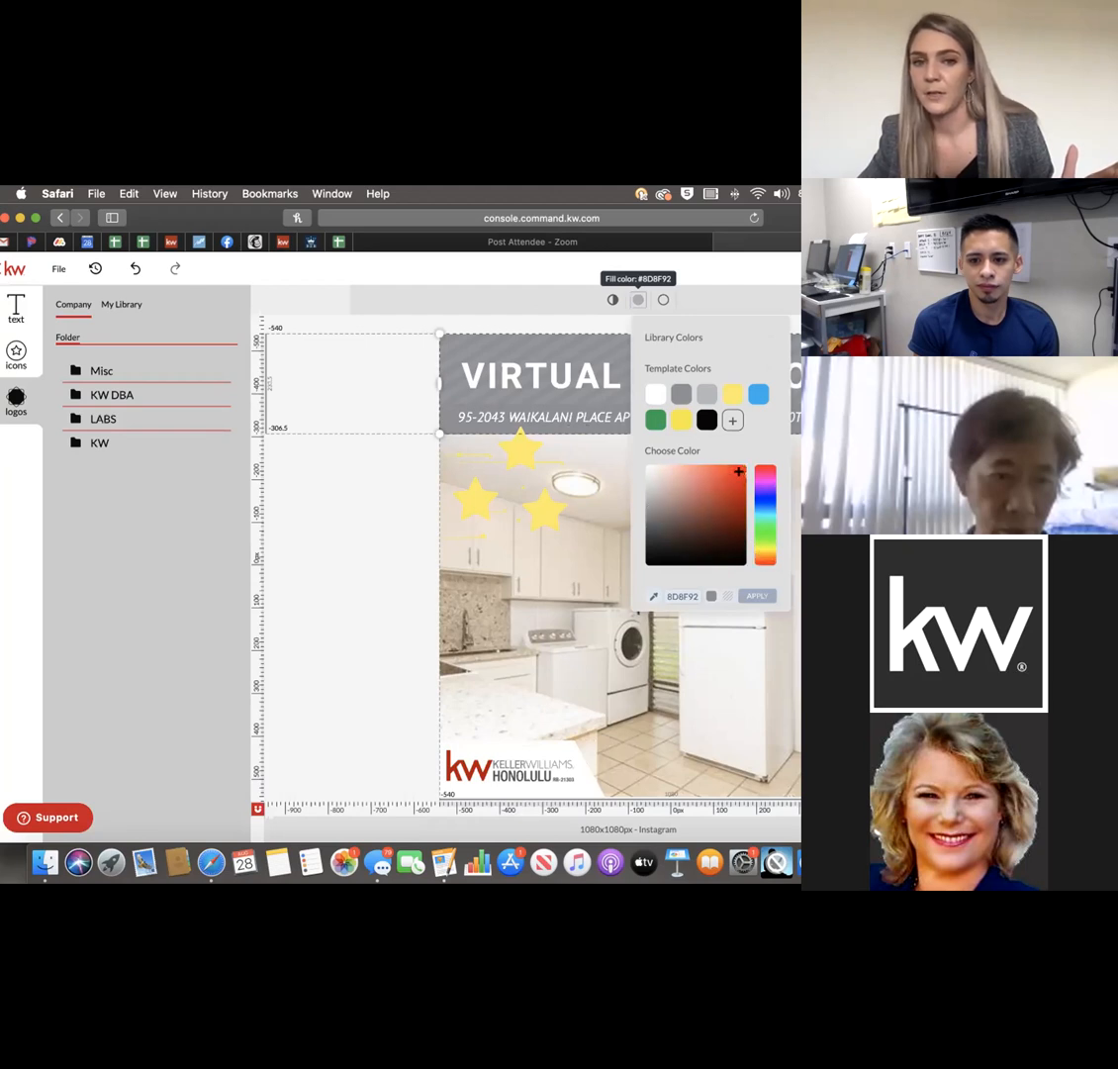
click(733, 422)
click(707, 421)
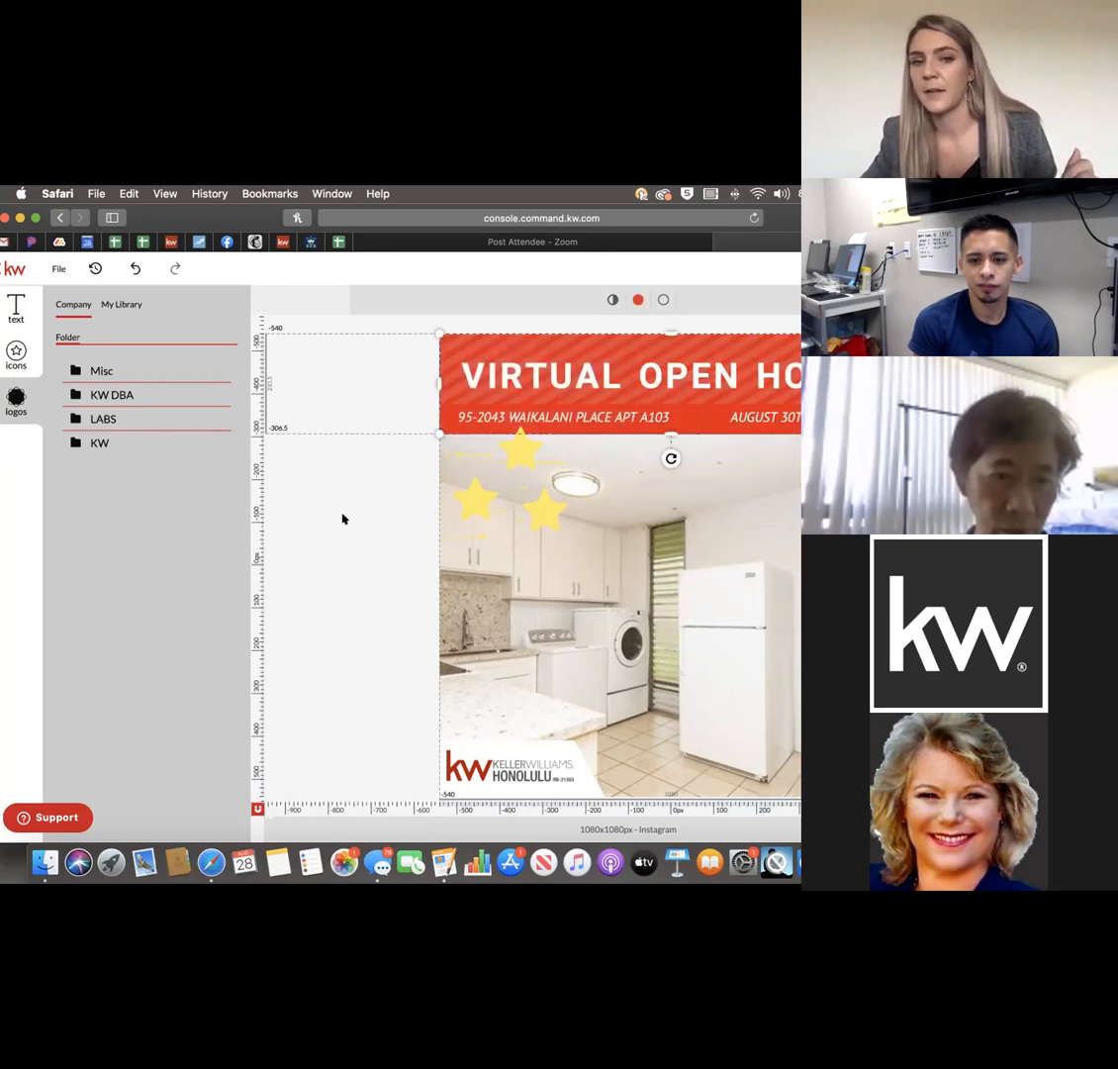
click(344, 518)
drag(546, 516, 869, 771)
click(339, 603)
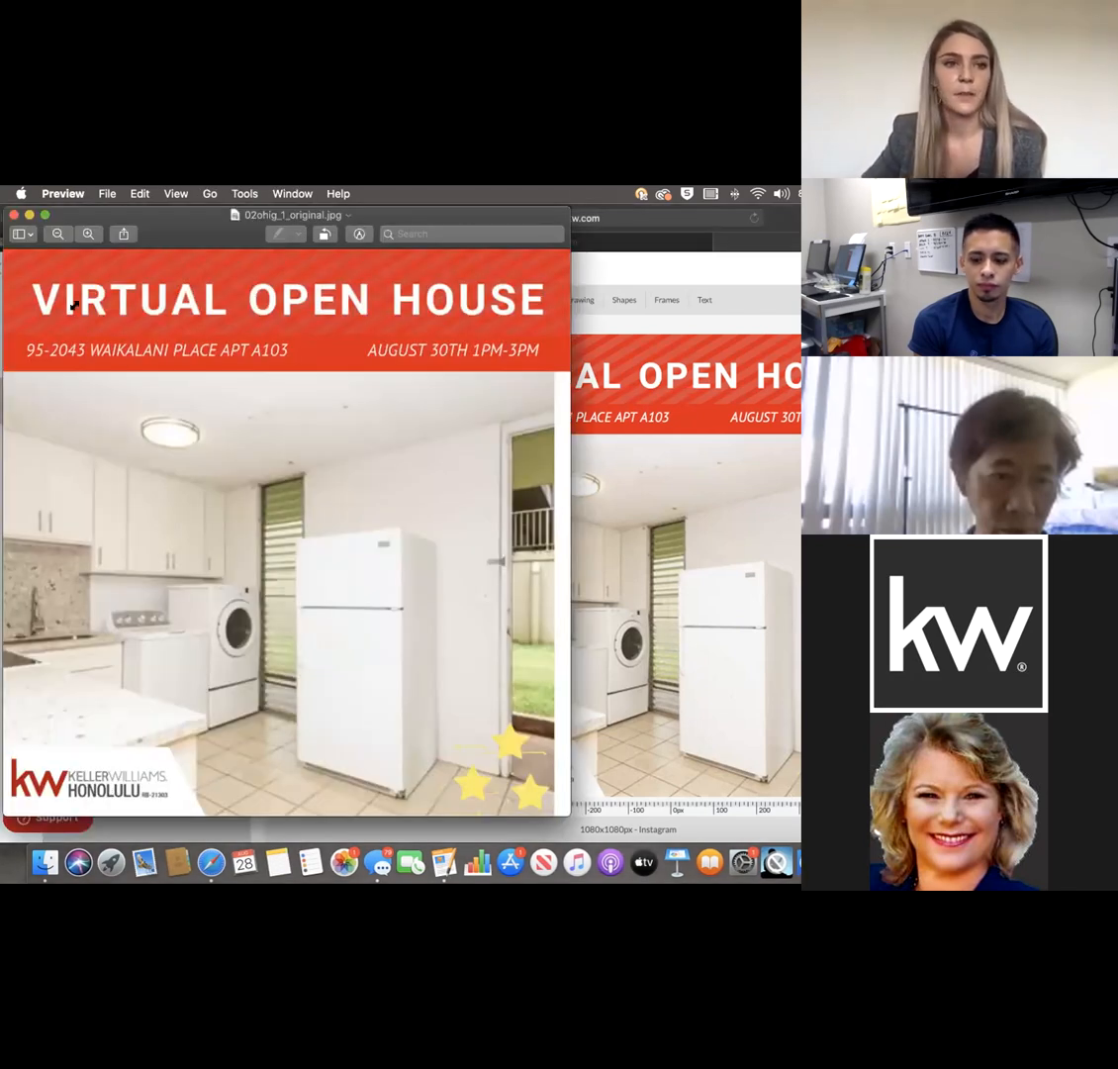
key(super+w)
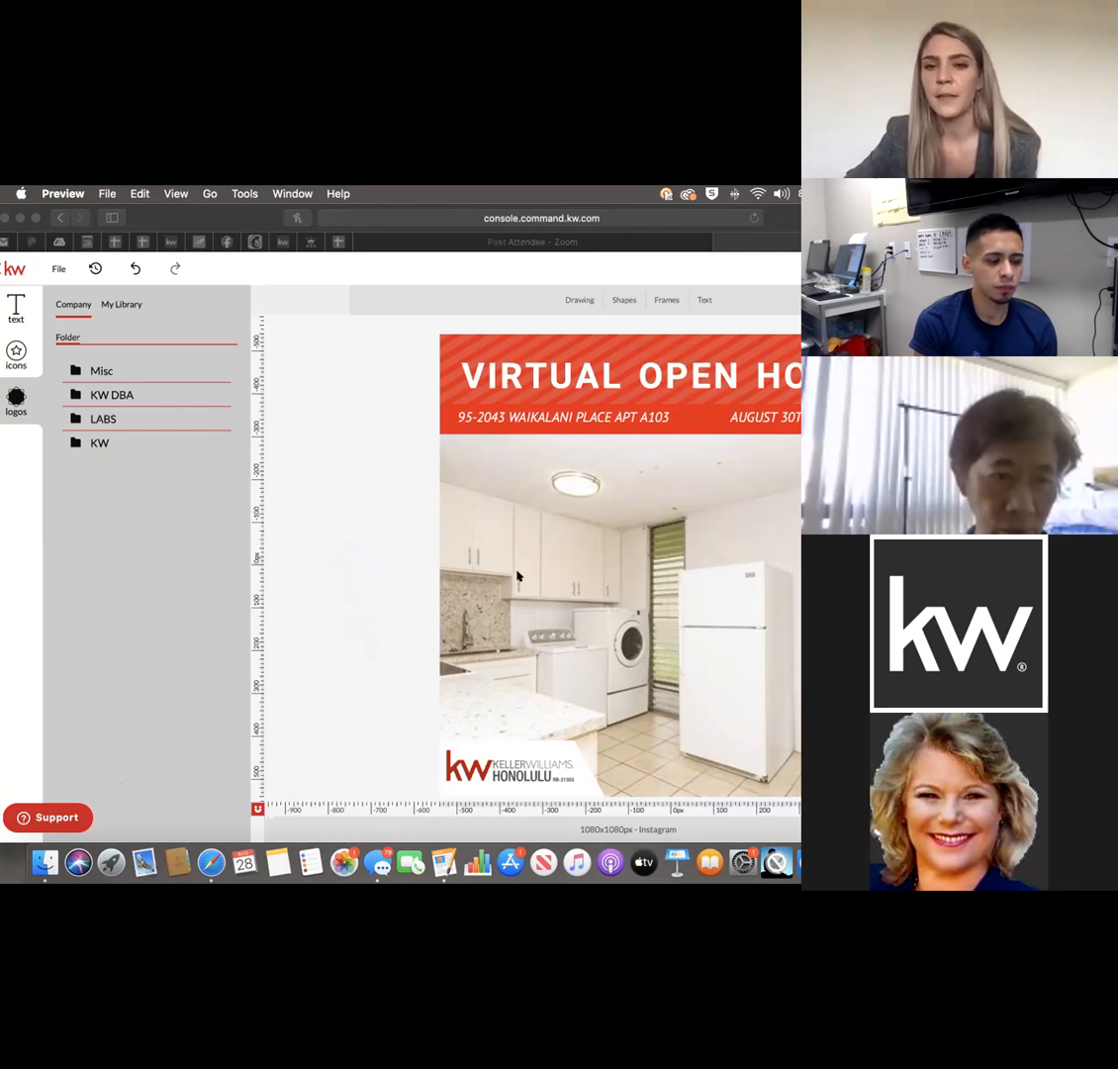
click(375, 546)
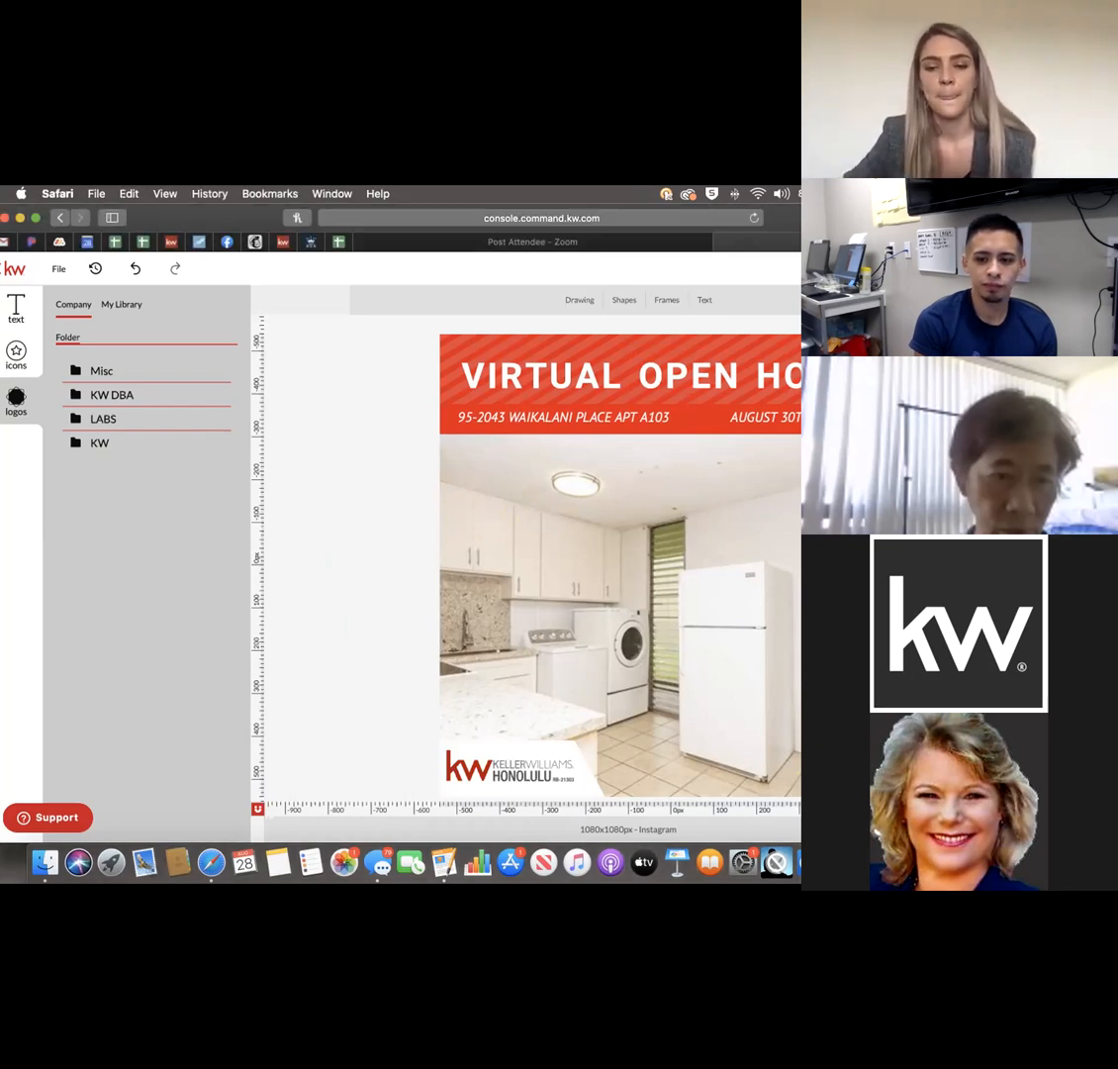
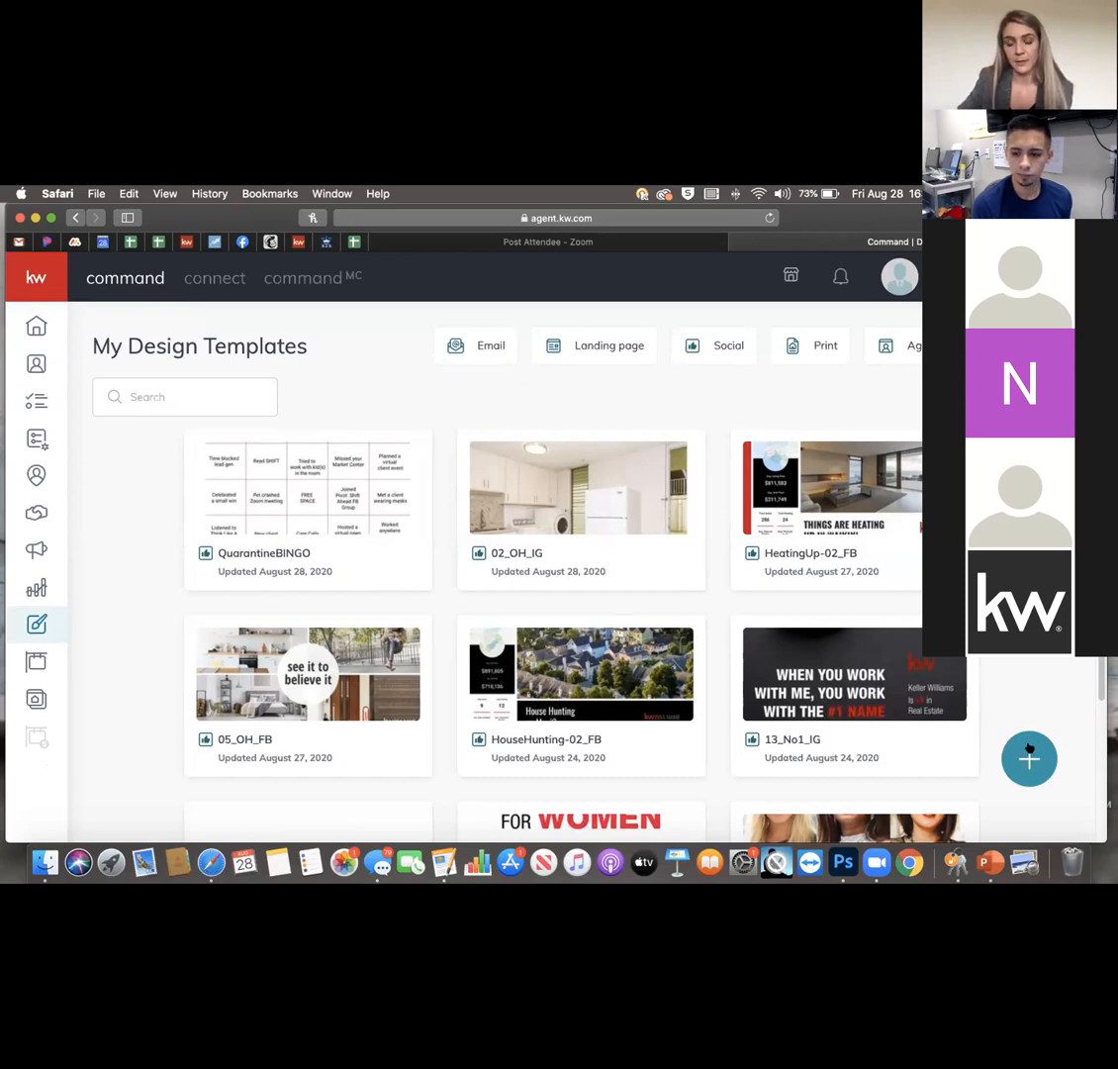
Create a new Social design to reach the My App Instagram template library.
click(1028, 752)
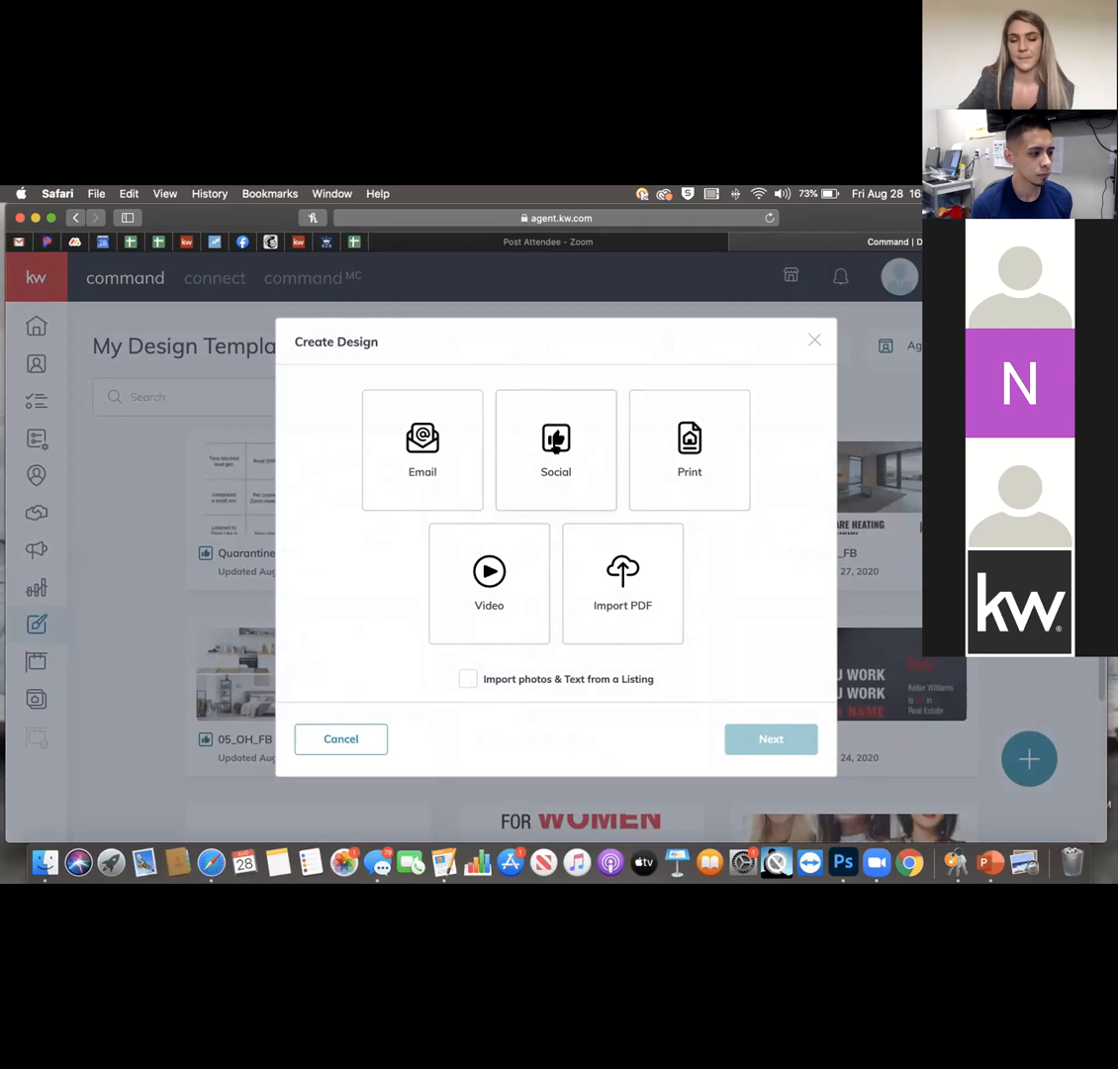
click(551, 453)
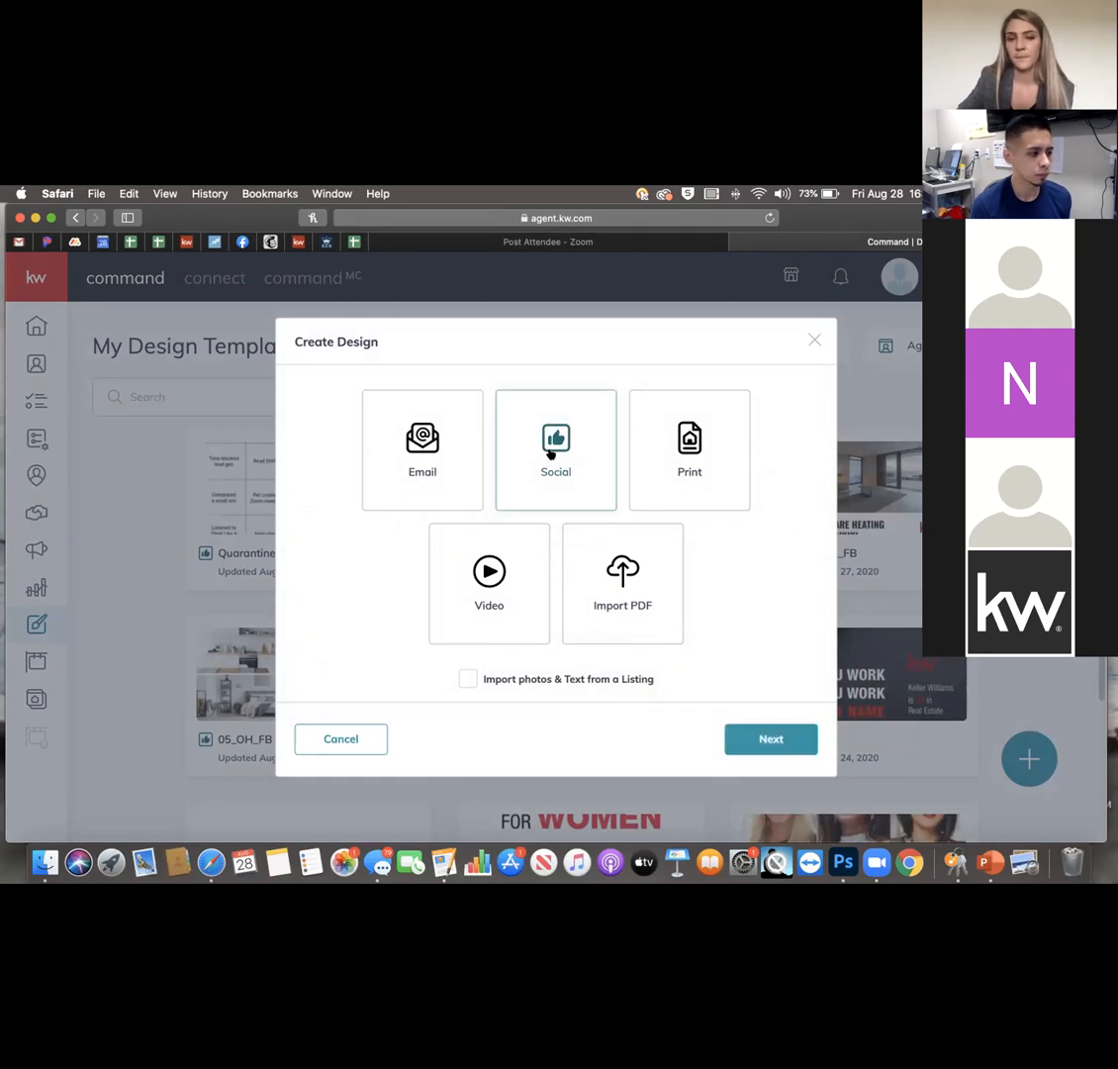
click(781, 737)
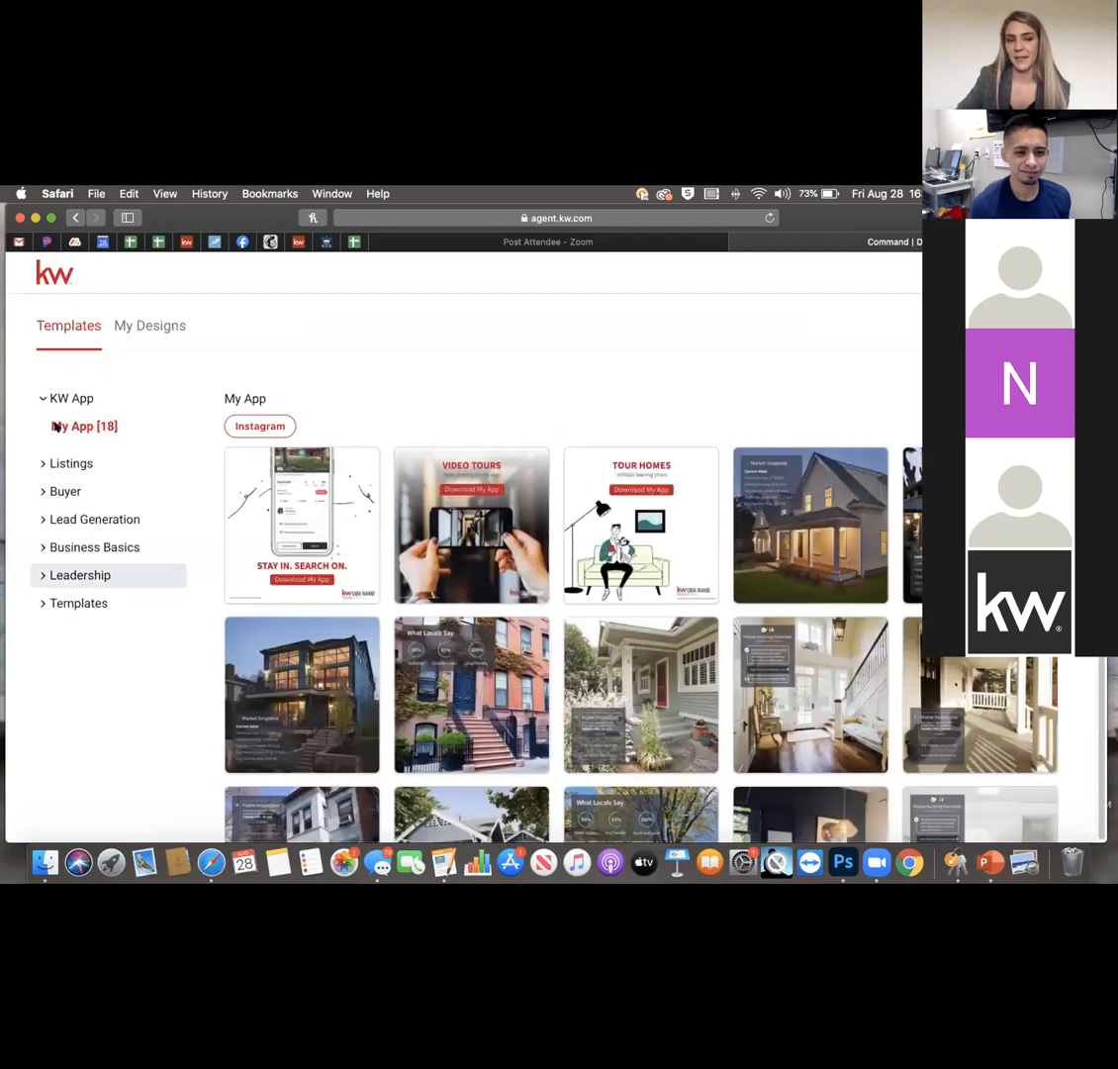
Expand Lead Generation to reveal subcategories like Home Value, My Website and Holiday Greetings.
click(67, 514)
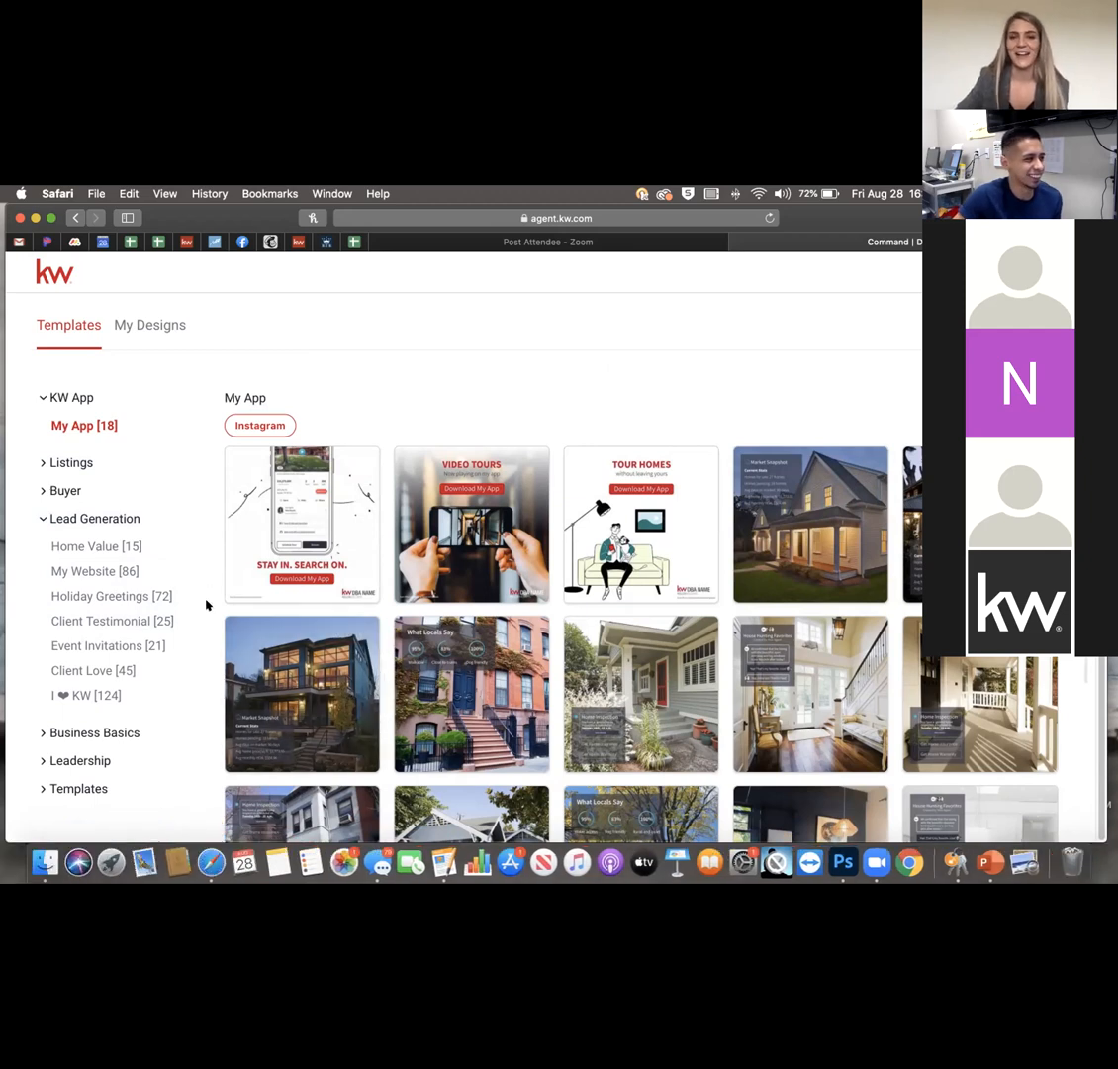
Use the VideoTour_03 template for a new 1080x1080px Instagram design.
mouse_move(292, 579)
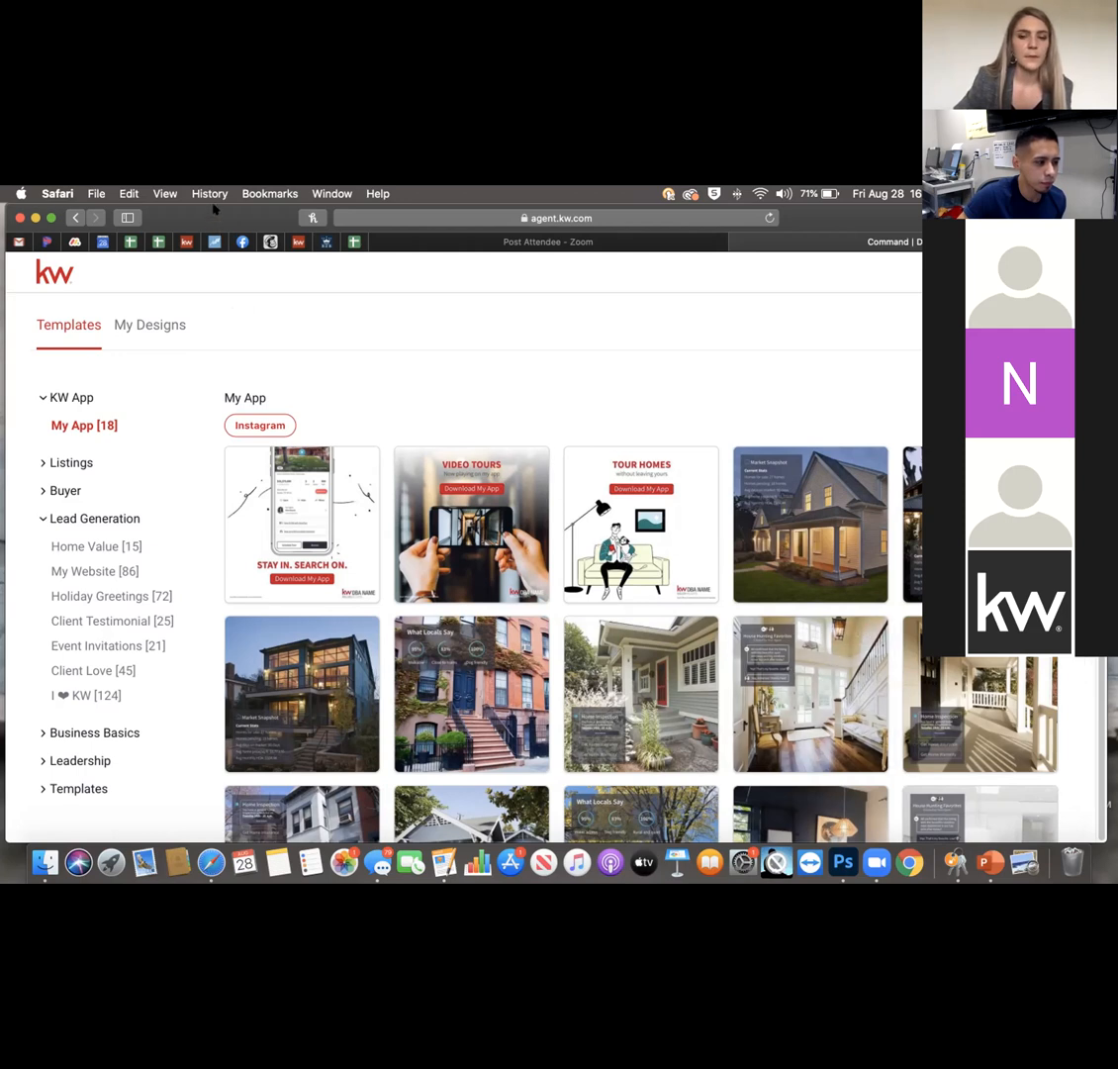
mouse_move(691, 708)
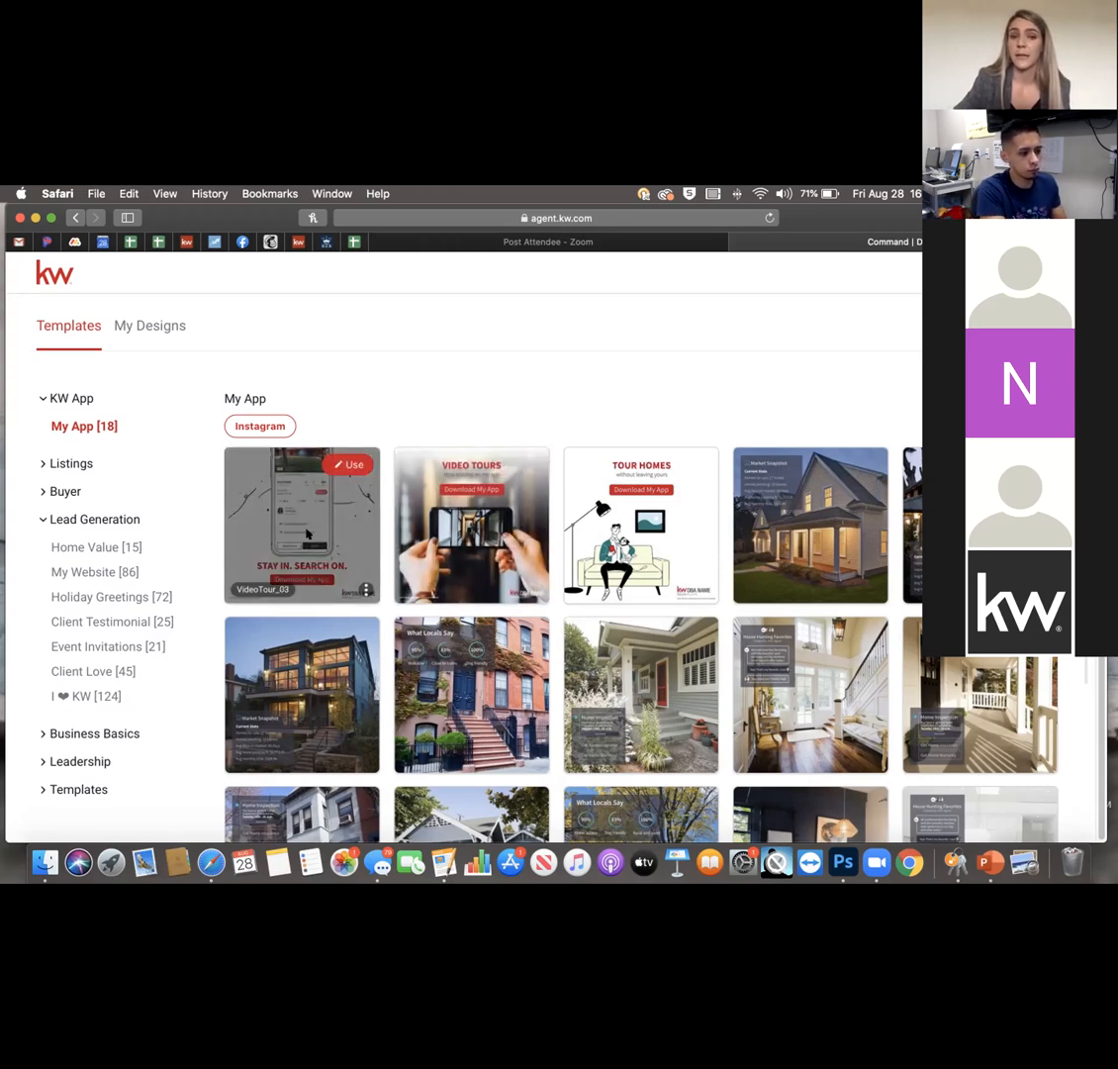
click(290, 420)
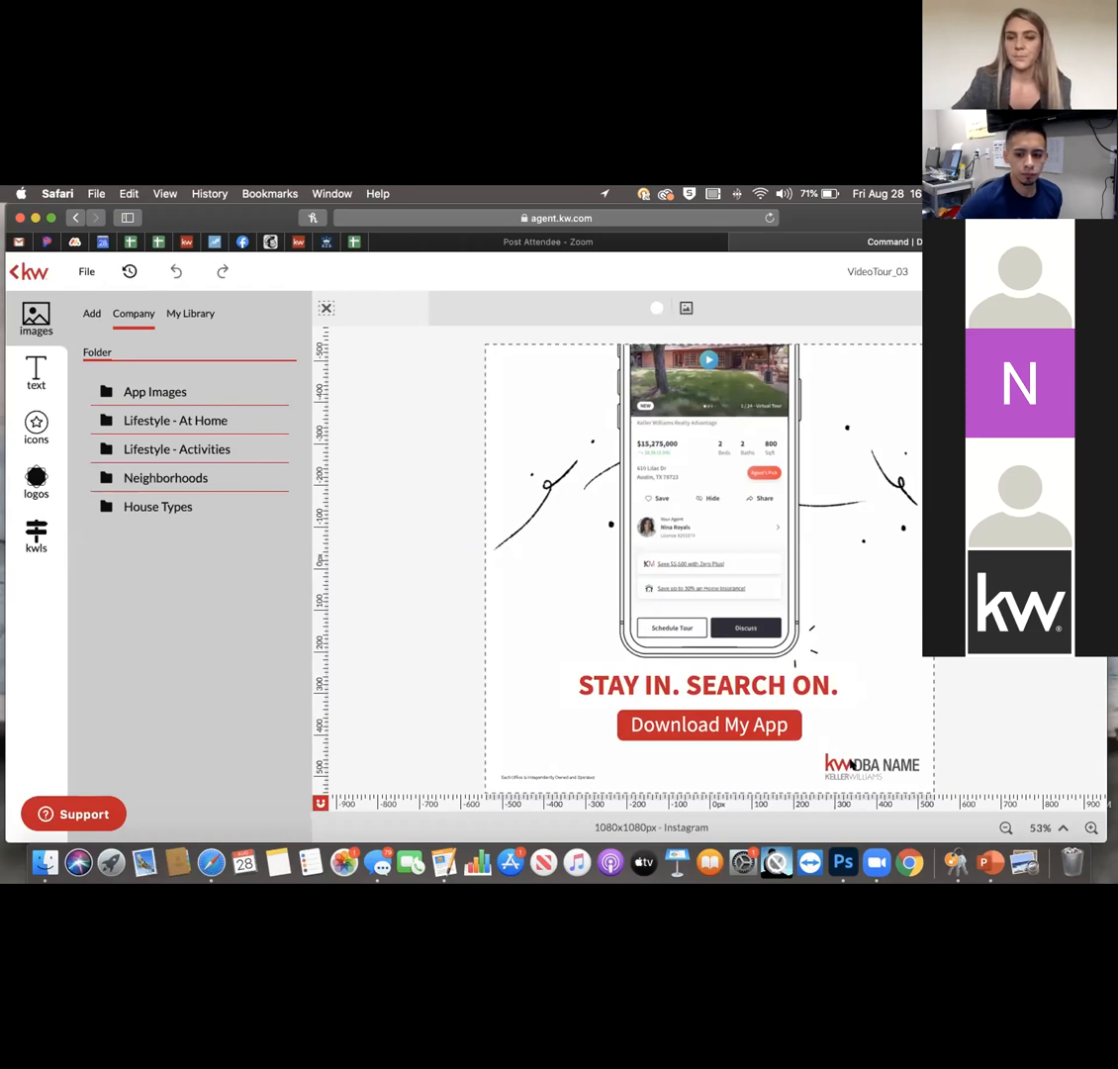
Browse the image tabs, then open the KW folder under Company logos.
click(181, 314)
click(91, 313)
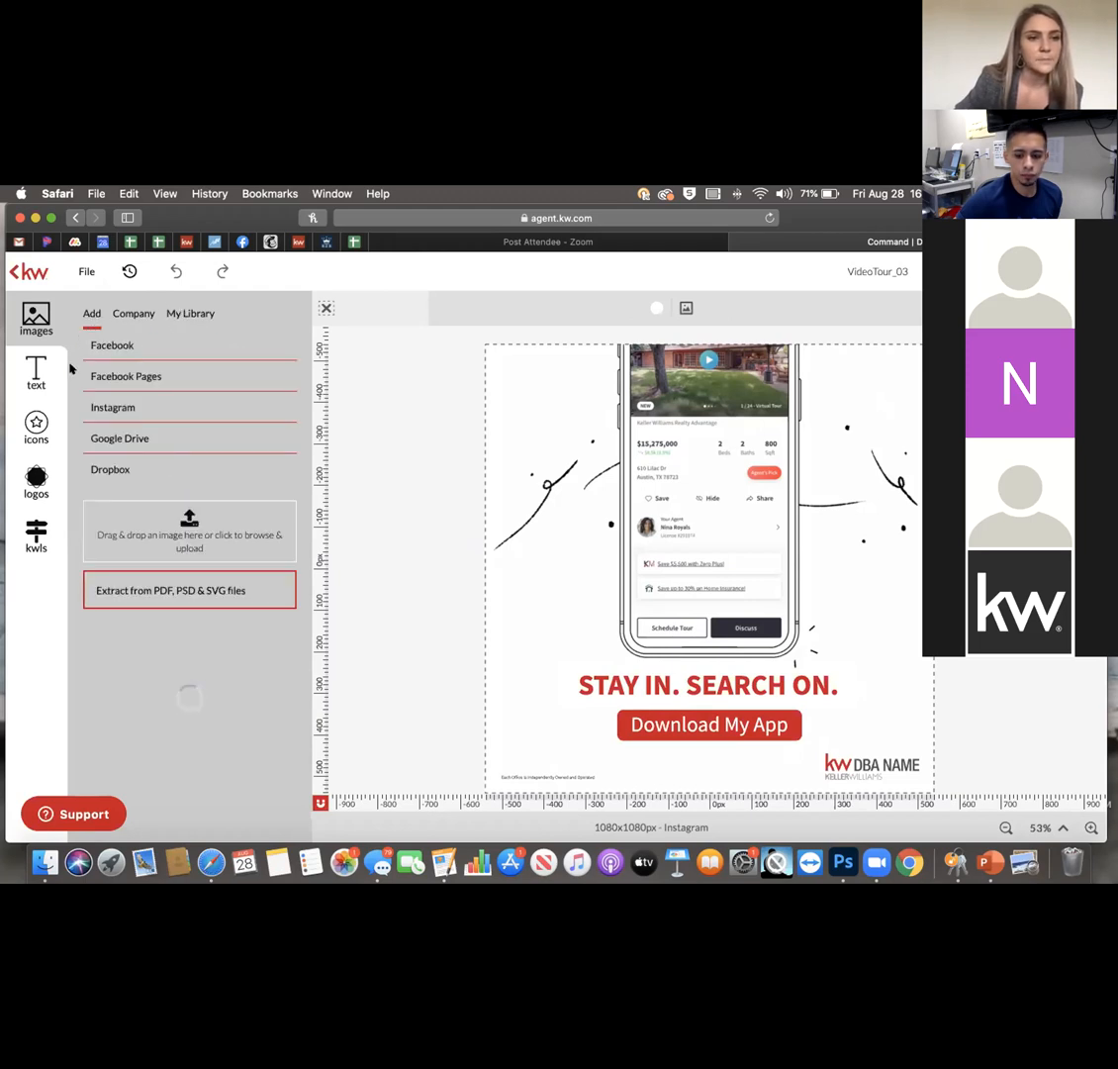
click(35, 479)
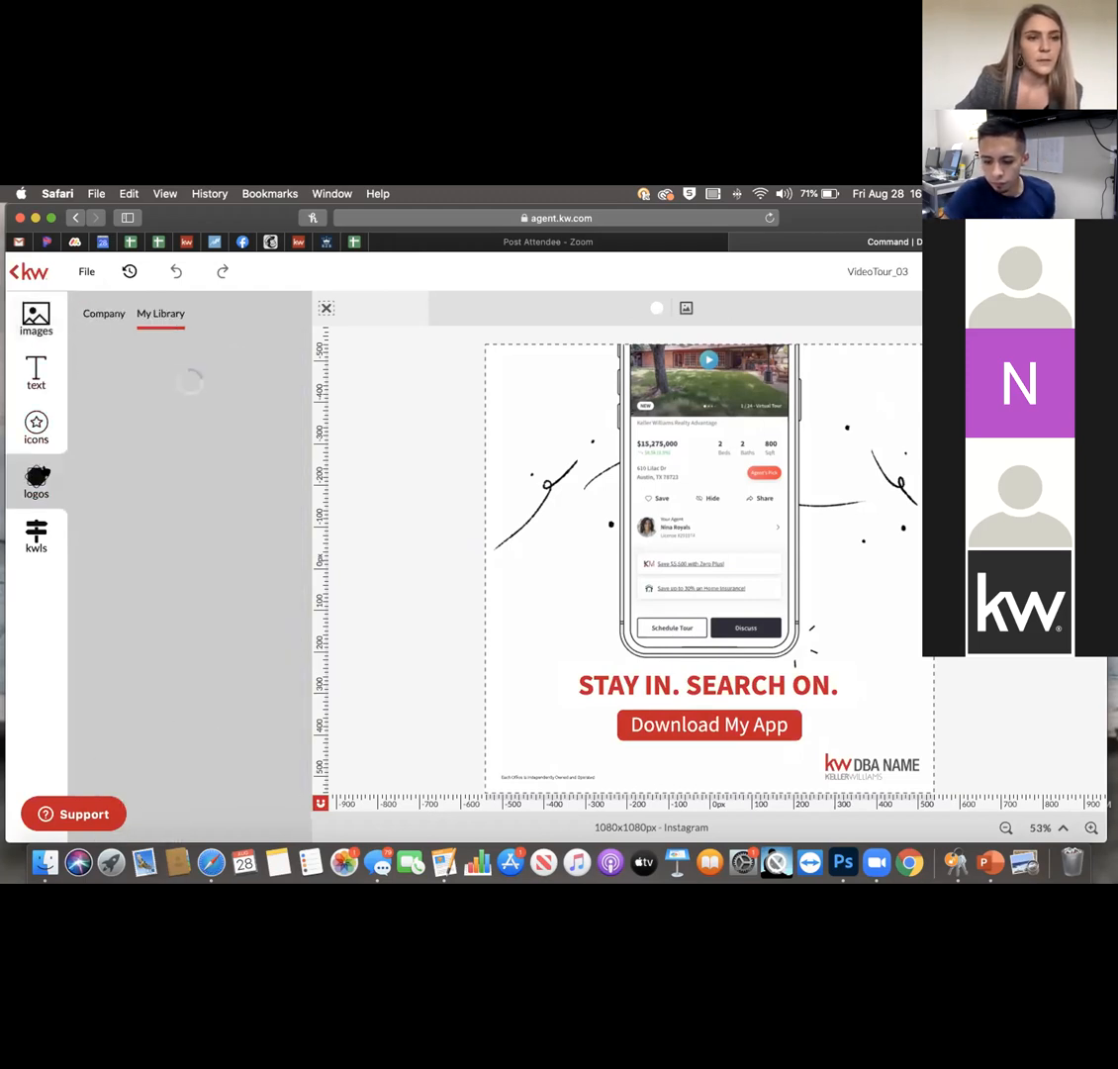
click(99, 315)
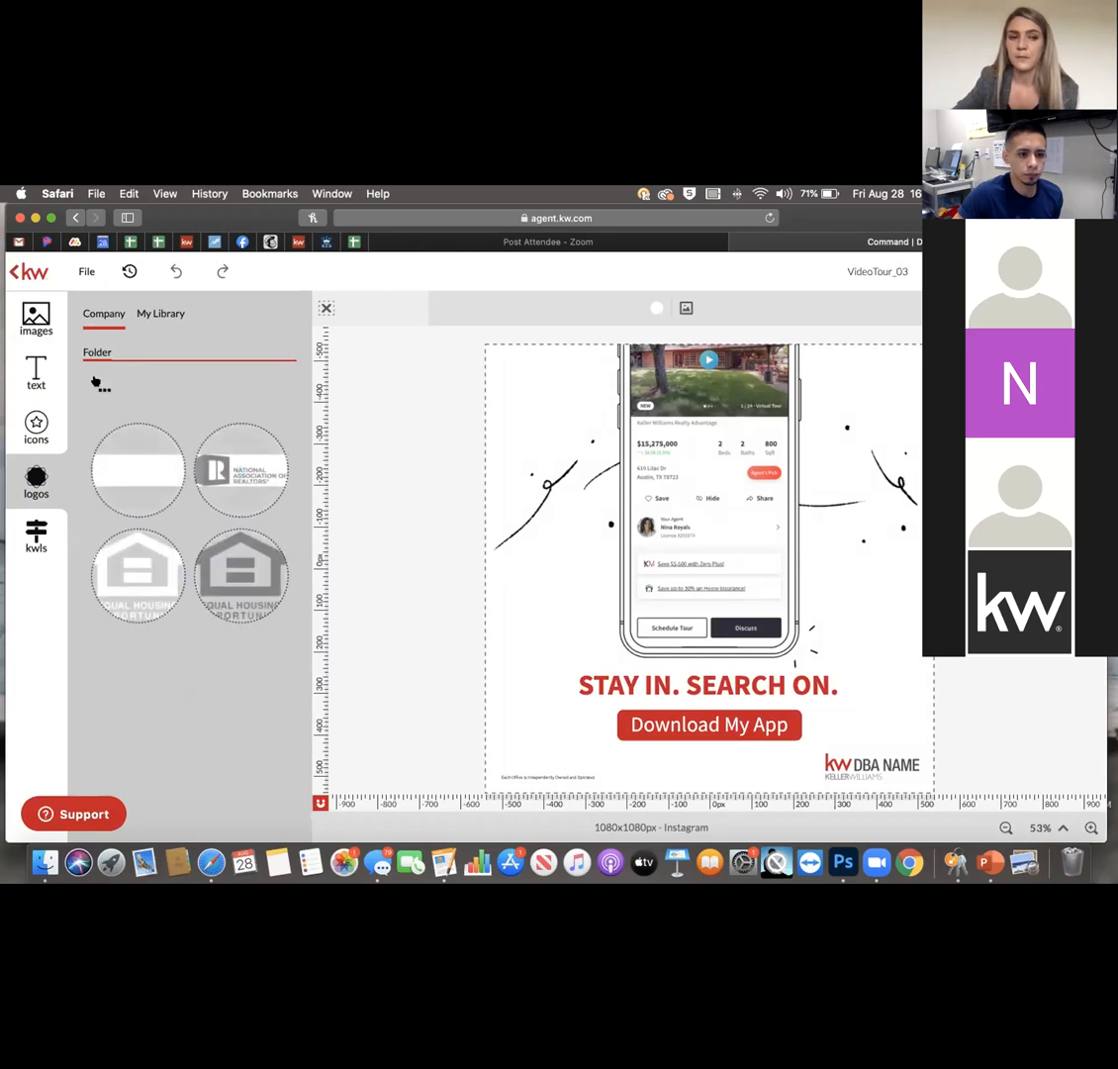
click(103, 352)
click(130, 478)
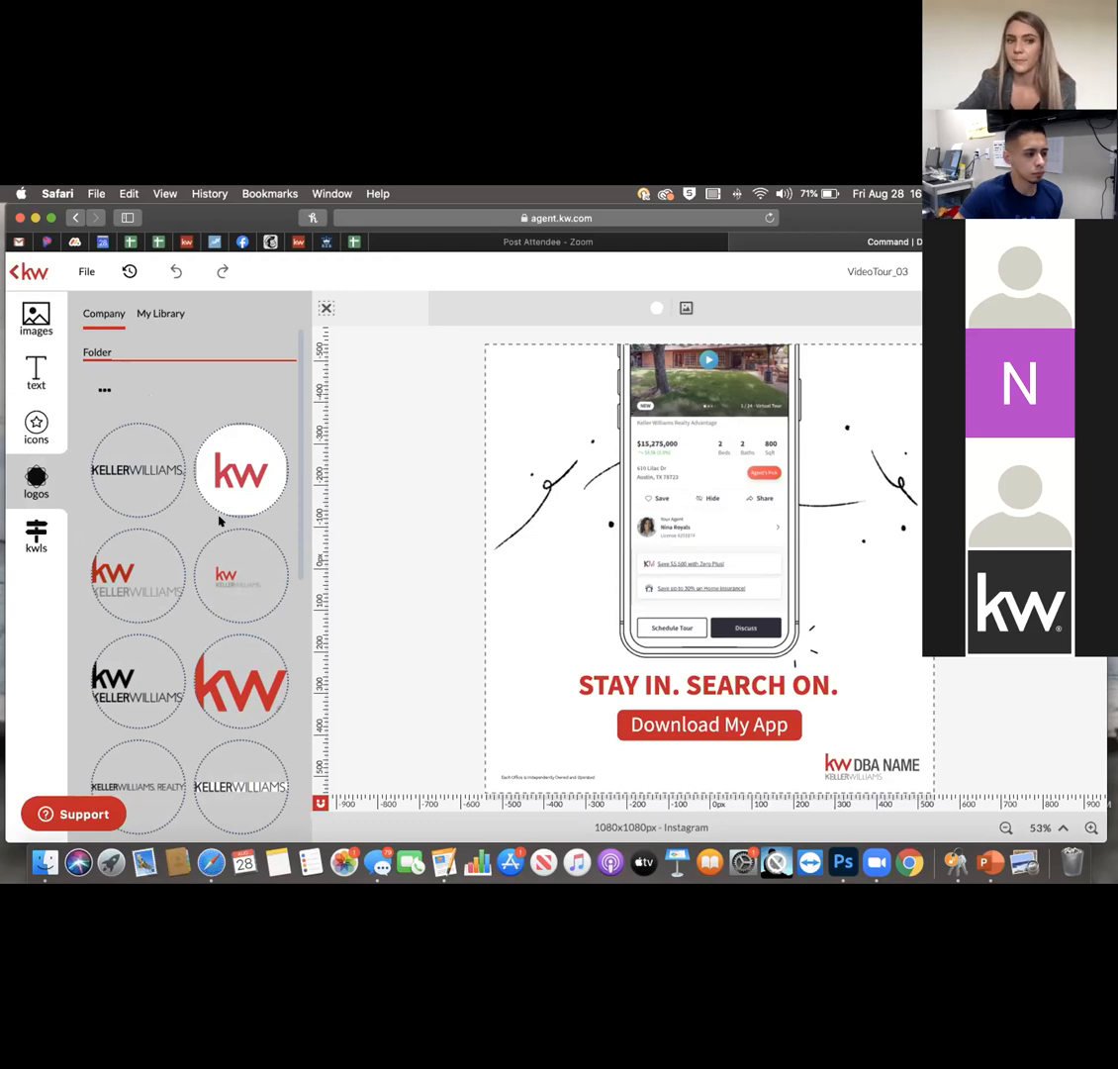
Select the DBA NAME logo, then view the logo saved in My Library.
scroll(189, 550, down, 3)
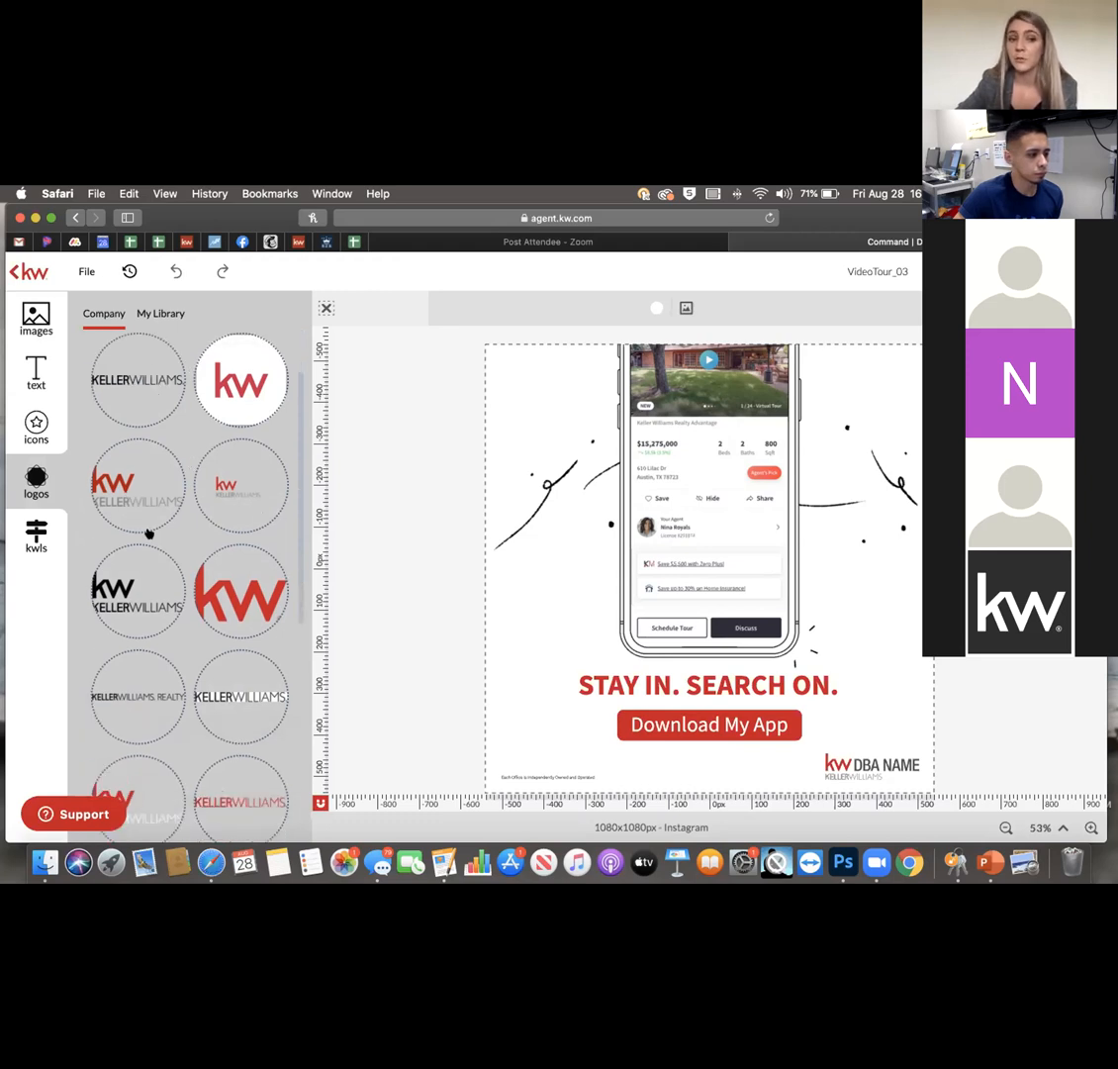
click(862, 758)
click(861, 764)
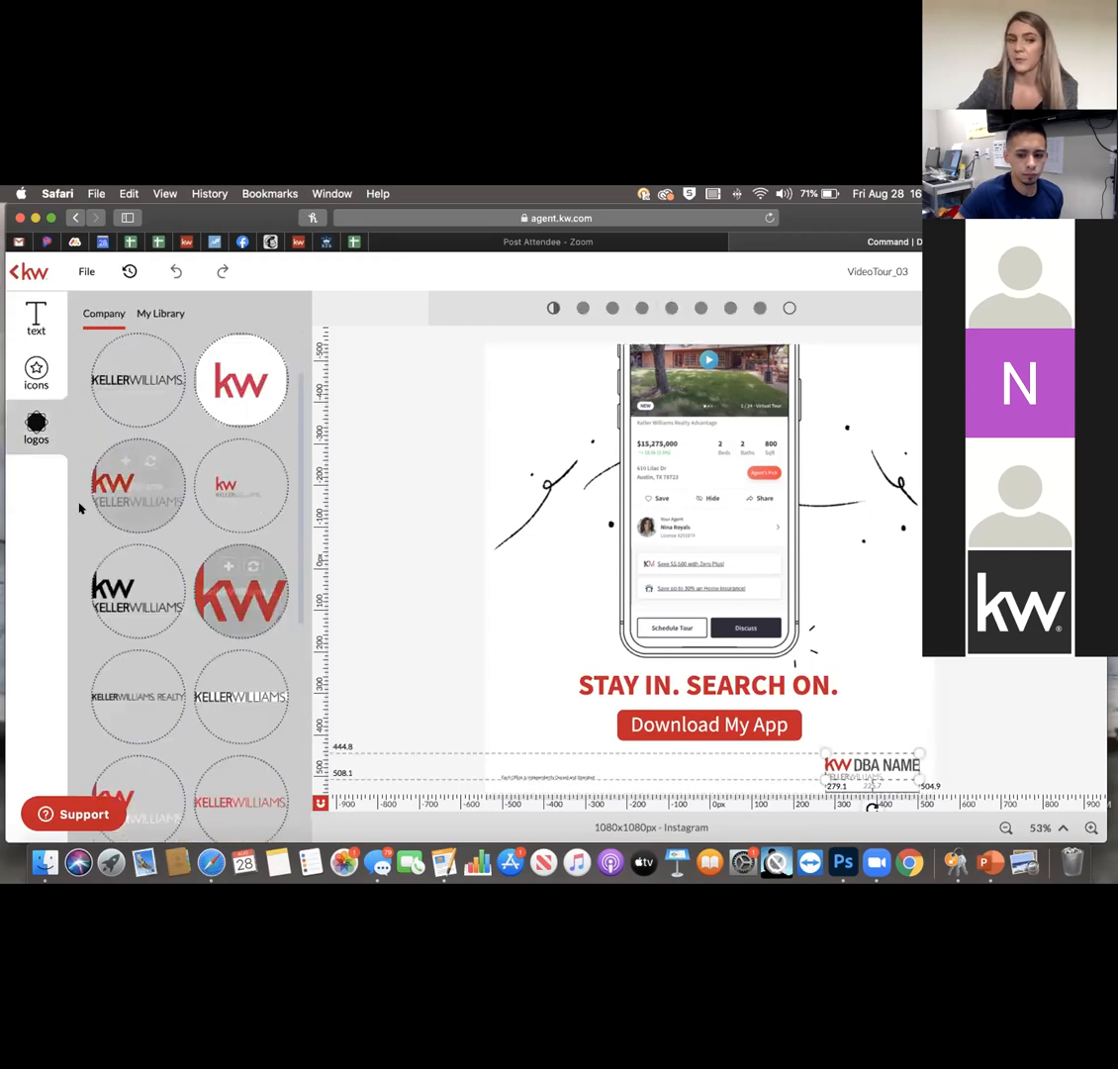
click(149, 313)
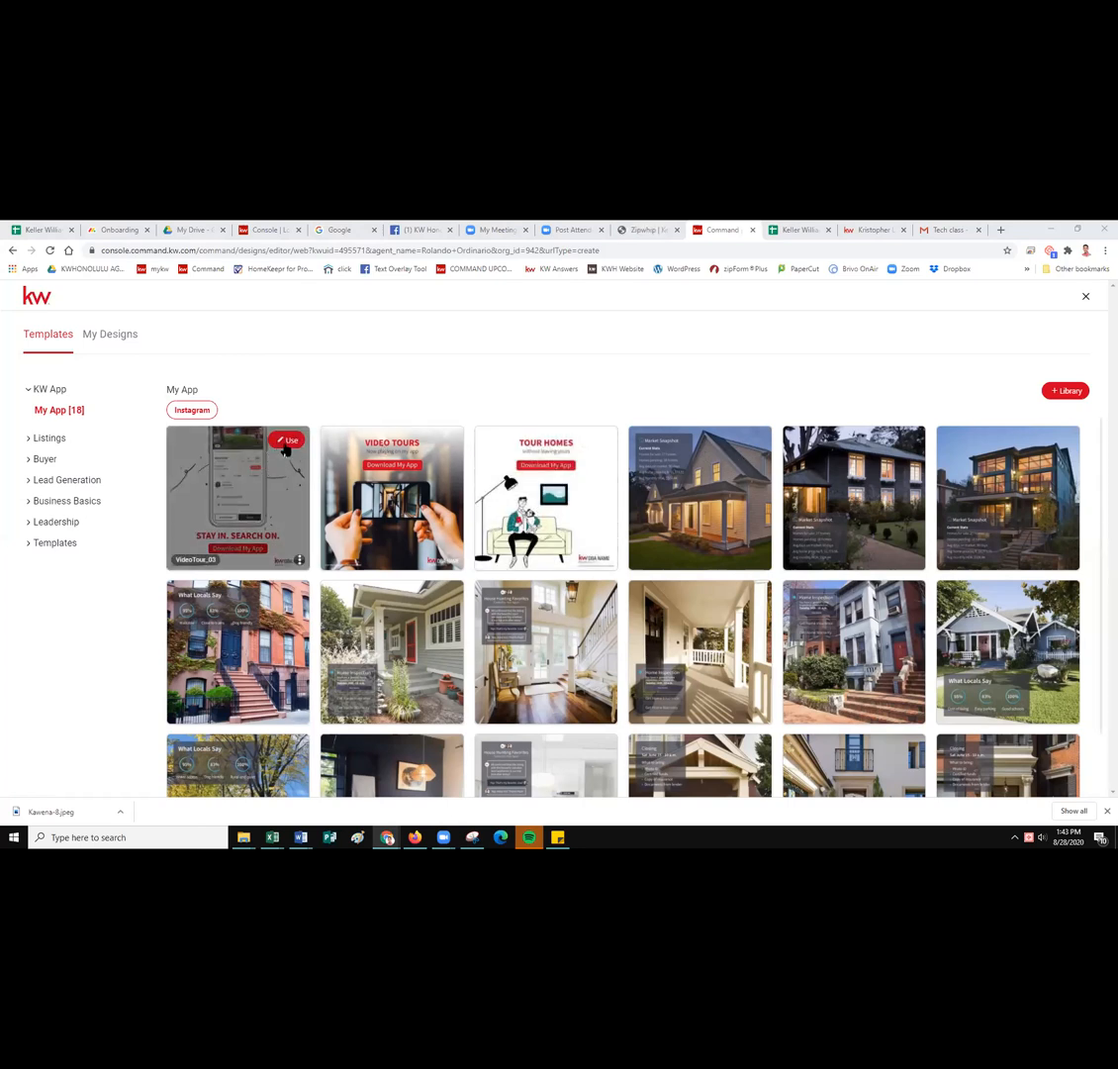
Reopen VideoTour_03 as a 1080x1080px Instagram design in the editor.
click(283, 442)
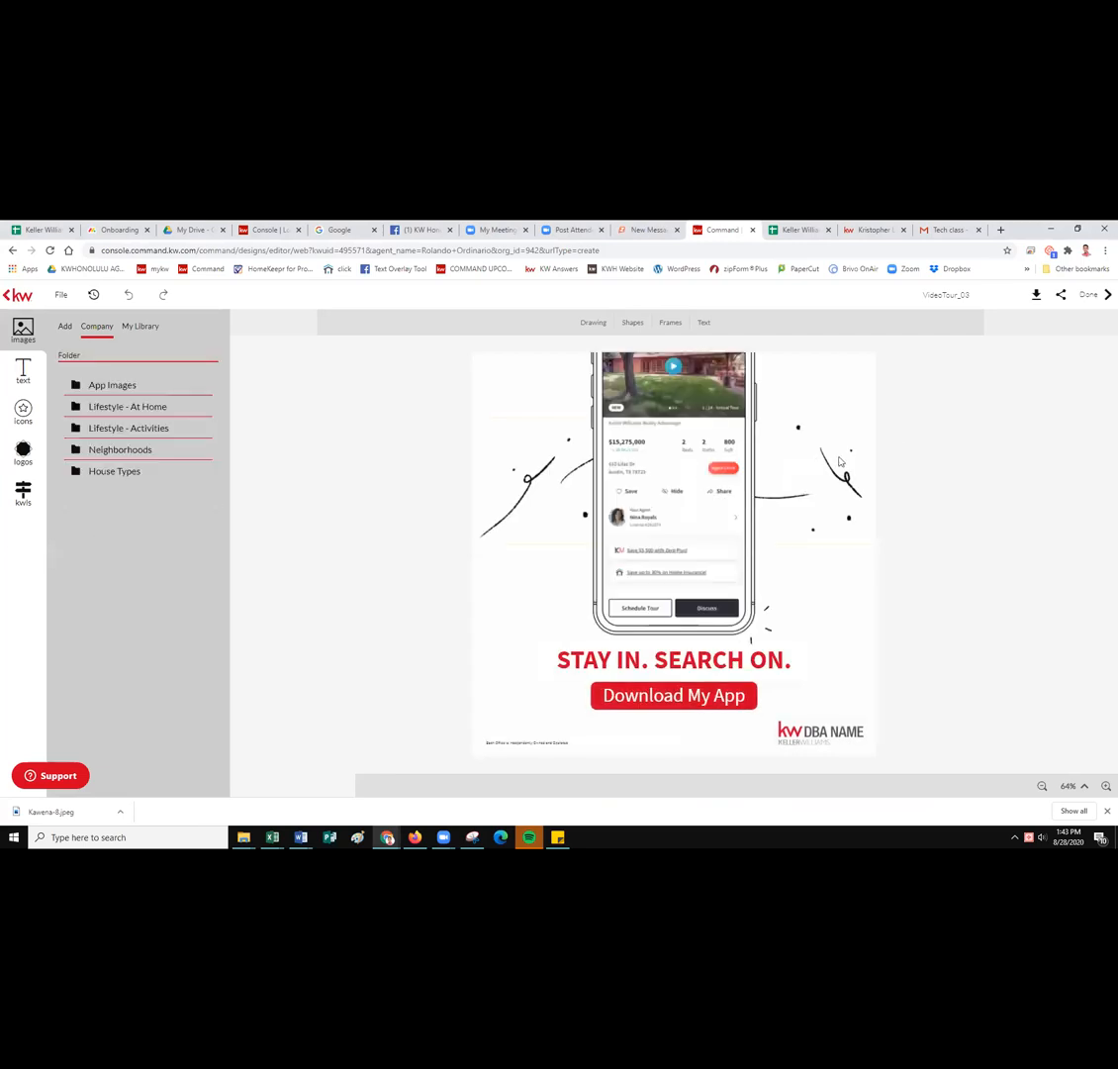
Set the VideoTour_03 JPEG download quality to 100, an estimated 437 KB file.
click(1056, 302)
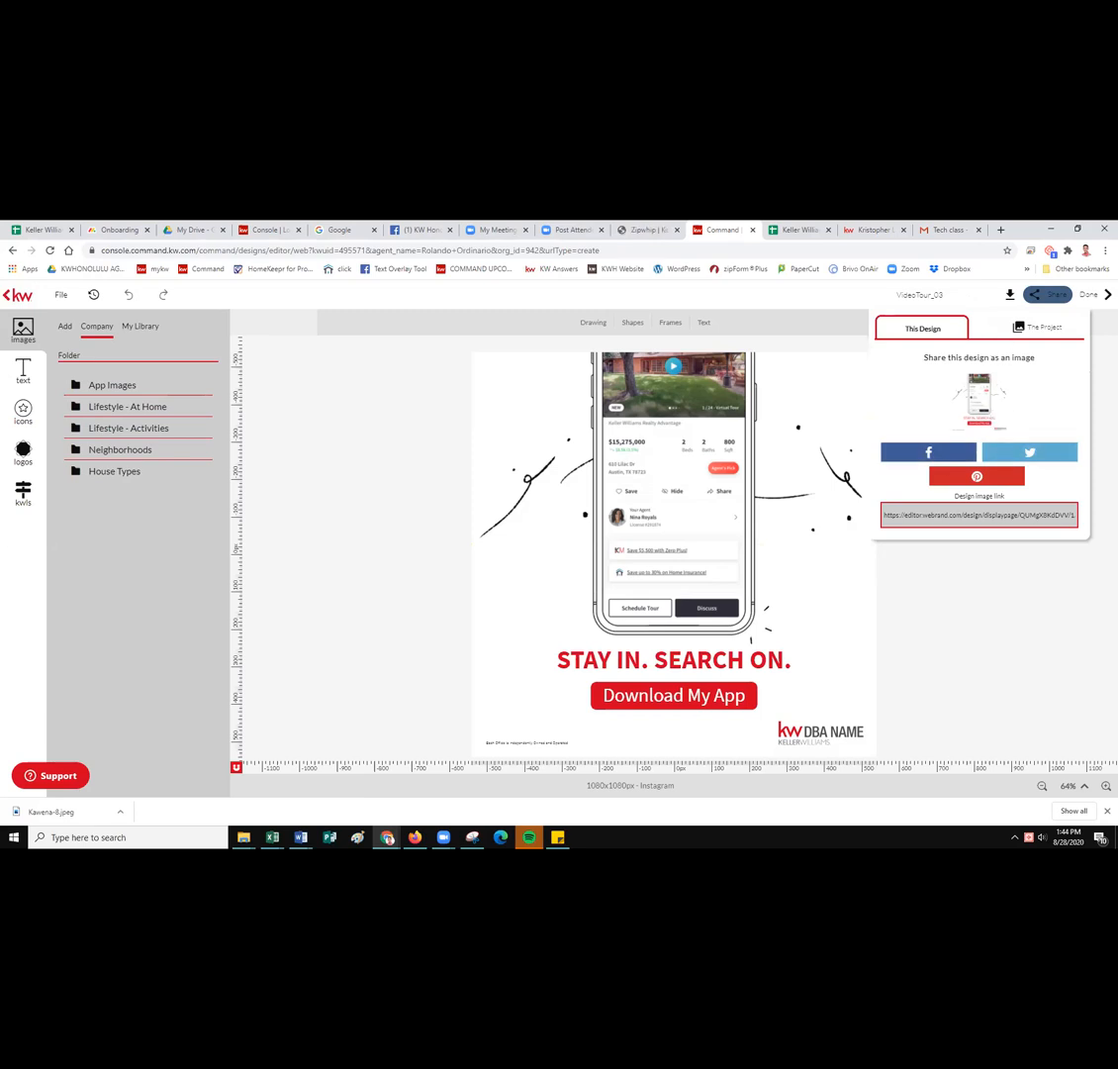
click(1022, 592)
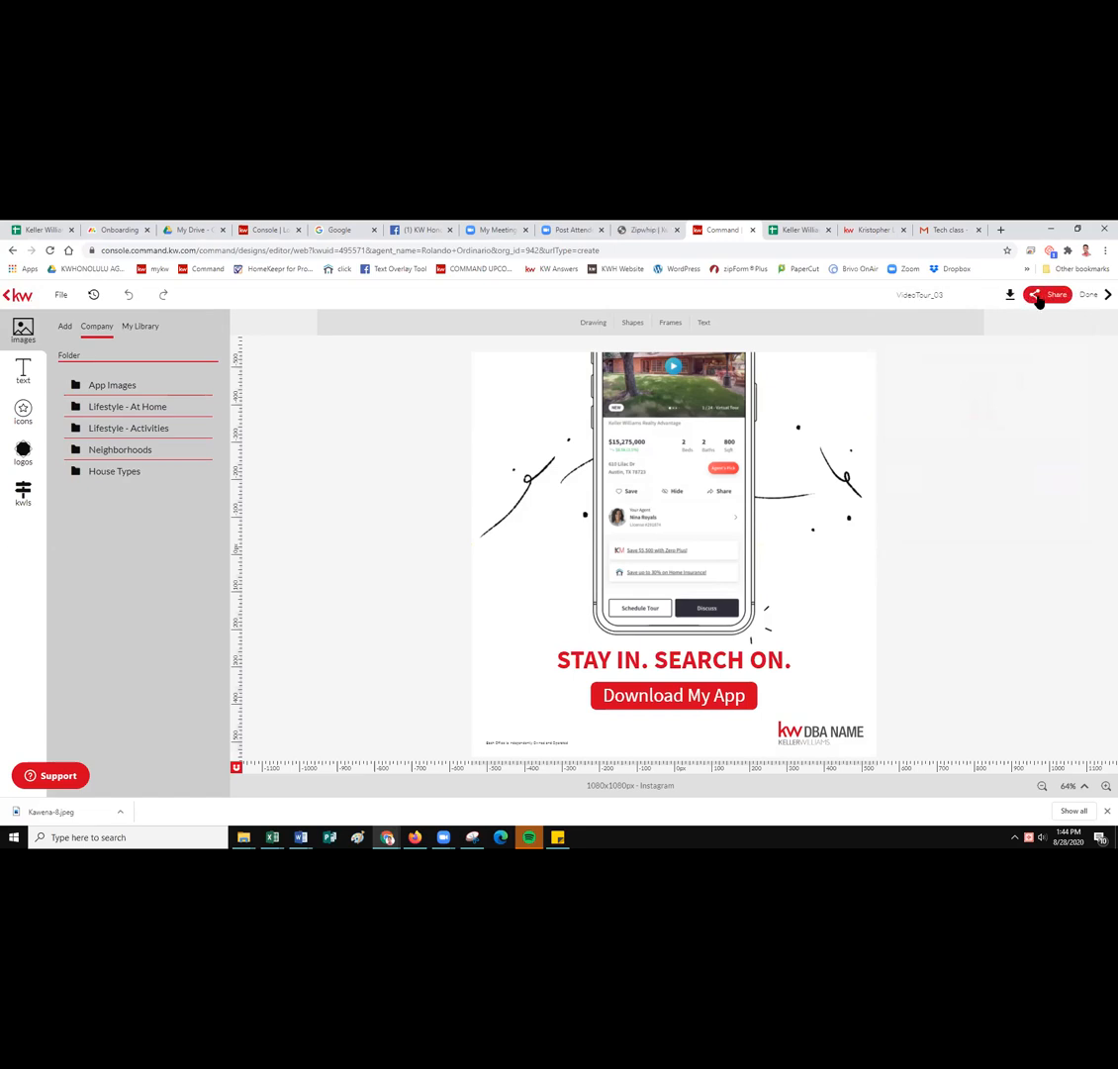
click(1041, 297)
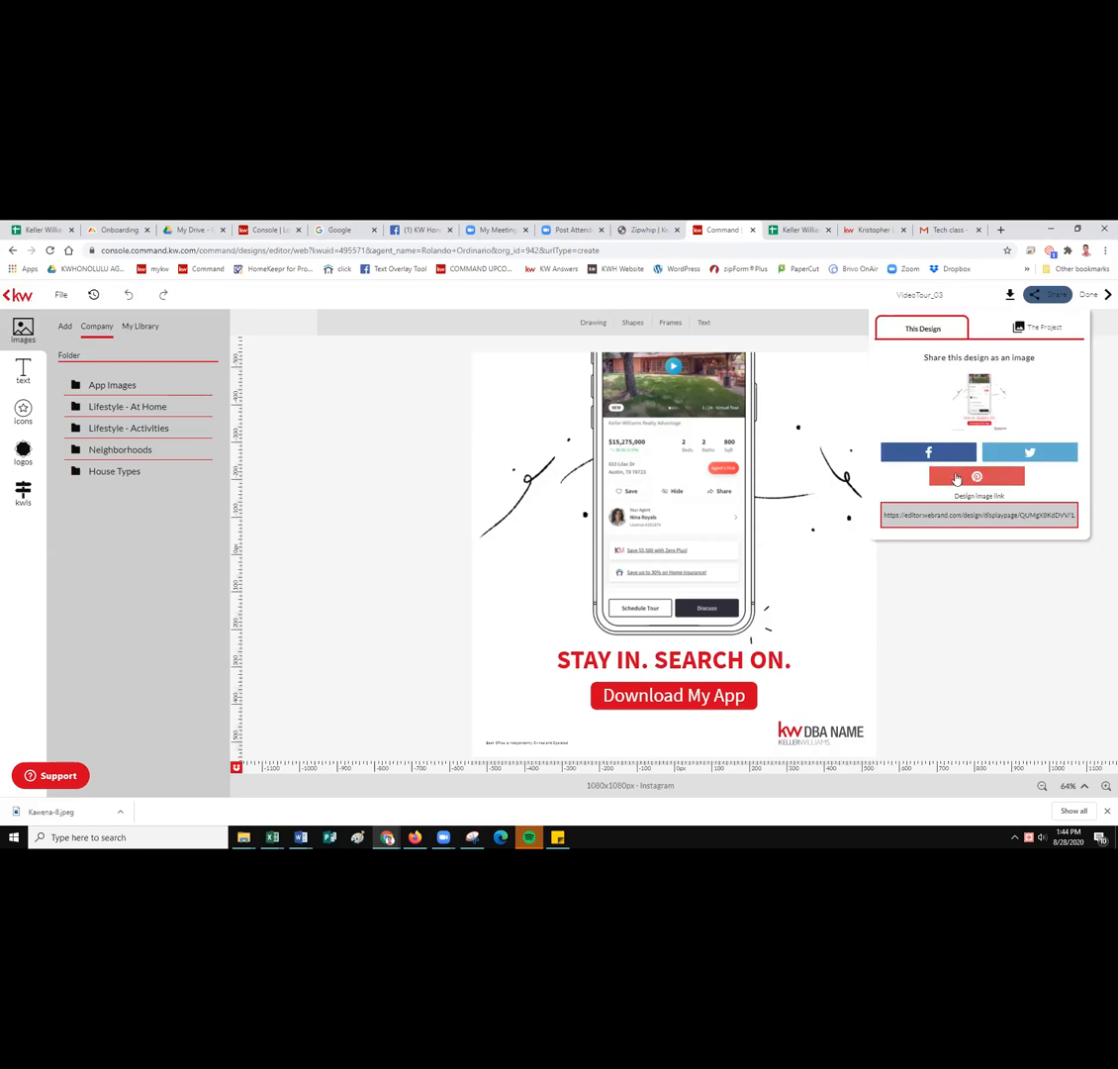
click(1009, 294)
drag(989, 398, 1005, 398)
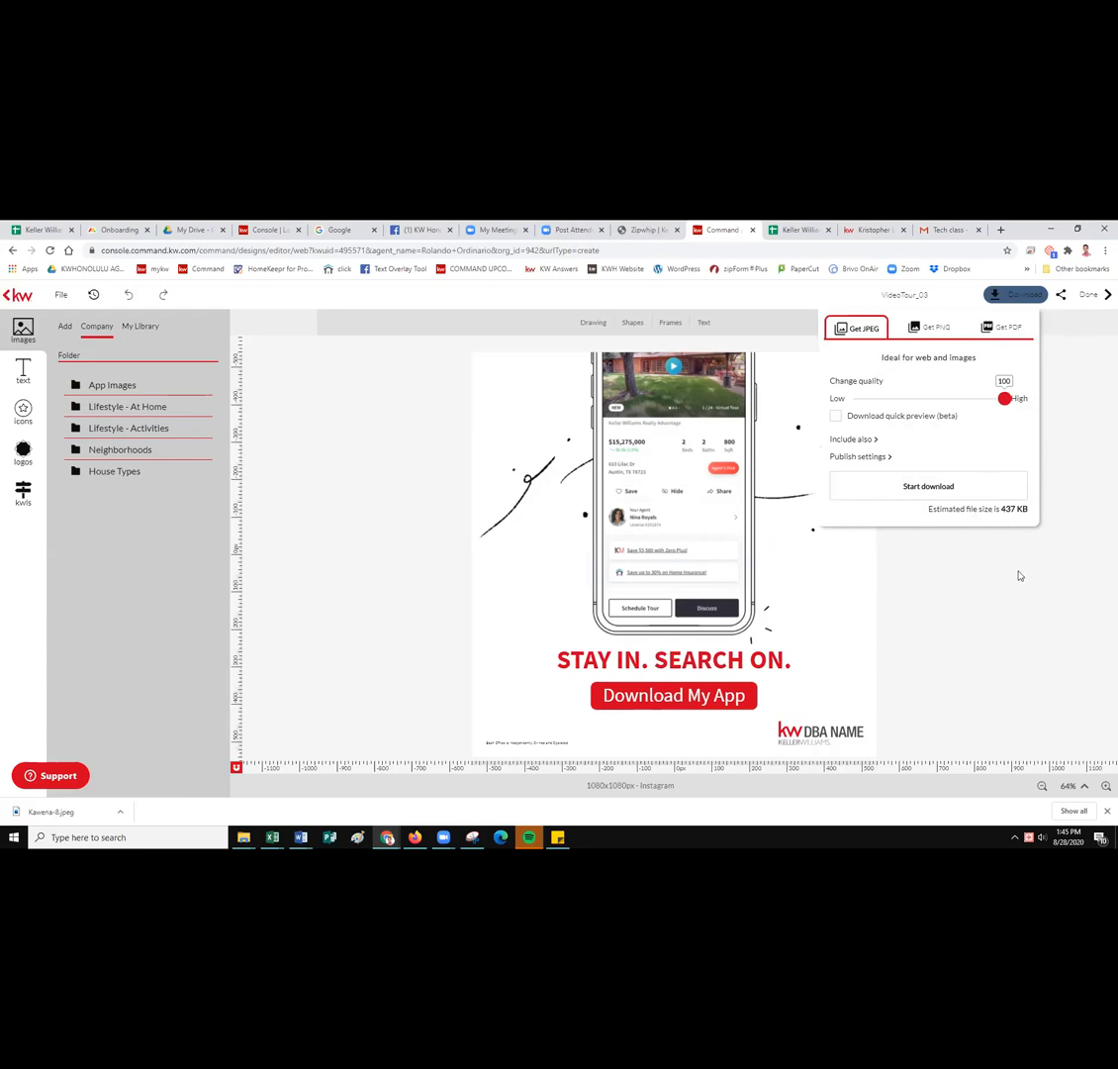
Dismiss the download options and bring the Zoom Meeting Controls forward.
click(1002, 583)
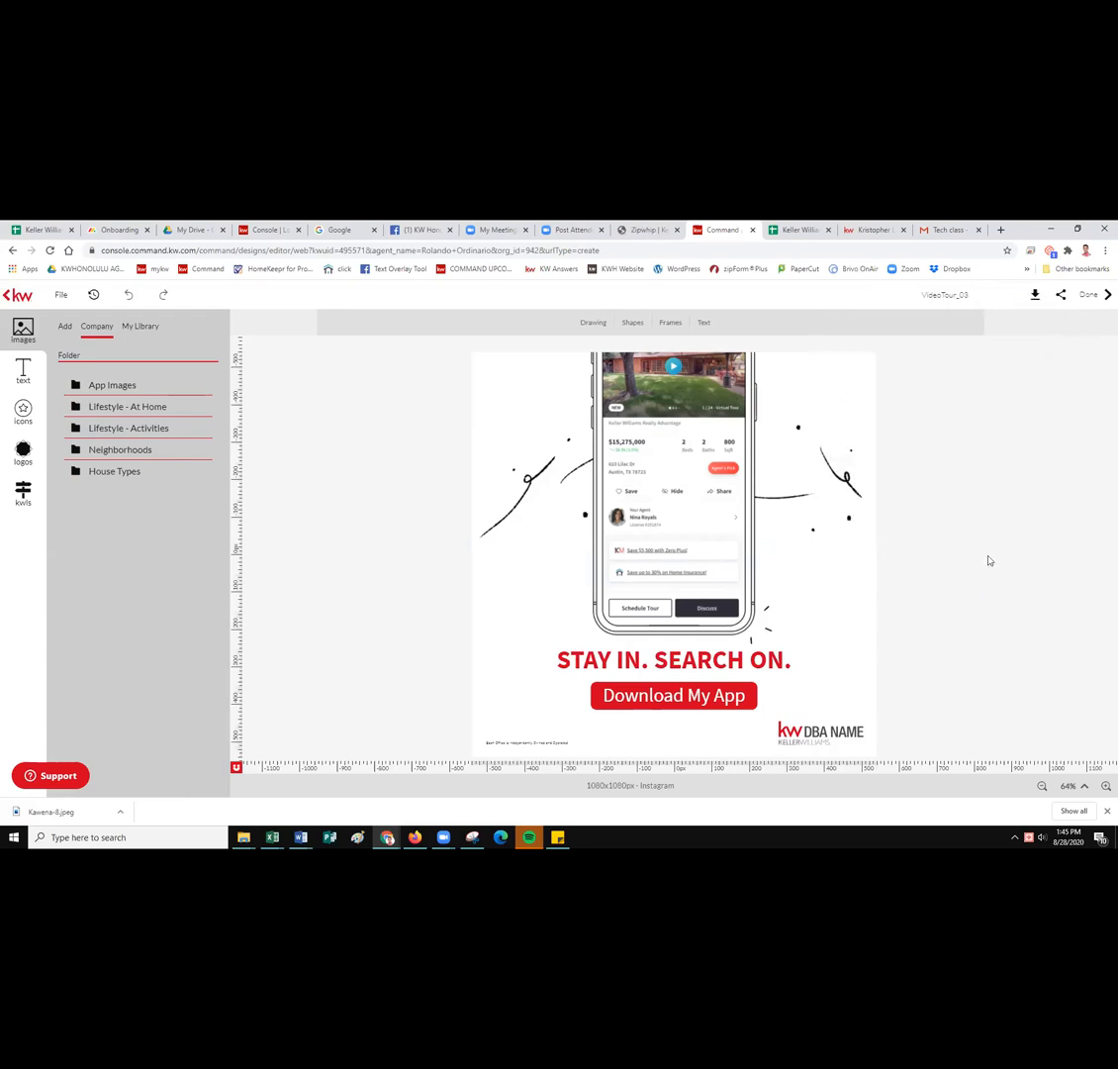
mouse_move(443, 837)
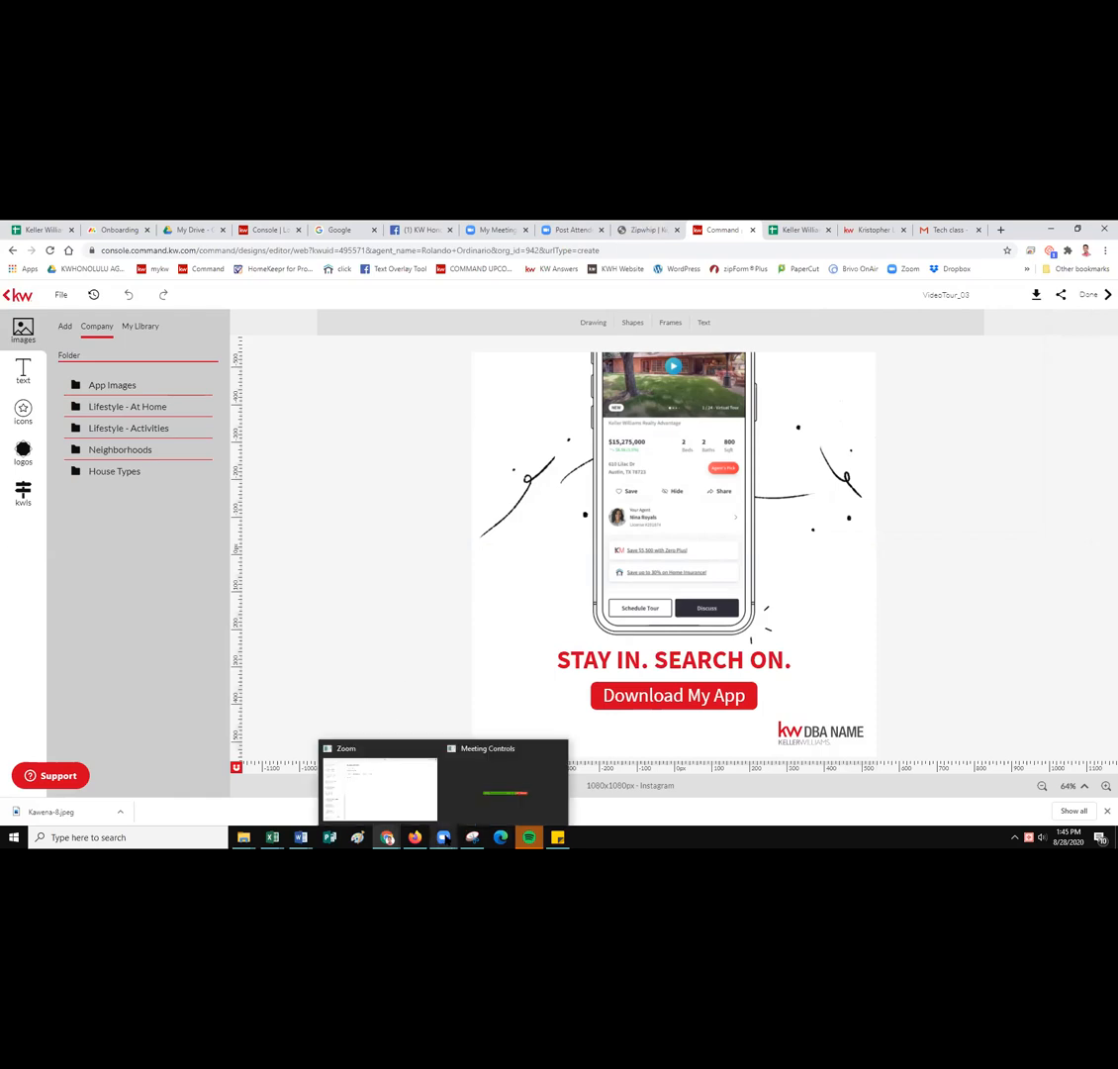
click(489, 781)
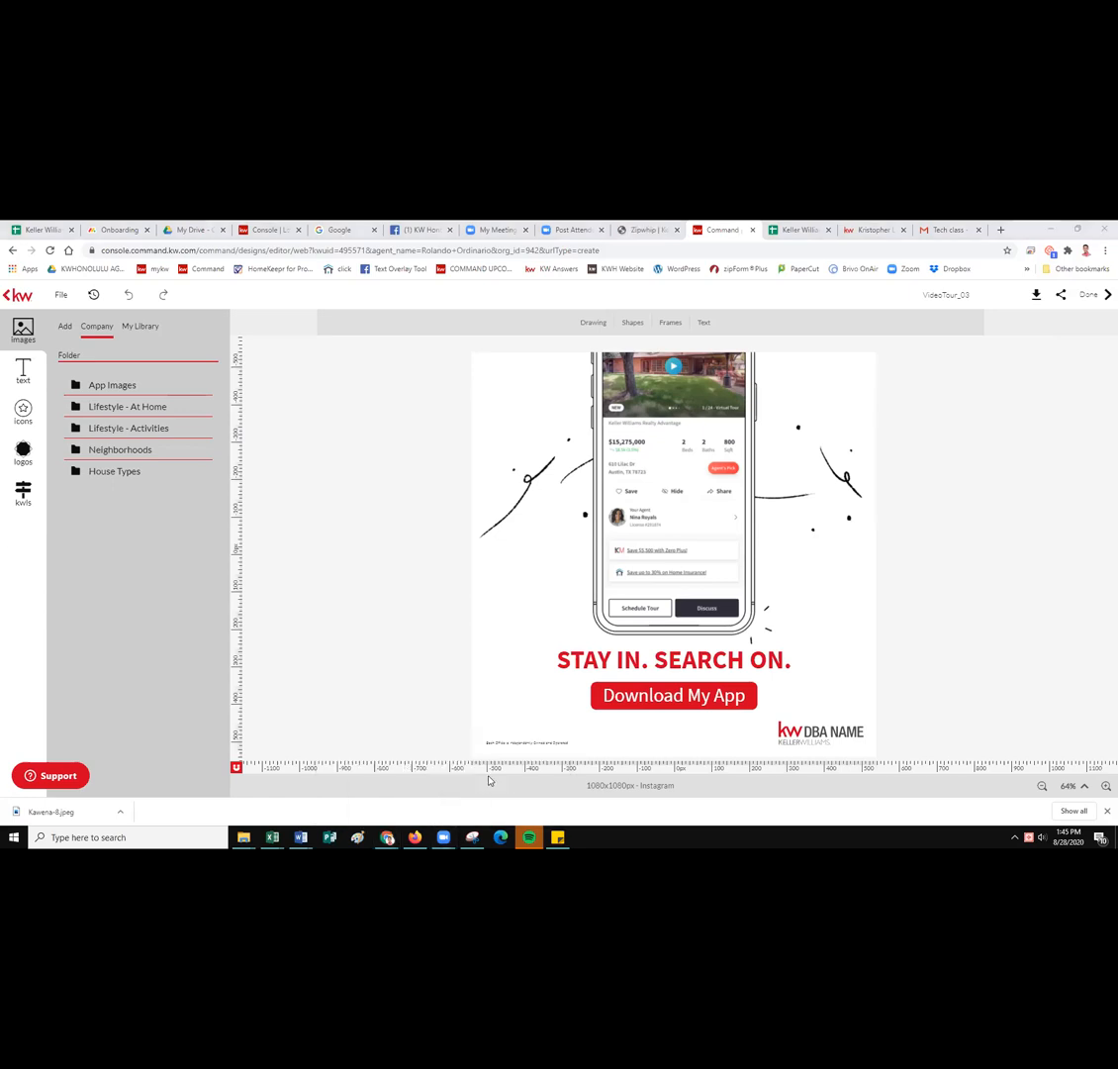
Close the Templates picker to reach My Design Templates, with VideoTour_03 listed first.
click(405, 692)
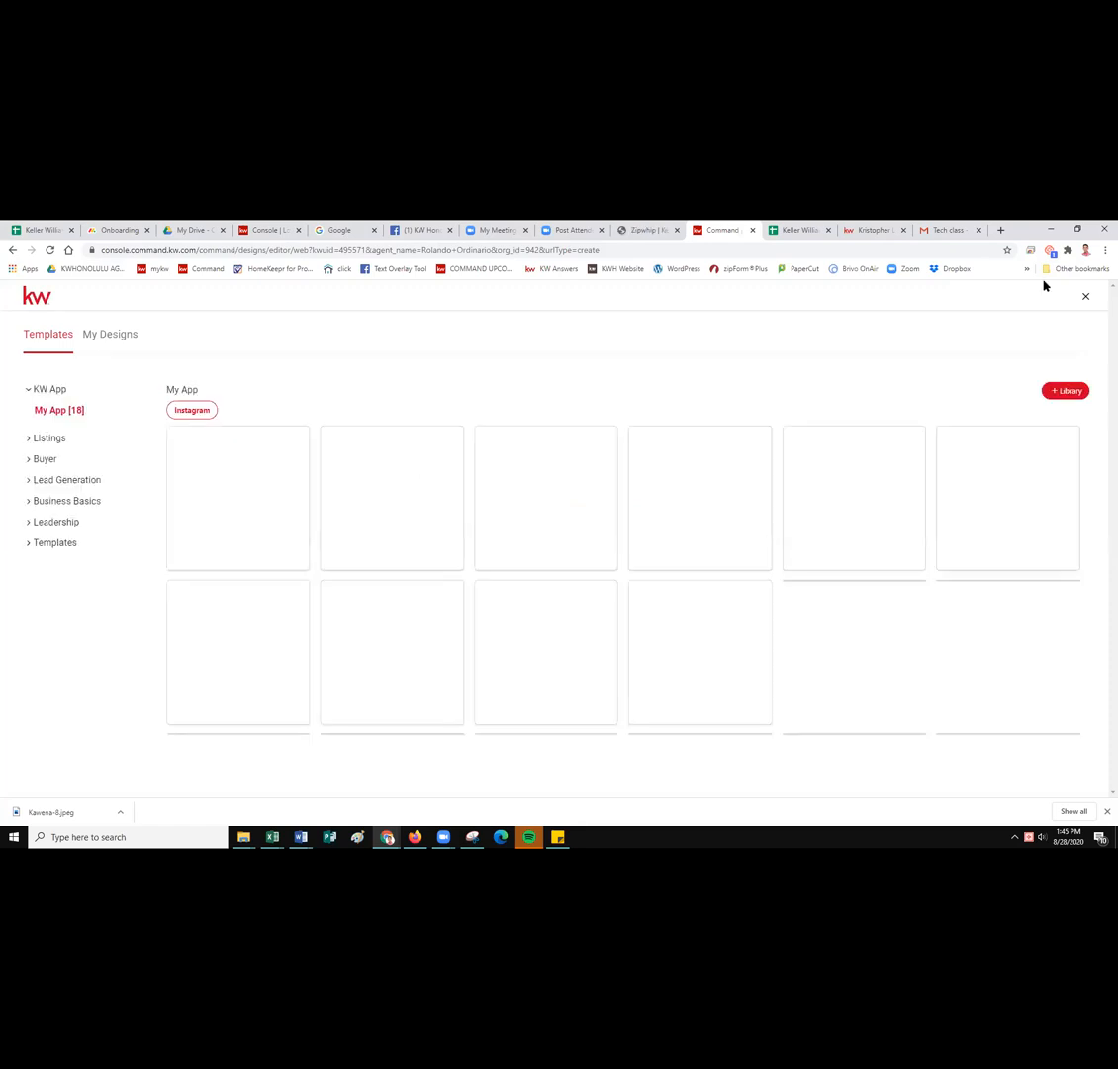
click(1086, 299)
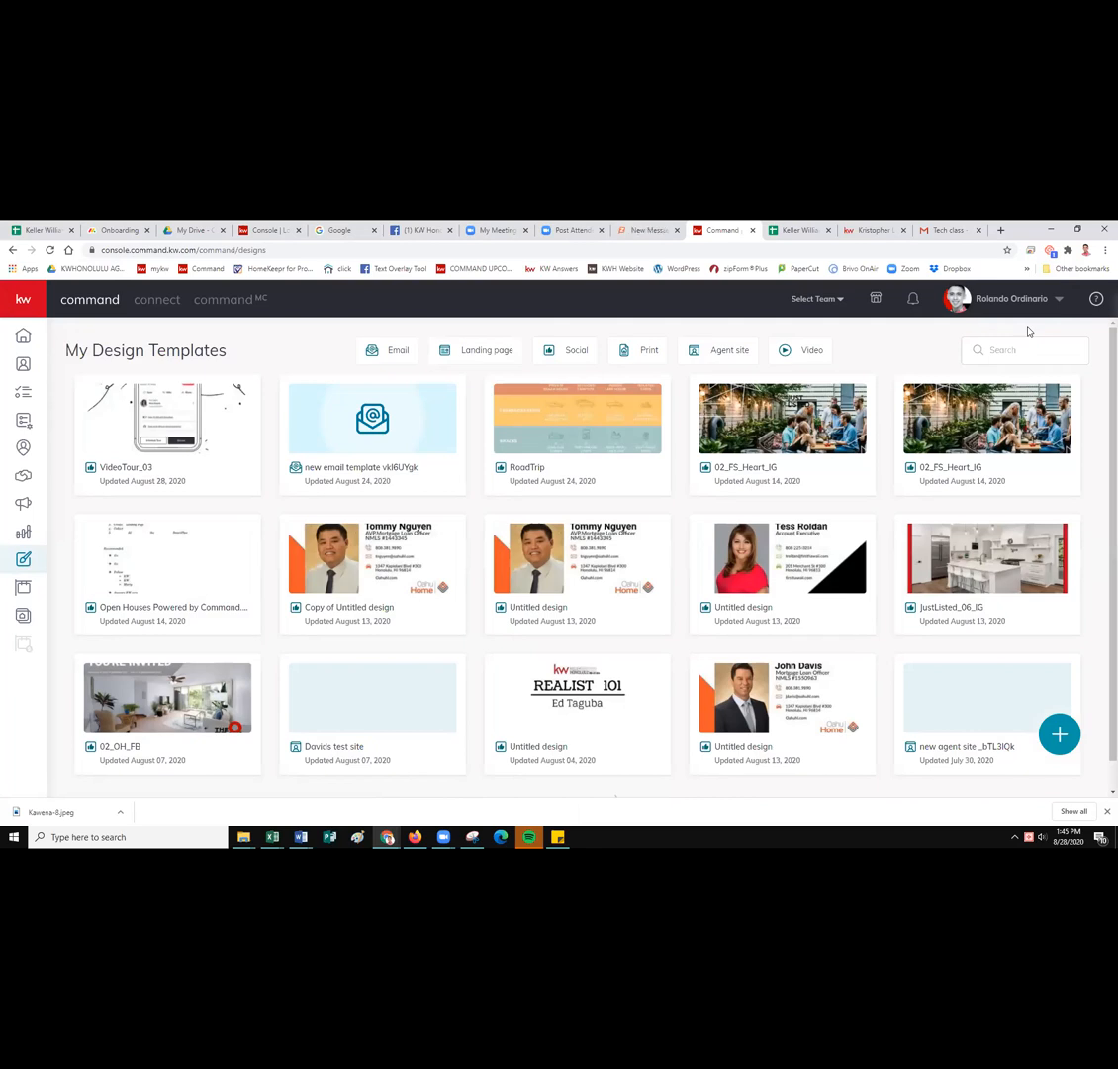
Open the Campaigns dashboard, start a campaign, then dismiss the campaign type chooser.
click(24, 508)
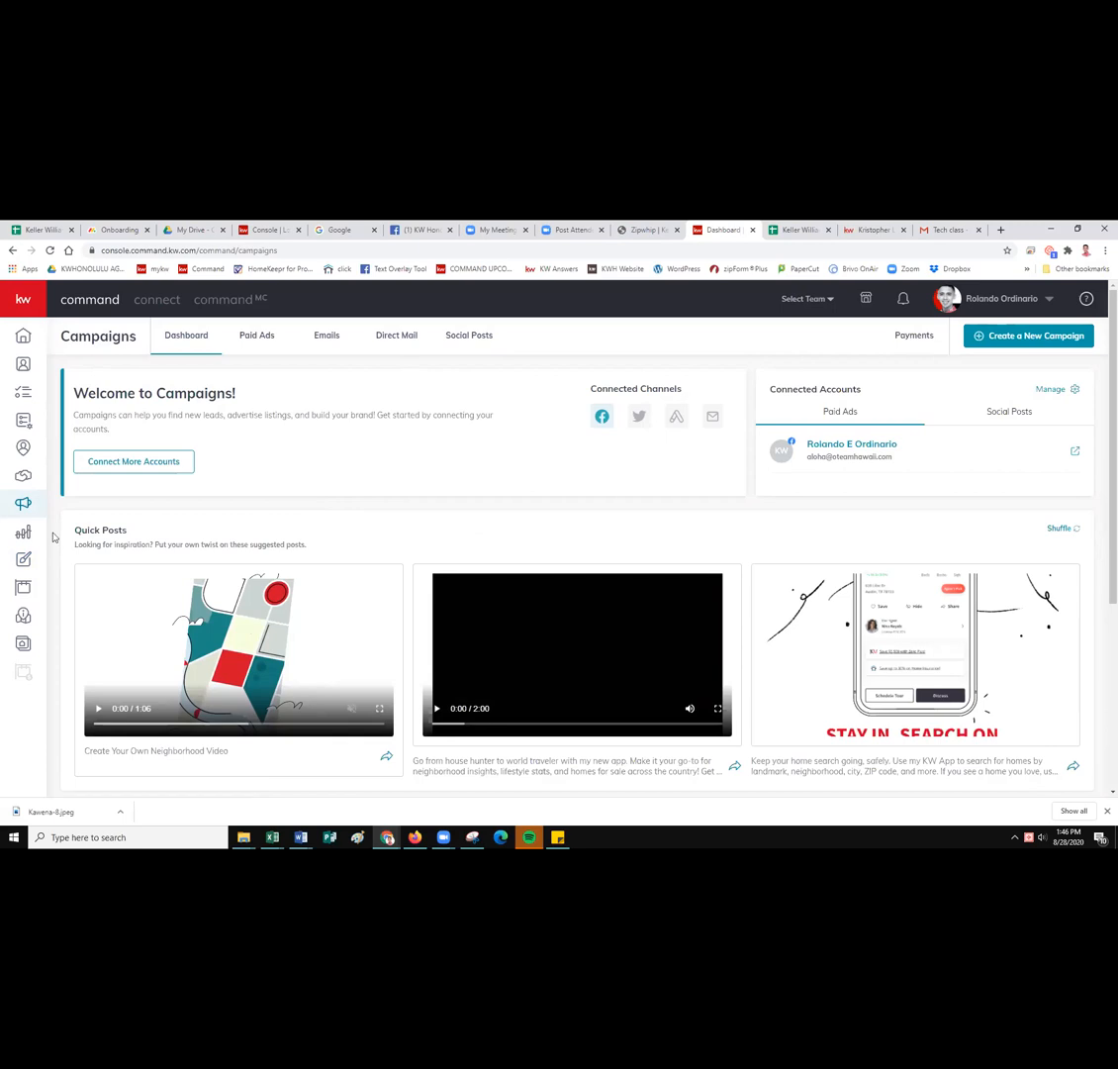
click(22, 502)
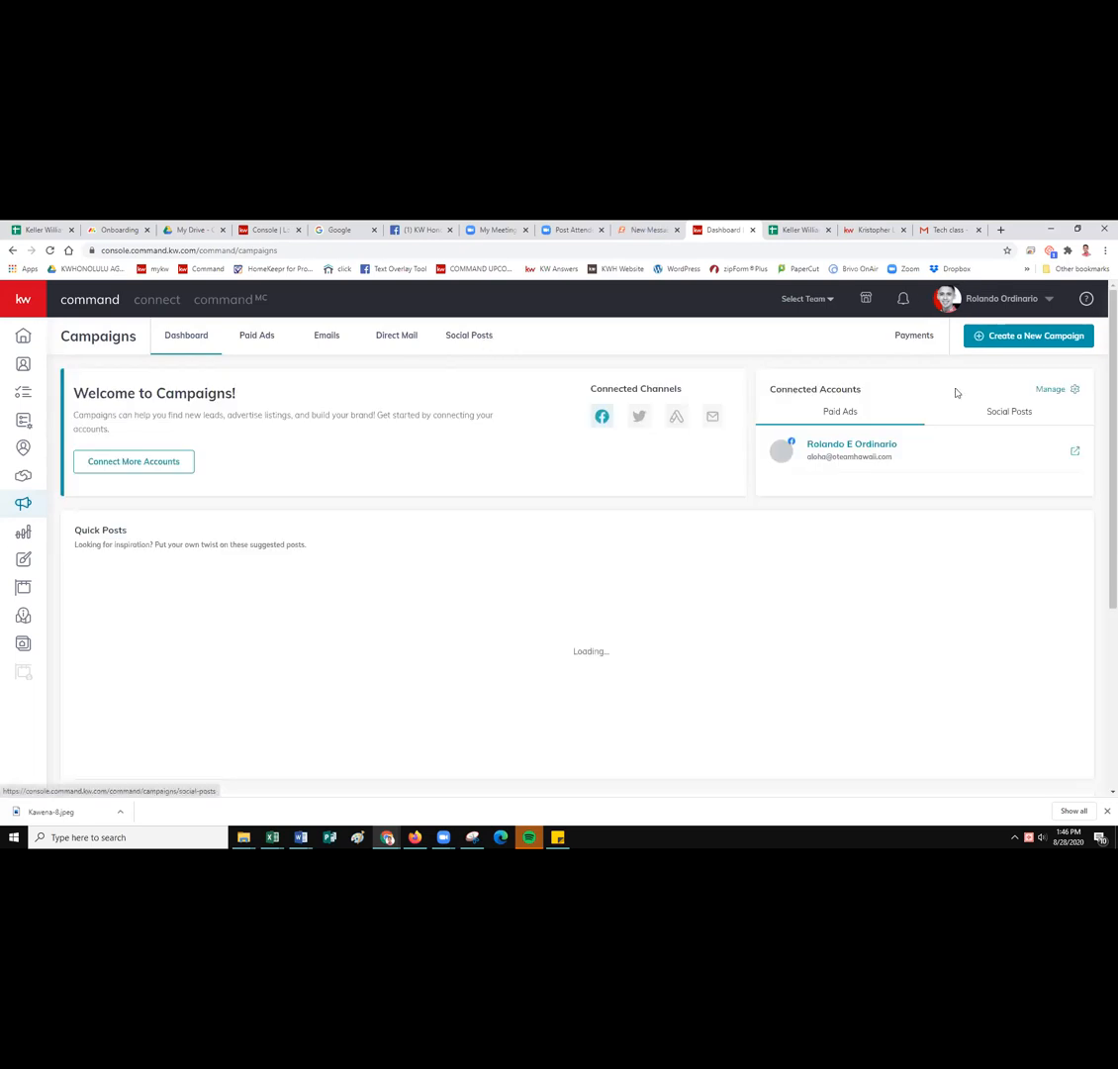
click(1030, 338)
click(657, 510)
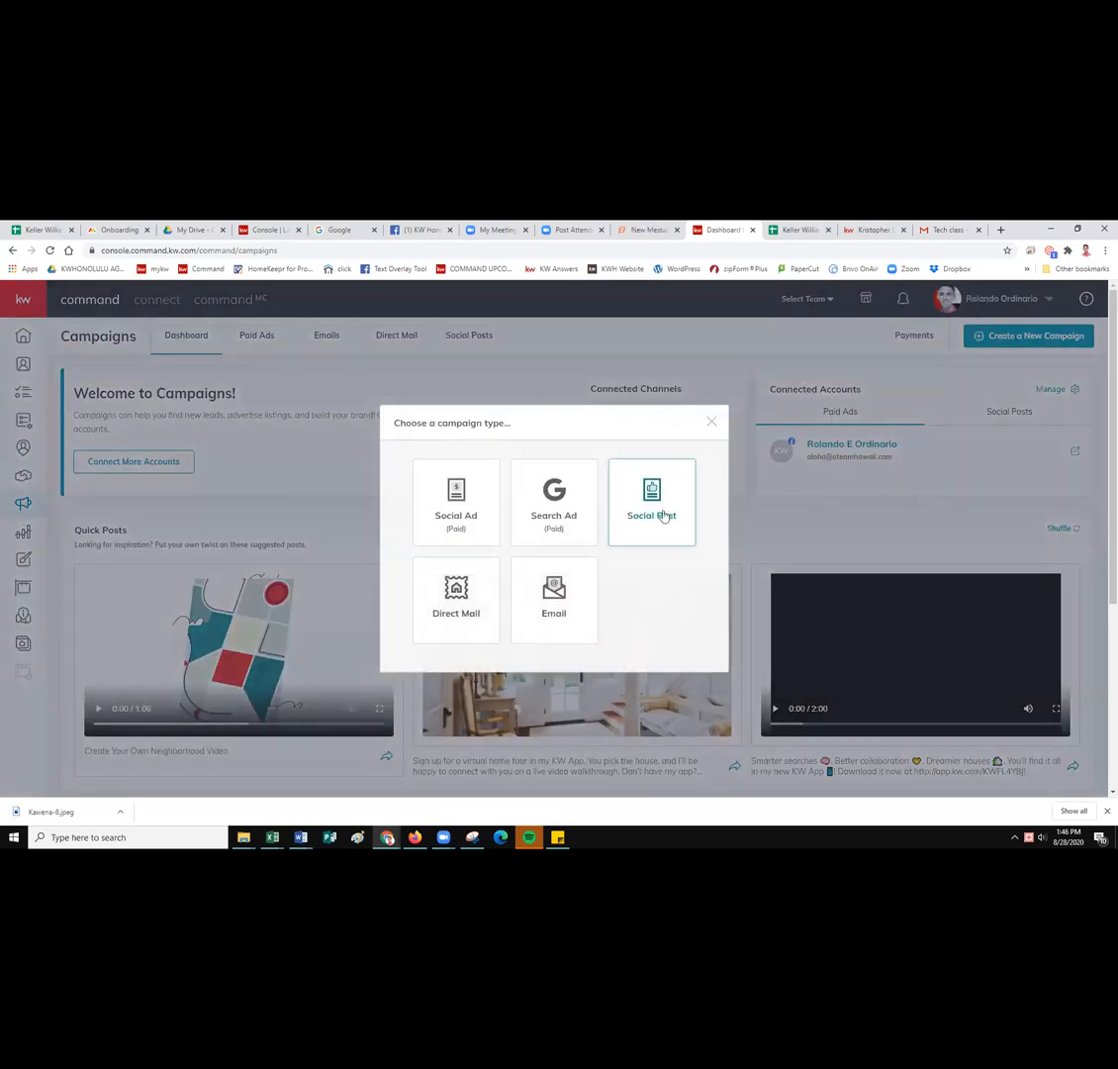
click(713, 424)
From the Social Posts weekly calendar, create a new Social Post campaign.
click(482, 339)
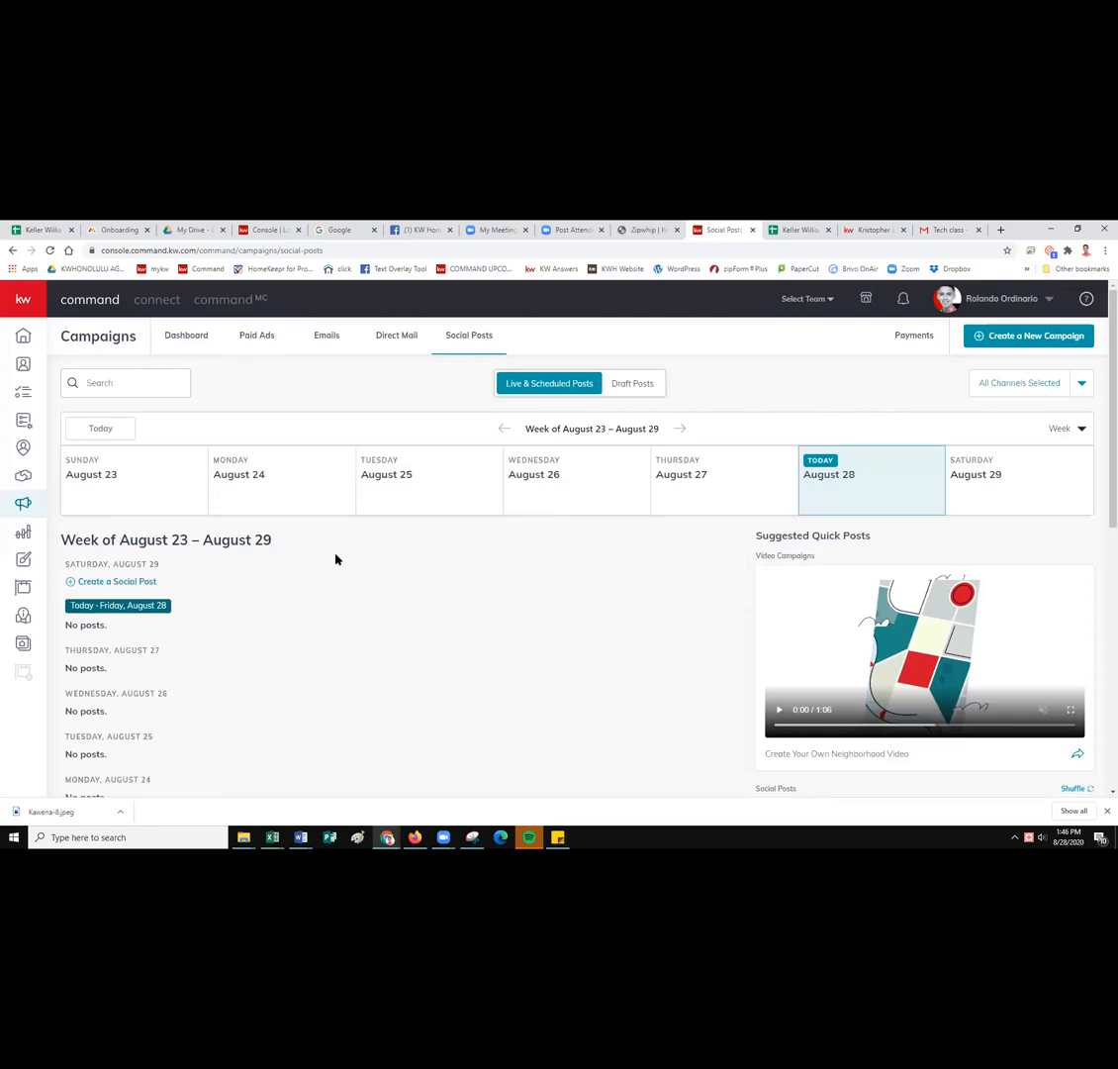
click(1031, 335)
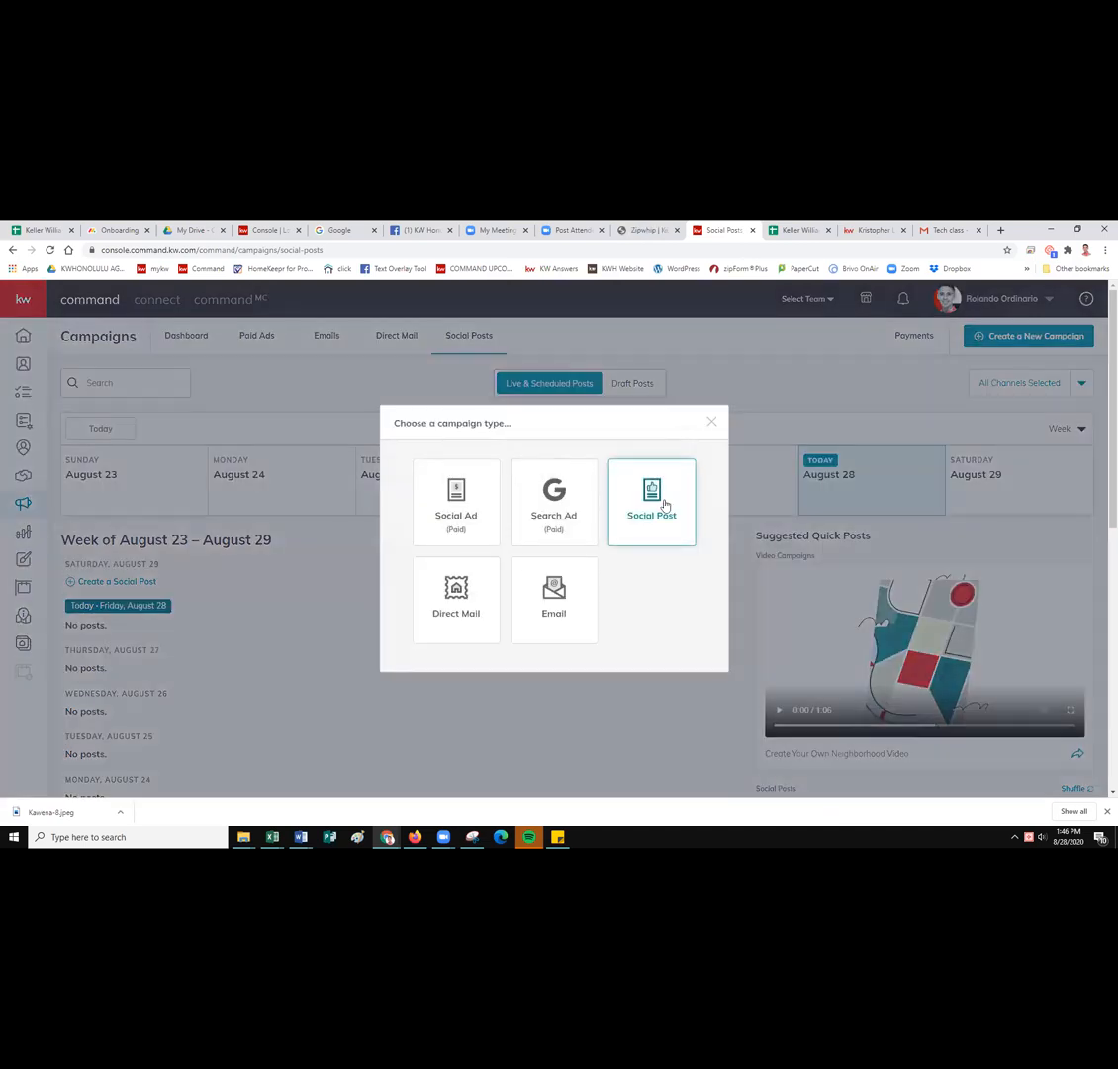
click(655, 505)
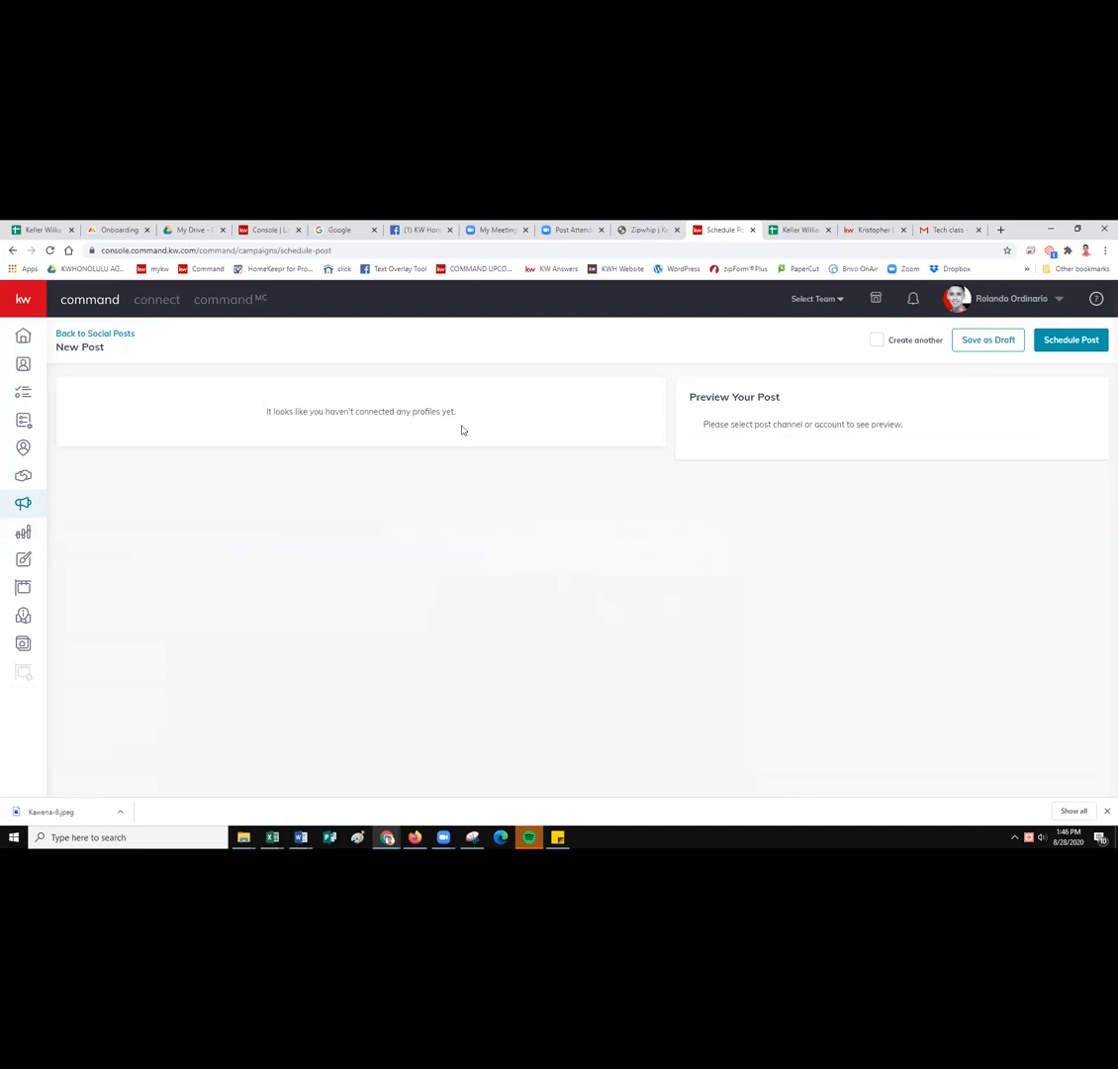
drag(891, 431, 681, 438)
click(781, 423)
Leave the unfinished post for the empty August 23–29 Social Posts calendar.
click(128, 335)
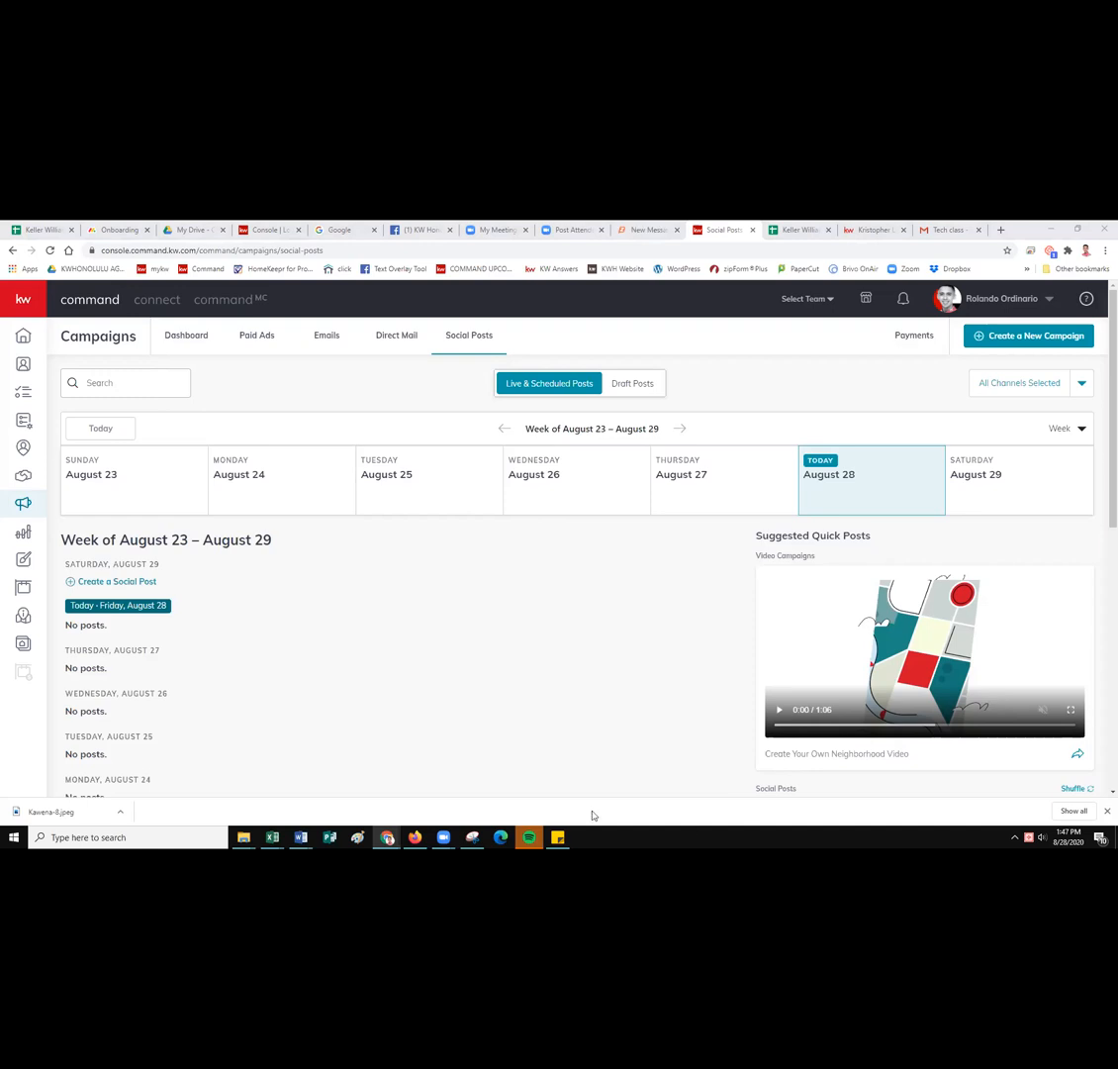
mouse_move(443, 837)
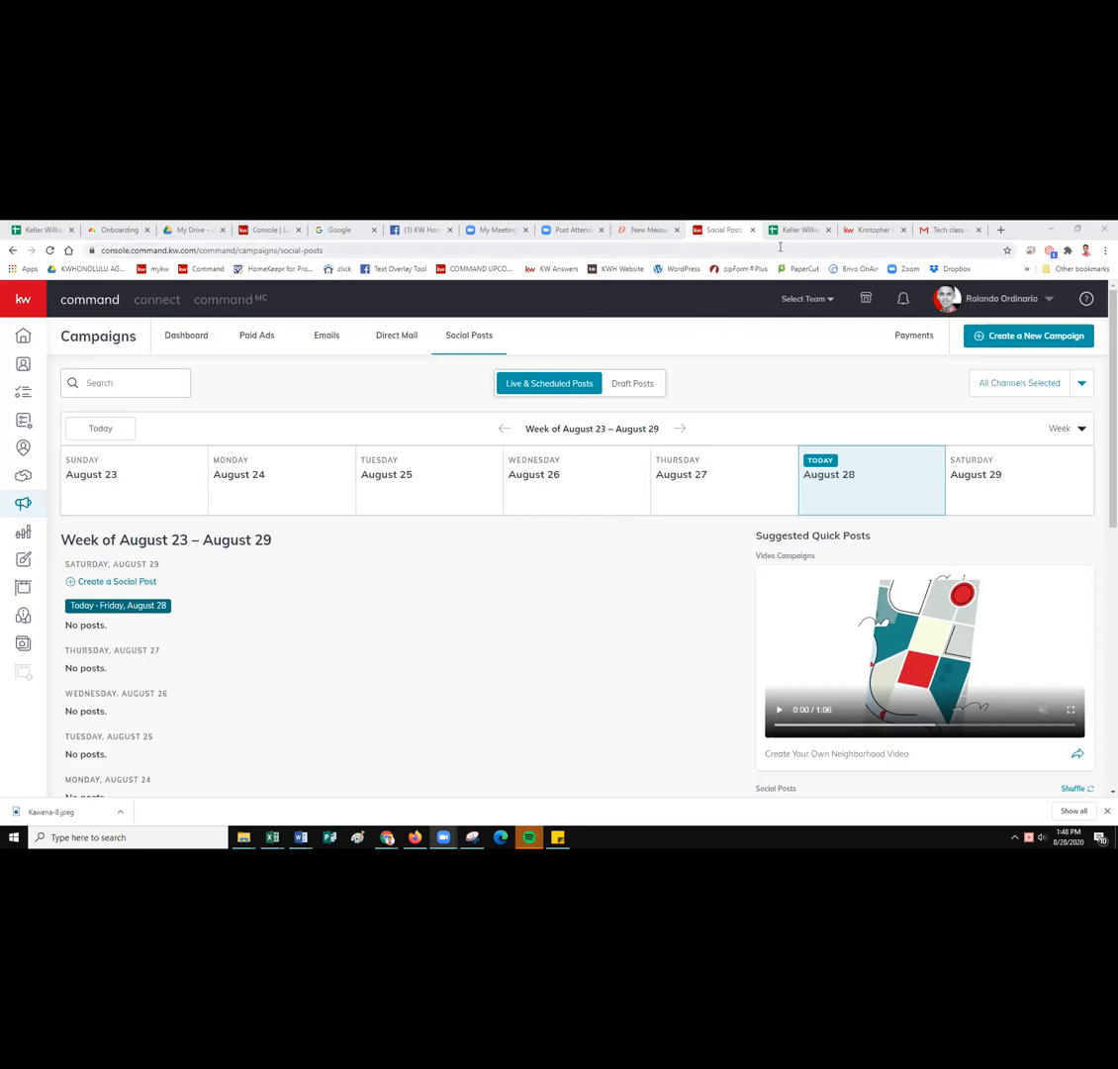
Go to bit.ly in the browser's address bar.
click(658, 251)
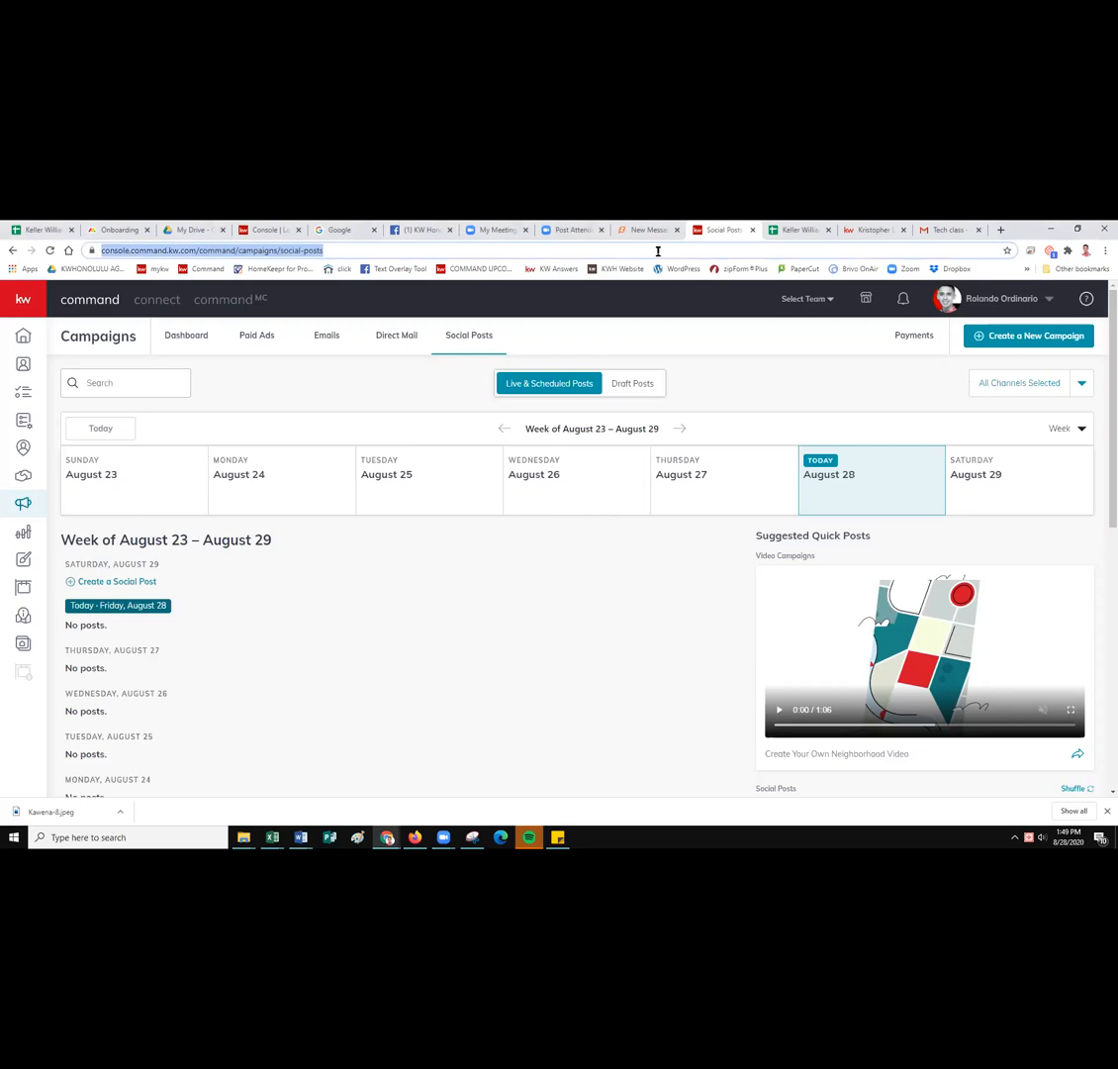
text(bit.ly)
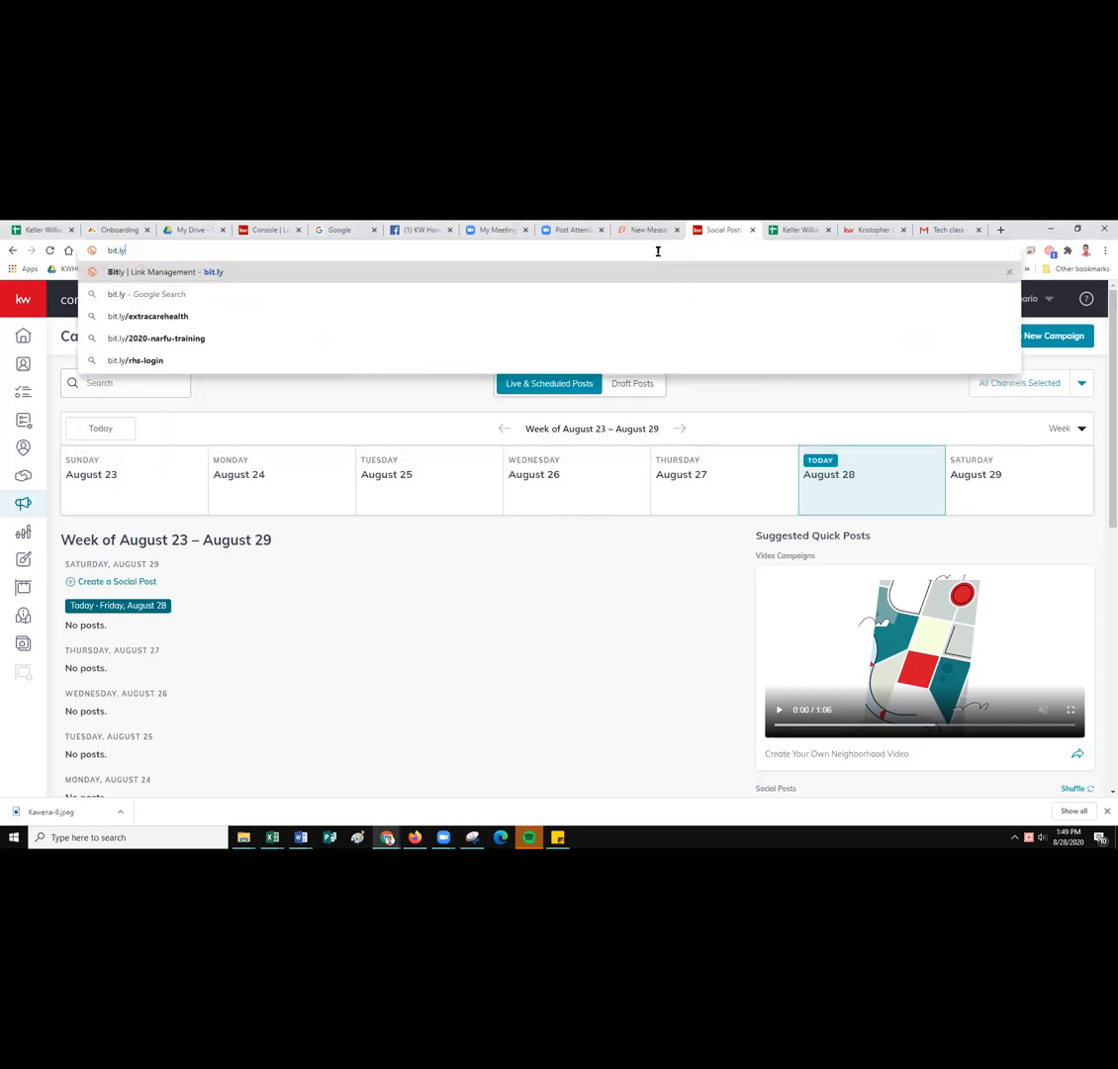
key(Return)
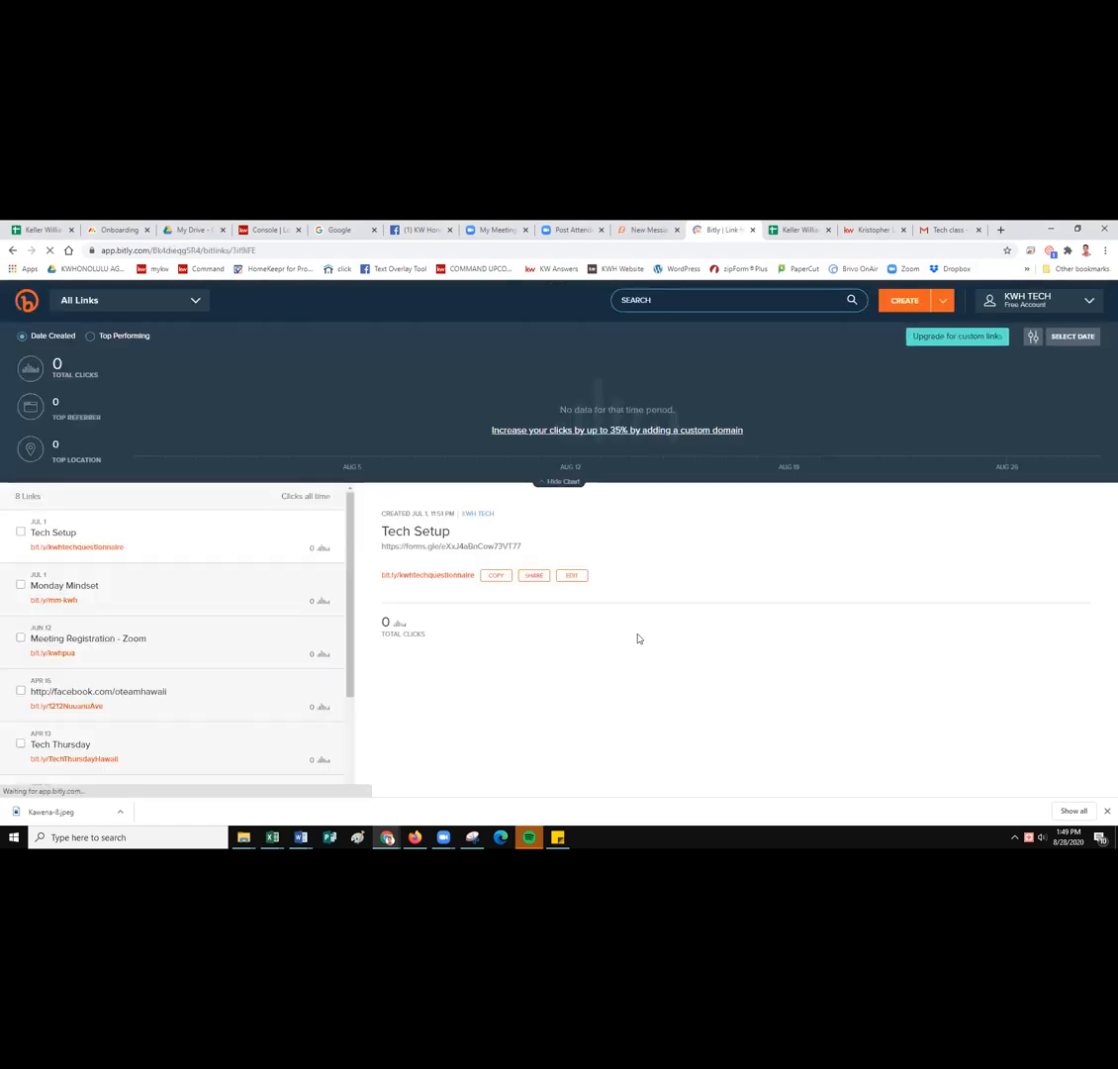
Sign out of the Bitly account and browse the plans and pricing page.
click(1070, 310)
click(999, 468)
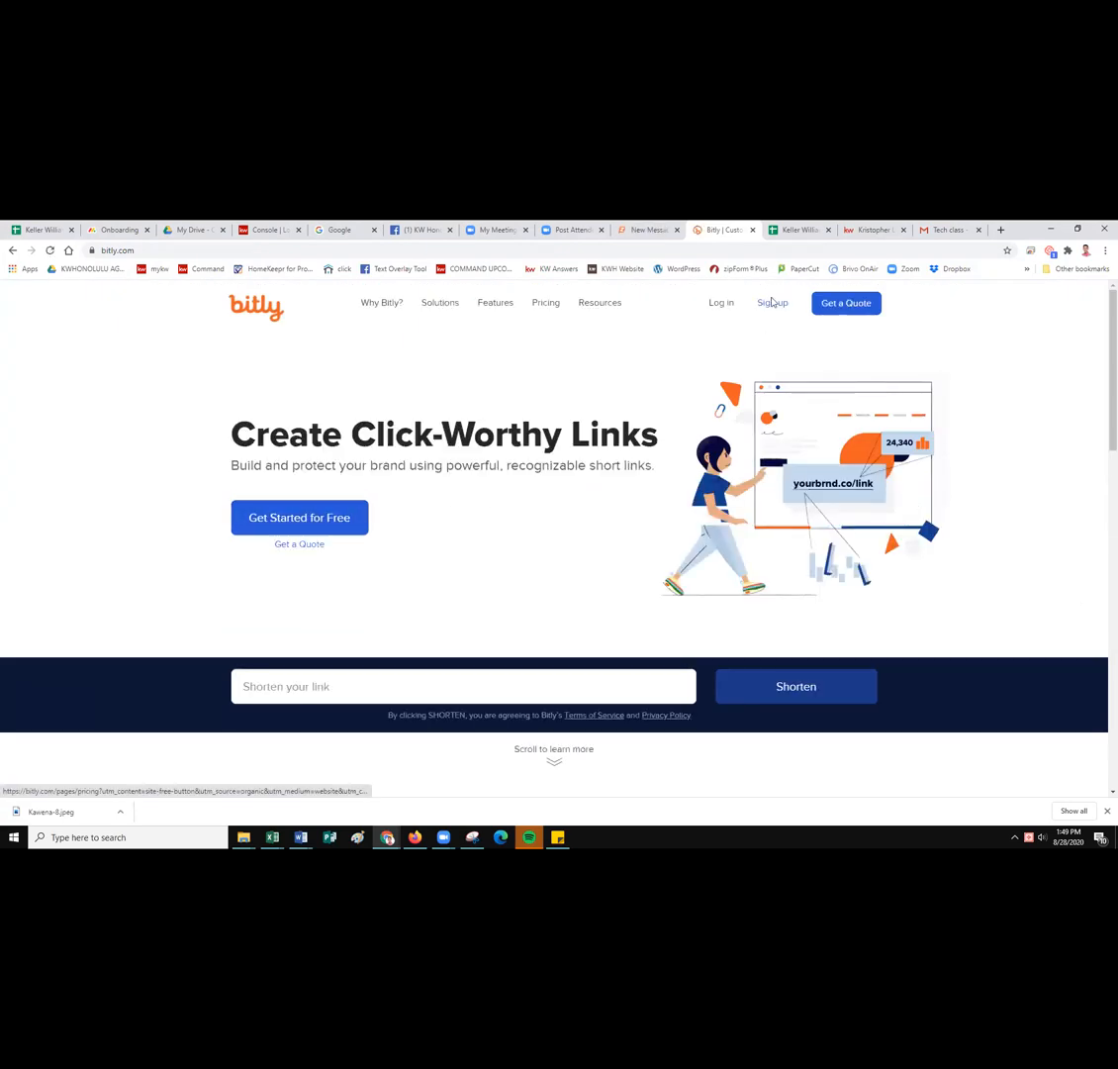
click(298, 521)
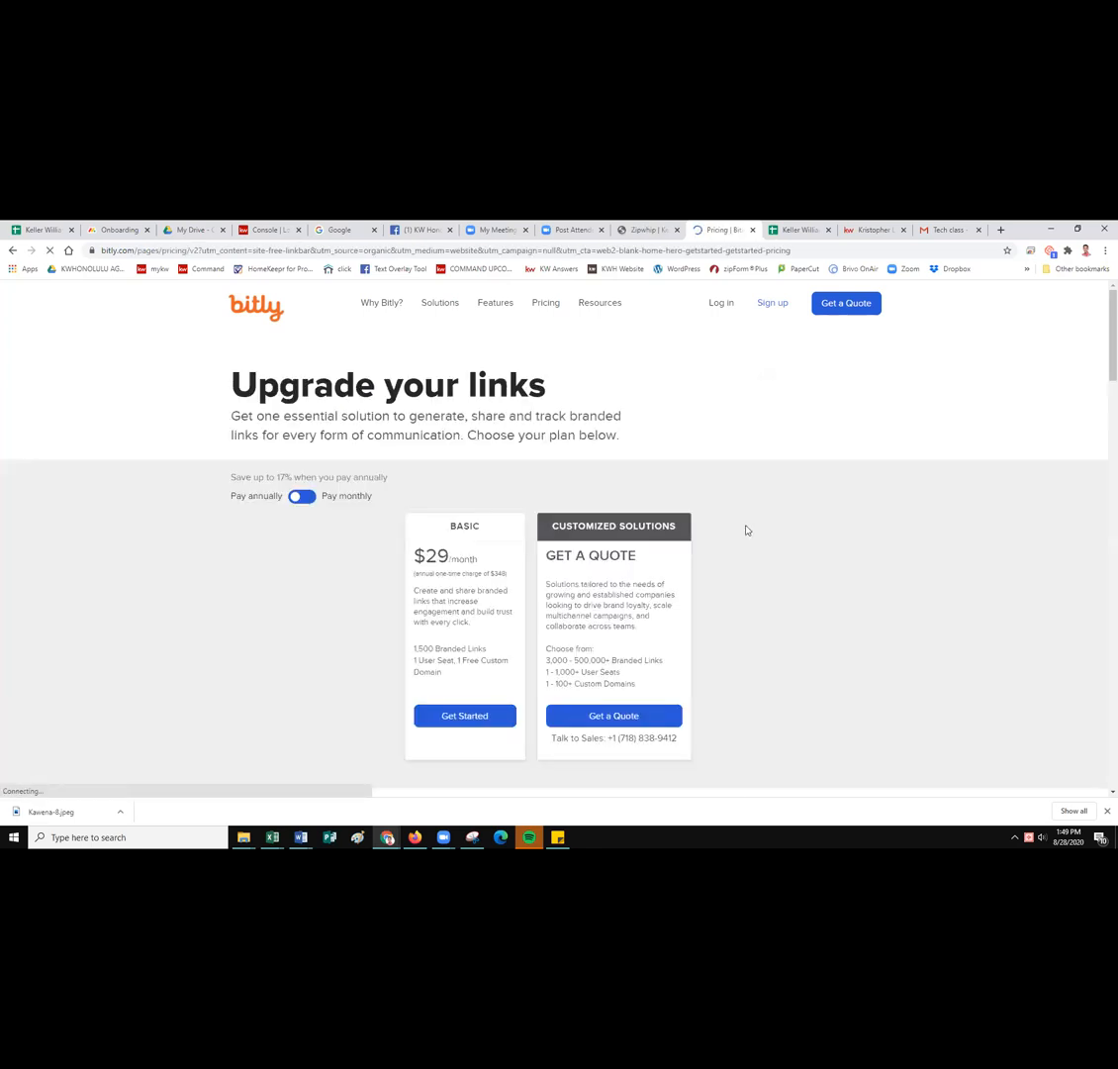
scroll(821, 465, down, 2)
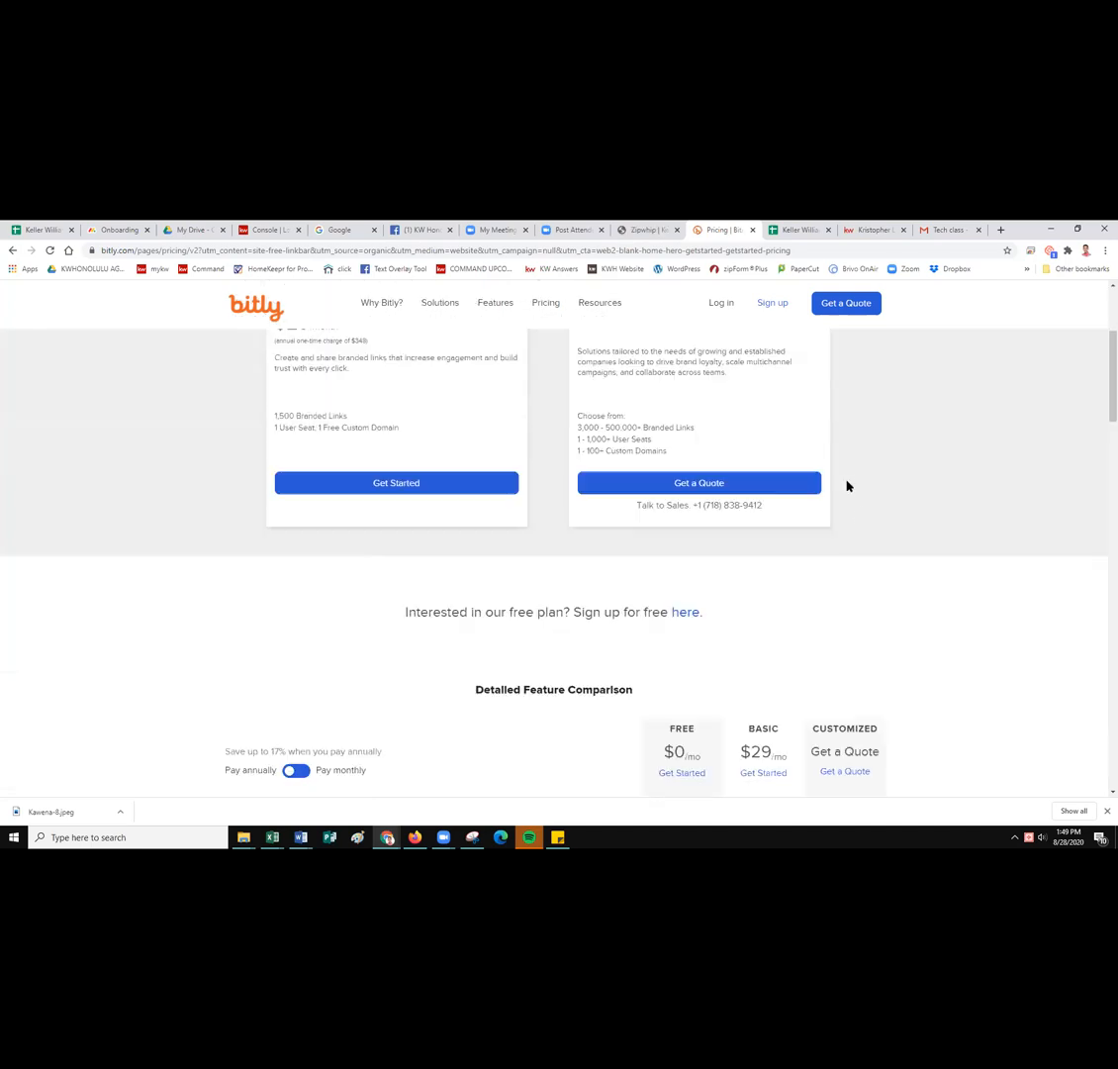
scroll(733, 569, down, 1)
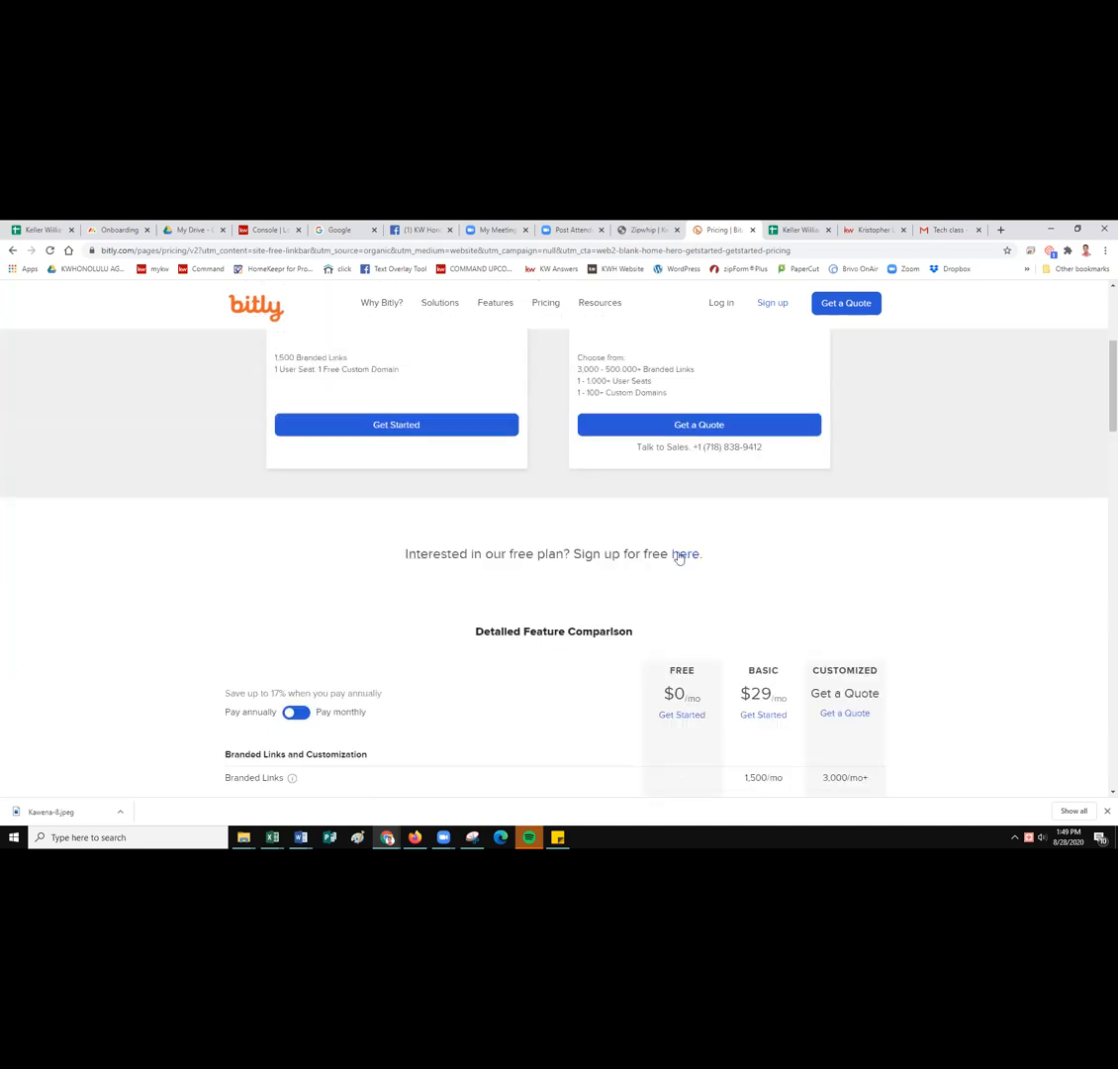
scroll(871, 572, up, 3)
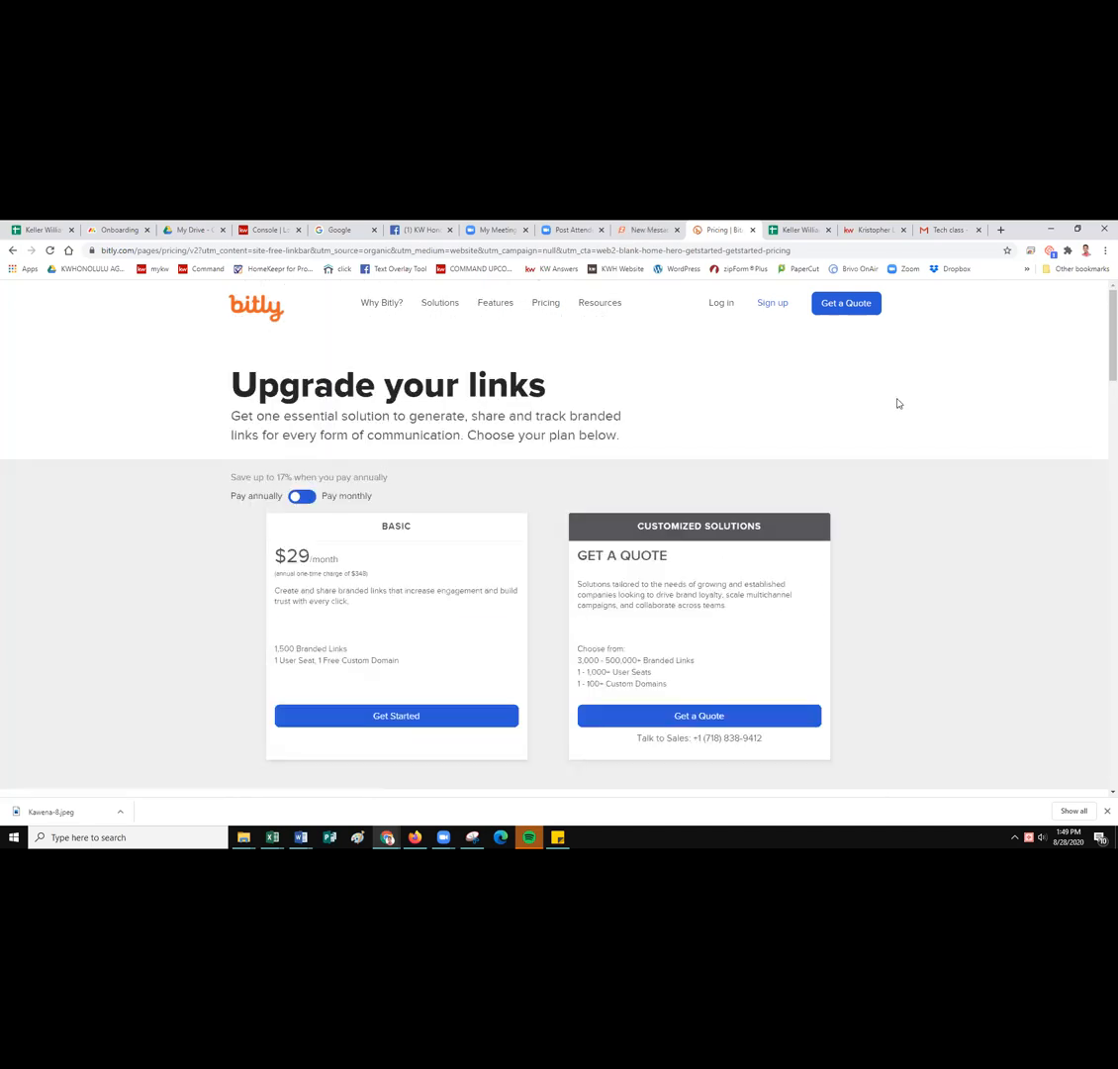
Try logging in to Bitly with the account's Gmail address and password.
click(714, 306)
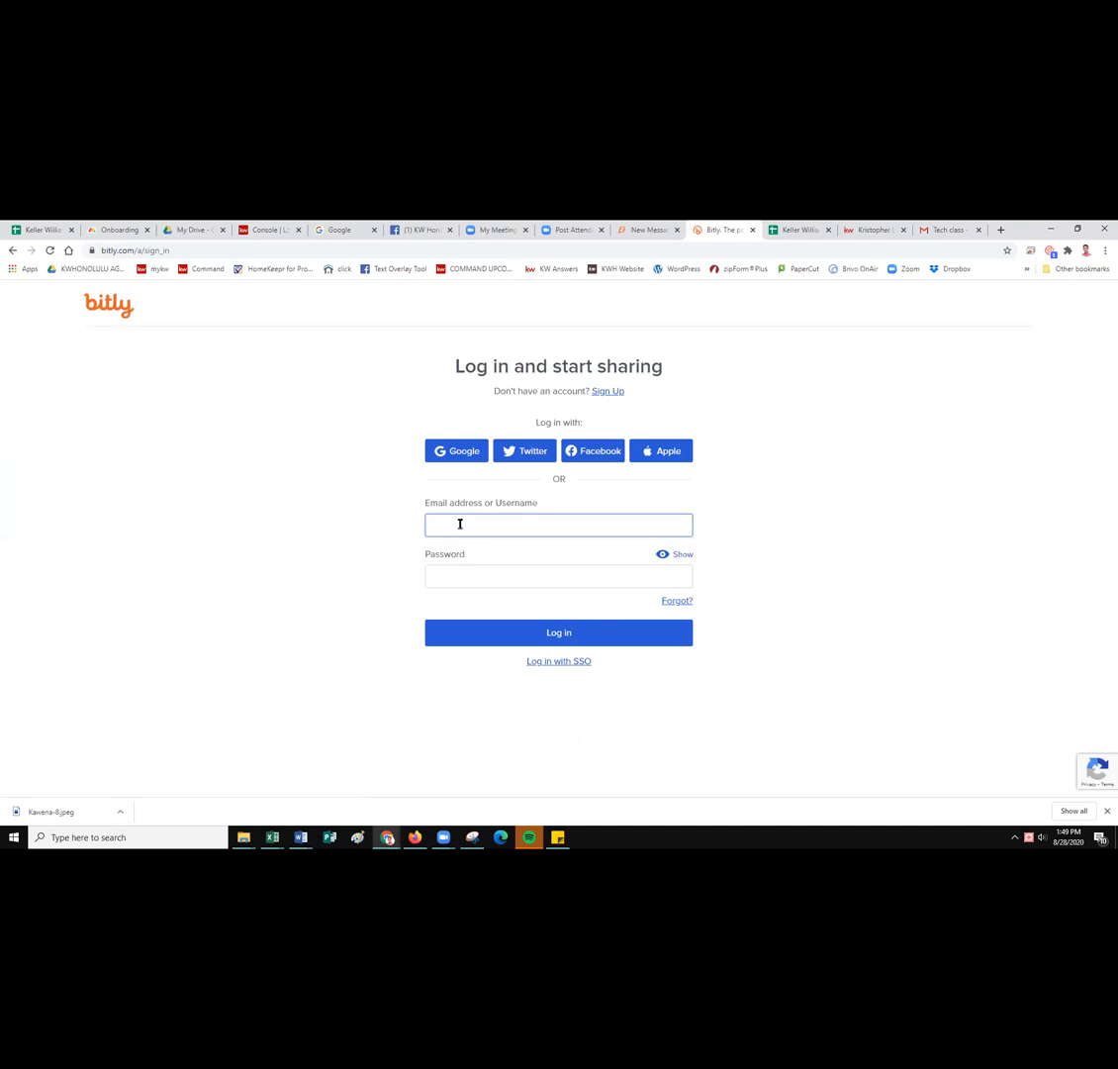
key(Tab)
text(***)
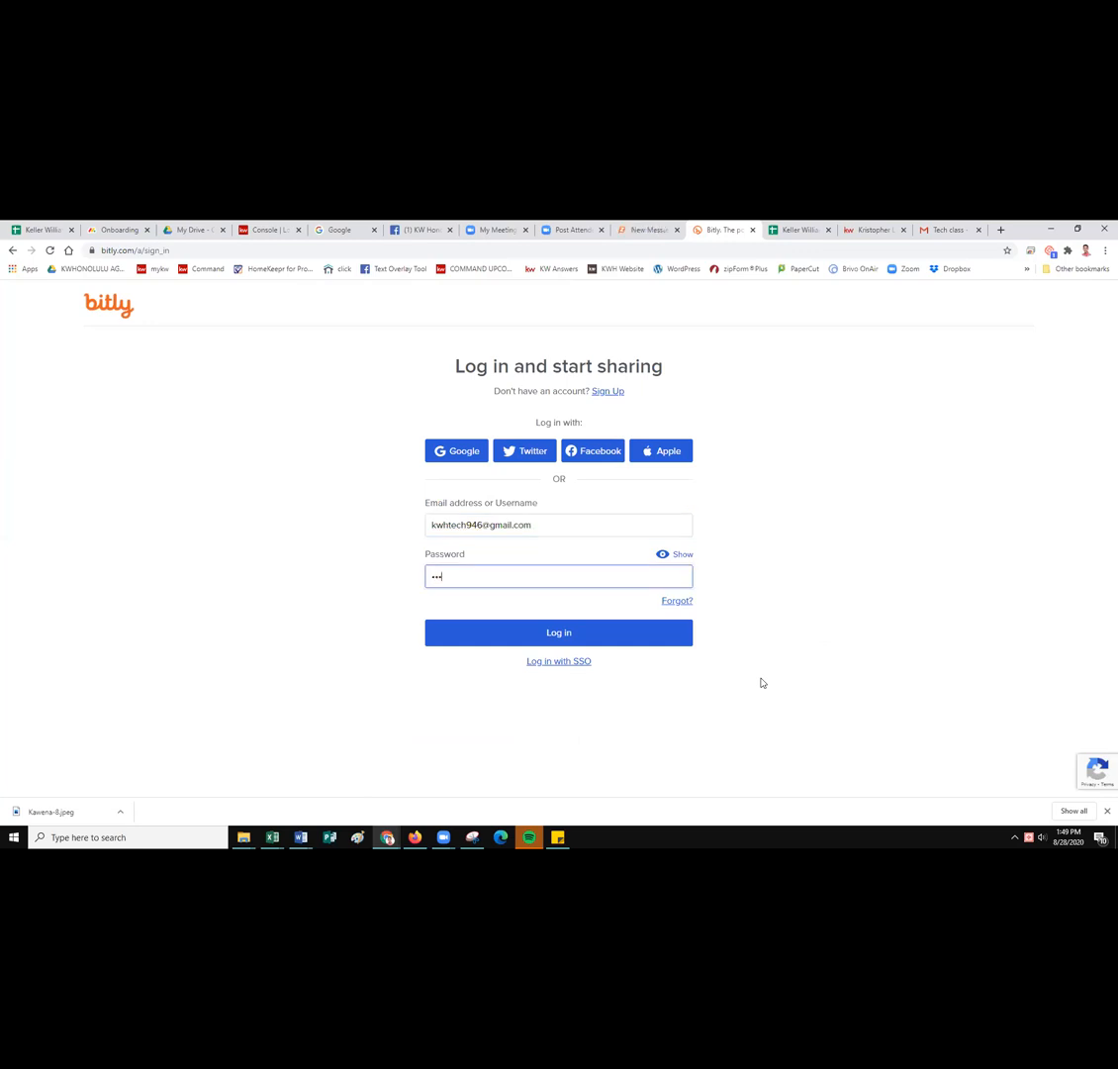
text(****)
key(Return)
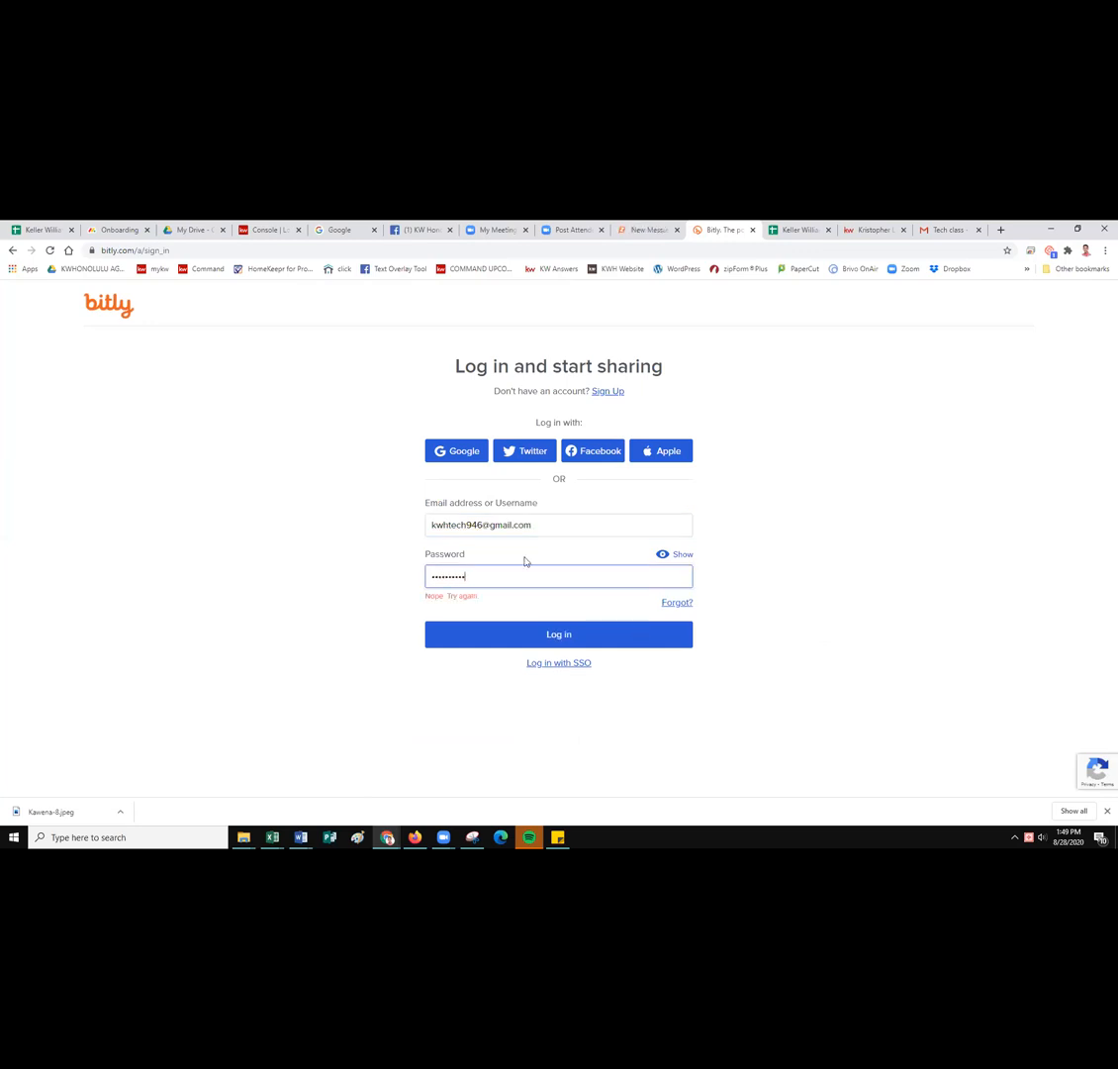
After the password is rejected, sign in with the team's Google account instead.
double_click(546, 579)
click(445, 458)
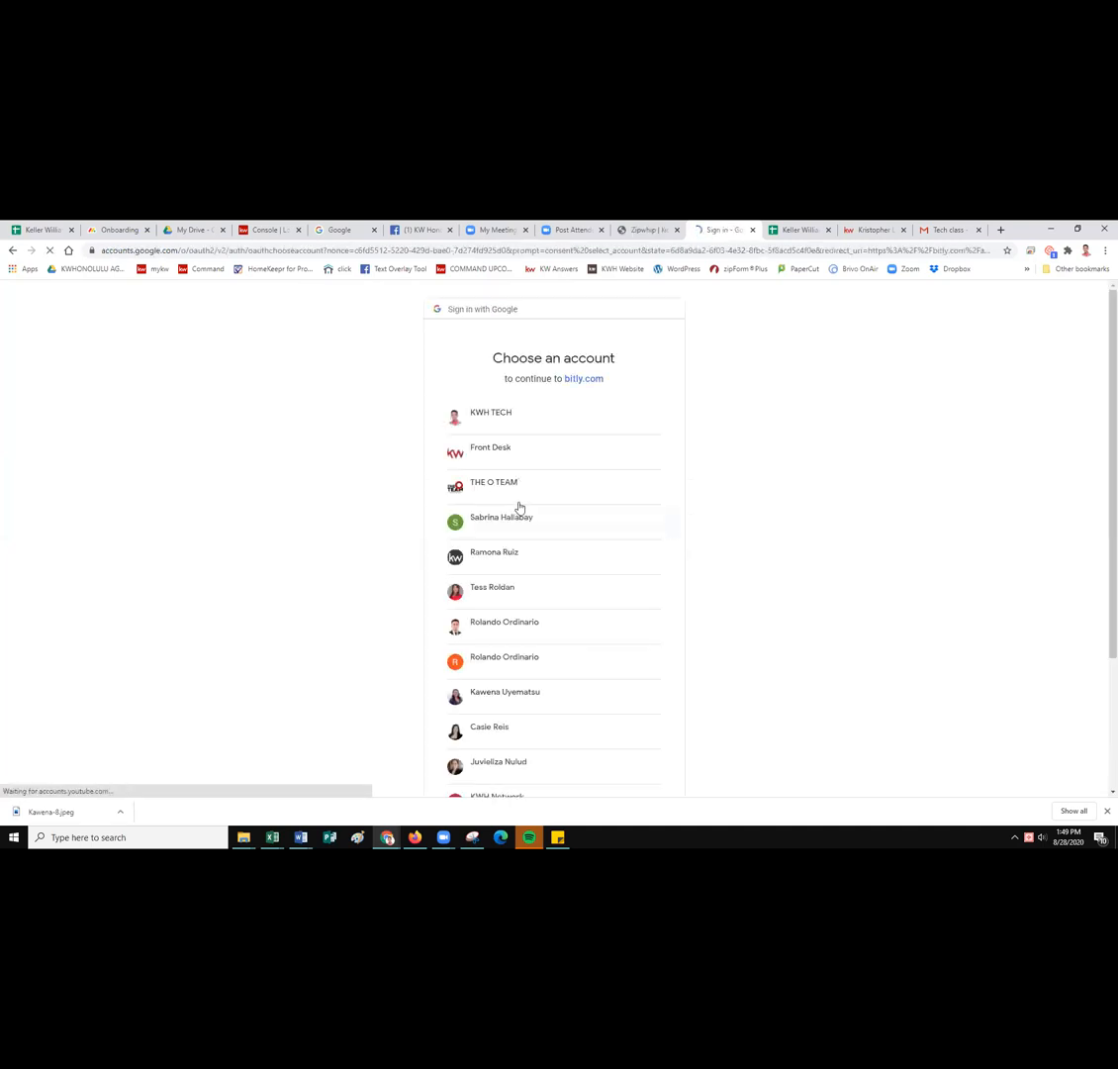
click(524, 421)
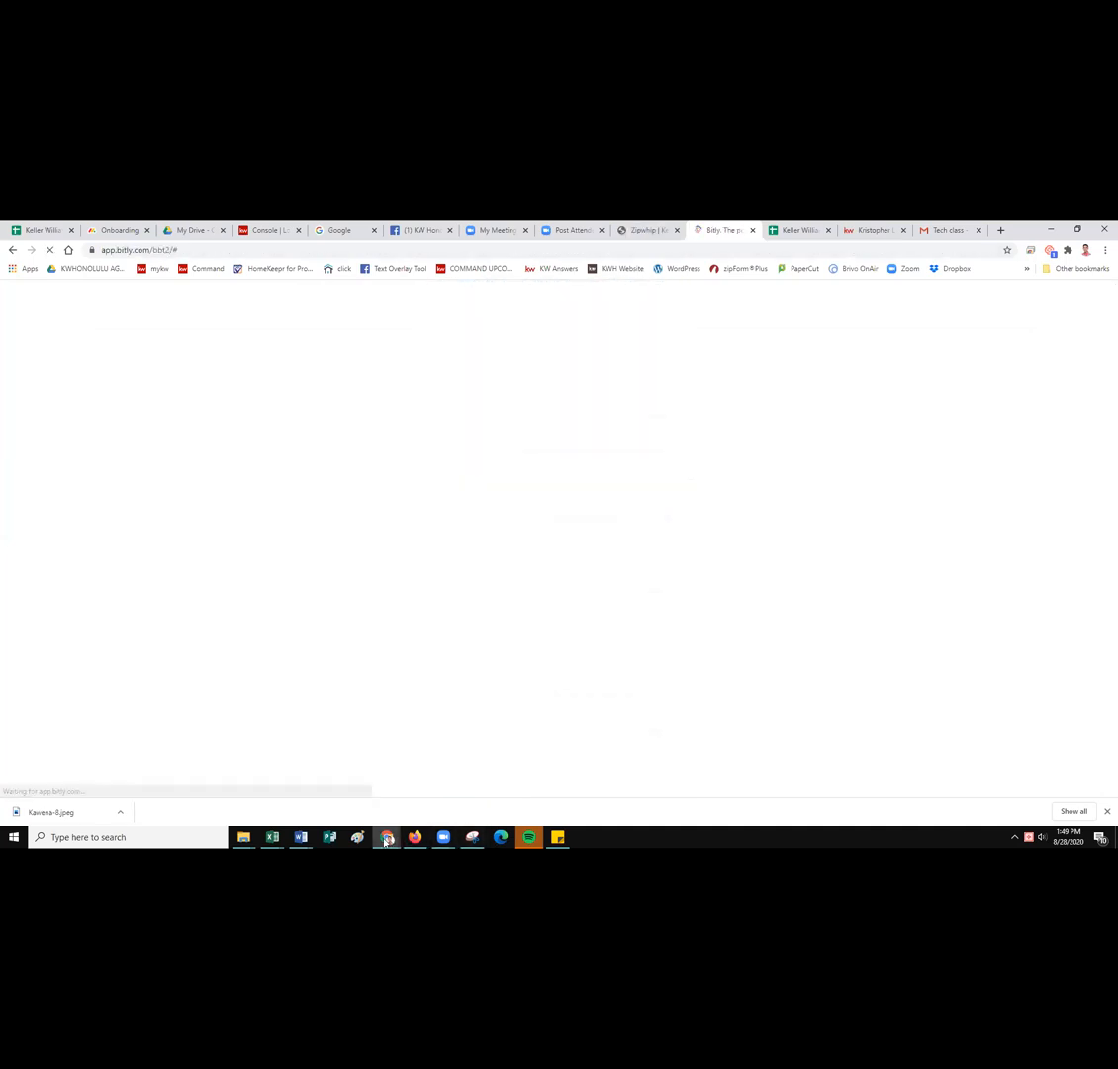
mouse_move(473, 839)
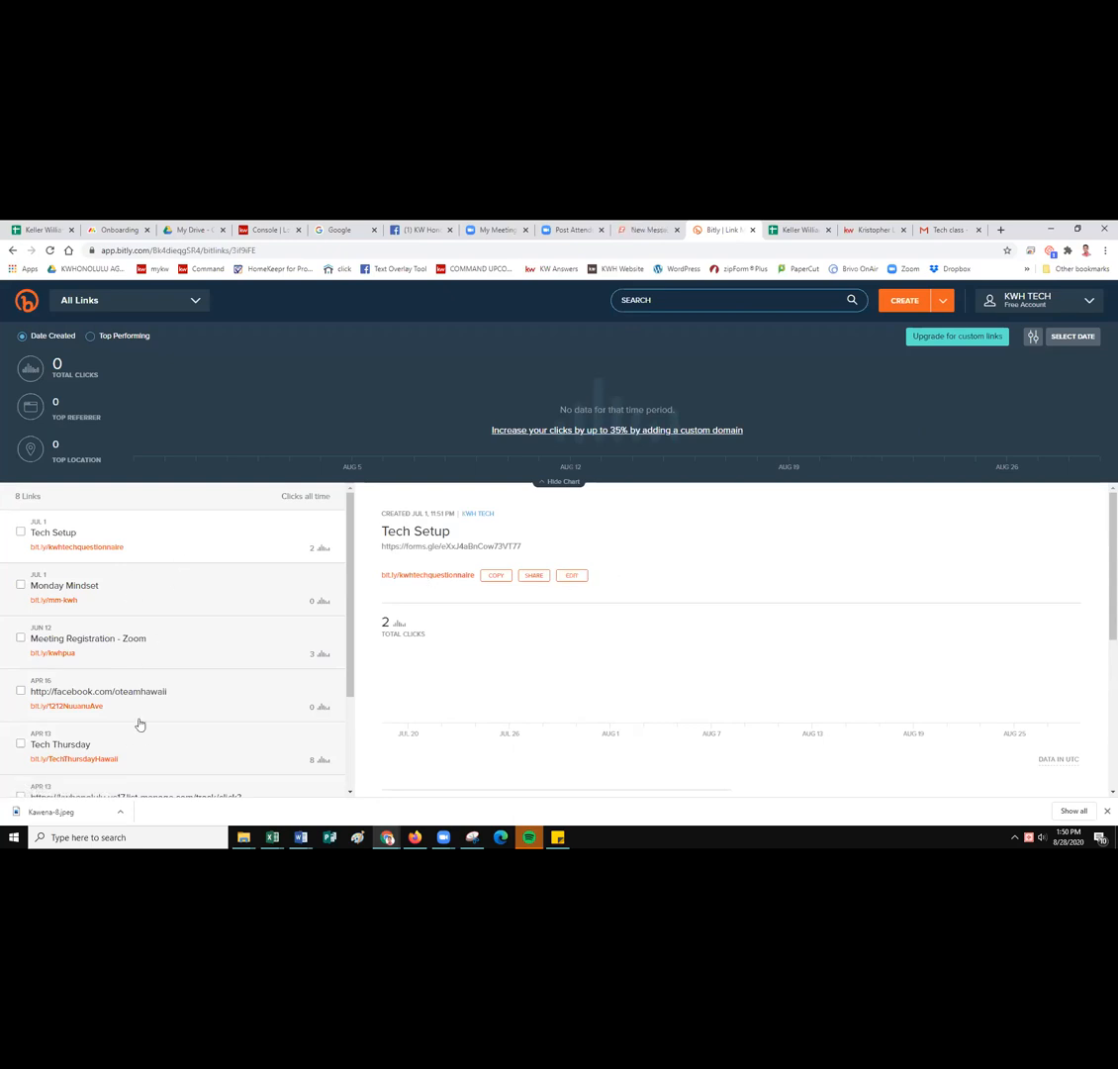
Start a new Bitly link and paste in the agent's KW About Me page URL copied from its tab.
scroll(165, 669, down, 2)
scroll(166, 669, up, 2)
click(911, 303)
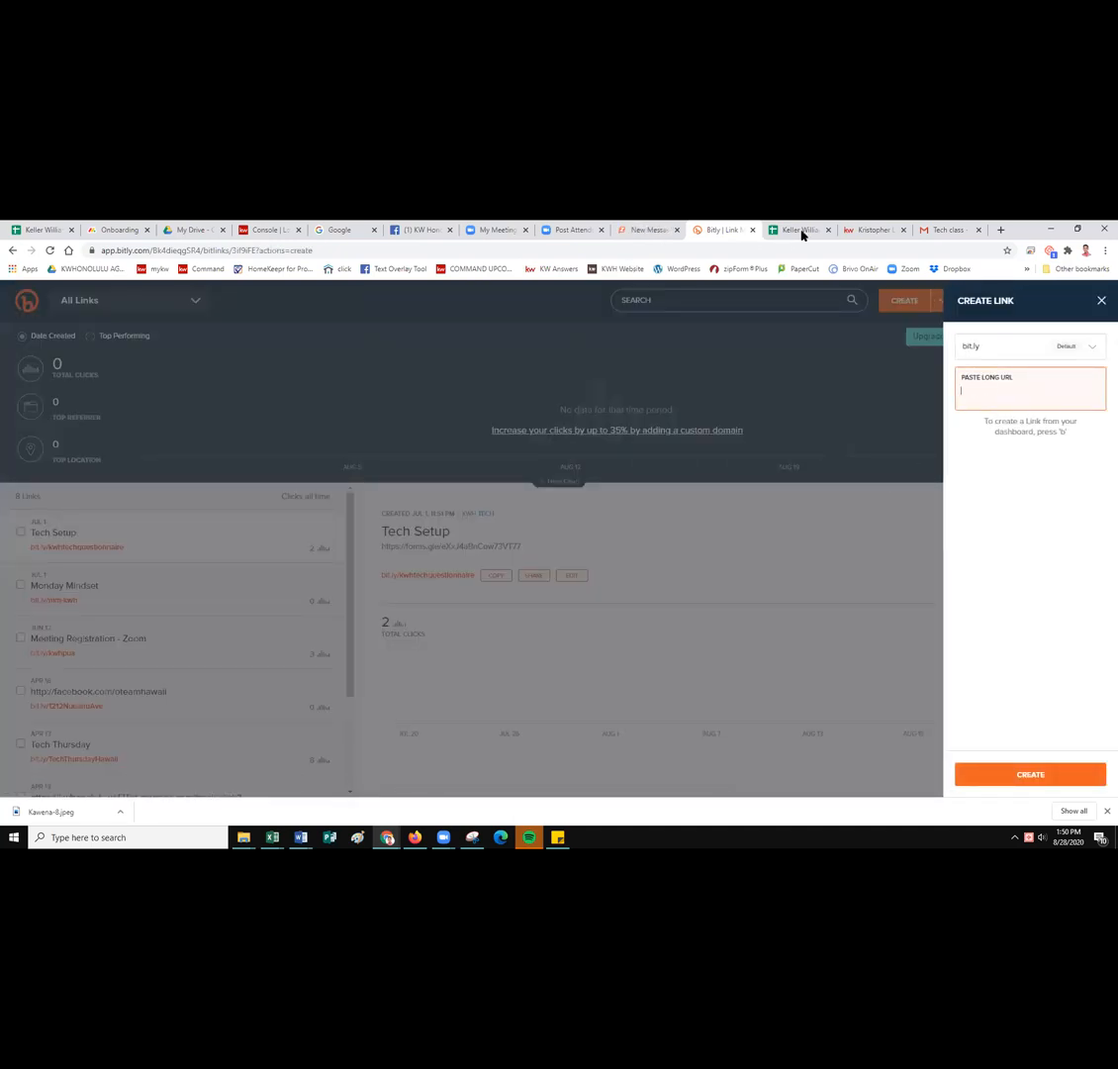
click(873, 233)
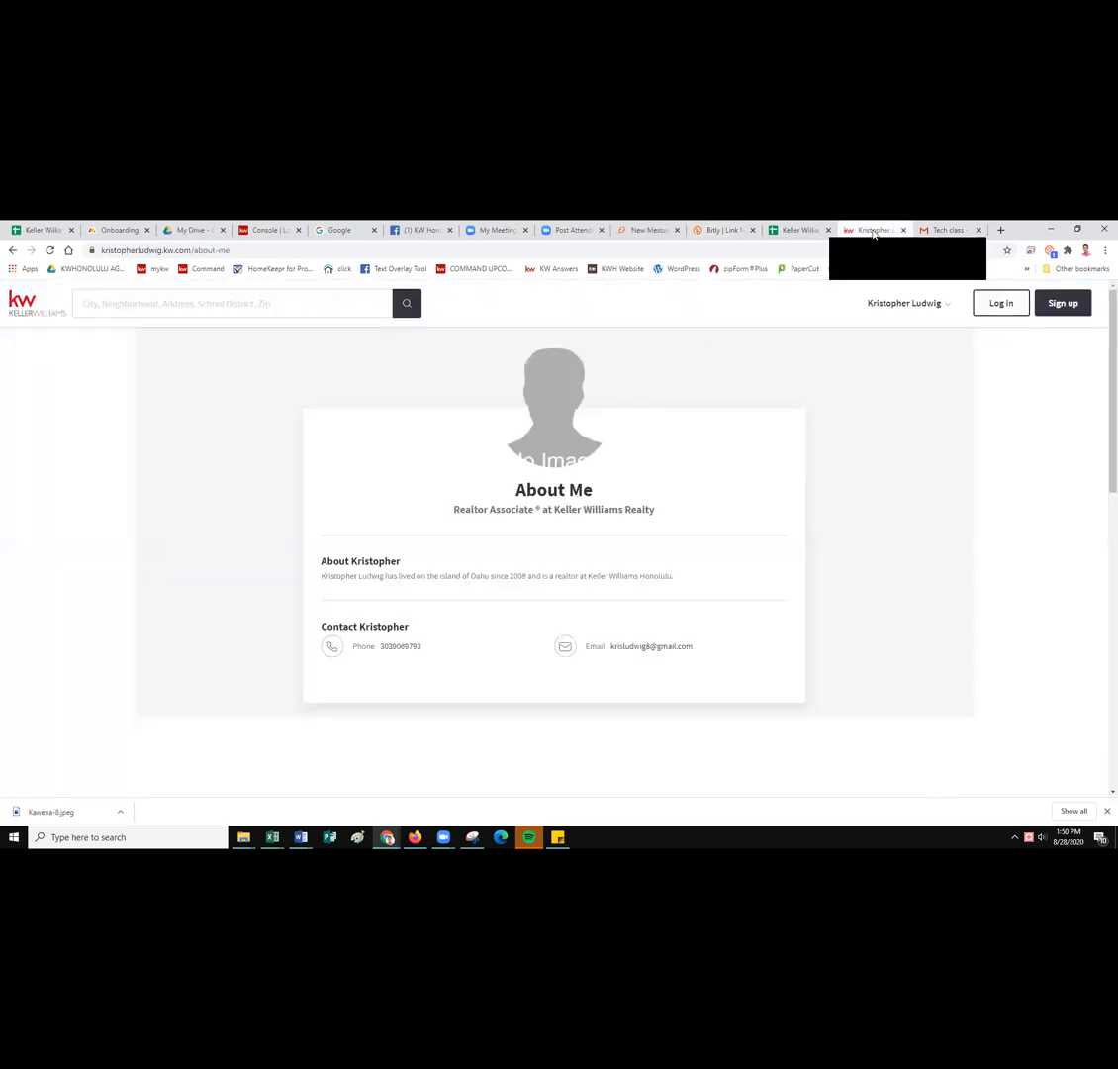
click(247, 250)
right_click(210, 260)
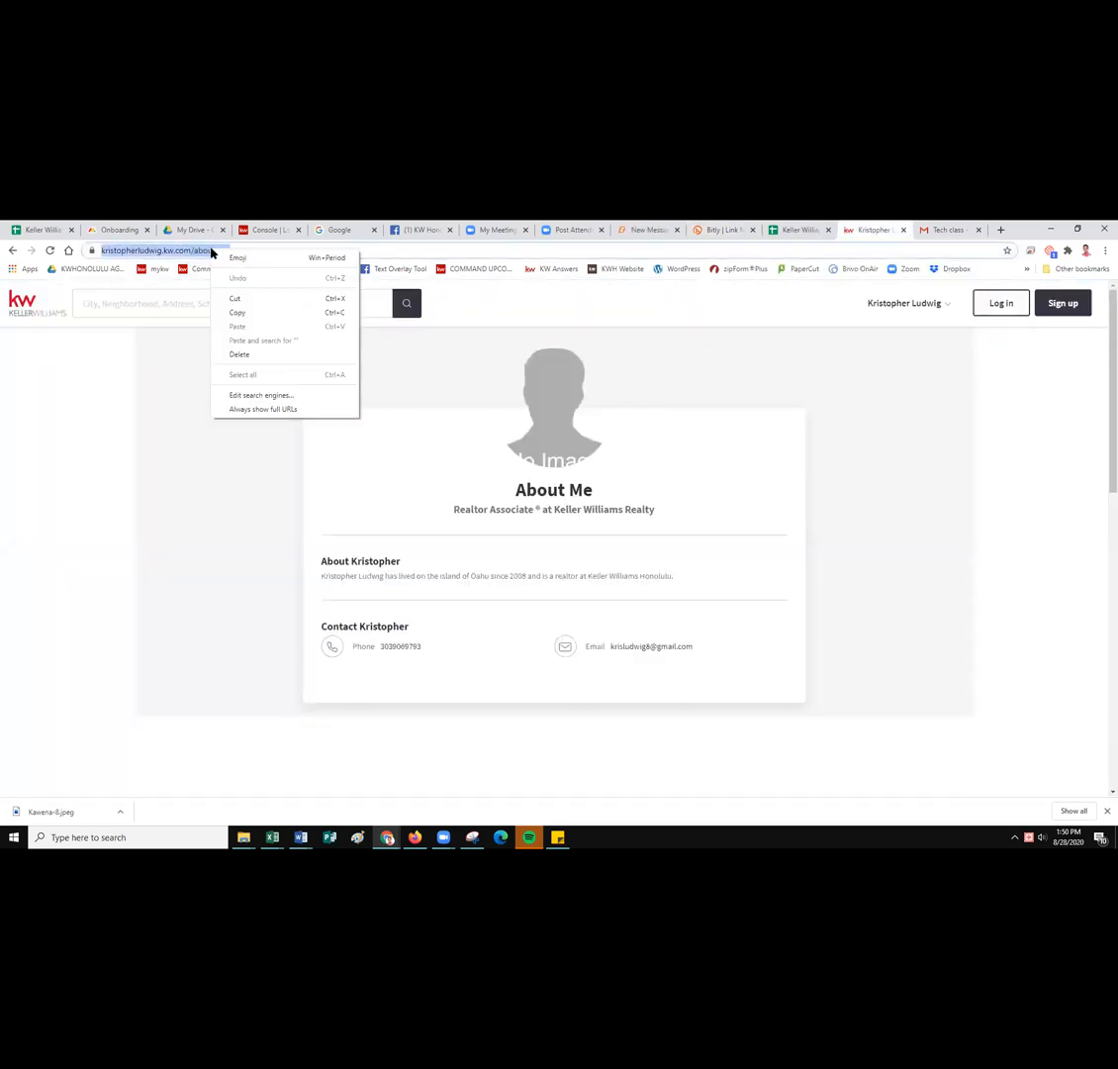
click(235, 311)
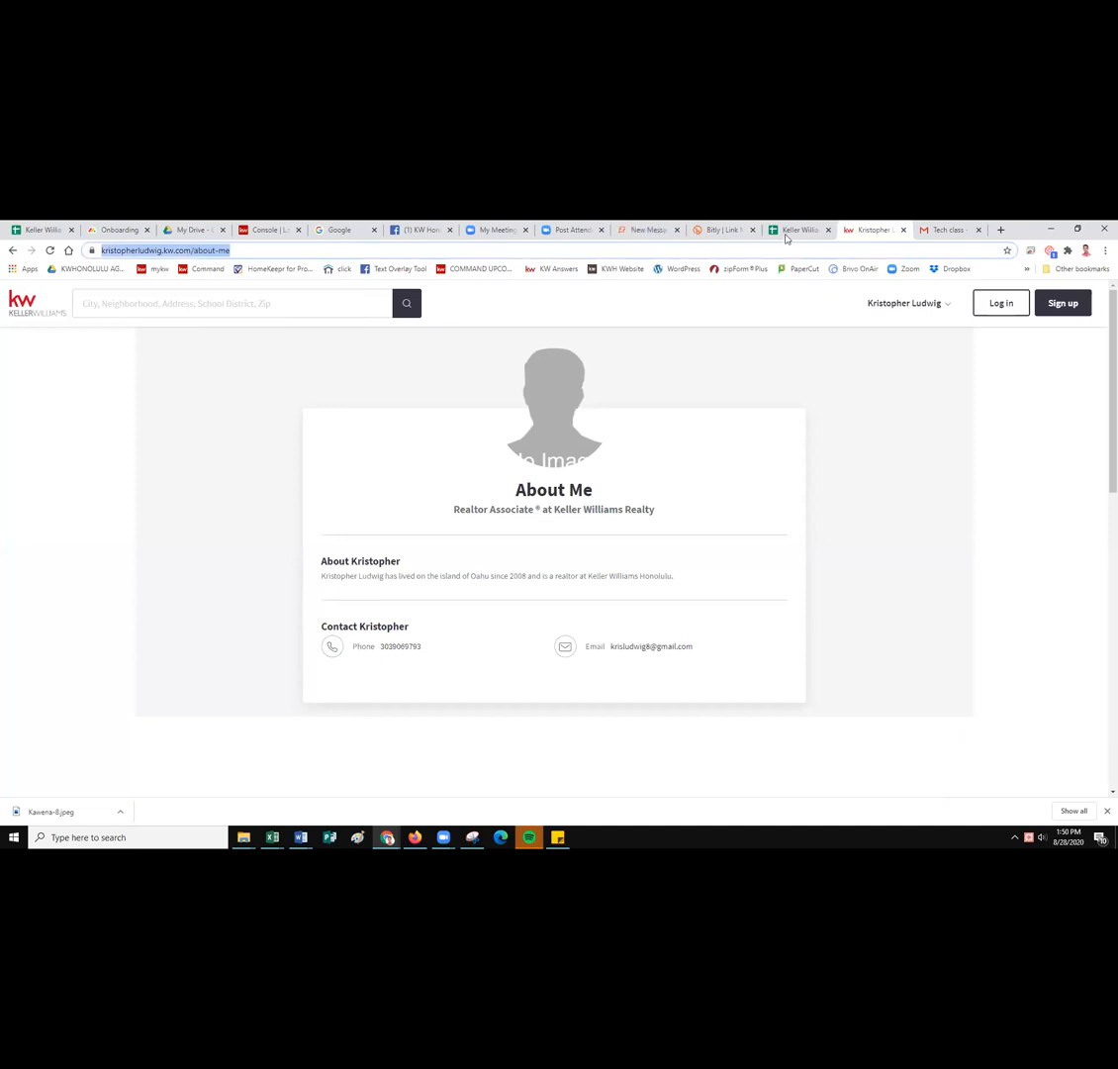
click(720, 231)
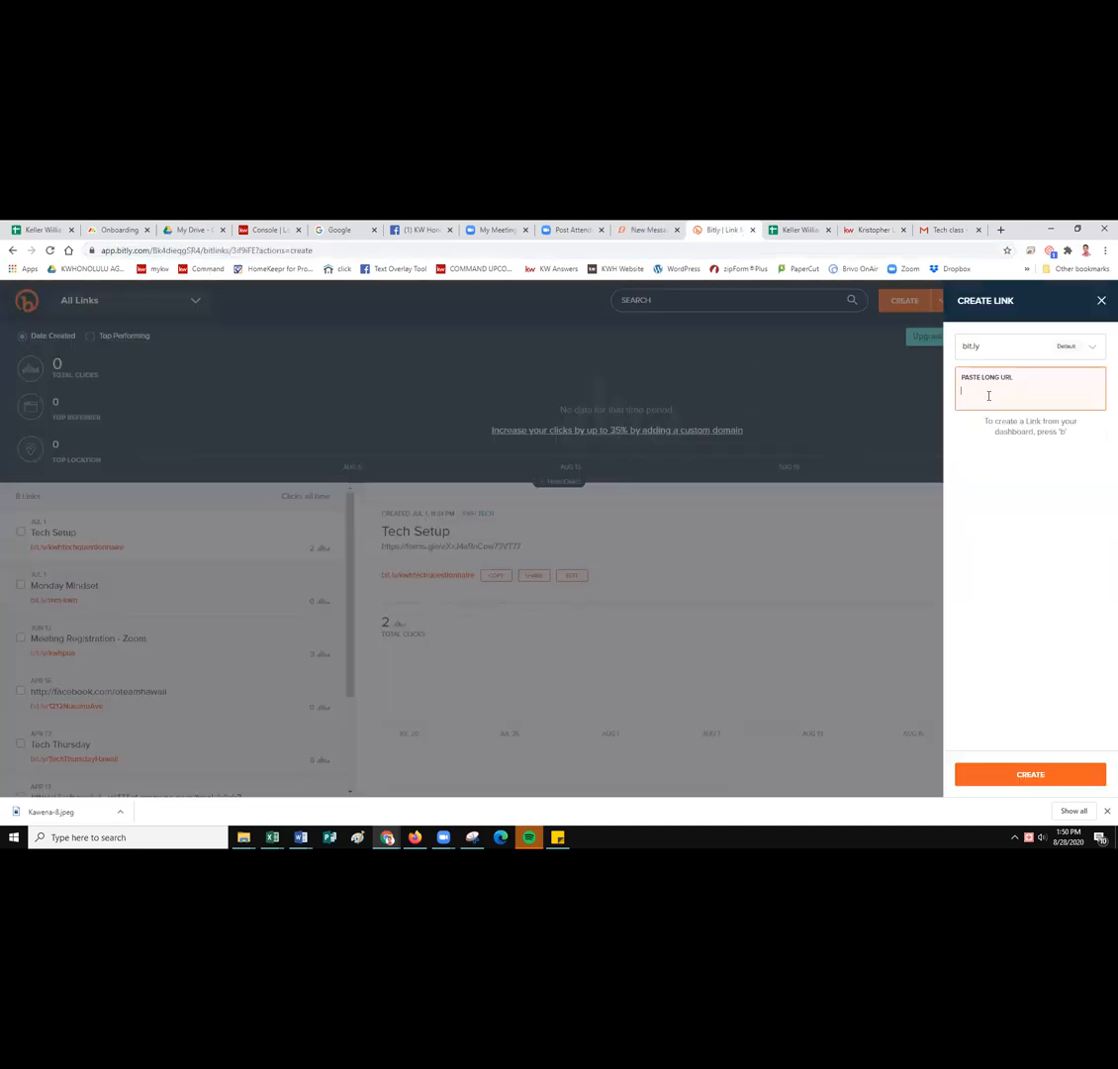
key(ctrl+v)
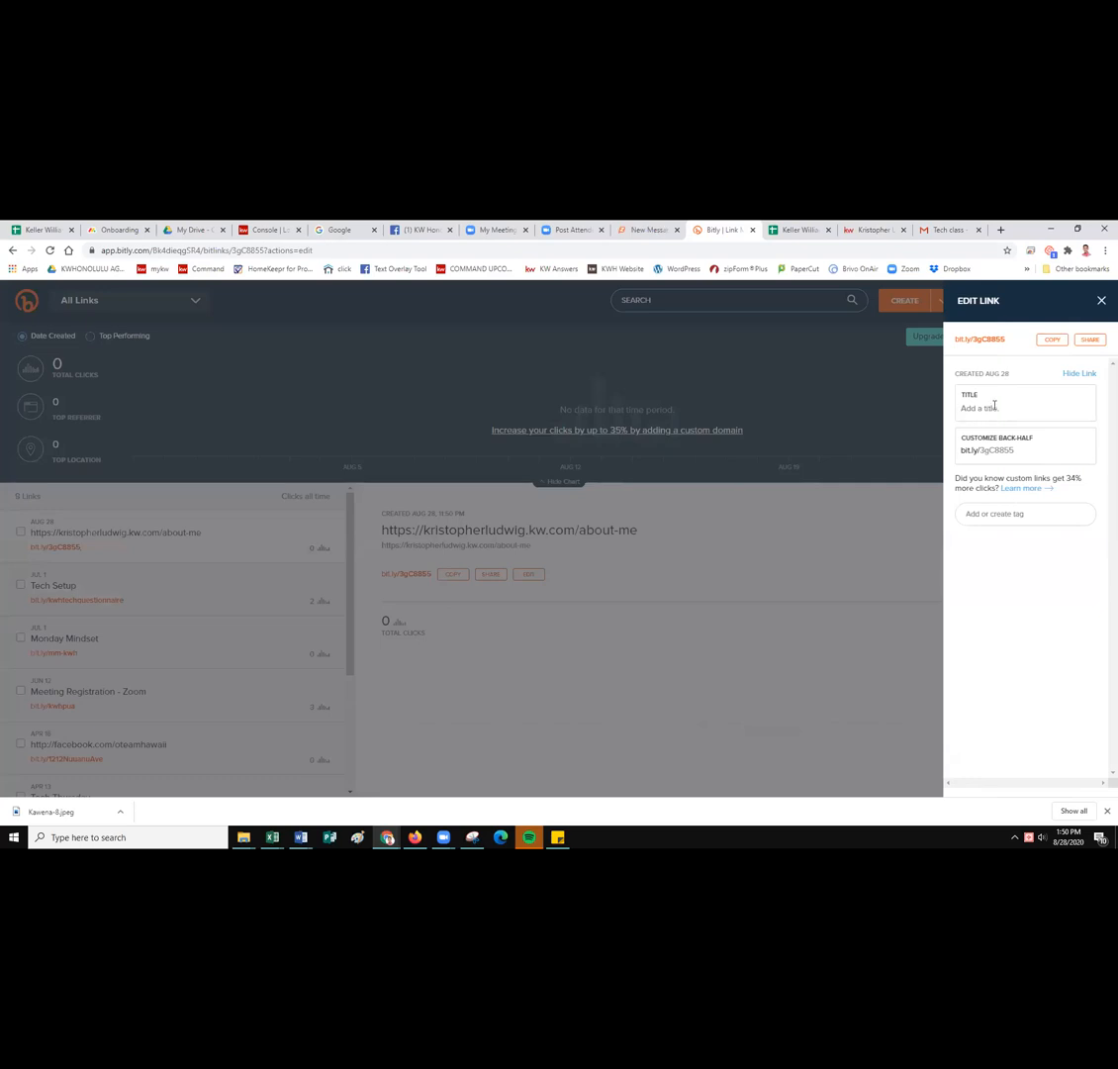
Give the new link a title naming the agent's site.
click(974, 408)
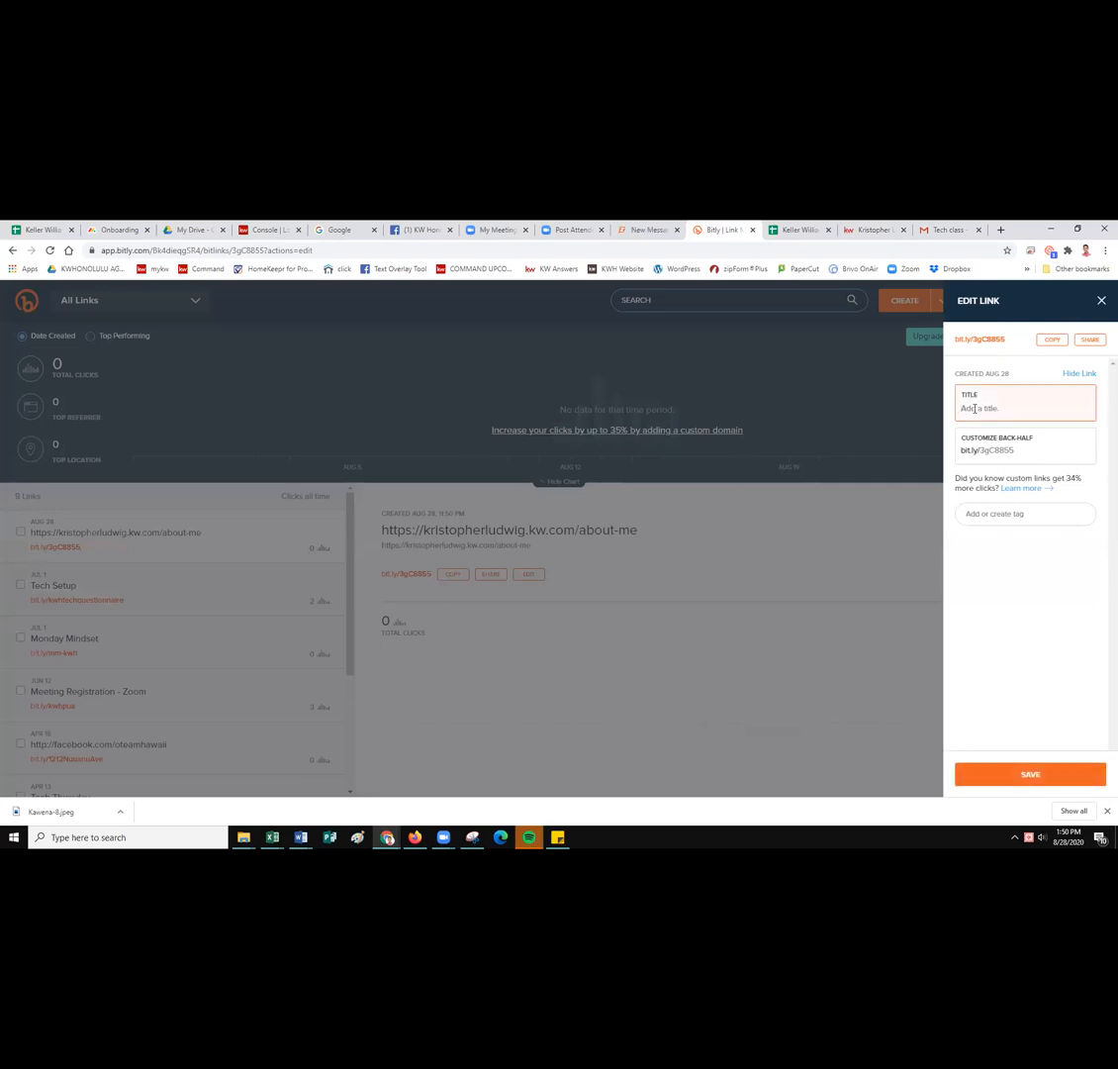
text(Khri)
key(BackSpace)
key(BackSpace)
key(BackSpace)
key(BackSpace)
text(Kris)
Change the back-half to 123878mainstreet after the first choice proves taken.
double_click(1007, 451)
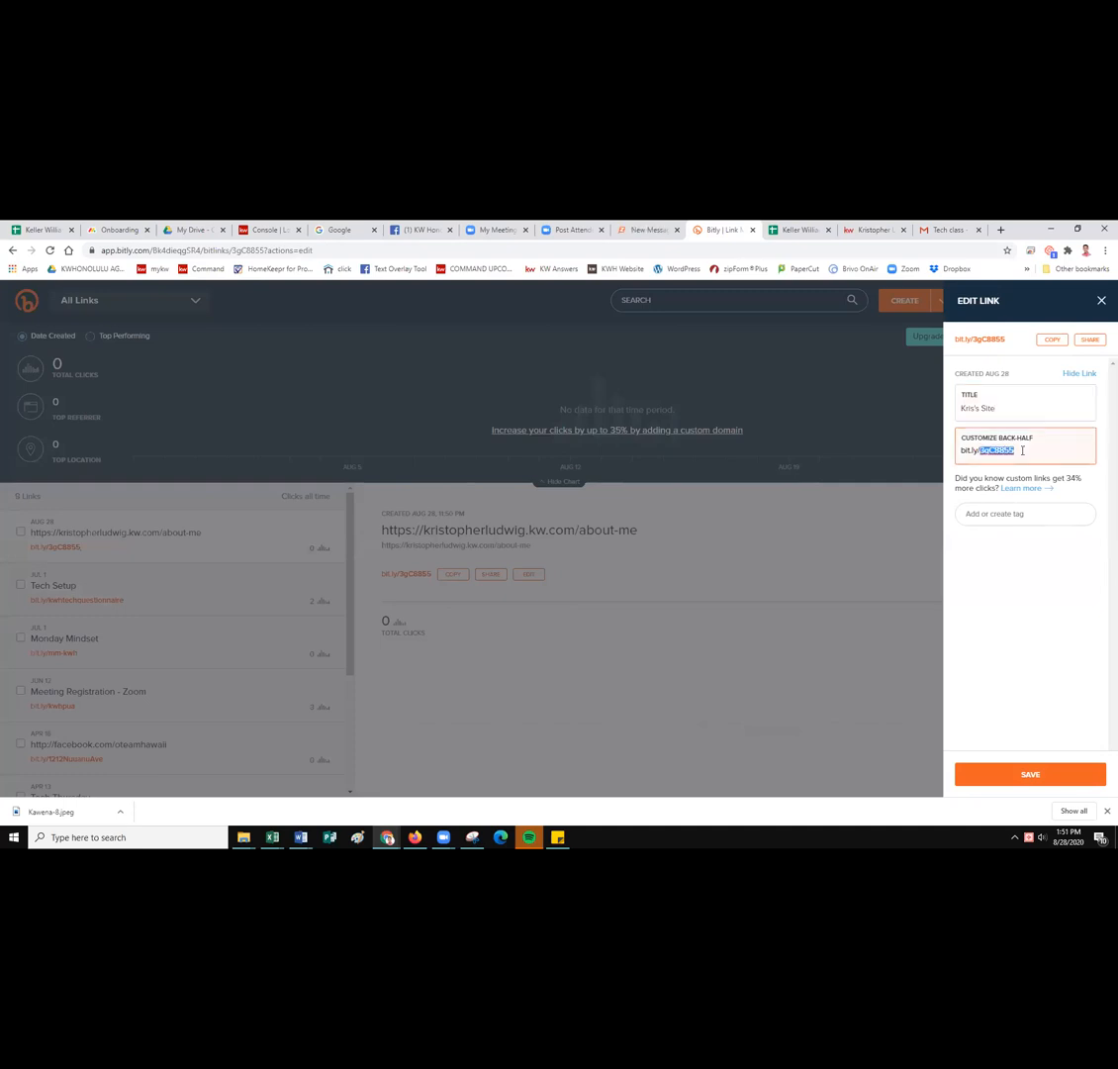
text(krissite)
click(1017, 776)
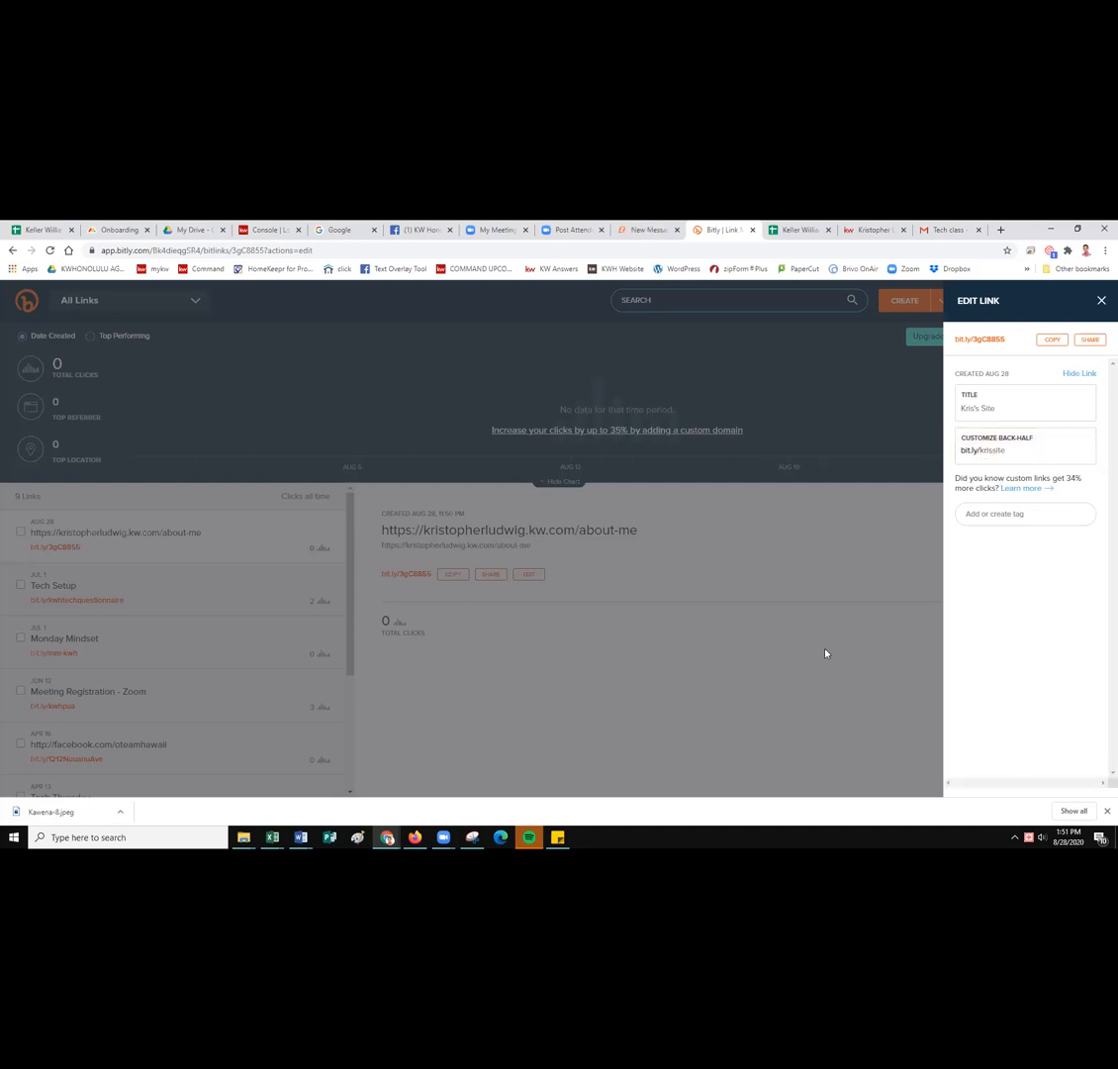
double_click(994, 450)
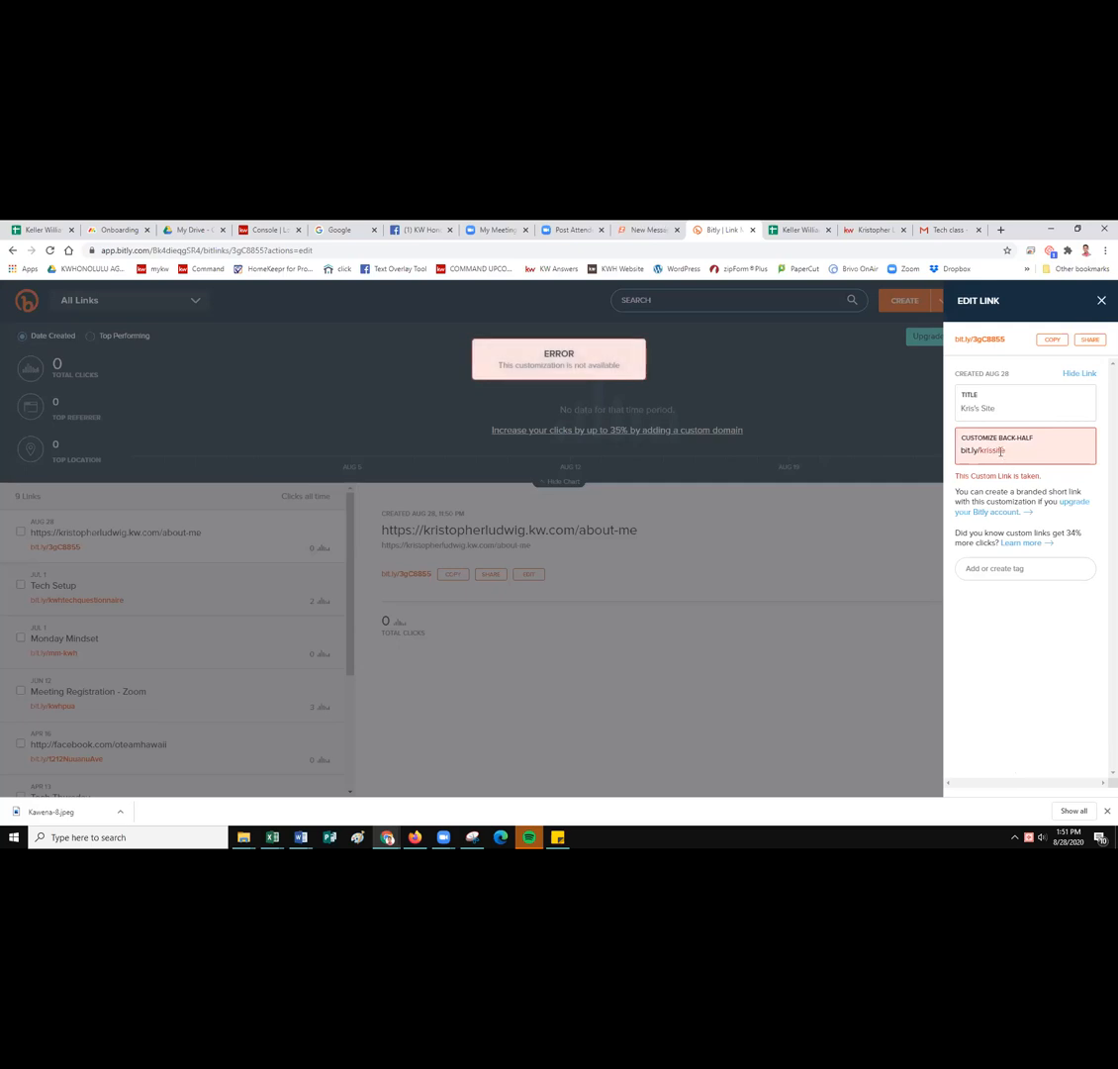
text(123)
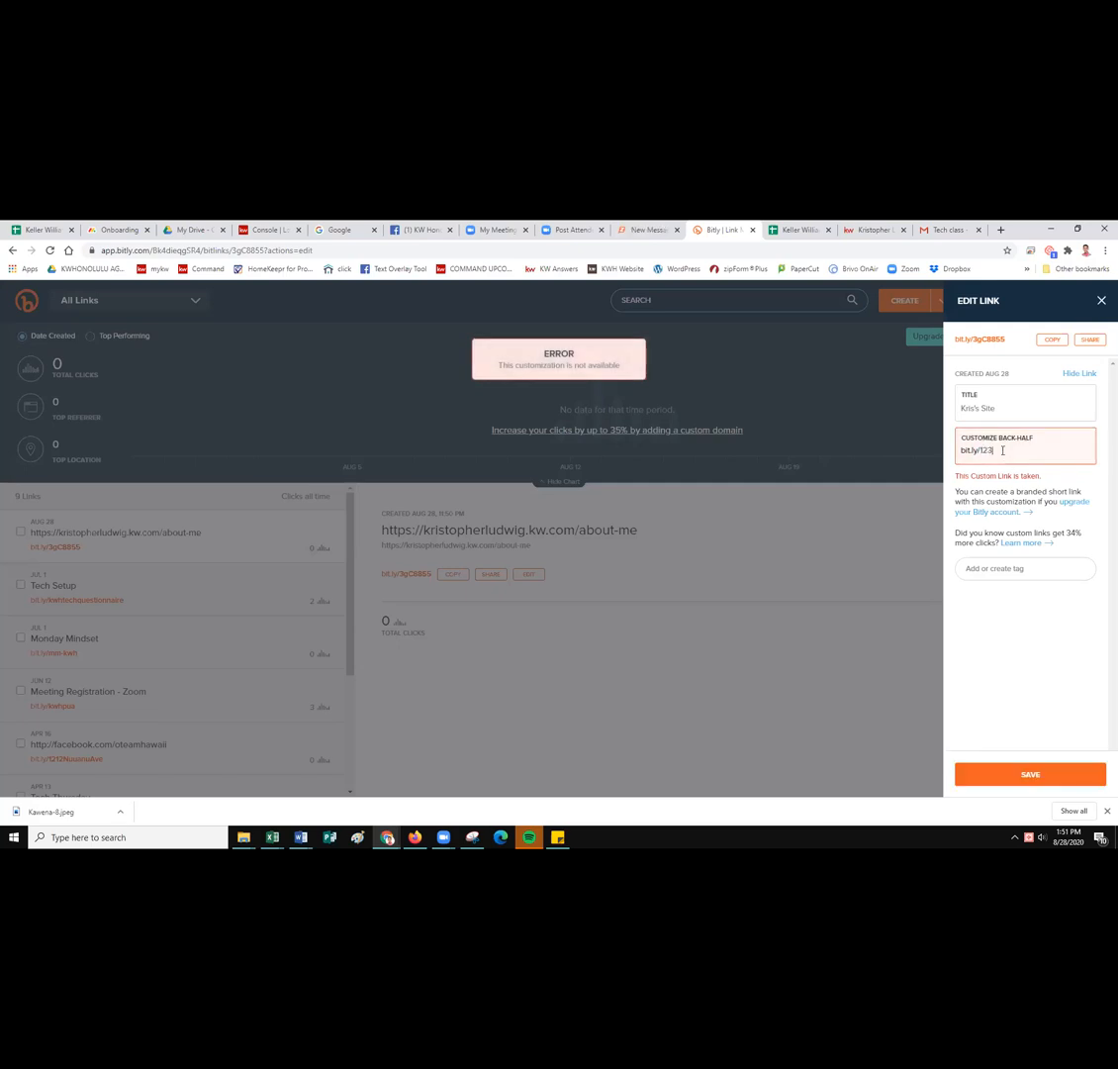
text(87mainstreet)
click(1019, 780)
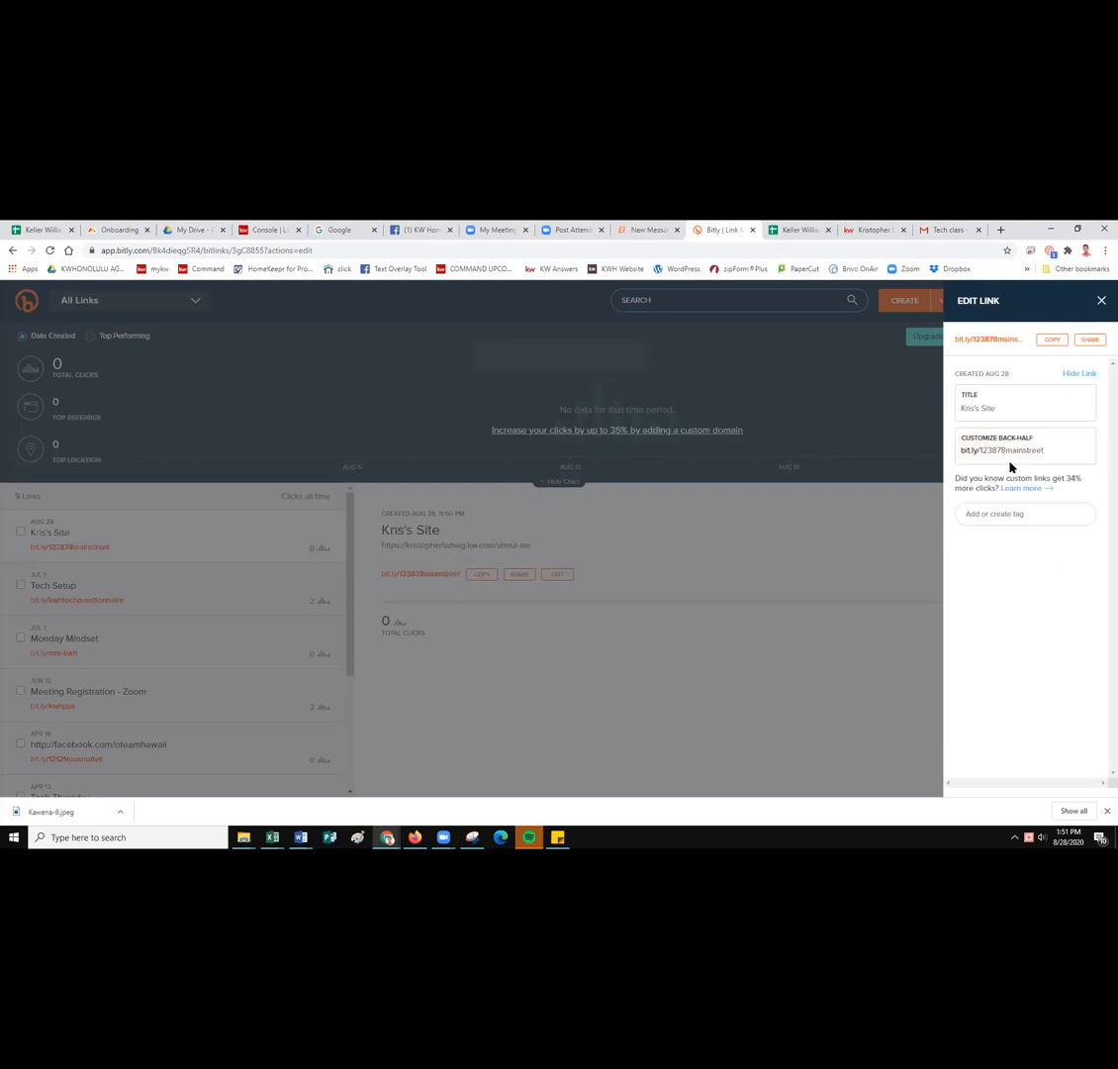
Re-select the 123878mainstreet back-half and save the link edits again.
drag(1038, 451, 972, 457)
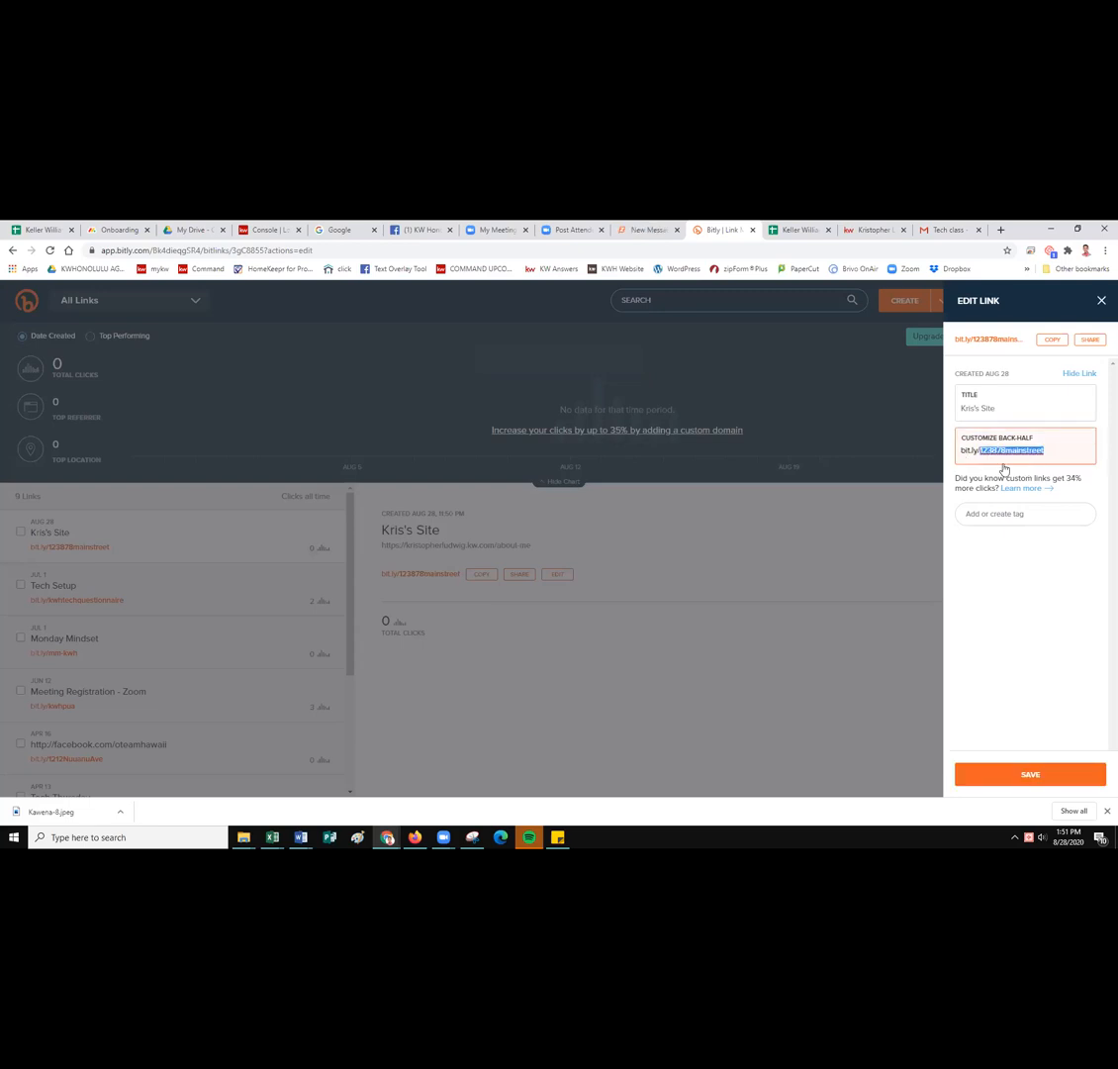
click(972, 454)
click(972, 454)
right_click(972, 454)
key(Escape)
click(1023, 775)
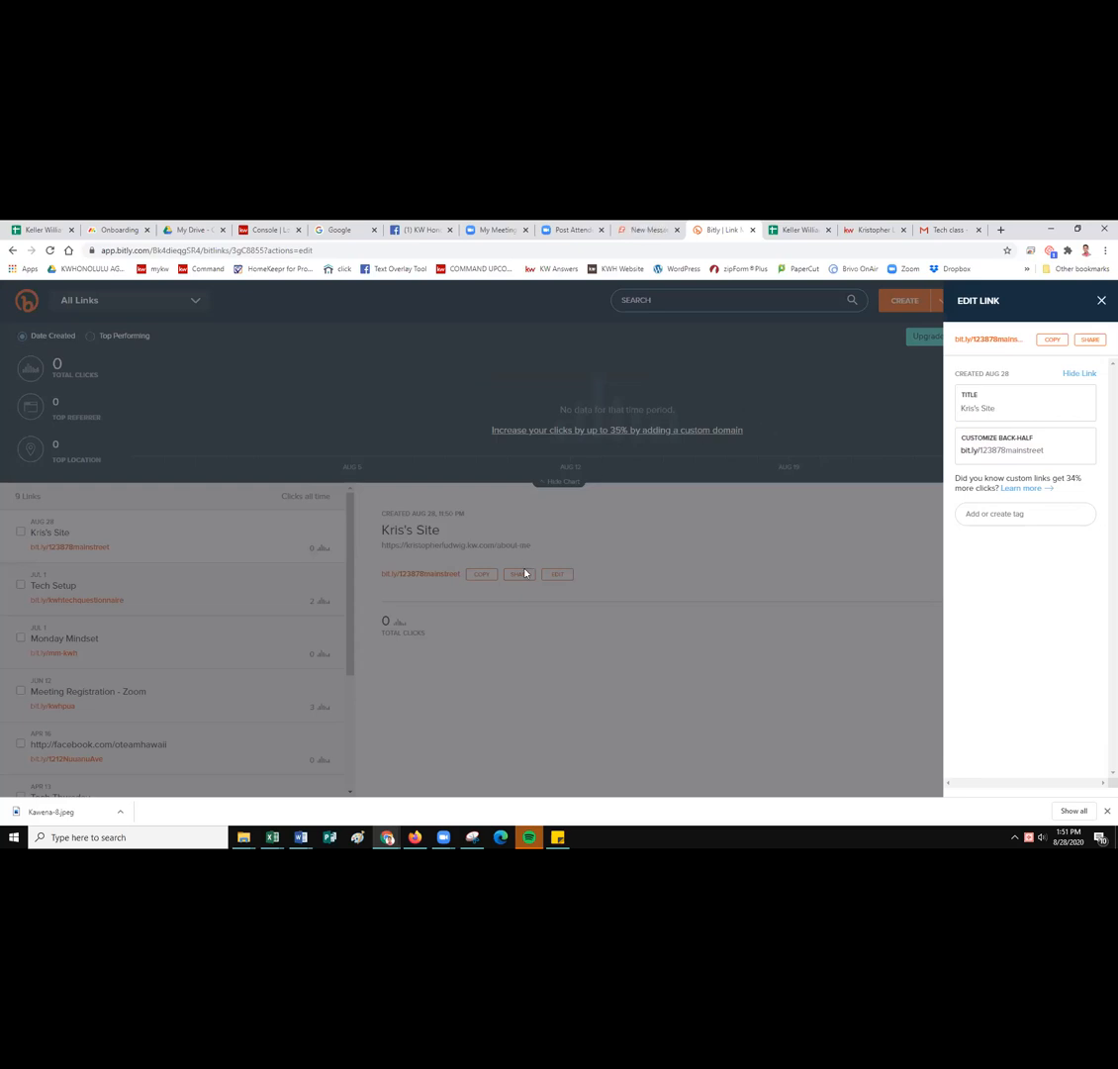
Close the link editor and copy the bit.ly/123878mainstreet short link.
click(895, 598)
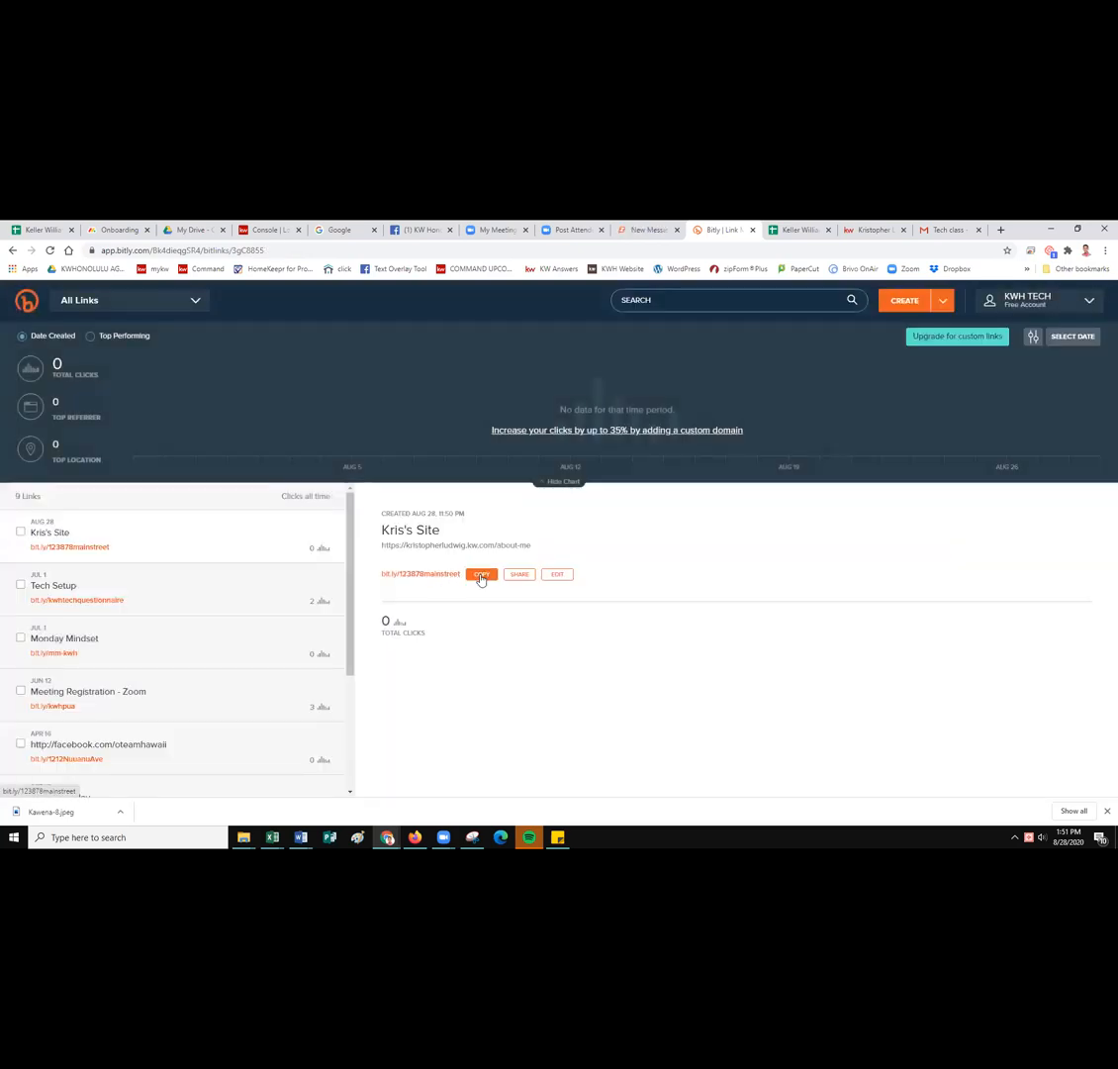
click(478, 580)
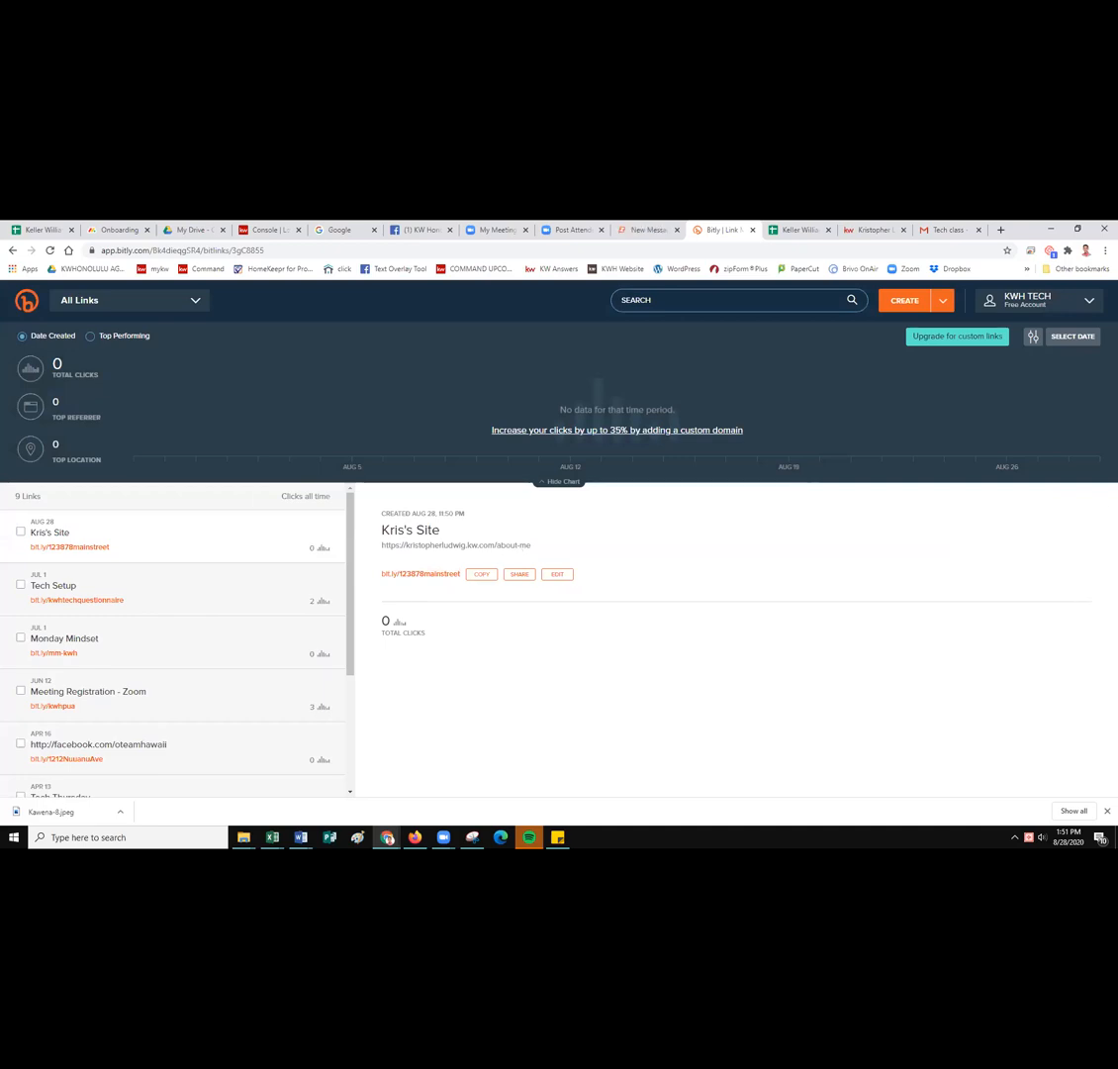
mouse_move(444, 836)
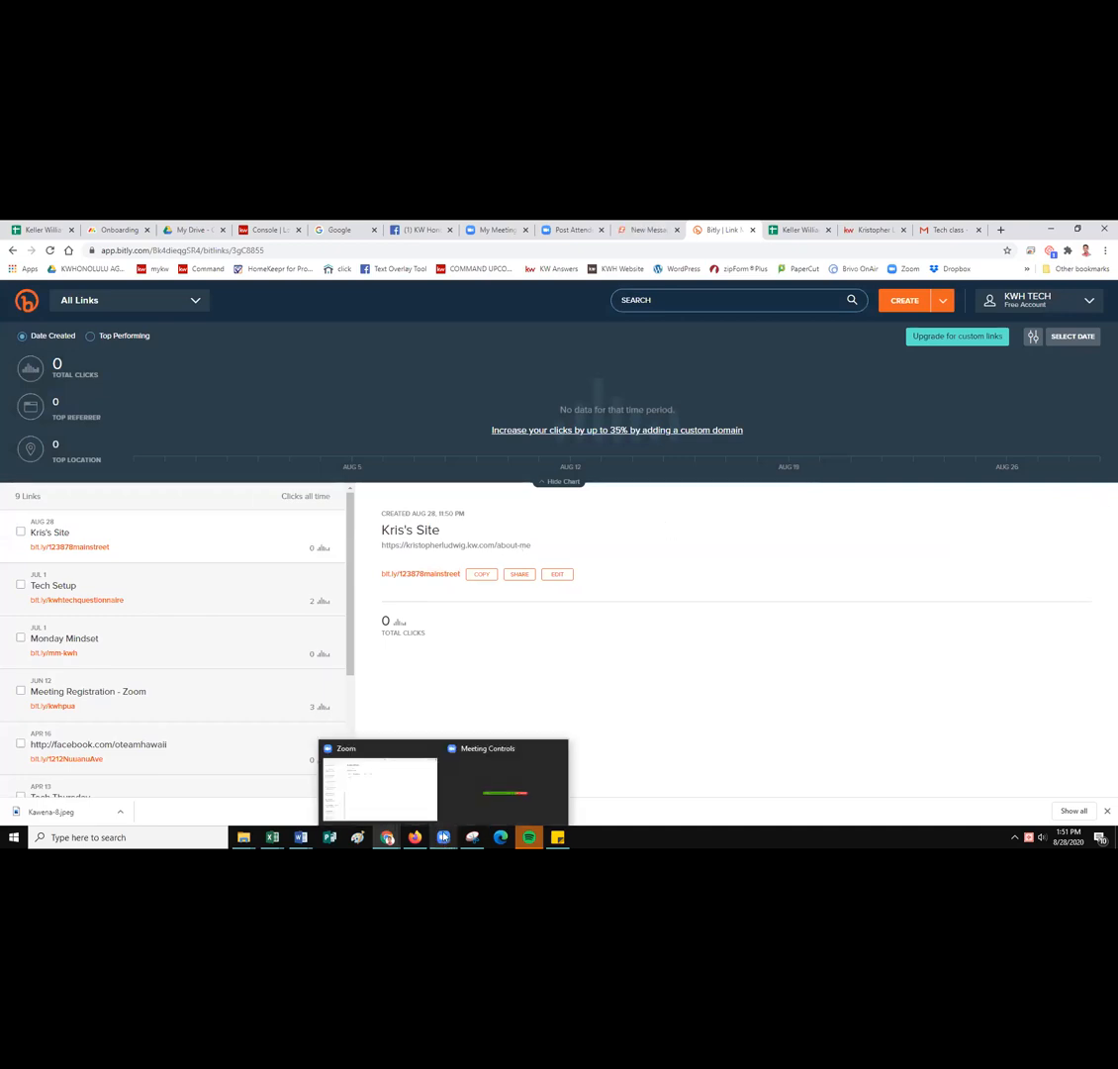
click(481, 575)
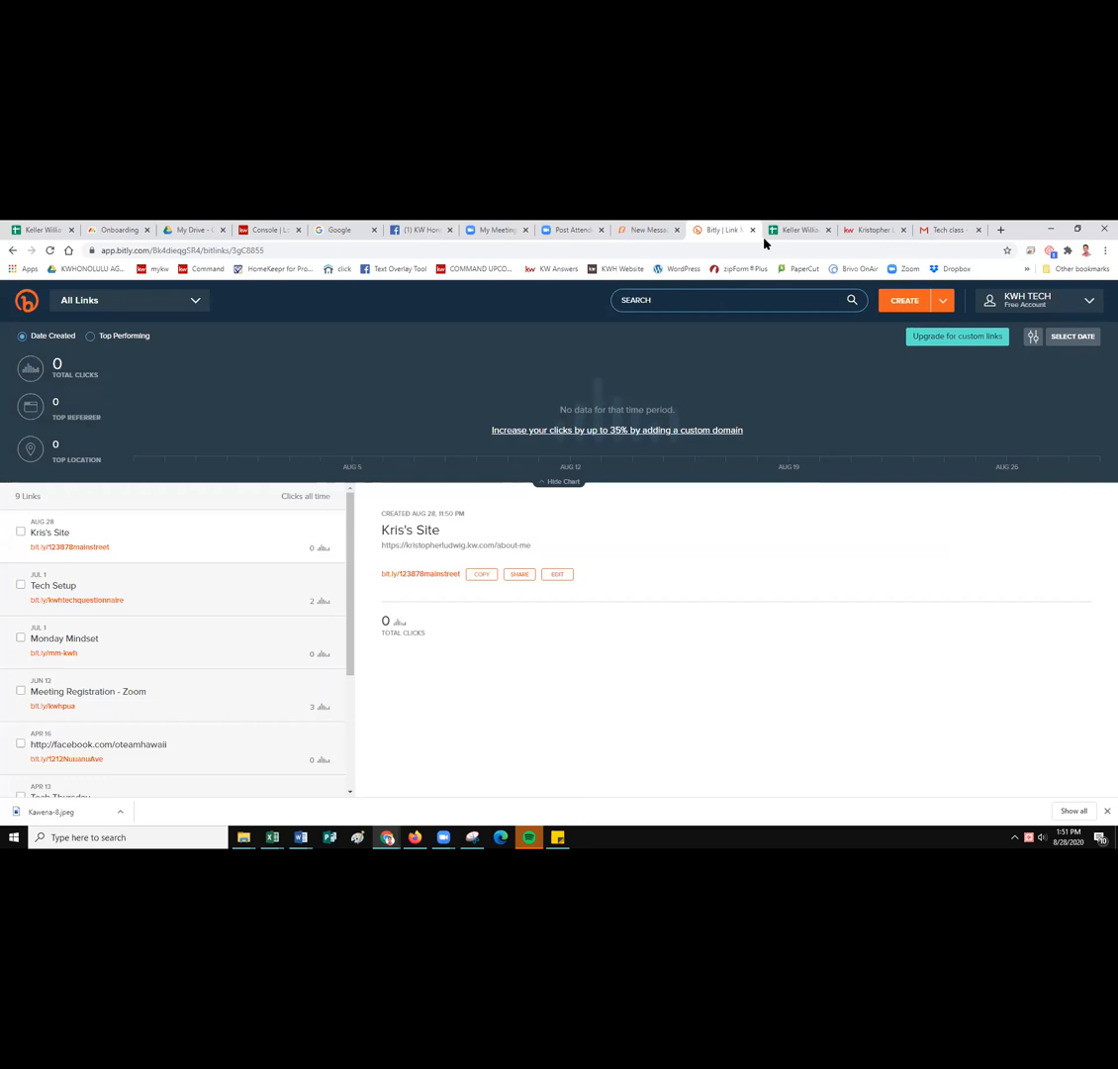
Test the short link in a new tab, then return to the Bitly links page.
key(ctrl+t)
key(ctrl+v)
key(Return)
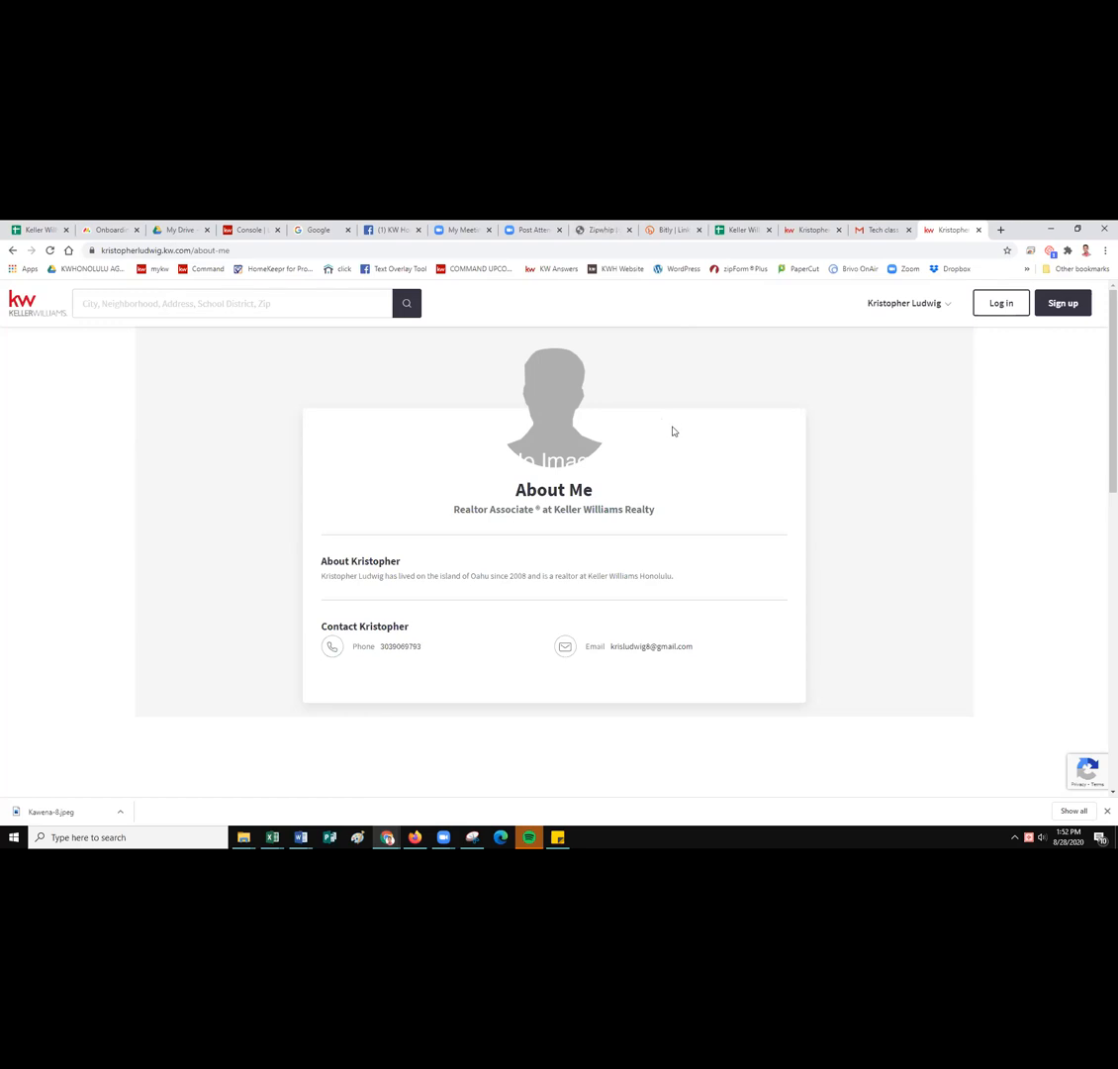
click(673, 229)
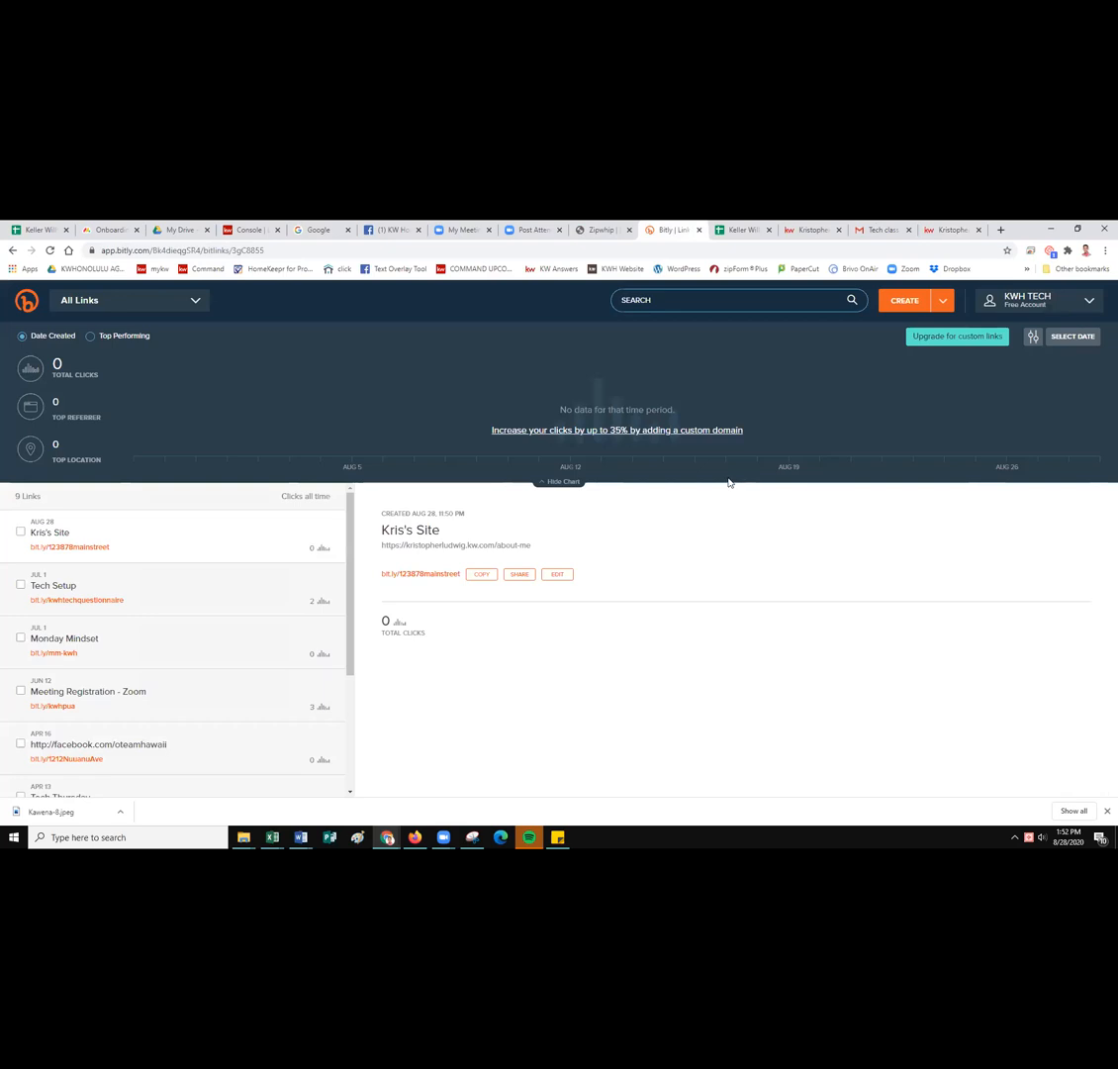
Copy the KW Technology Room meeting's registration link from Zoom's meeting list and return to Bitly.
click(533, 230)
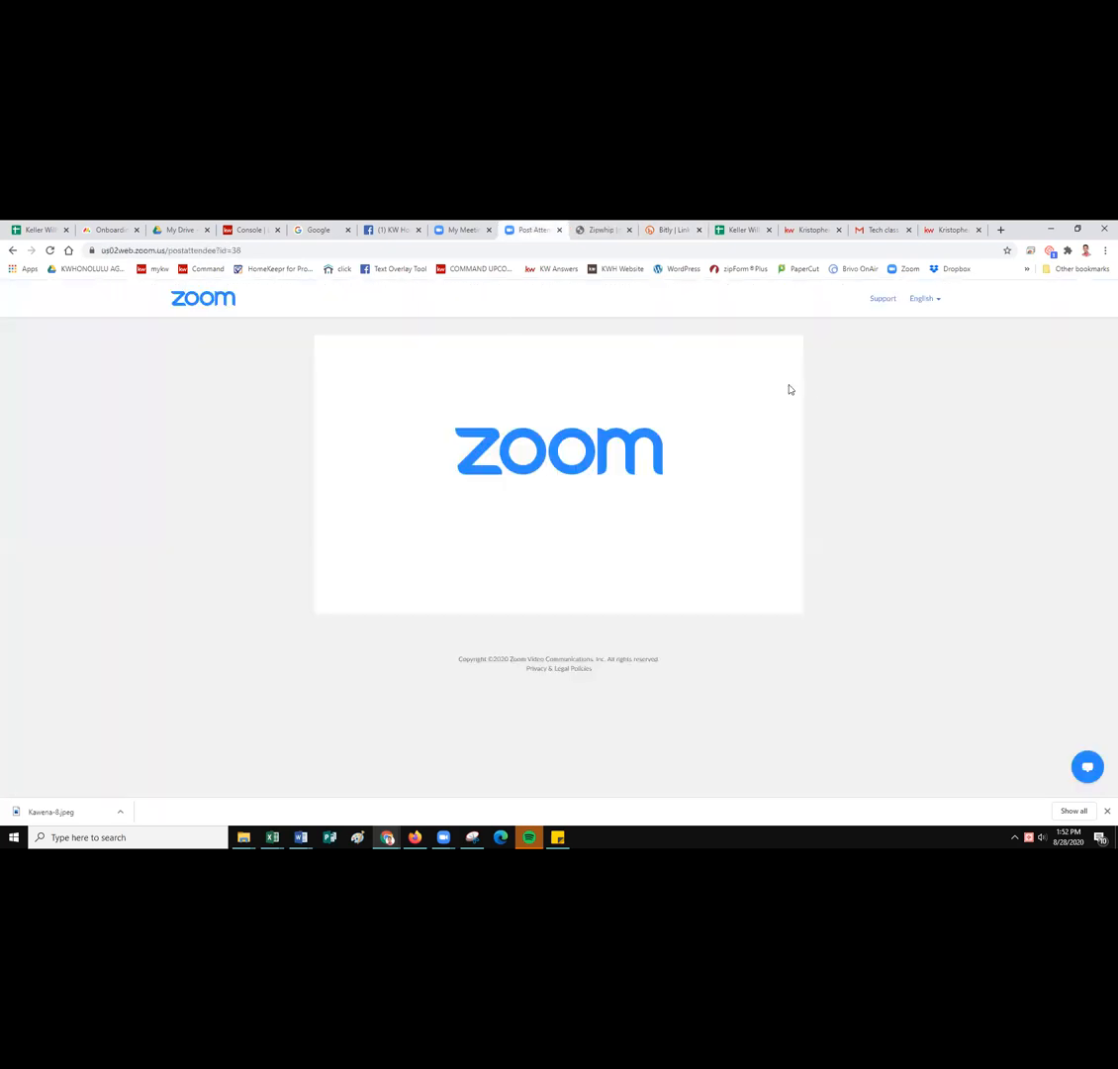
click(447, 234)
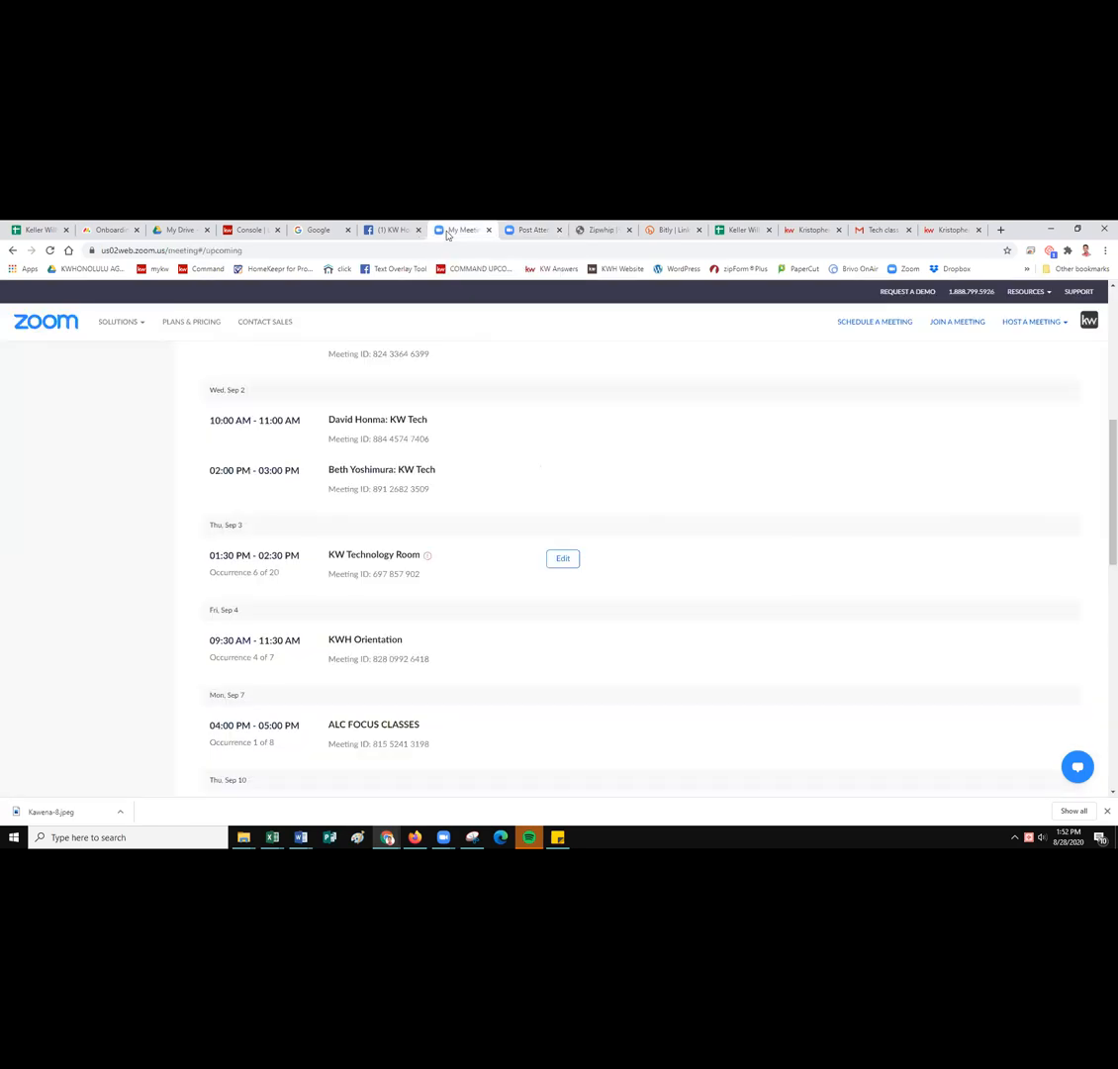
scroll(444, 466, up, 5)
scroll(445, 465, up, 1)
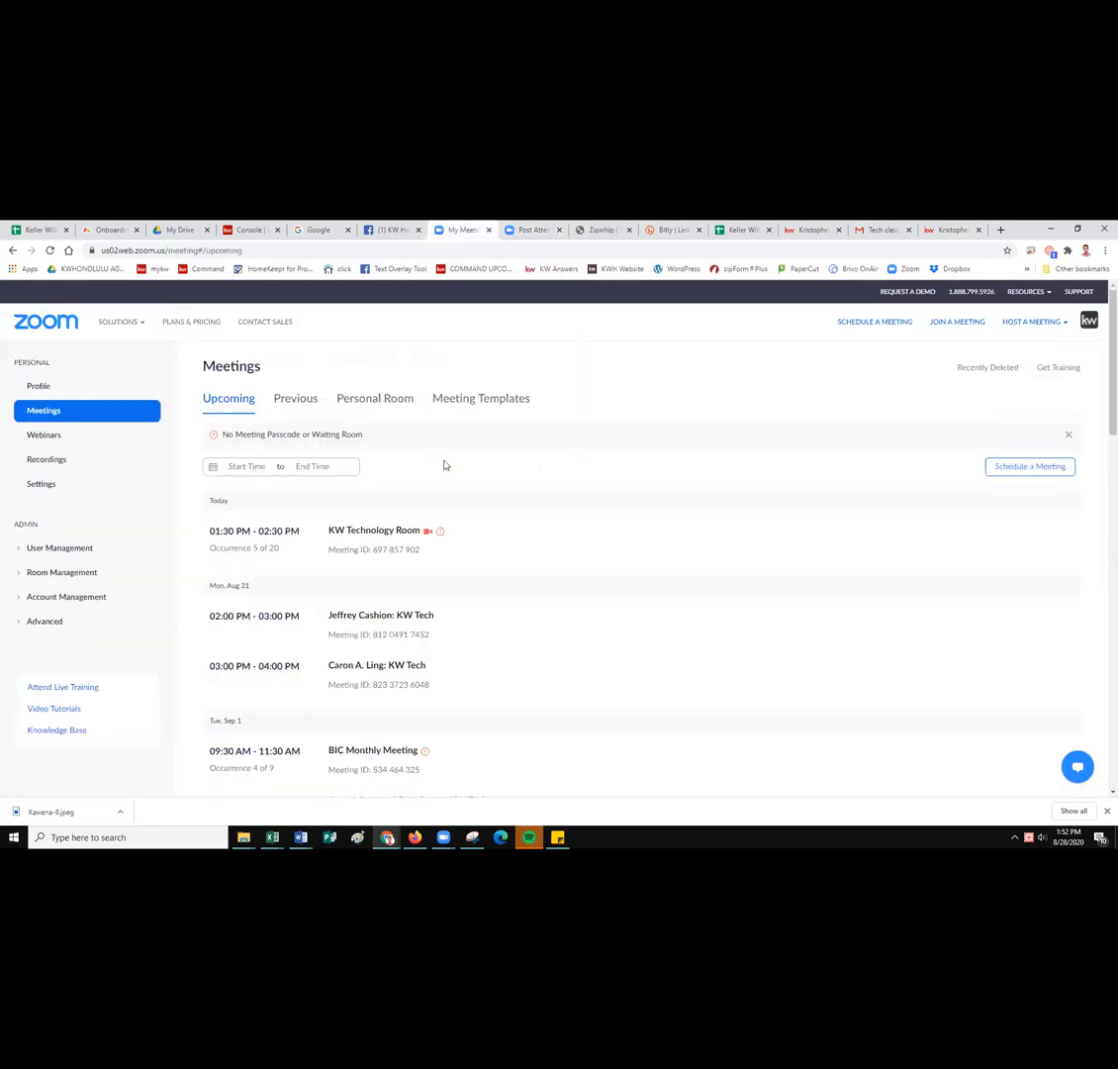
mouse_move(362, 544)
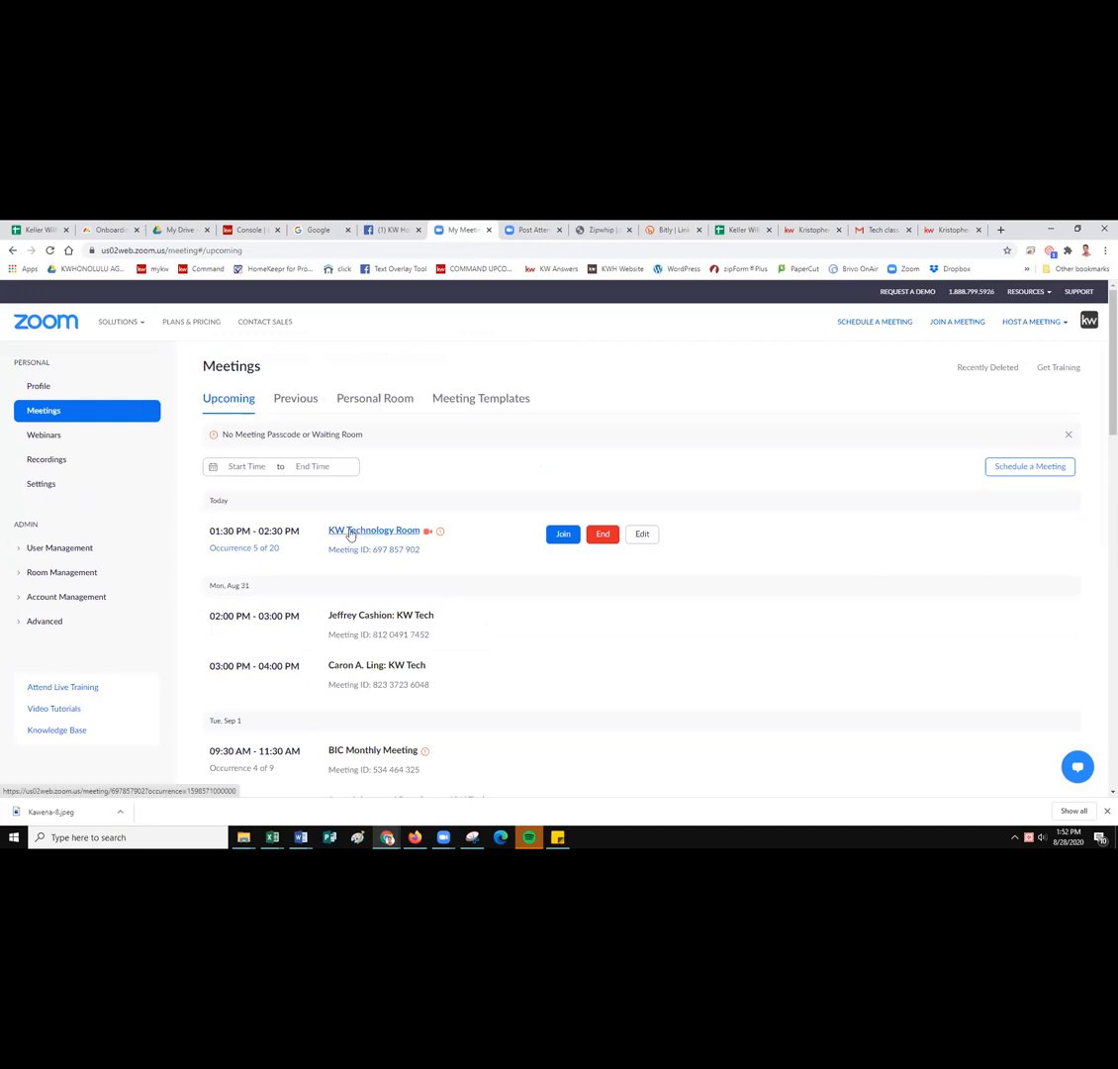
click(350, 534)
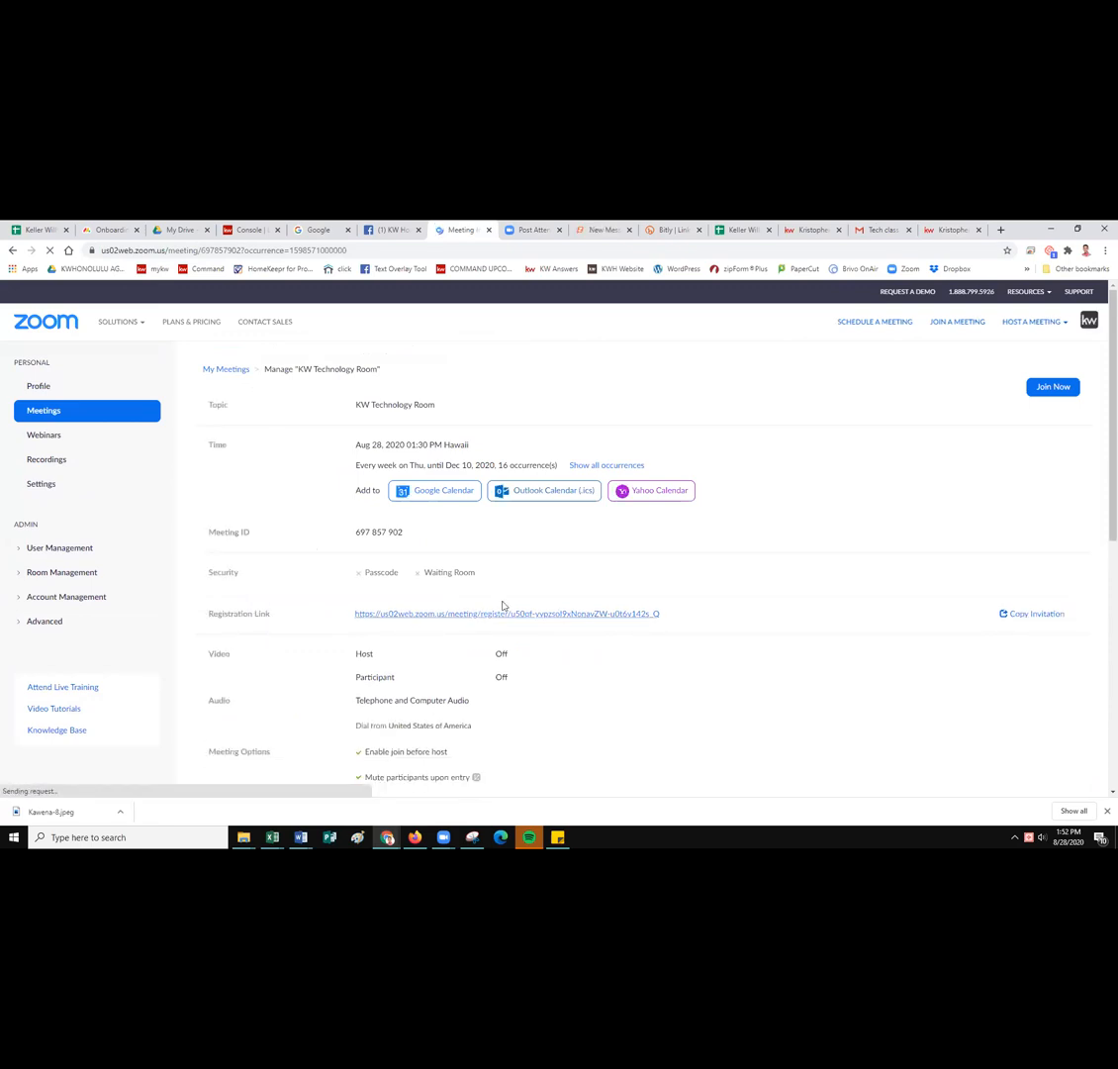
right_click(503, 617)
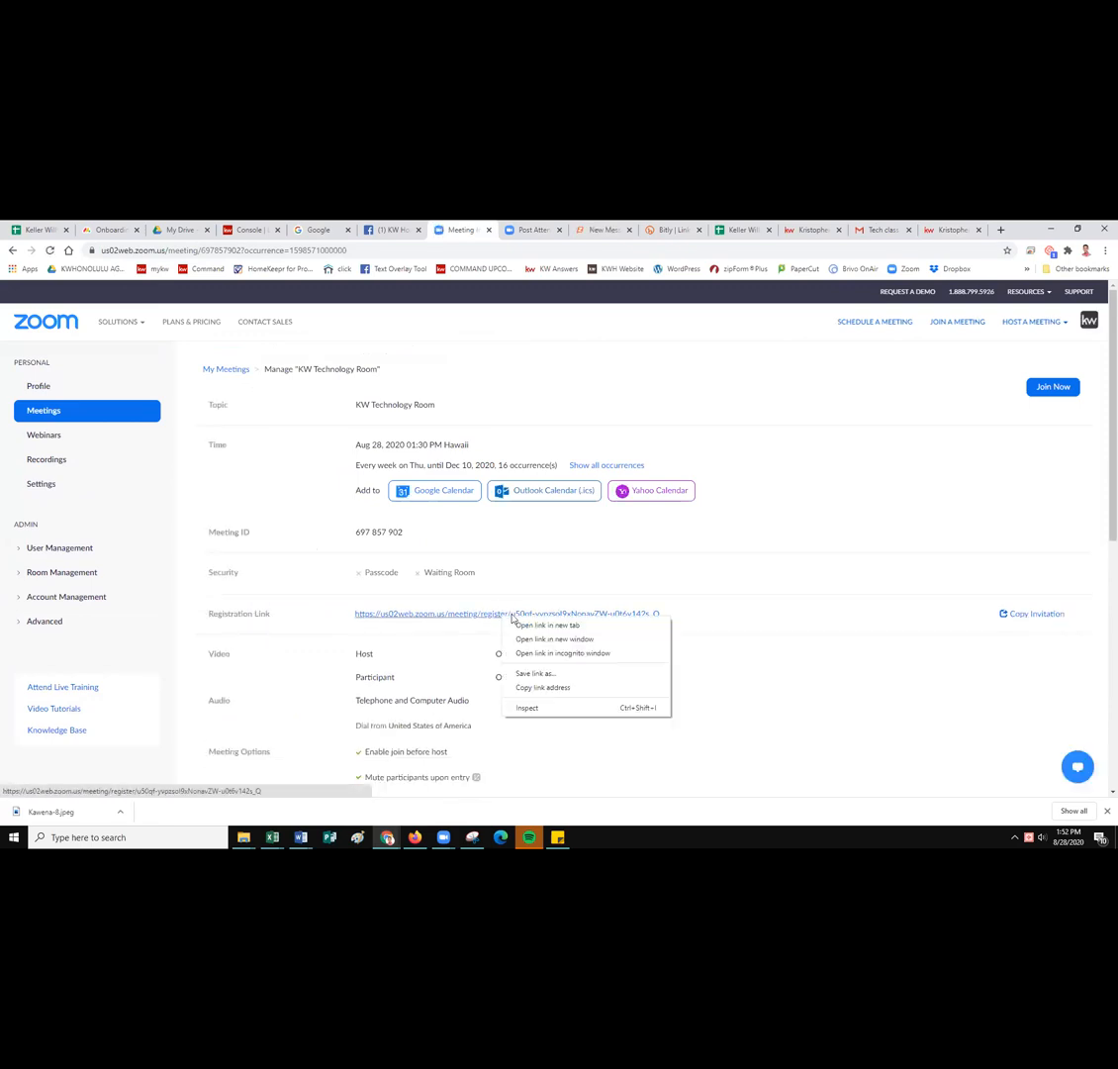
click(544, 687)
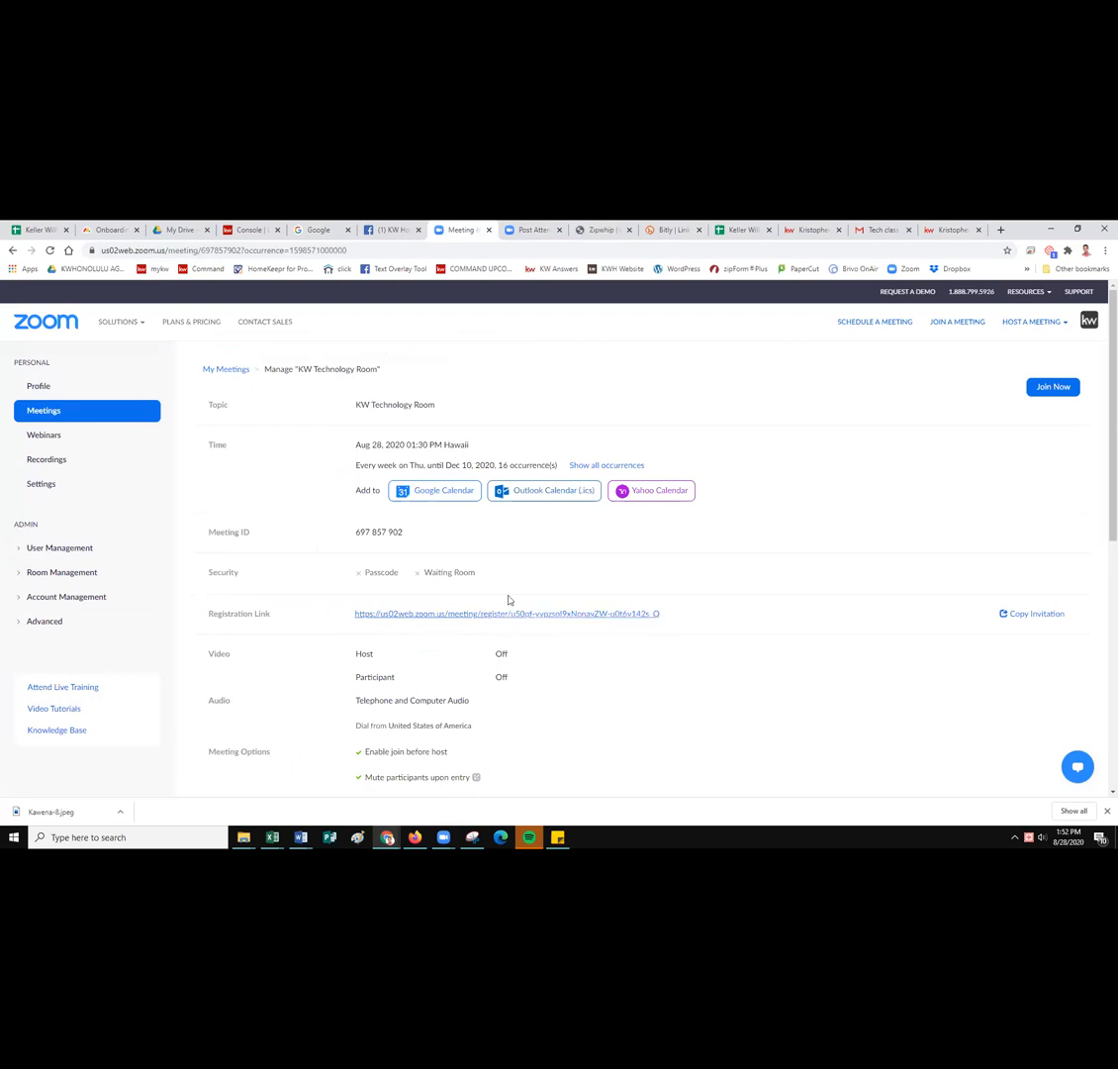
click(669, 230)
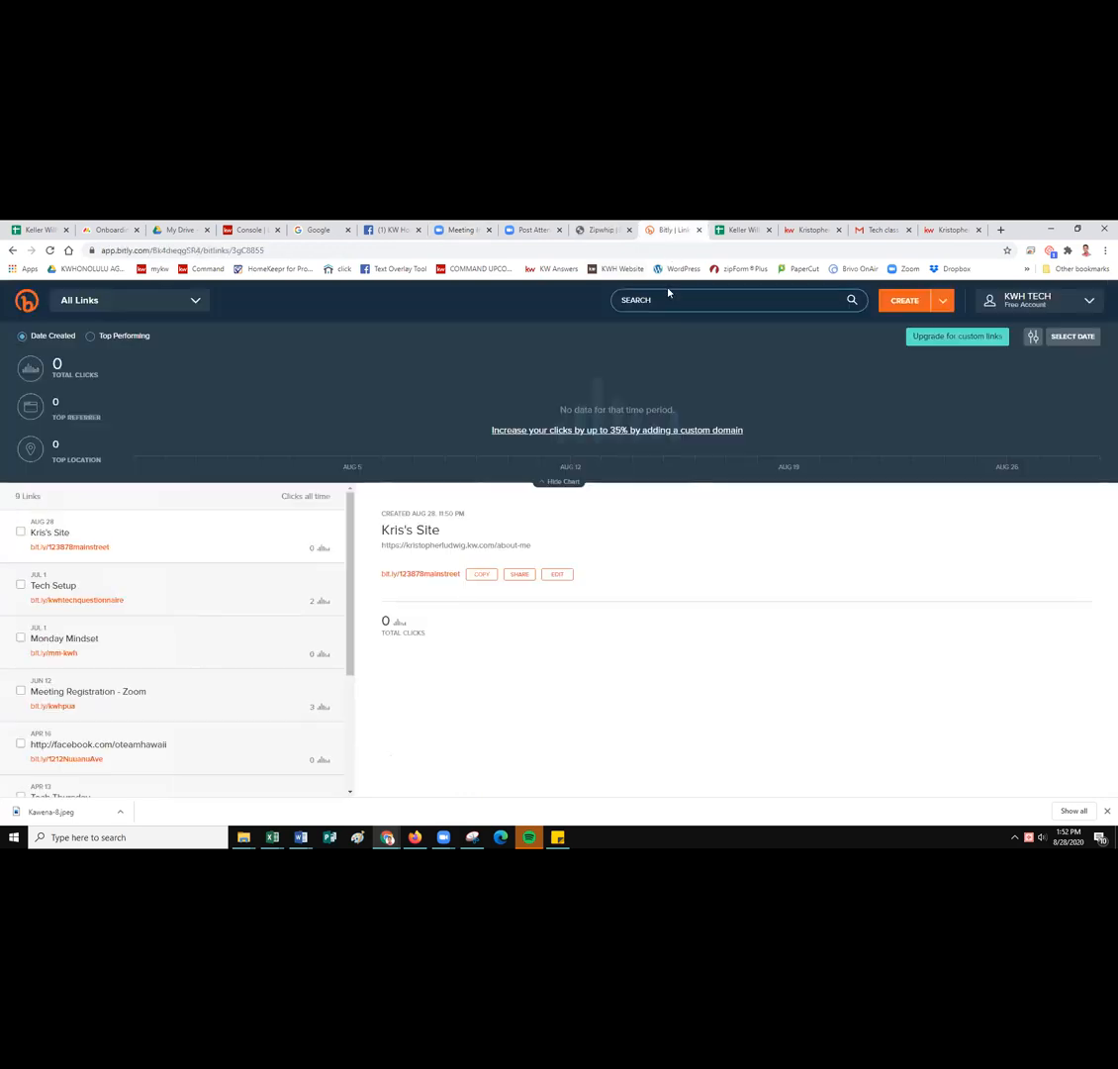
Shorten the pasted Zoom registration URL, replacing back-half 31FIDR4 with KWHTECHFRIDAY, and save.
click(904, 303)
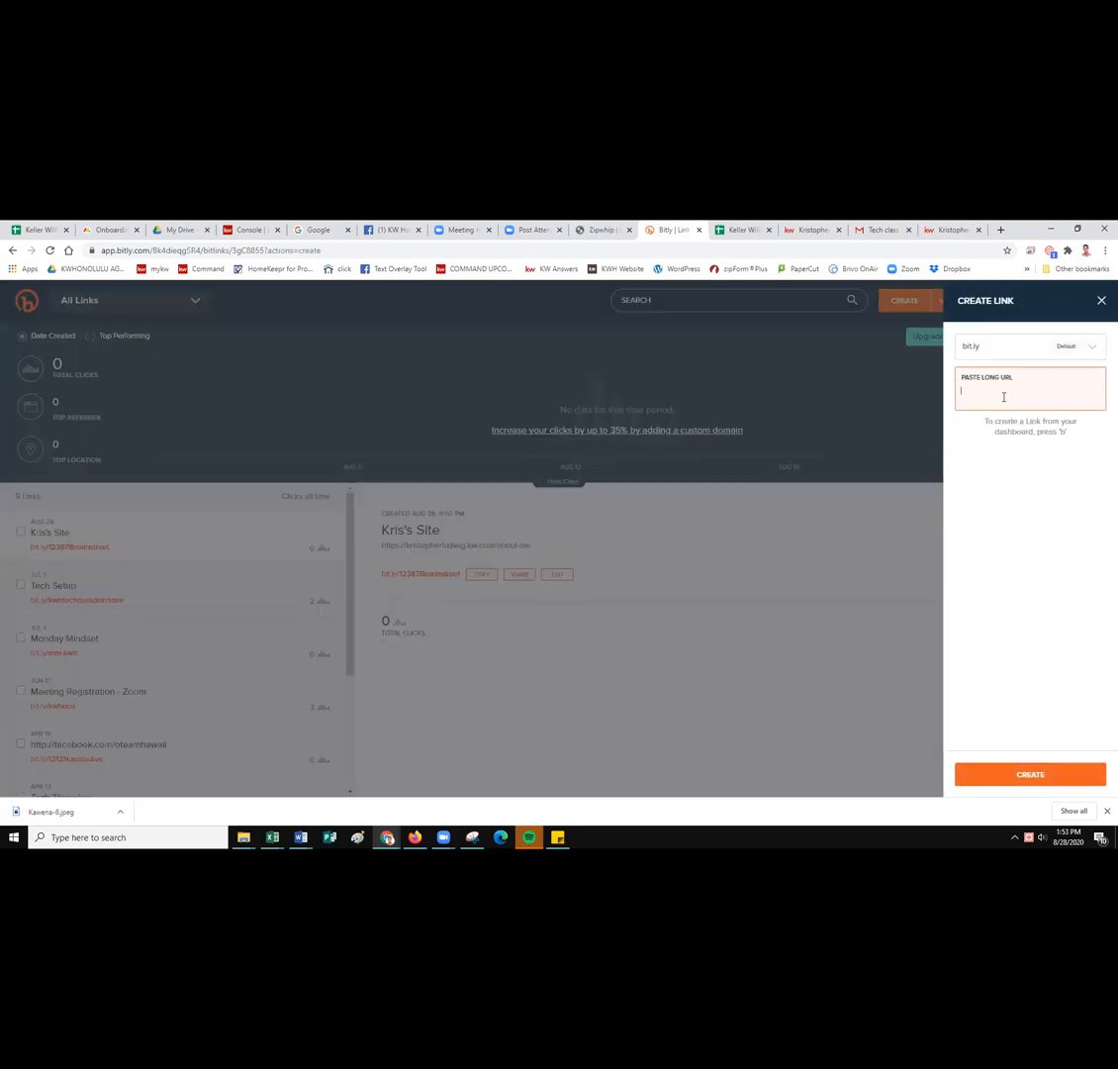
key(ctrl+v)
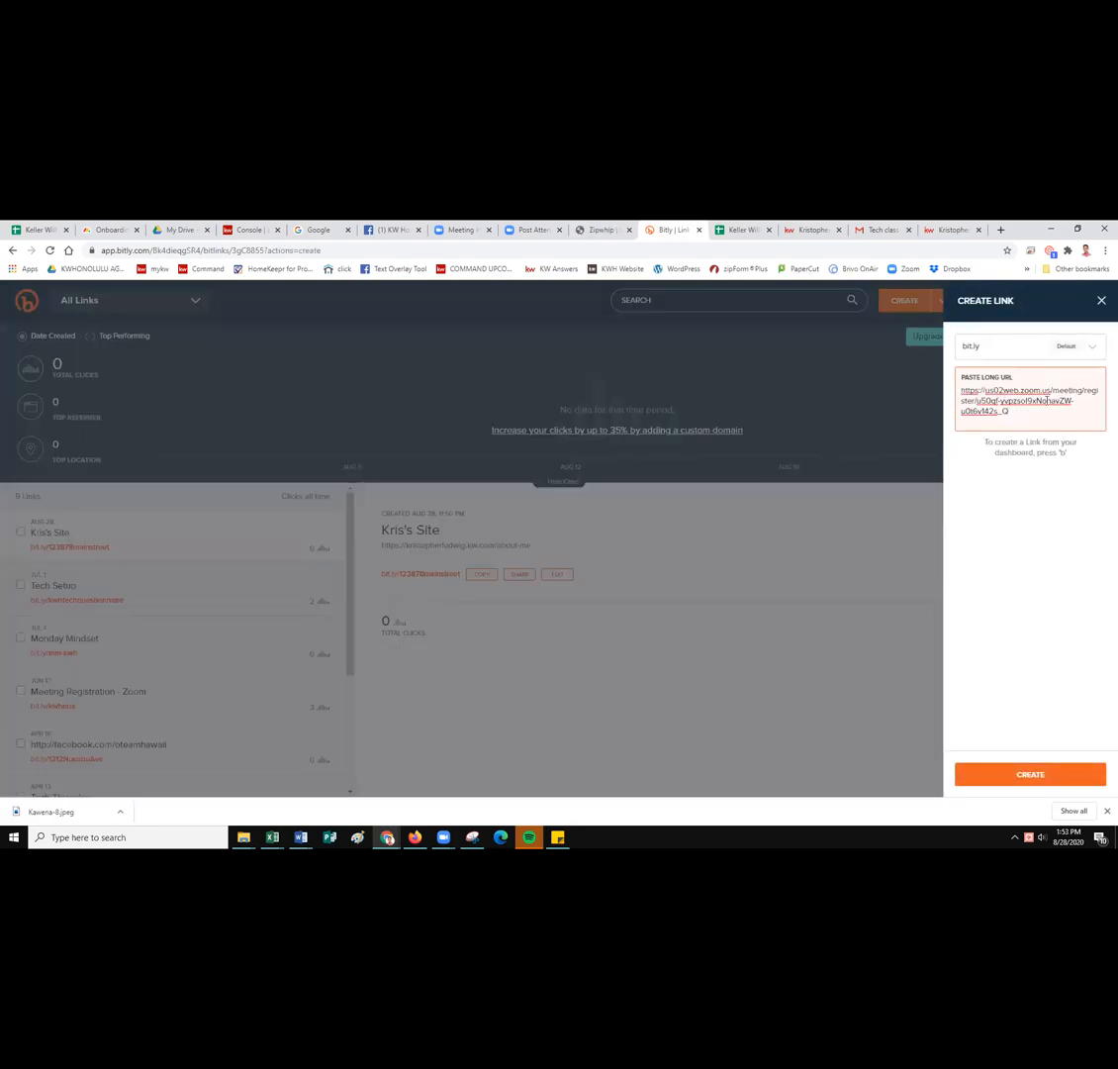
key(Return)
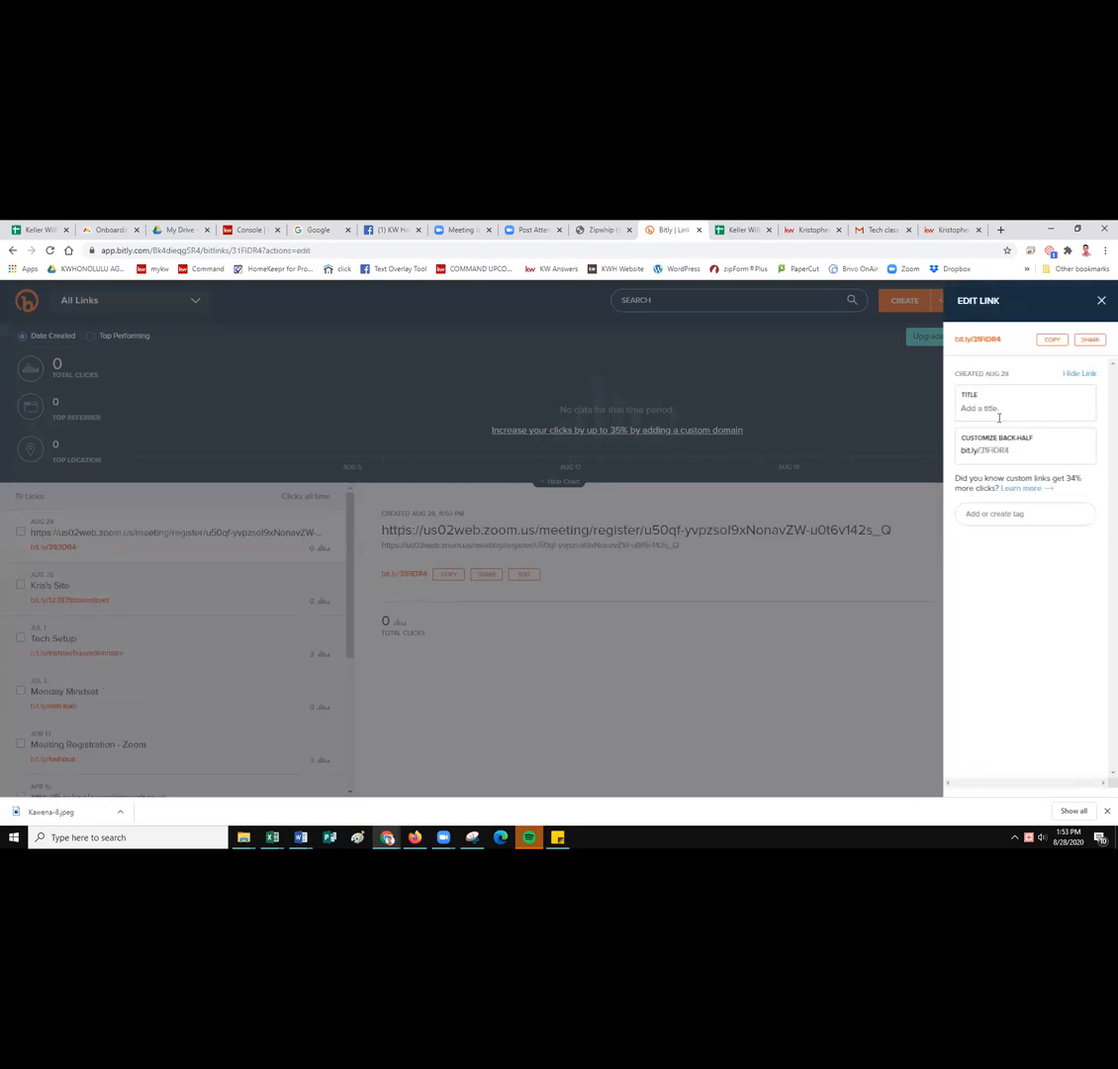
click(1010, 451)
drag(1010, 450, 955, 459)
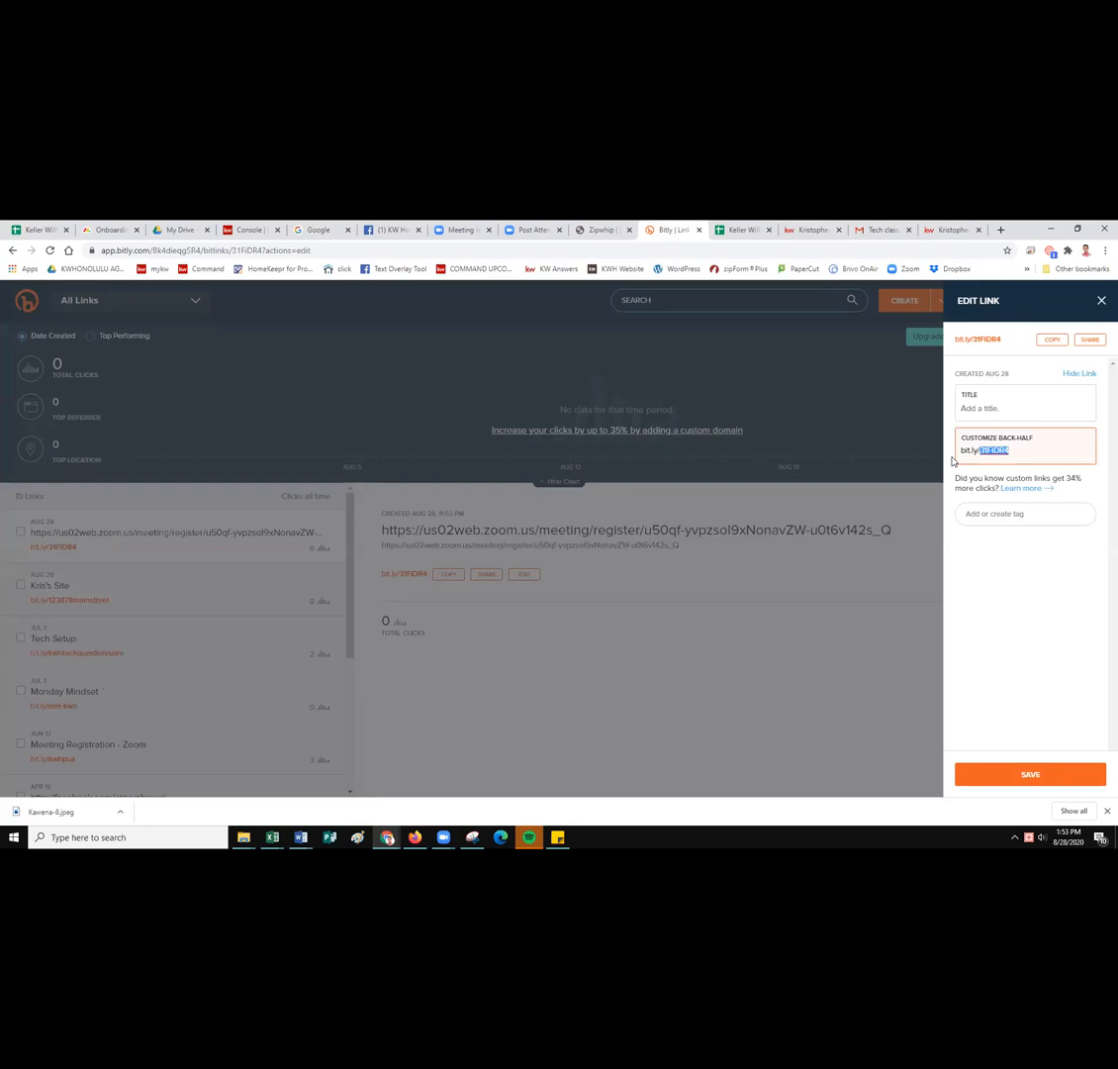
click(1047, 775)
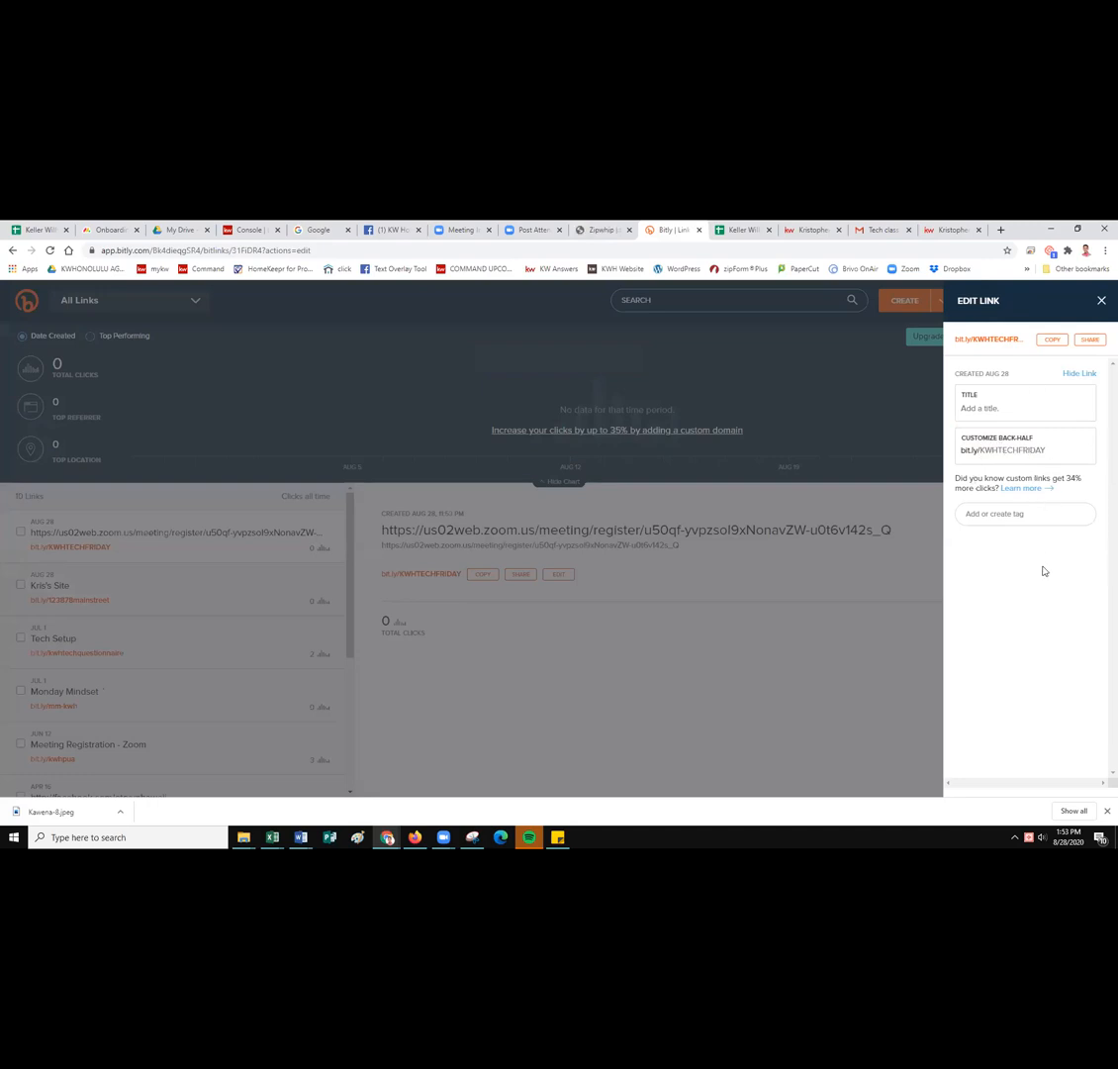
click(1101, 301)
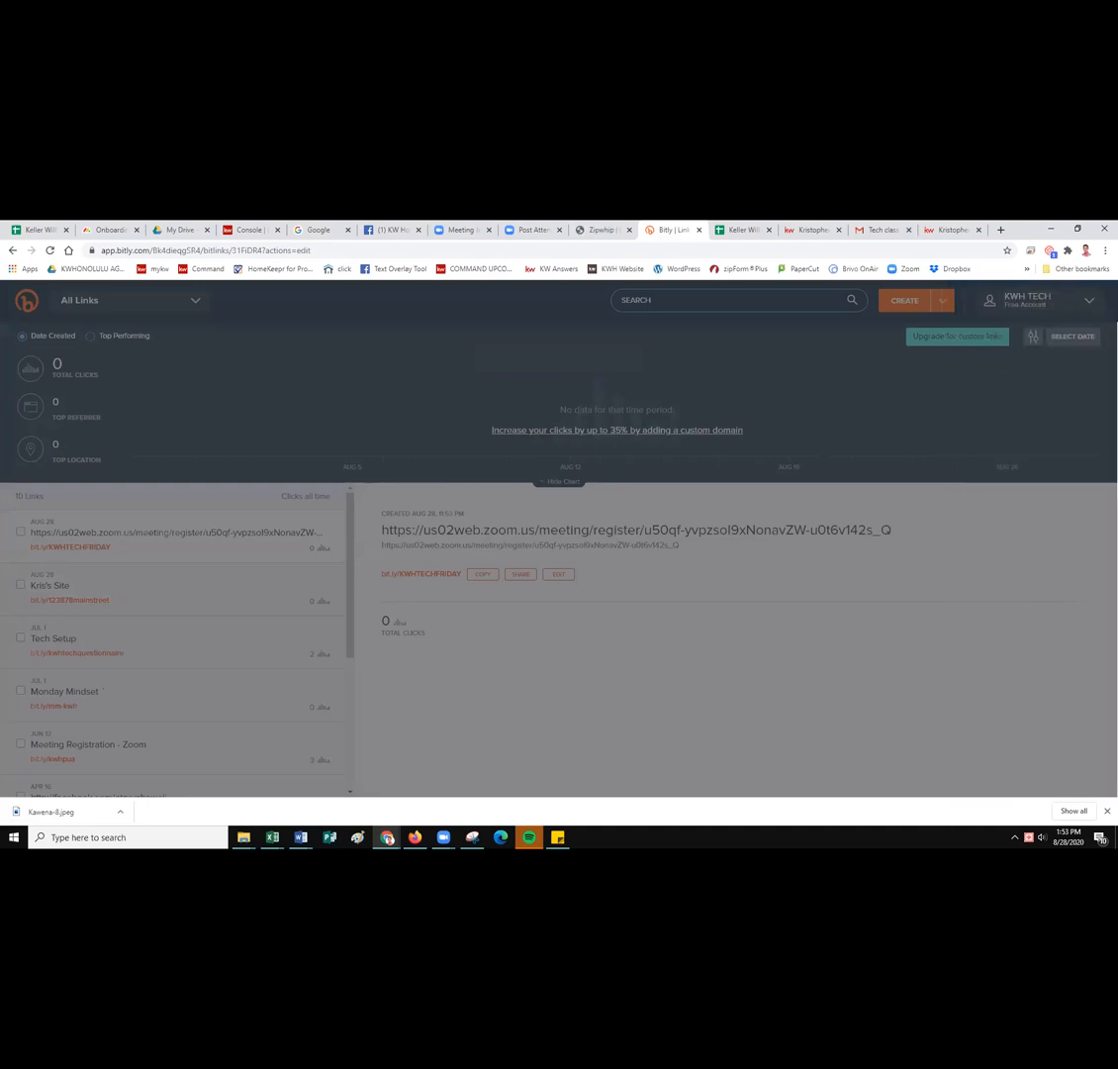